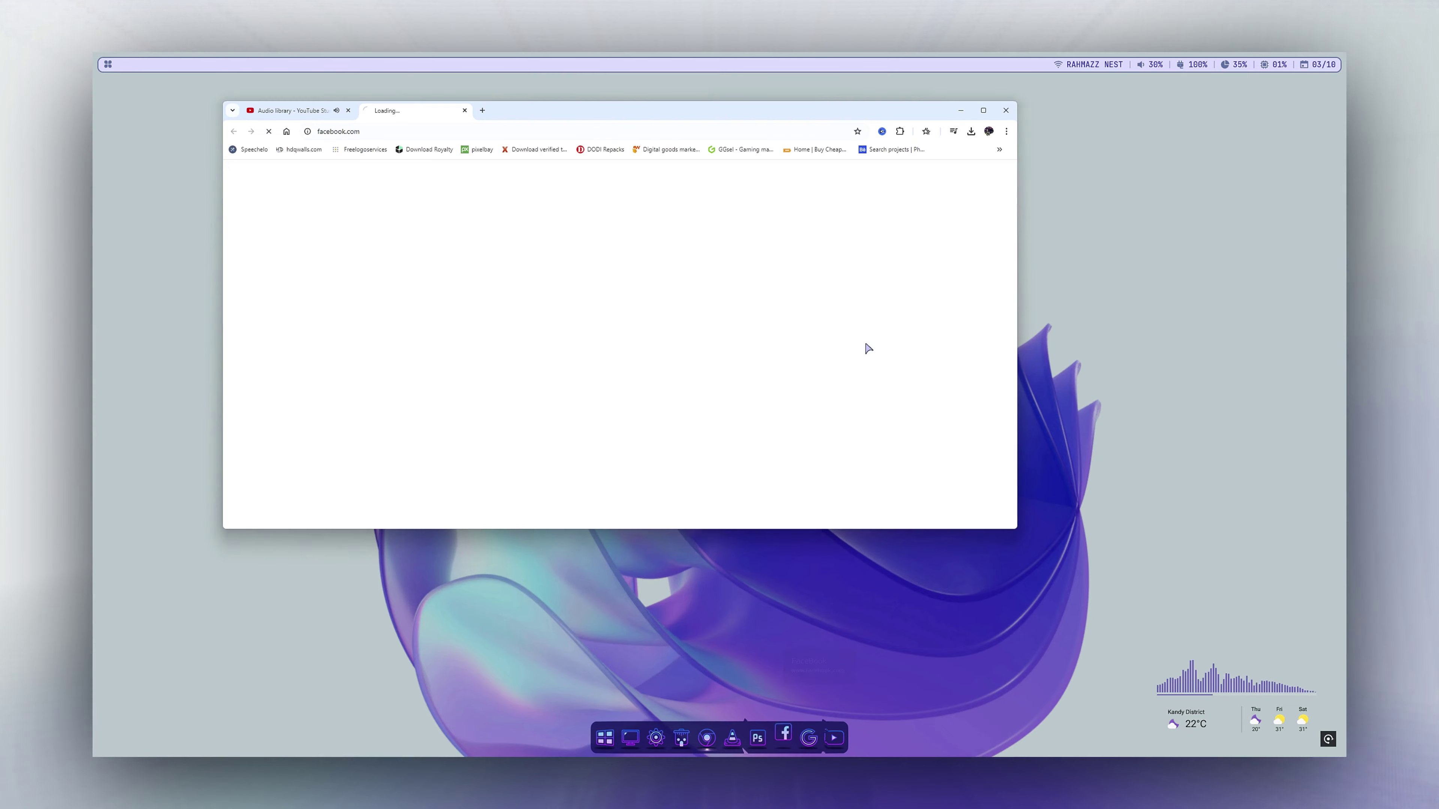
Inspect what the desktop's status bar opens for the calendar, memory usage and Wi-Fi, closing Task Manager again.
key("ctrl+w")
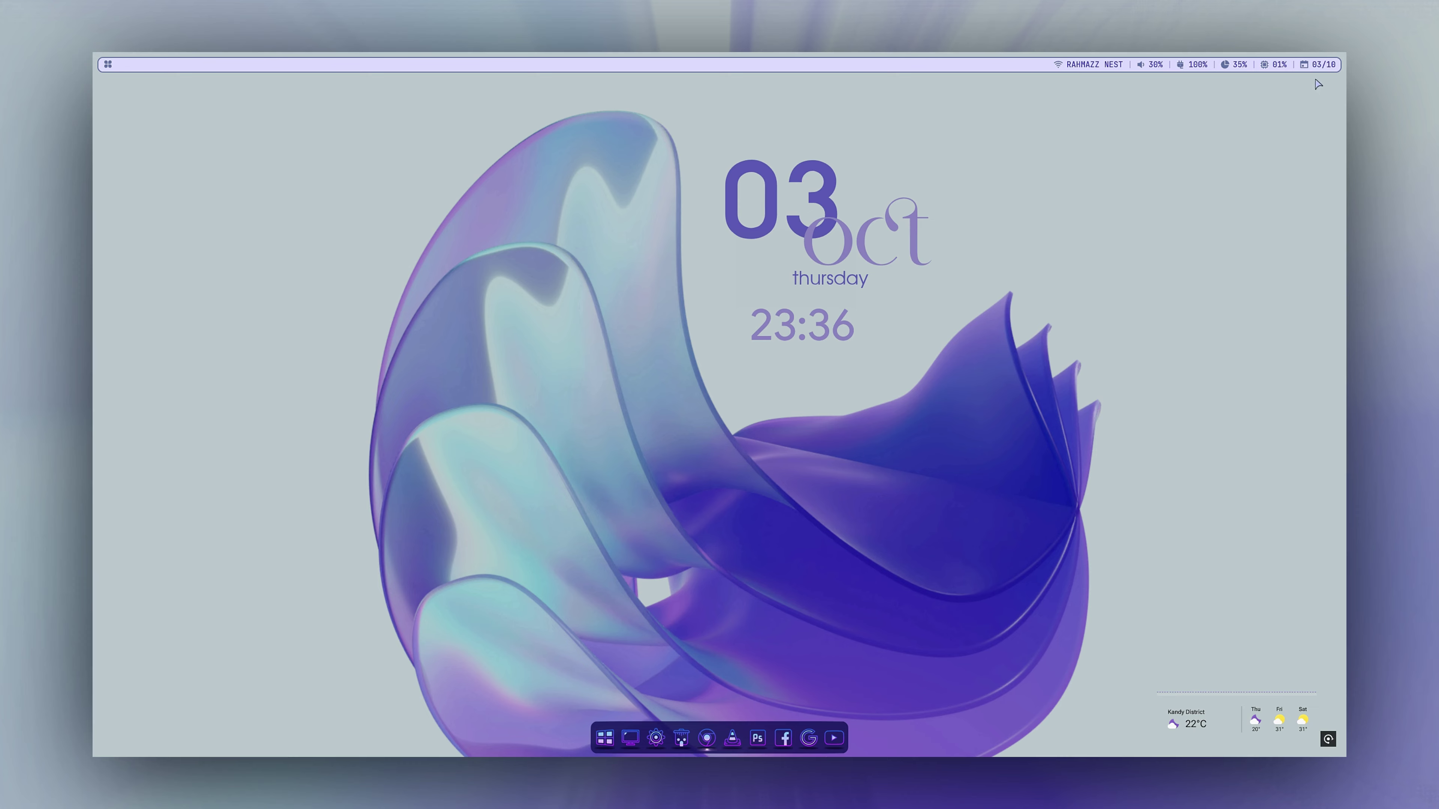
left_click(1324, 66)
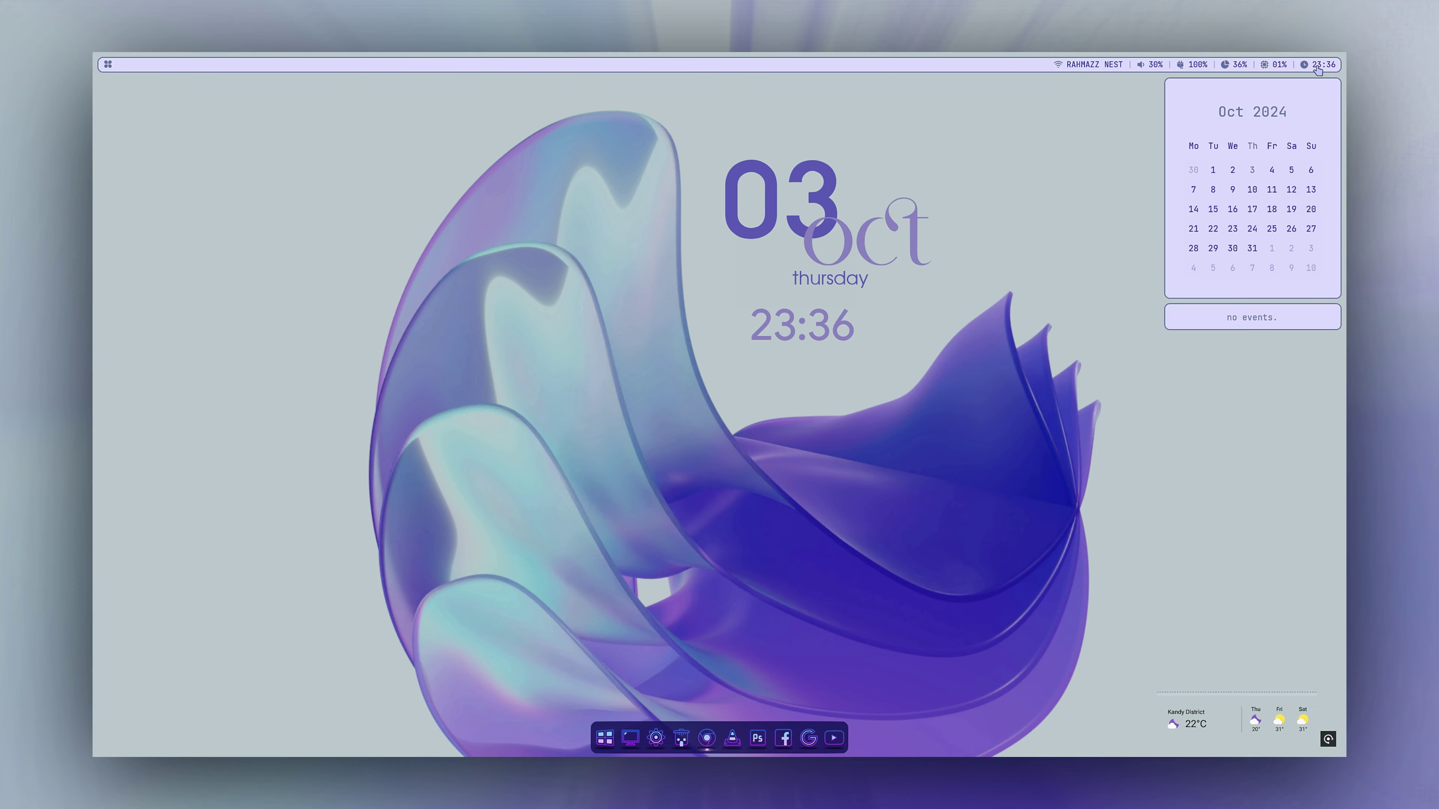
left_click(1240, 65)
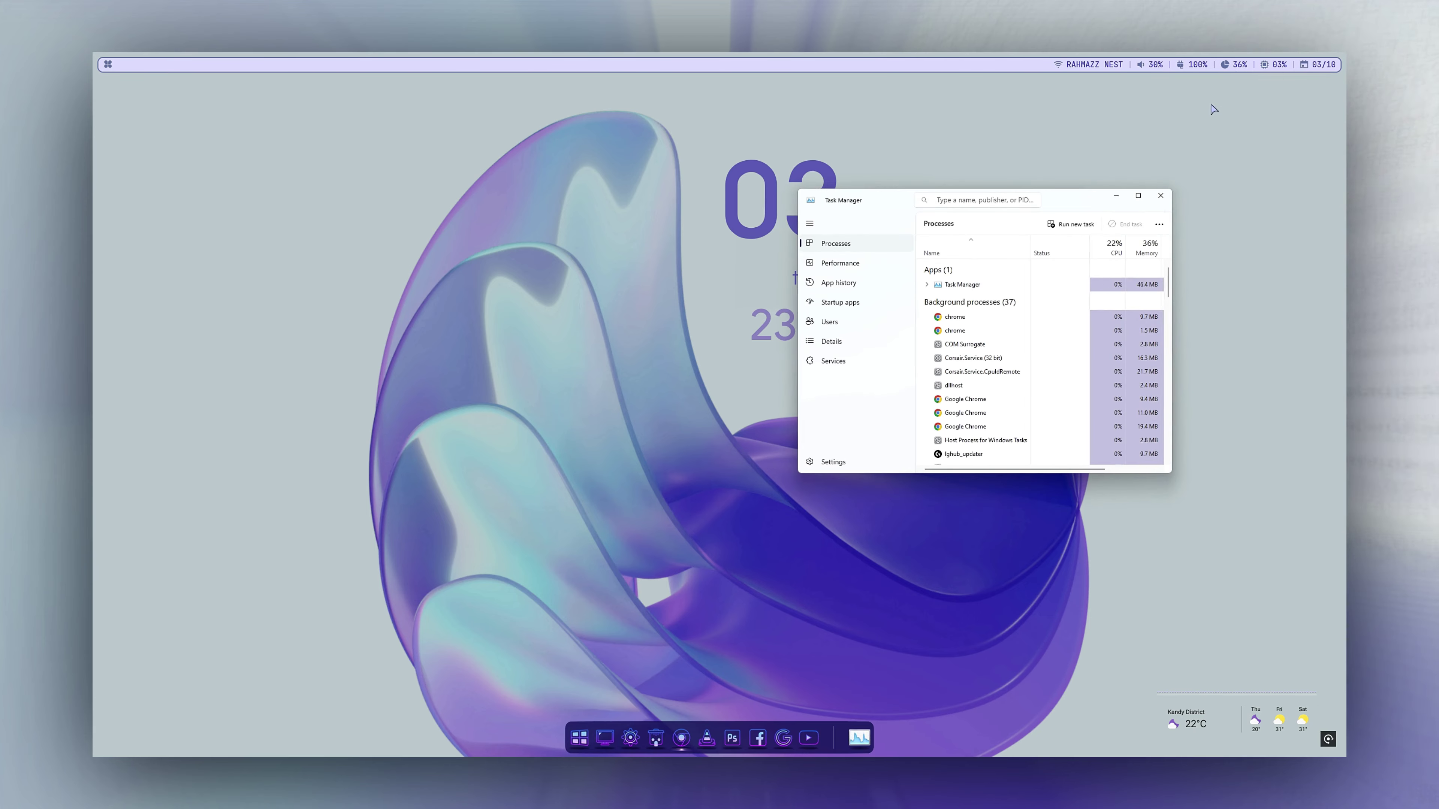
left_click(1160, 197)
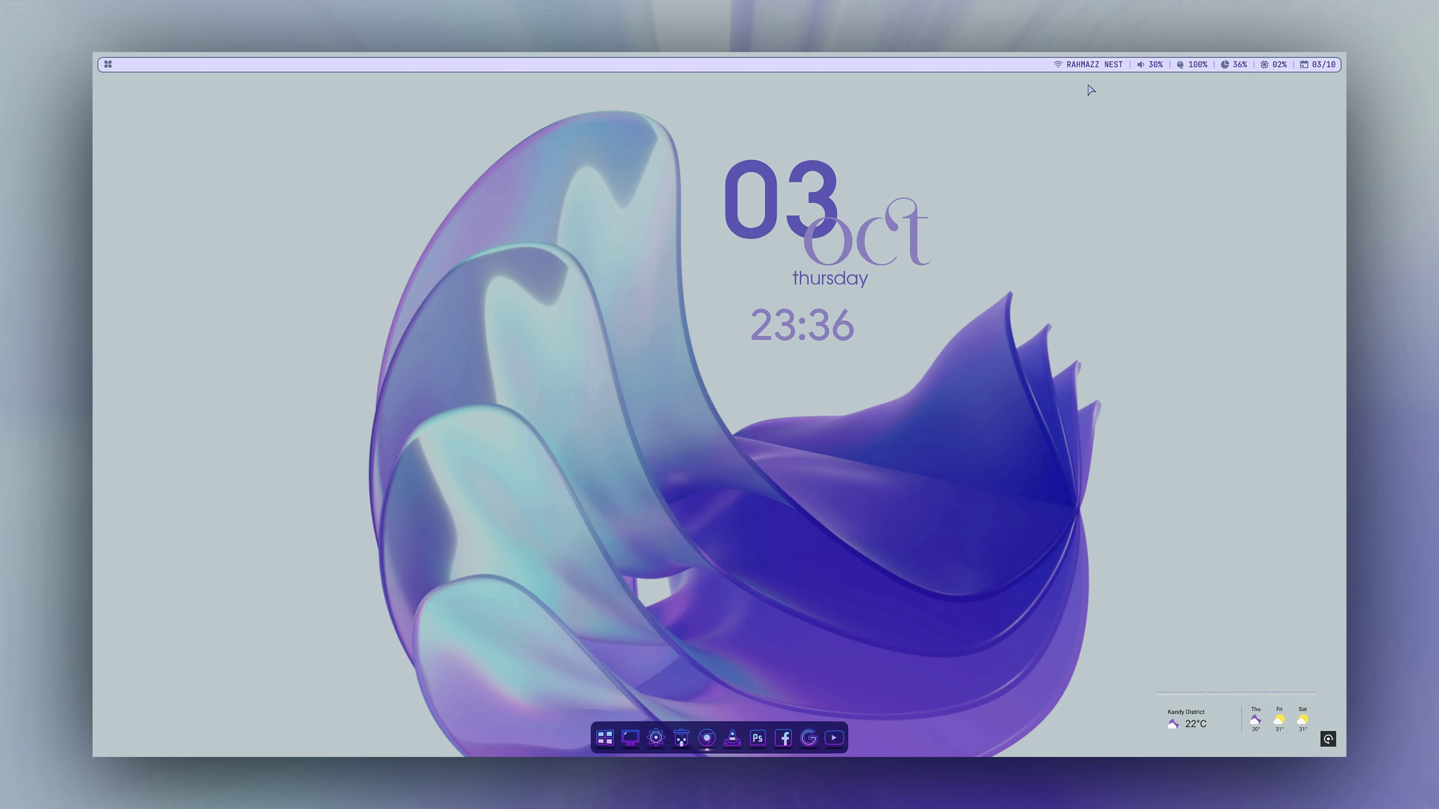
left_click(1093, 67)
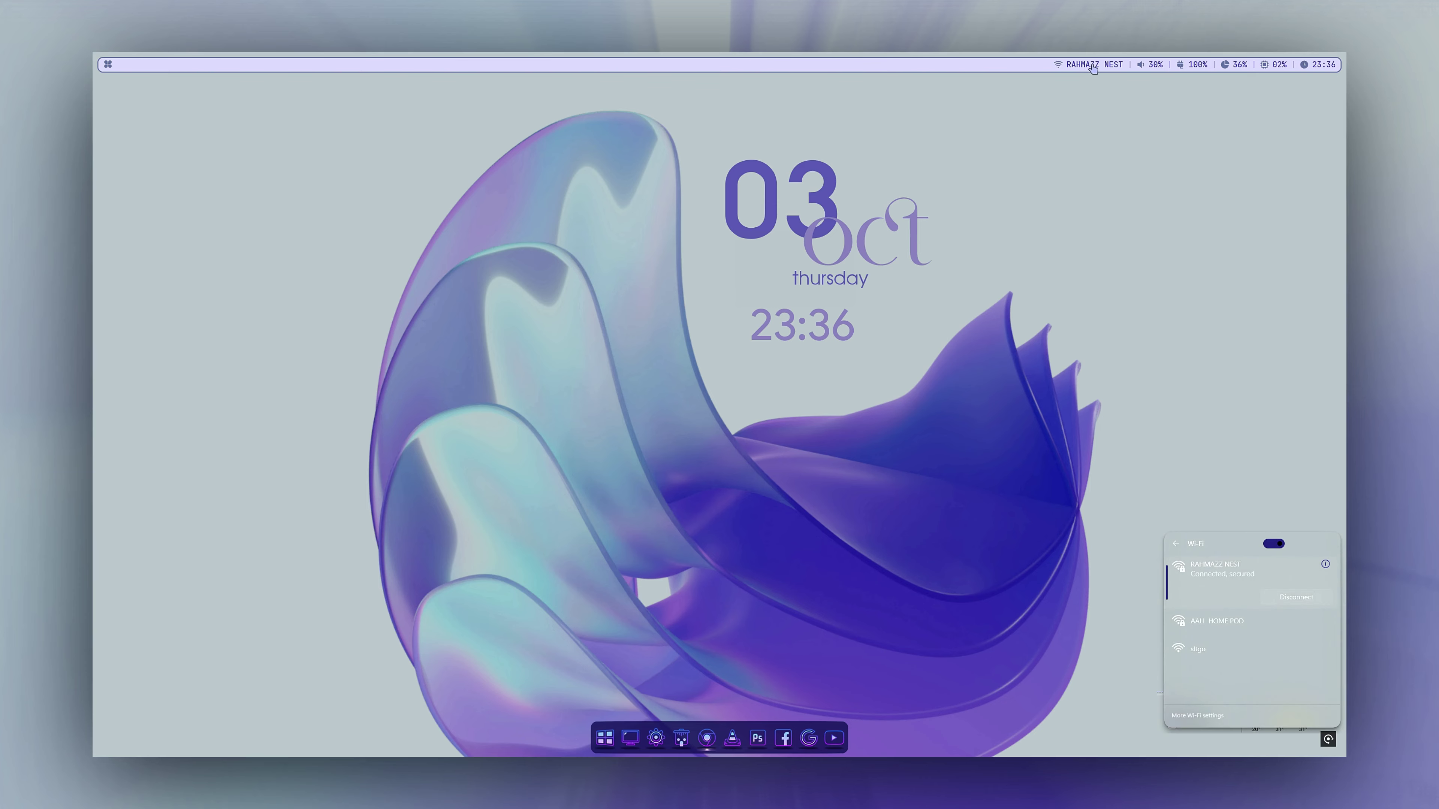
left_click(1092, 67)
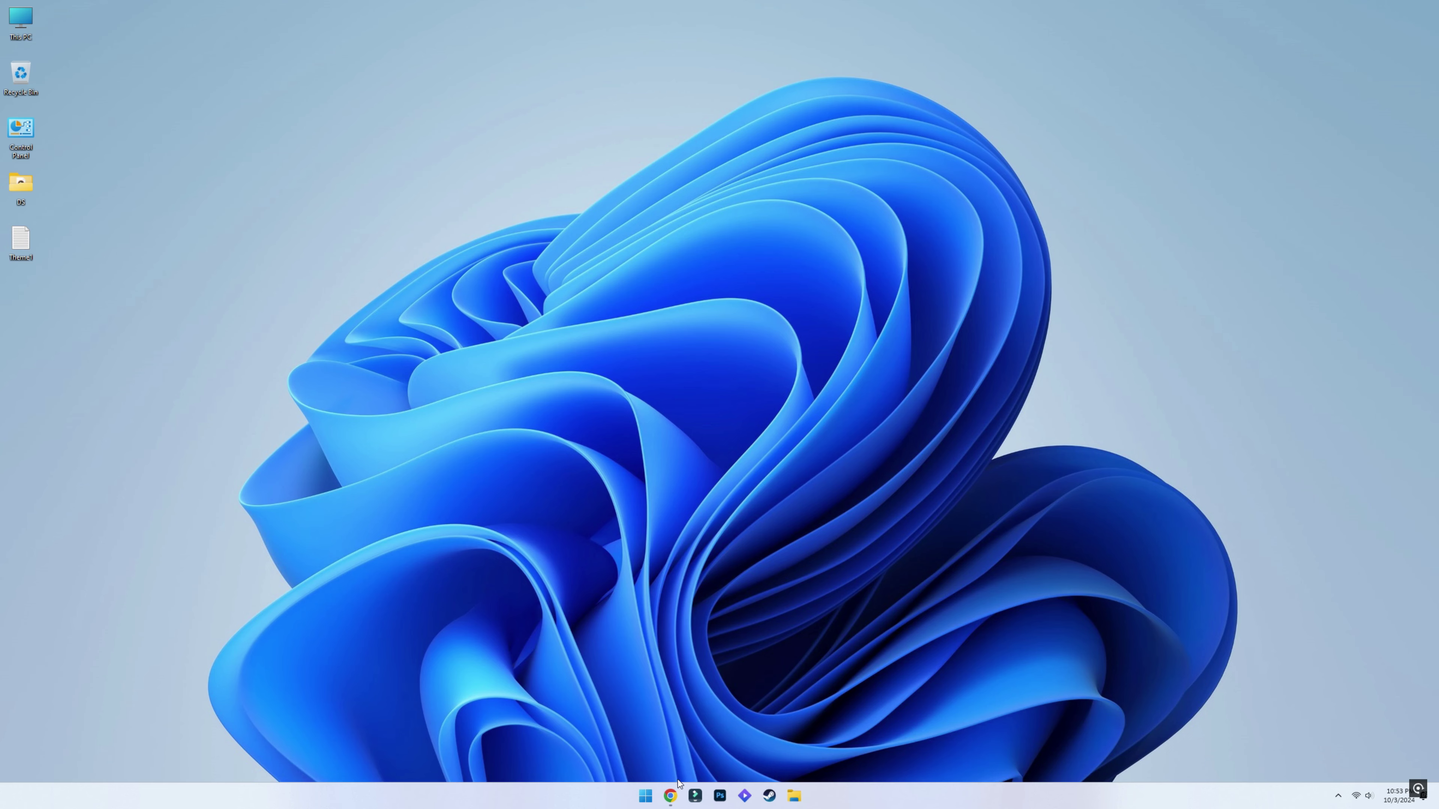
In Chrome, download the Windhawk and Rainmeter 4.5.20 installers from their already opened websites.
left_click(670, 795)
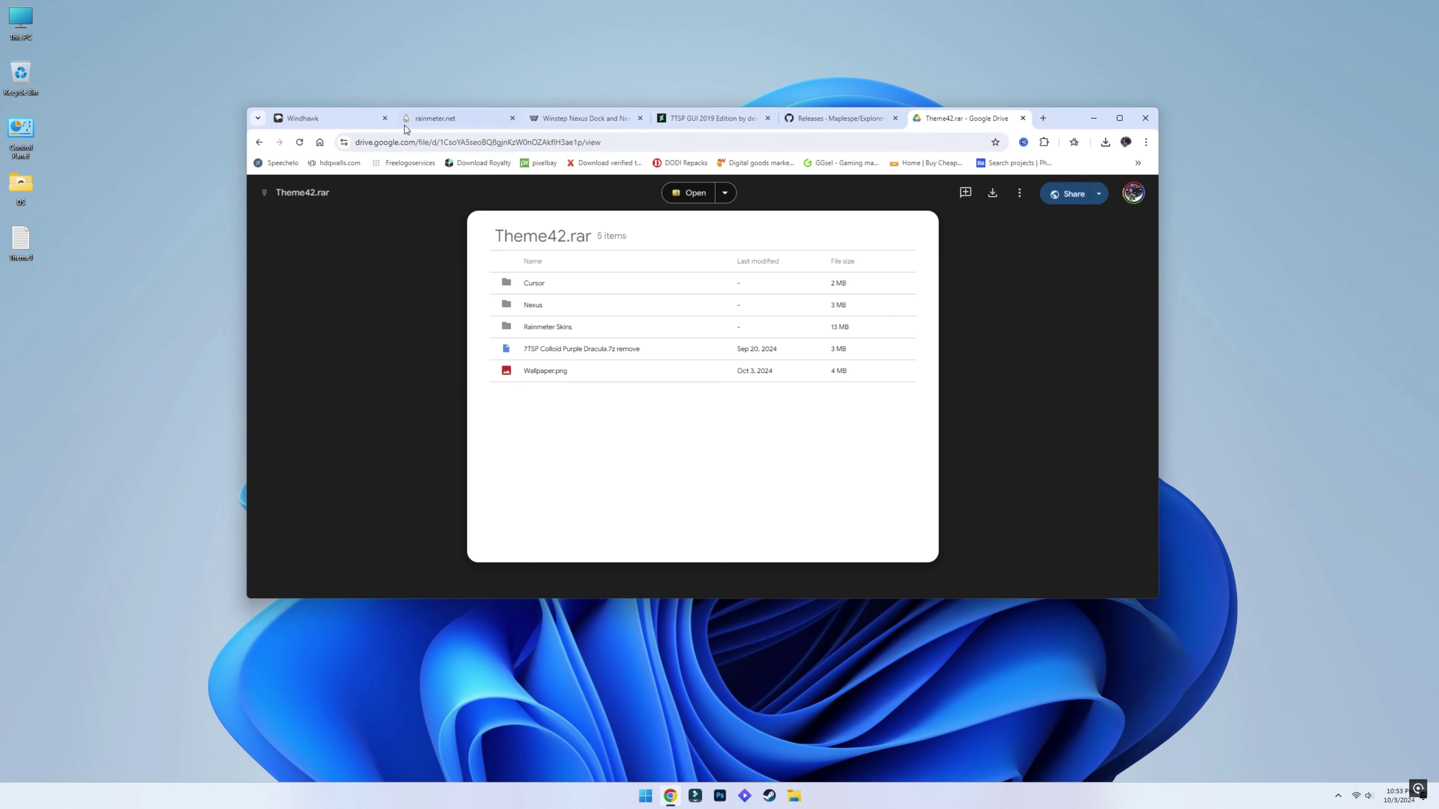
left_click(326, 120)
left_click(617, 367)
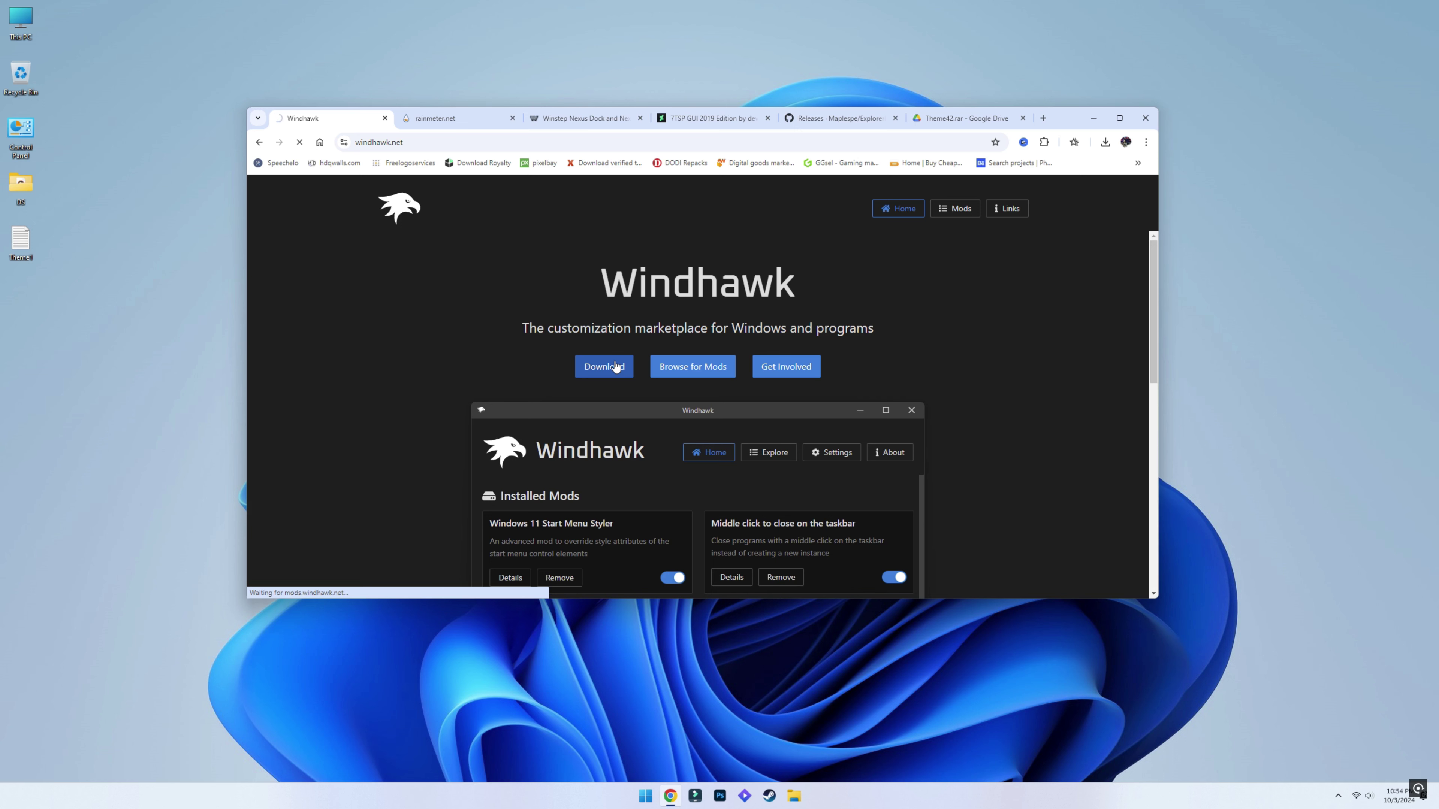
left_click(475, 125)
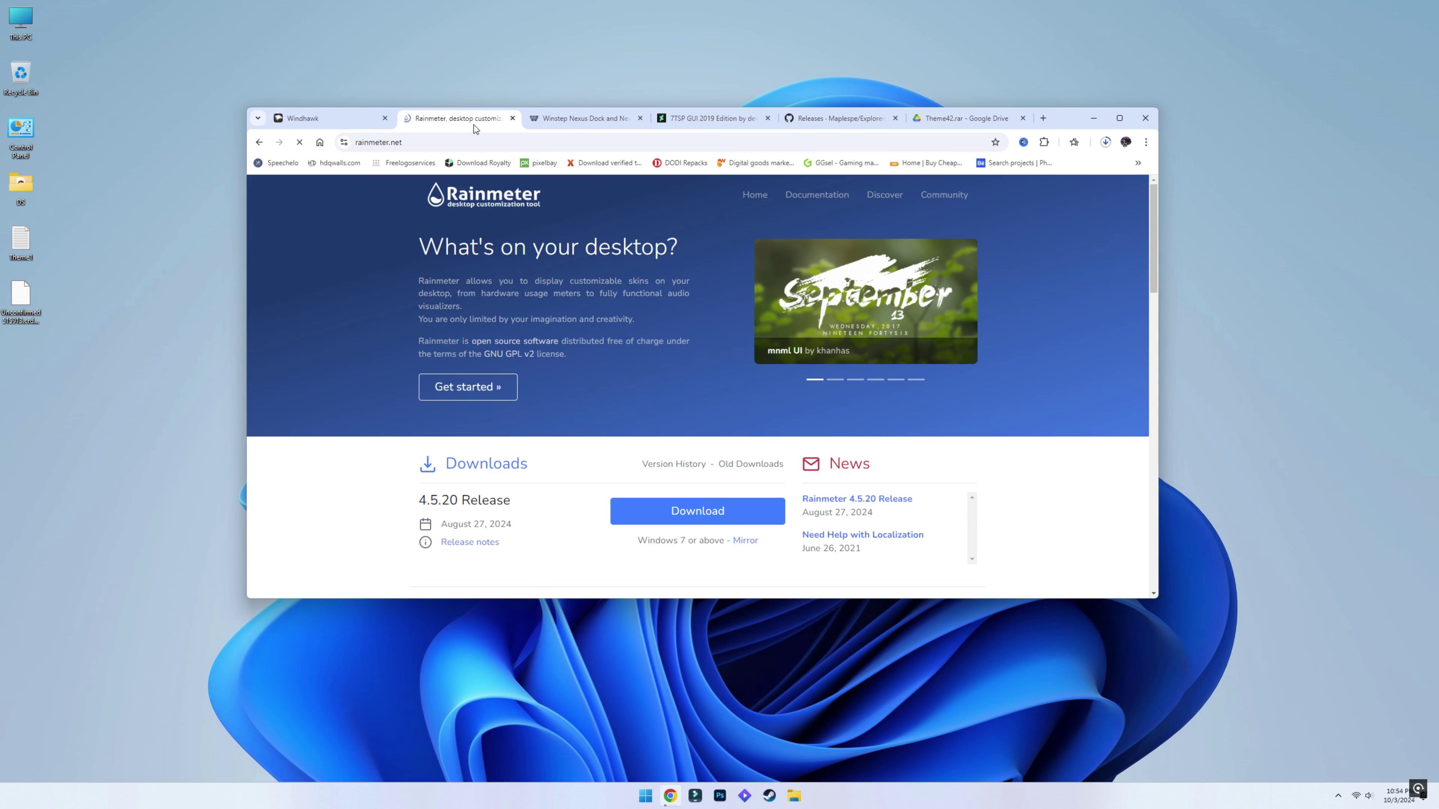
left_click(658, 510)
Download the free Winstep Nexus dock from its product page and 7TSP GUI 2019 Edition from DeviantArt.
left_click(583, 118)
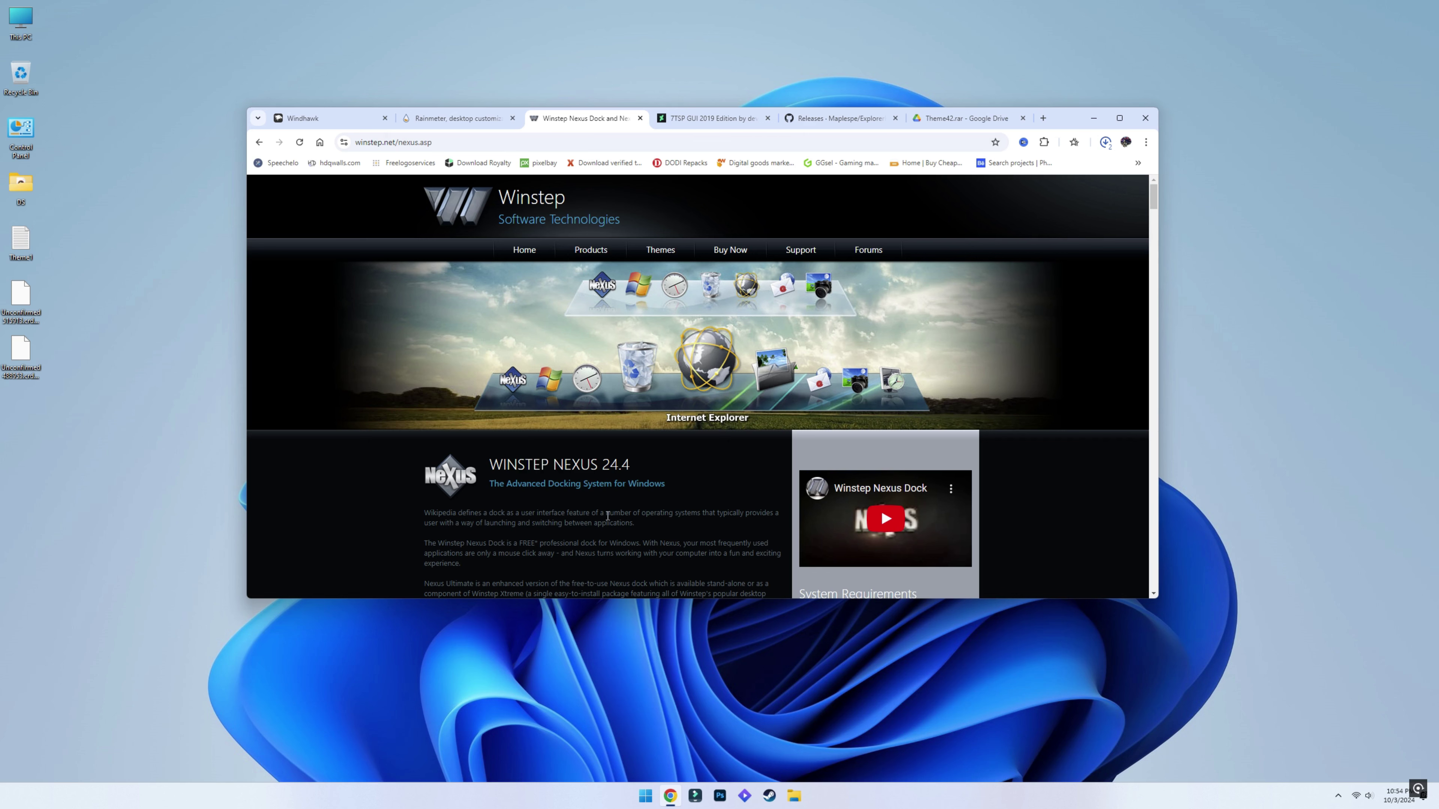
scroll(604, 544, "down", 3)
scroll(604, 544, "down", 2)
scroll(604, 544, "down", 1)
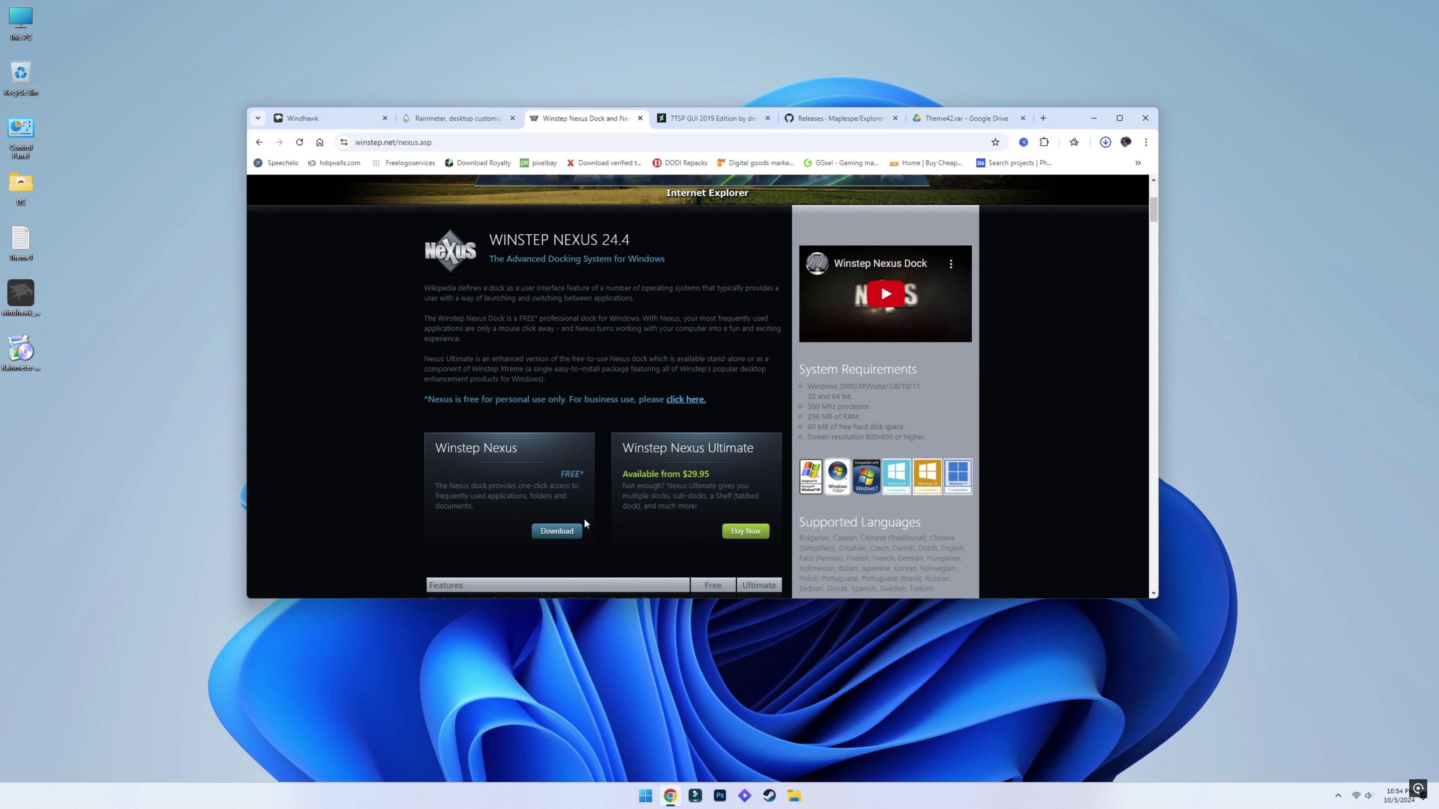
left_click(558, 531)
left_click(680, 122)
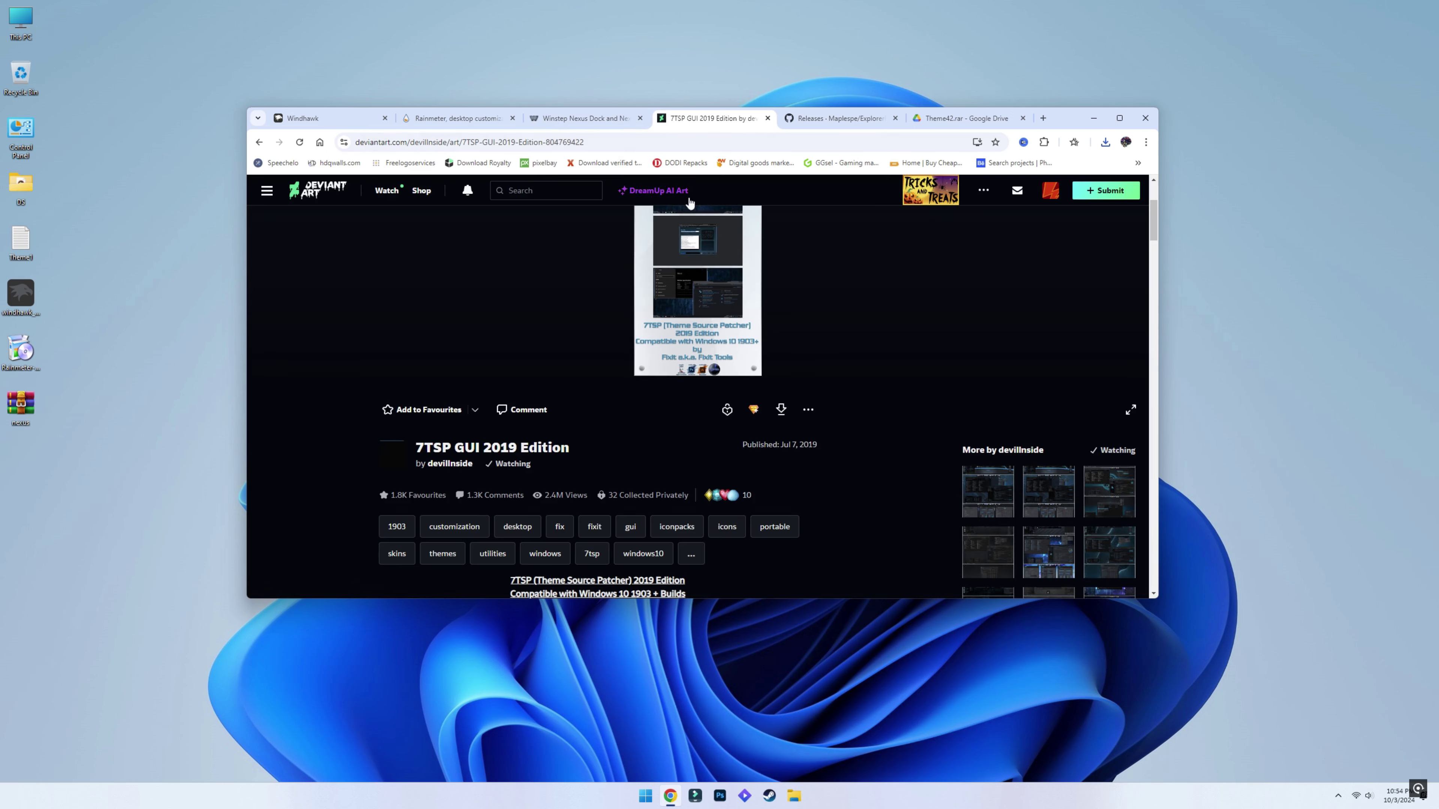
left_click(781, 410)
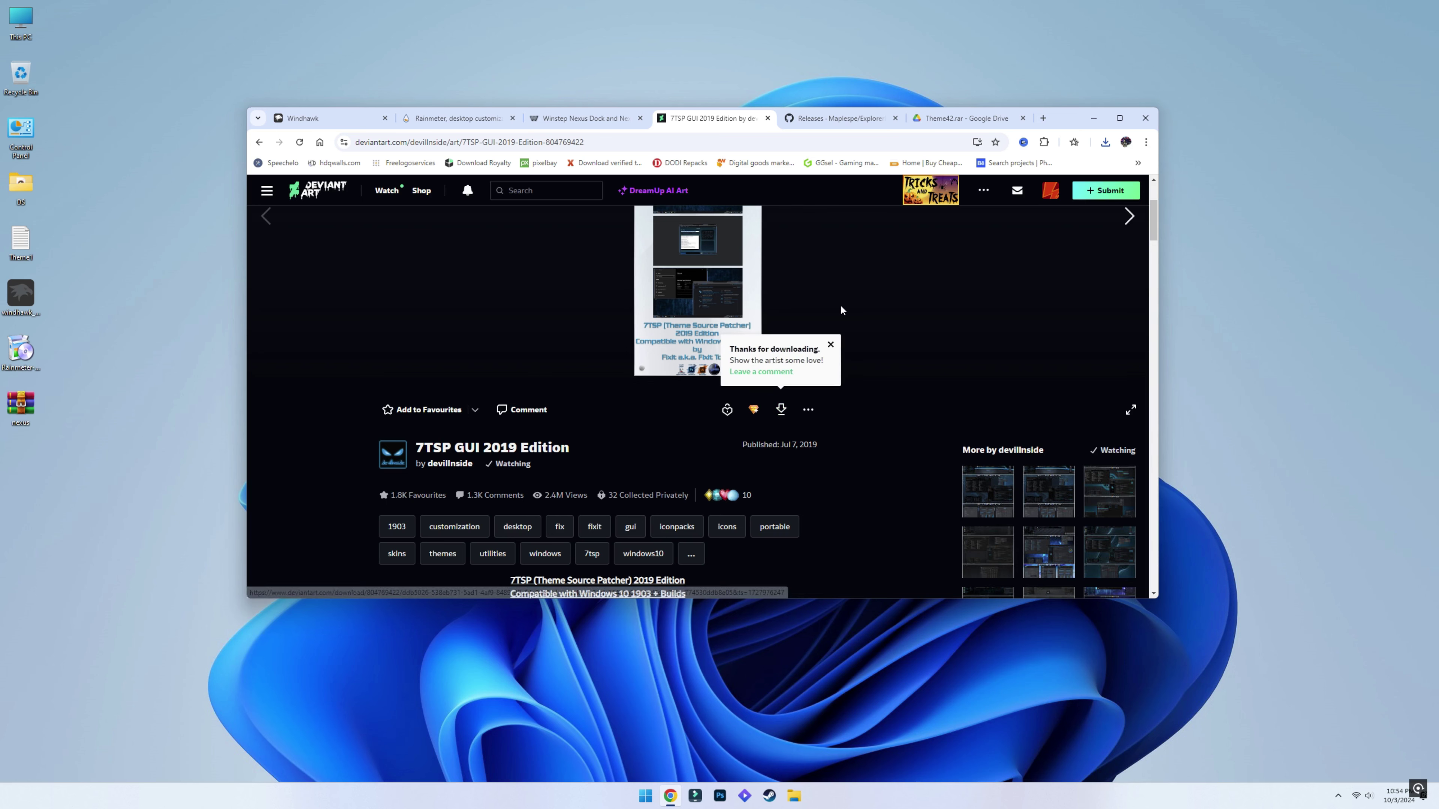
Download Release_x64.zip from the ExplorerBlurMica 2.0.1 release assets on GitHub.
left_click(830, 118)
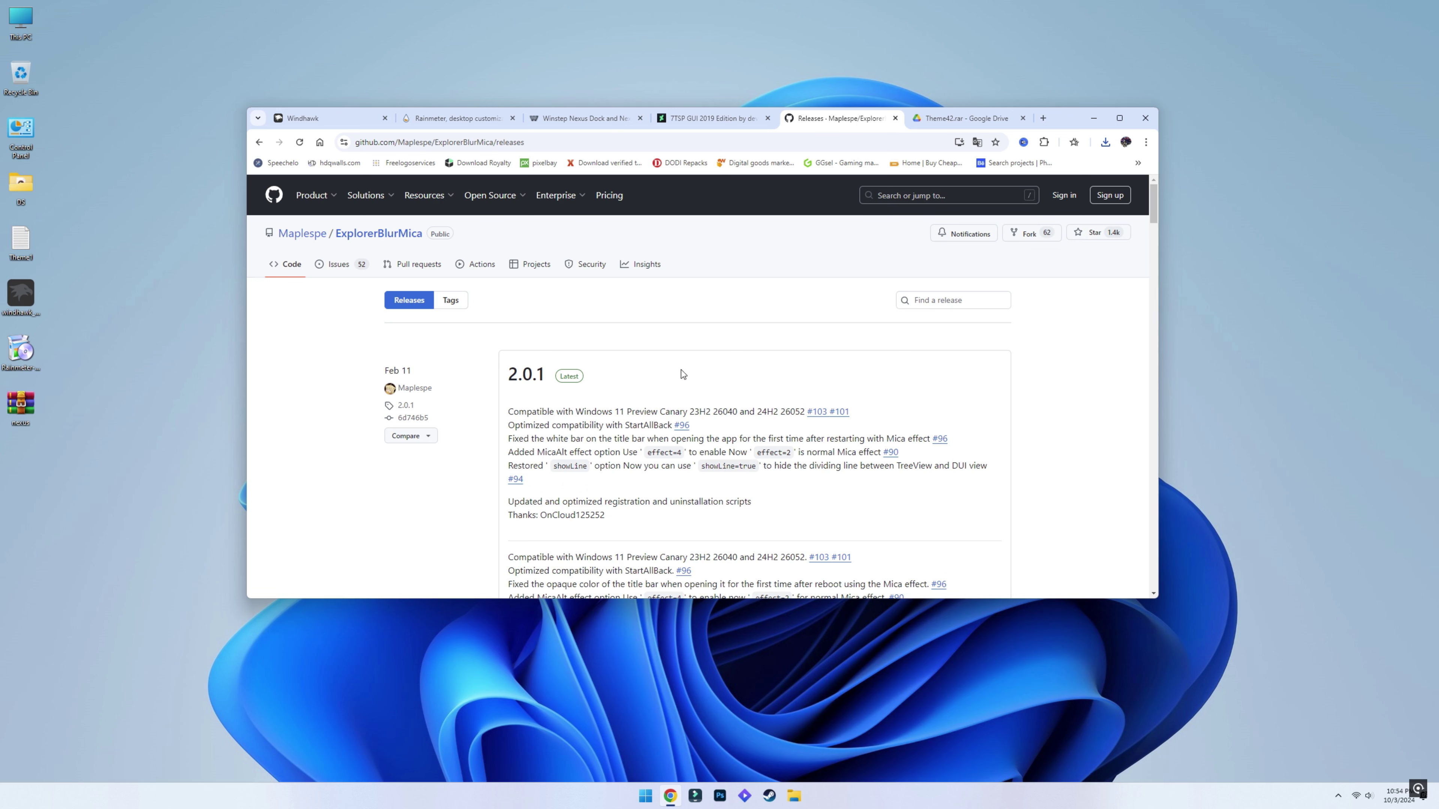
scroll(649, 391, "down", 5)
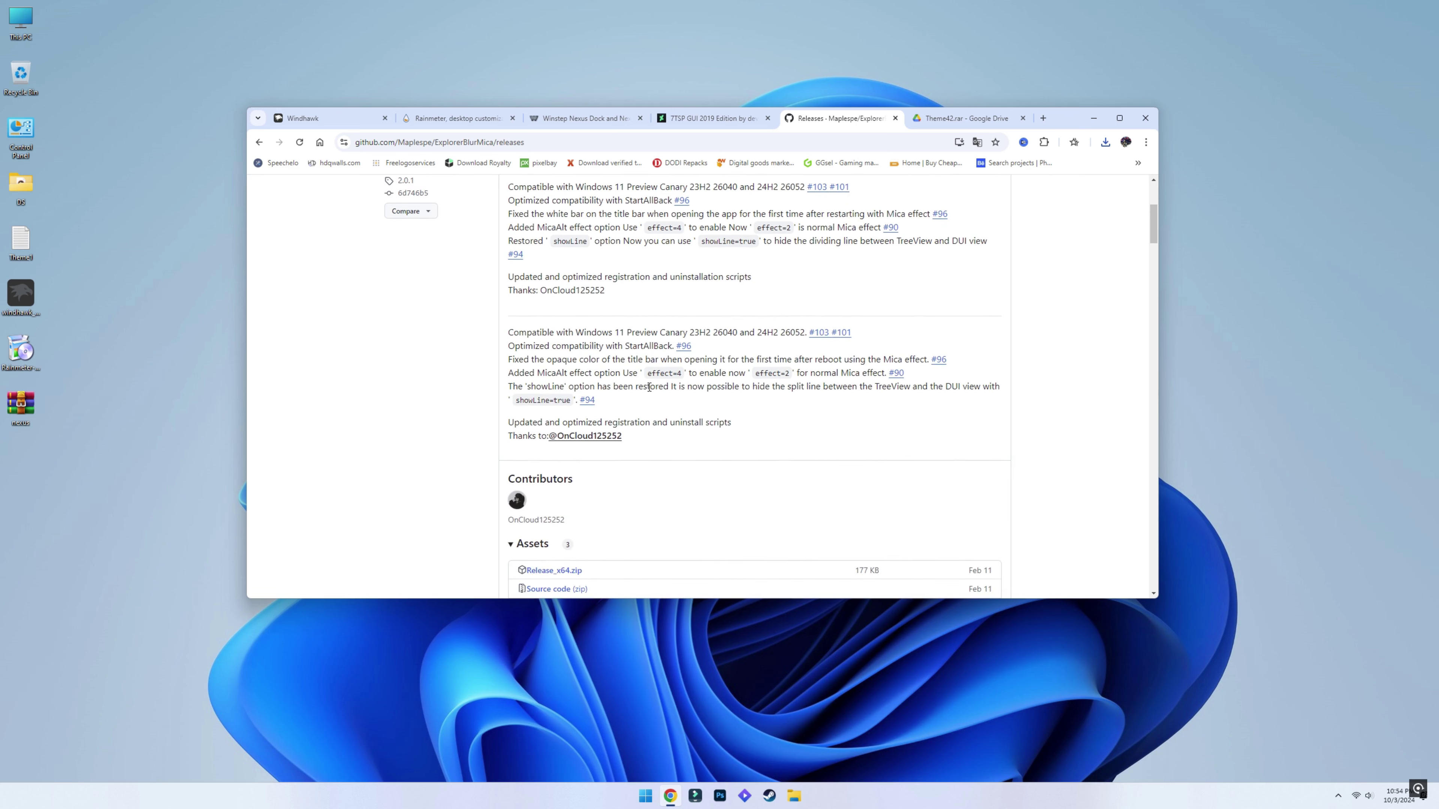
scroll(649, 387, "down", 1)
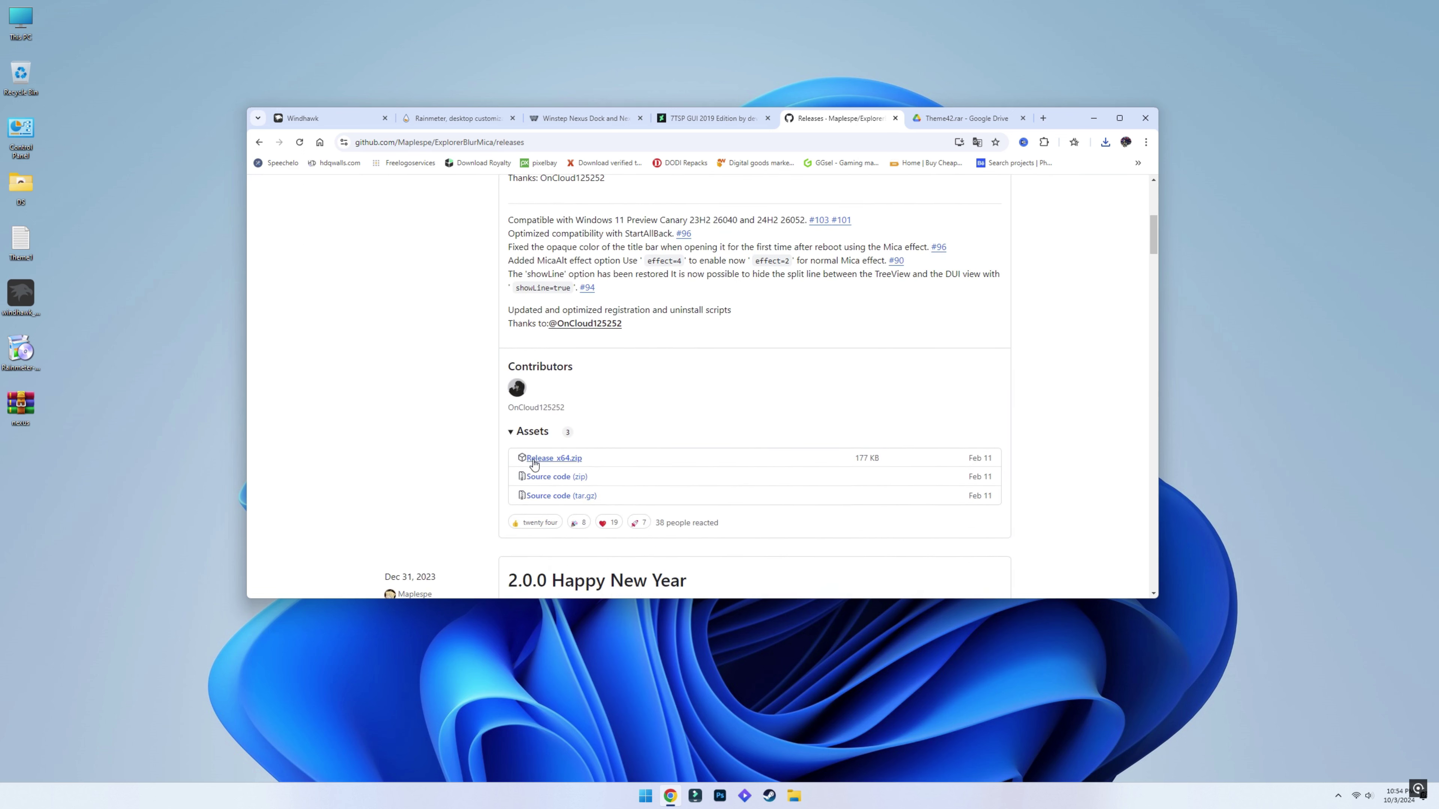
left_click(547, 462)
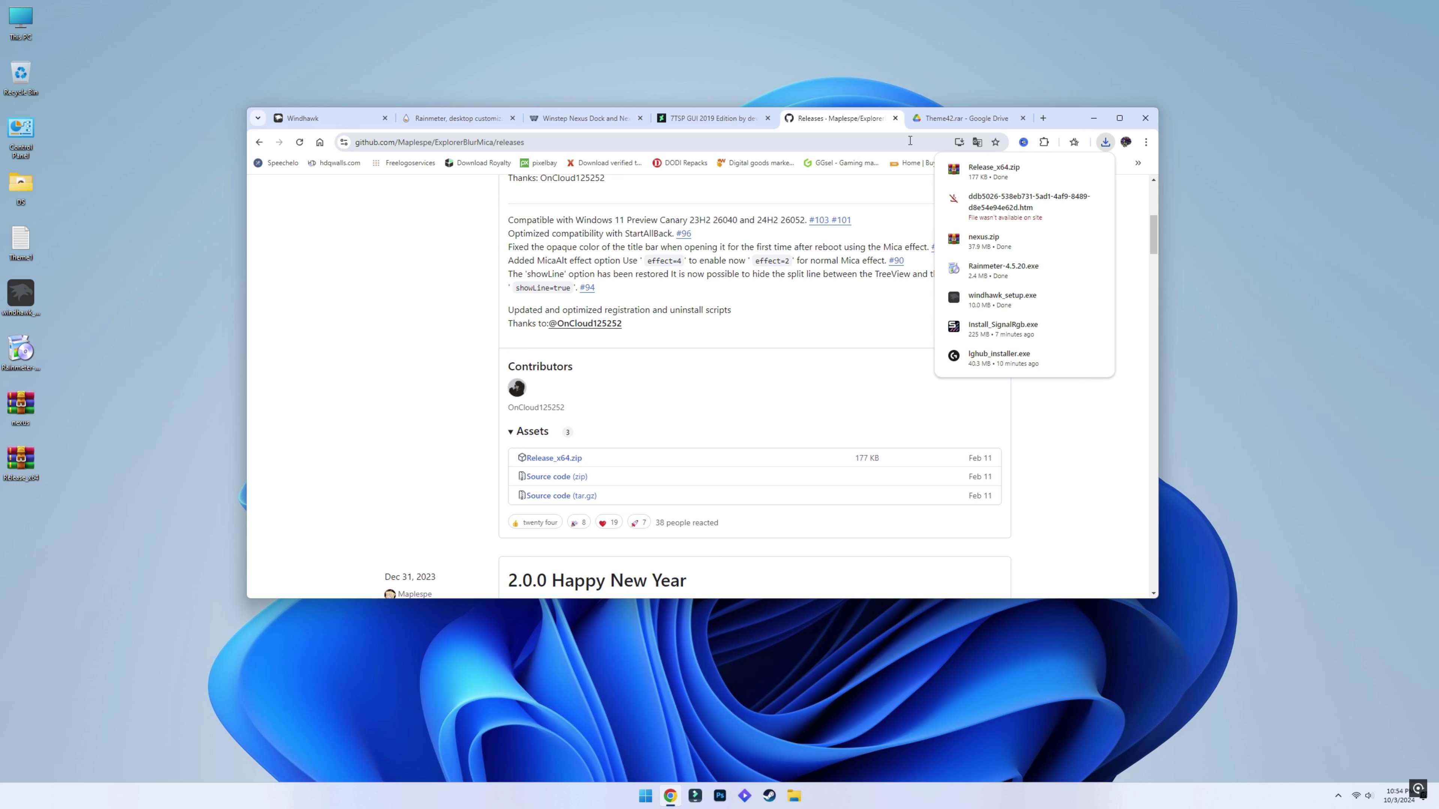
Download Theme42.rar from Google Drive without a virus scan and minimize the browser.
left_click(953, 124)
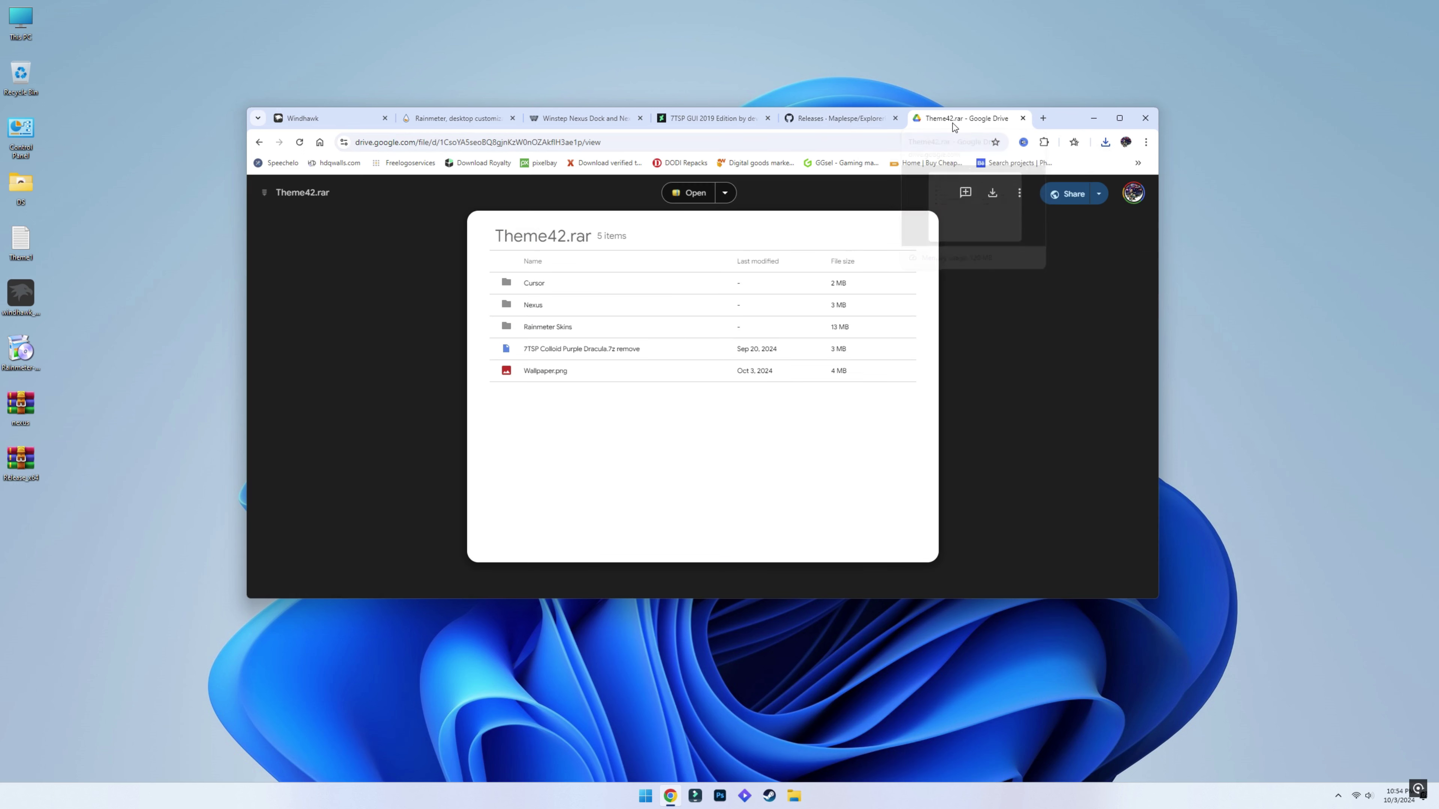
left_click(995, 194)
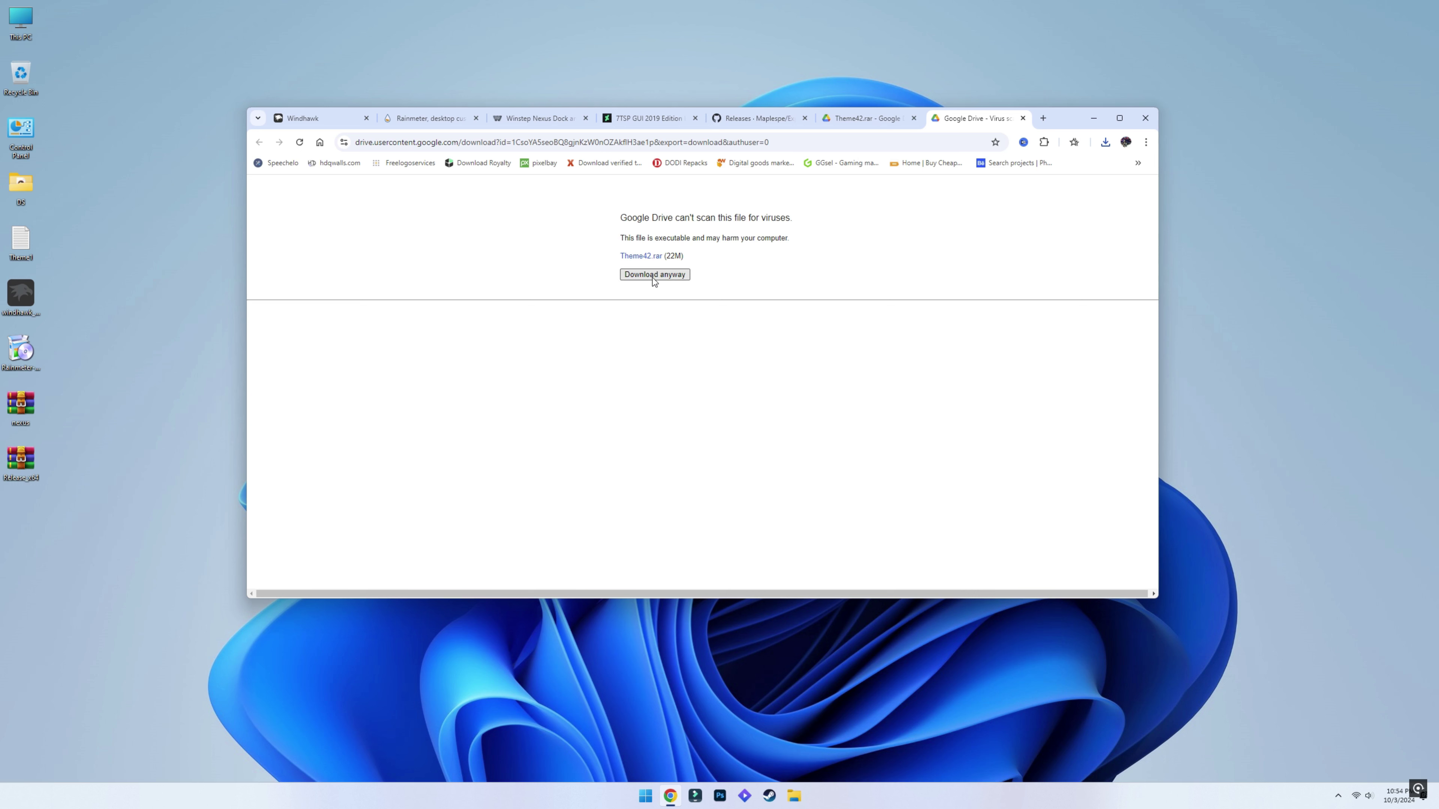
left_click(654, 276)
left_click(1093, 118)
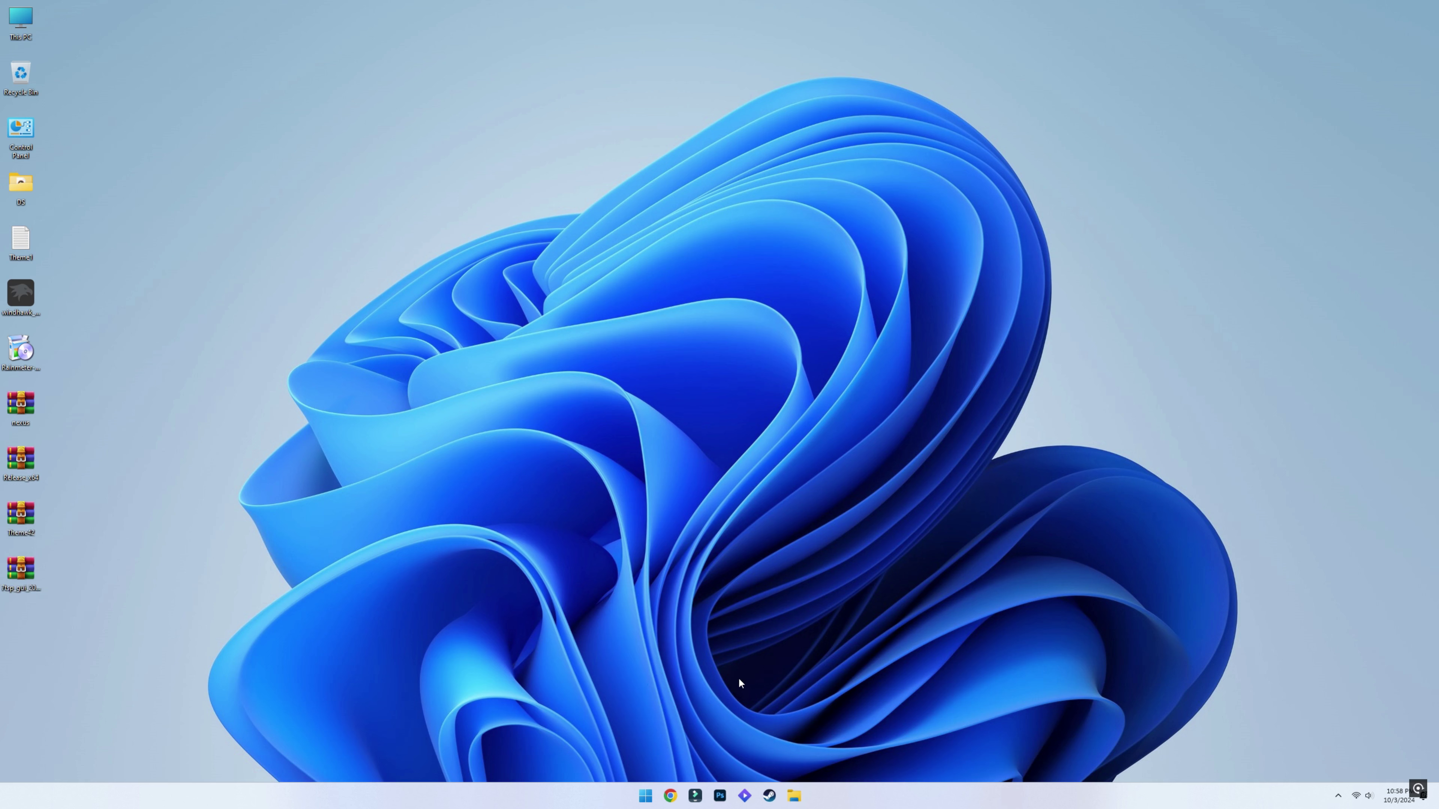
Extract the Theme42 archive into its default desktop folder and delete the archive.
right_click(26, 513)
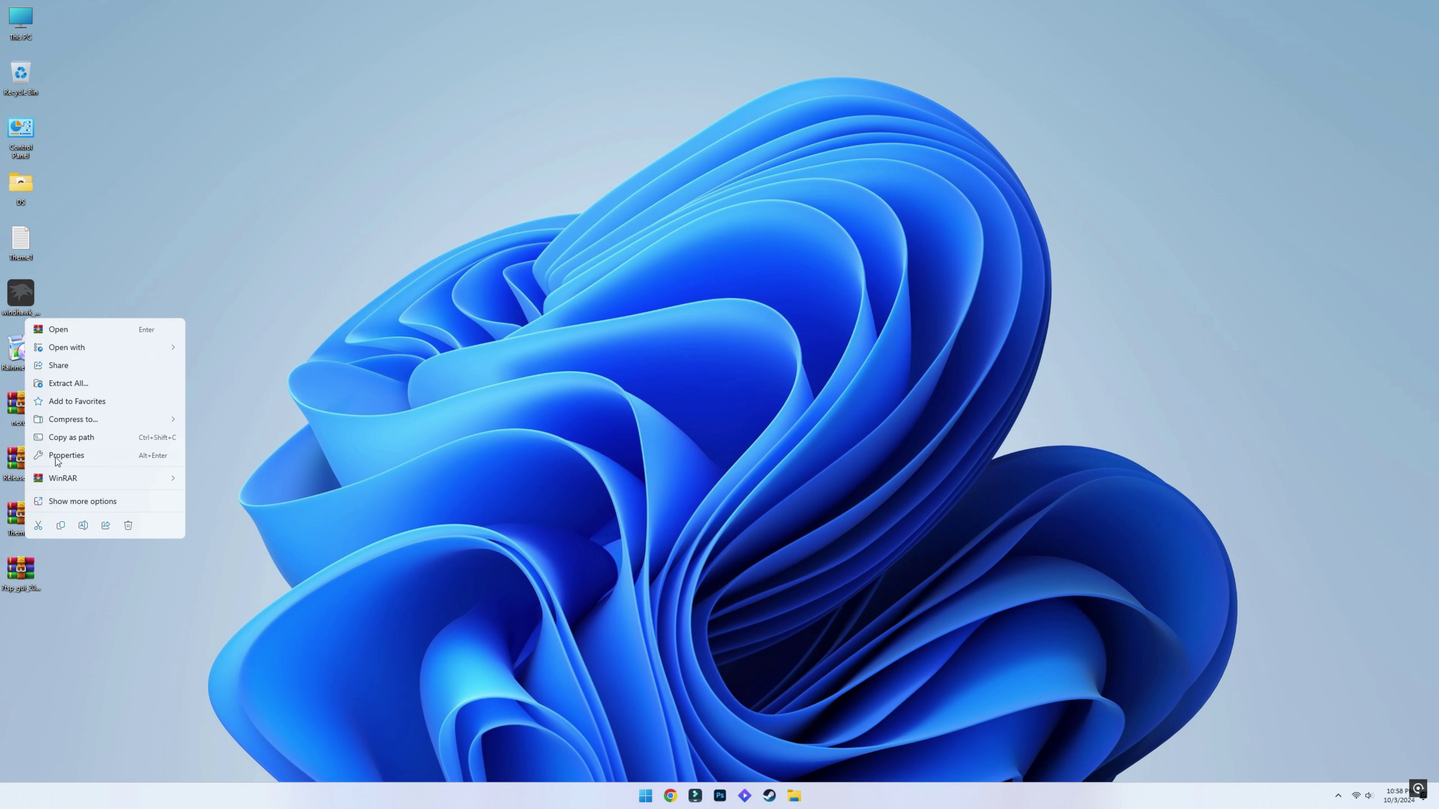
left_click(86, 384)
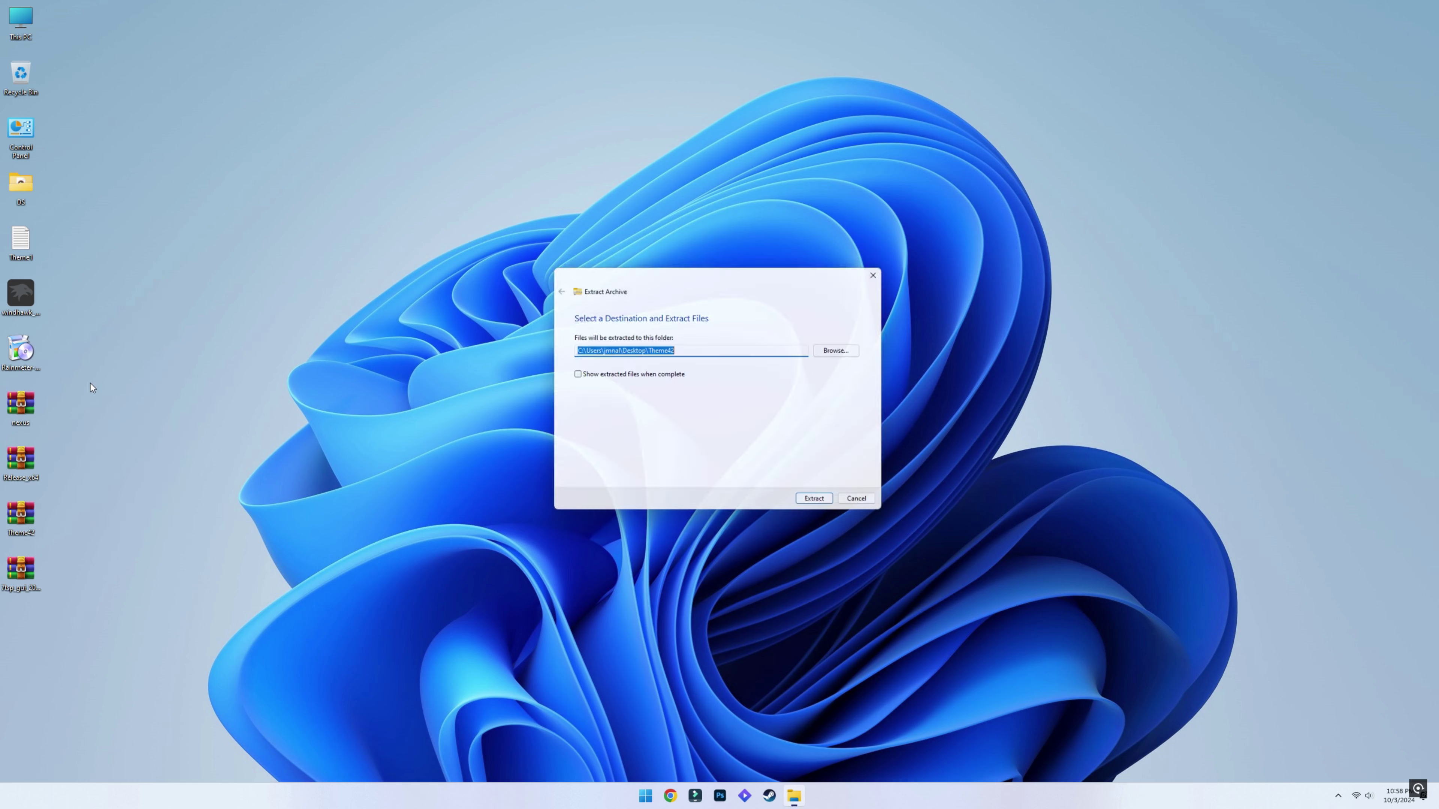
left_click(820, 504)
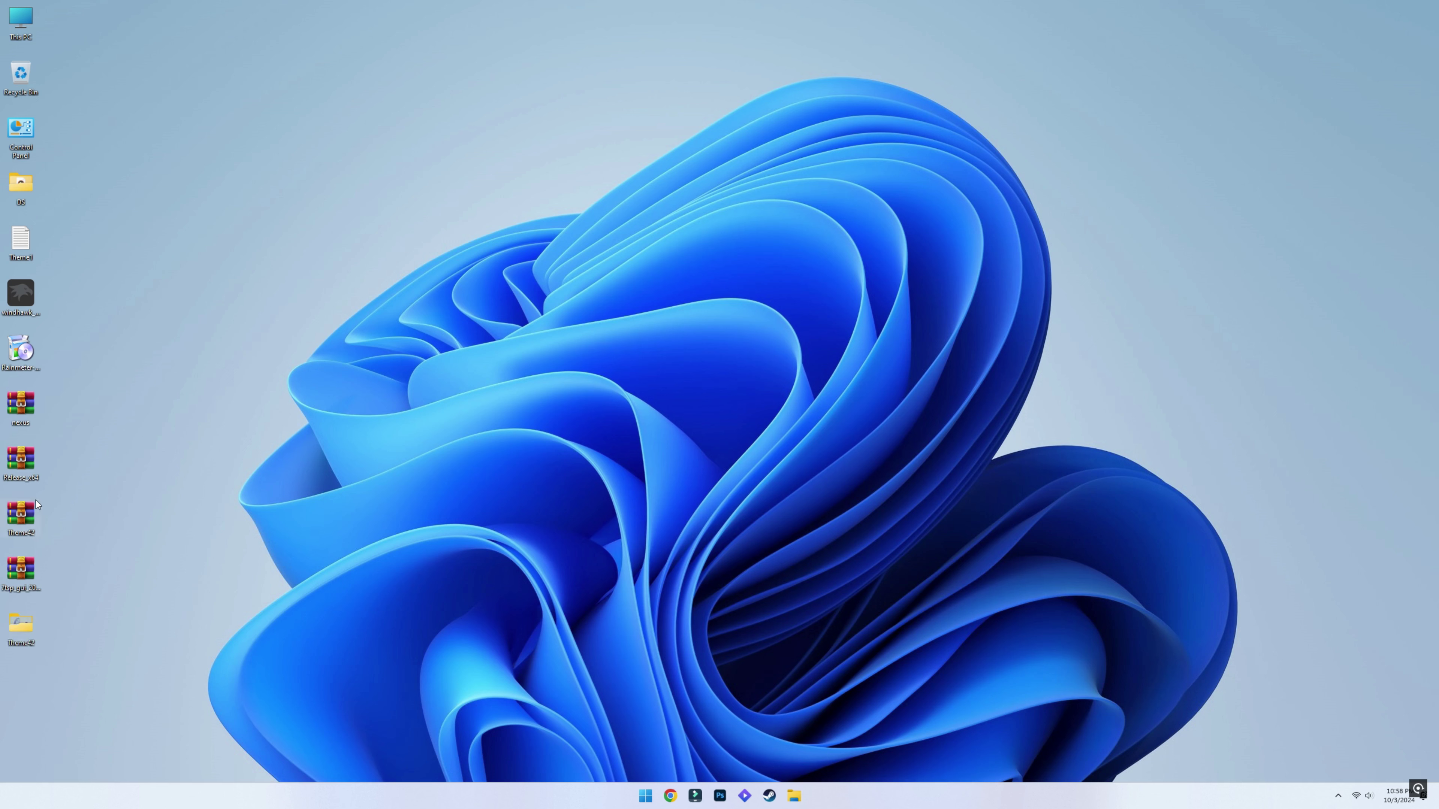
right_click(26, 512)
left_click(127, 524)
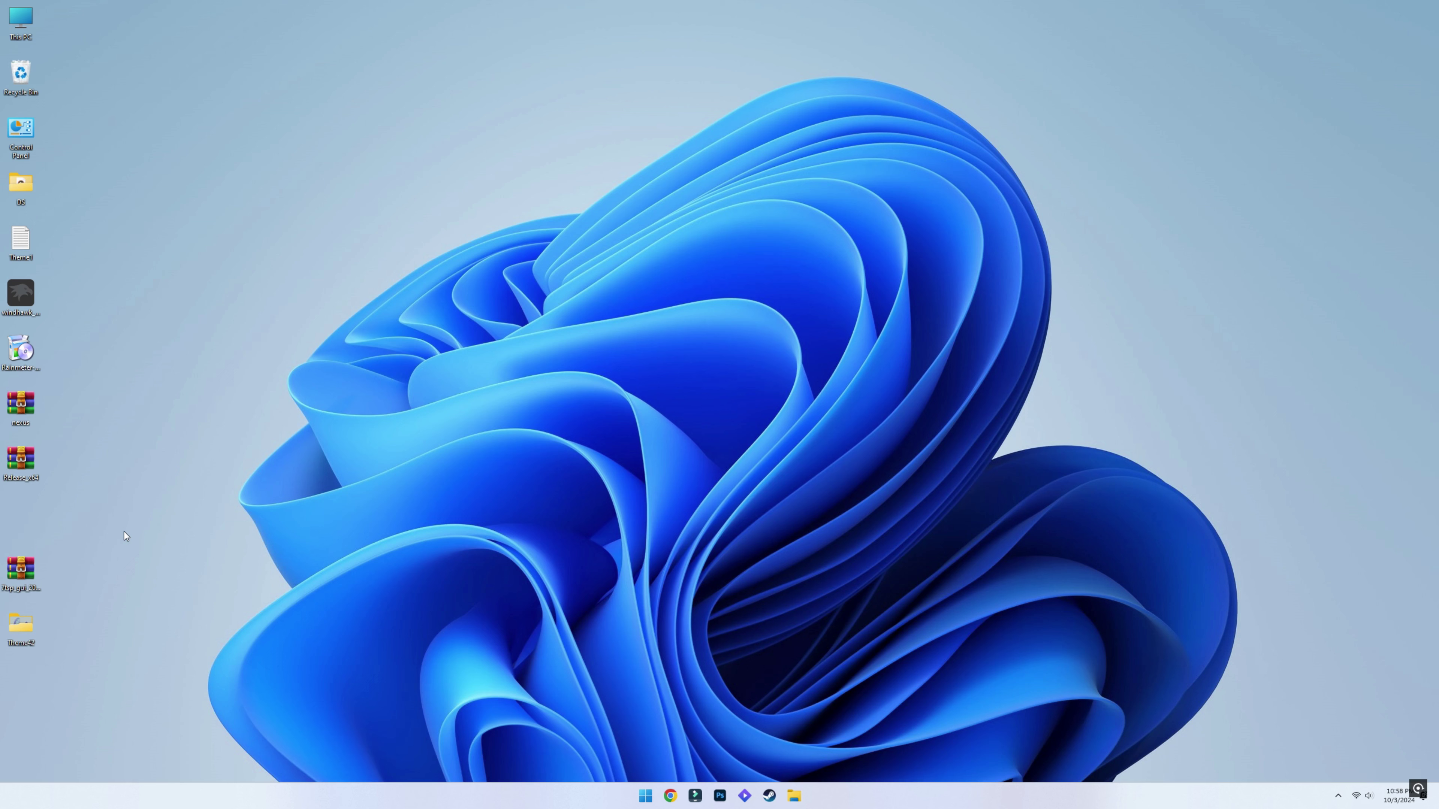
Set the Wallpaper image from the extracted Theme42 folder as the desktop background and close the folder.
double_click(20, 626)
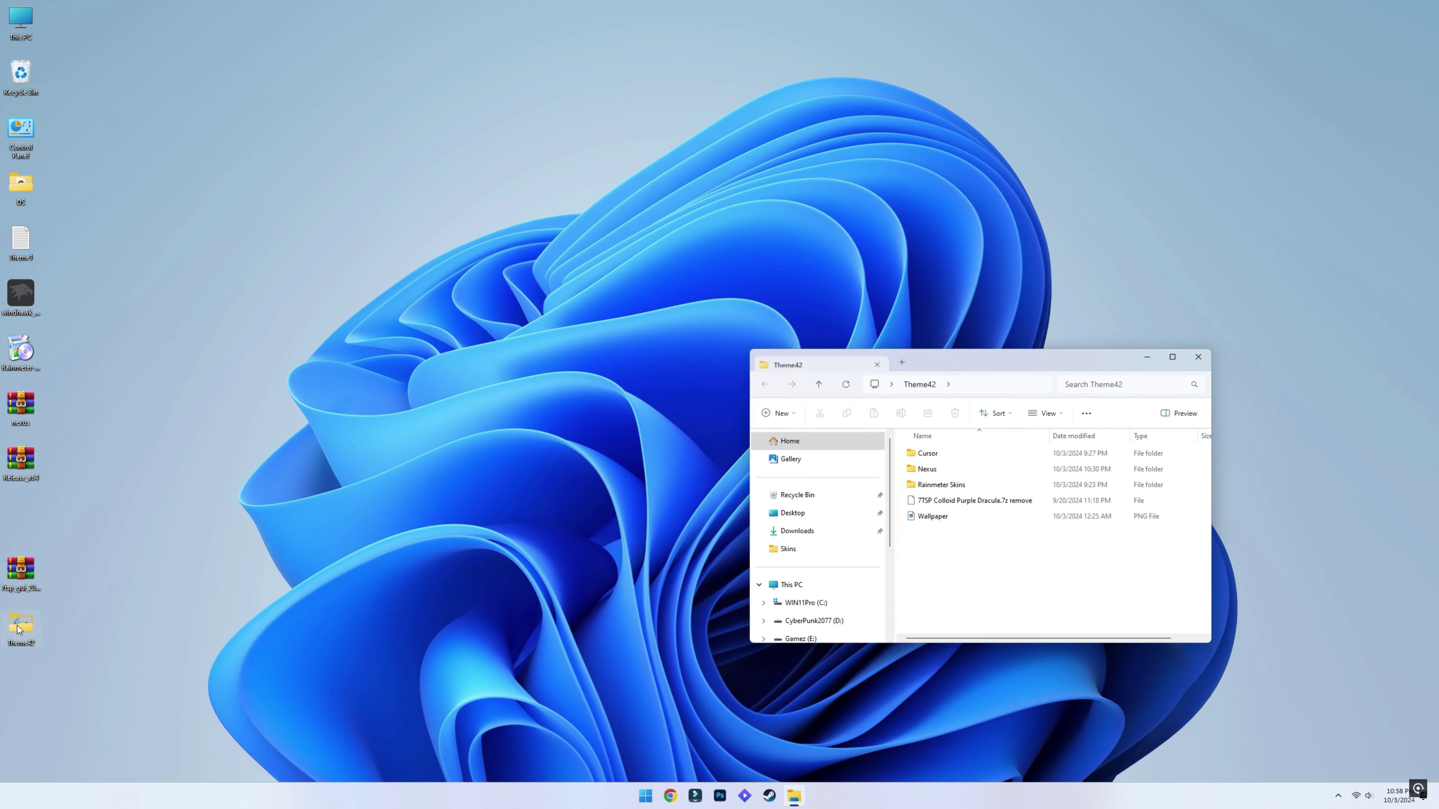
left_click(936, 518)
right_click(936, 519)
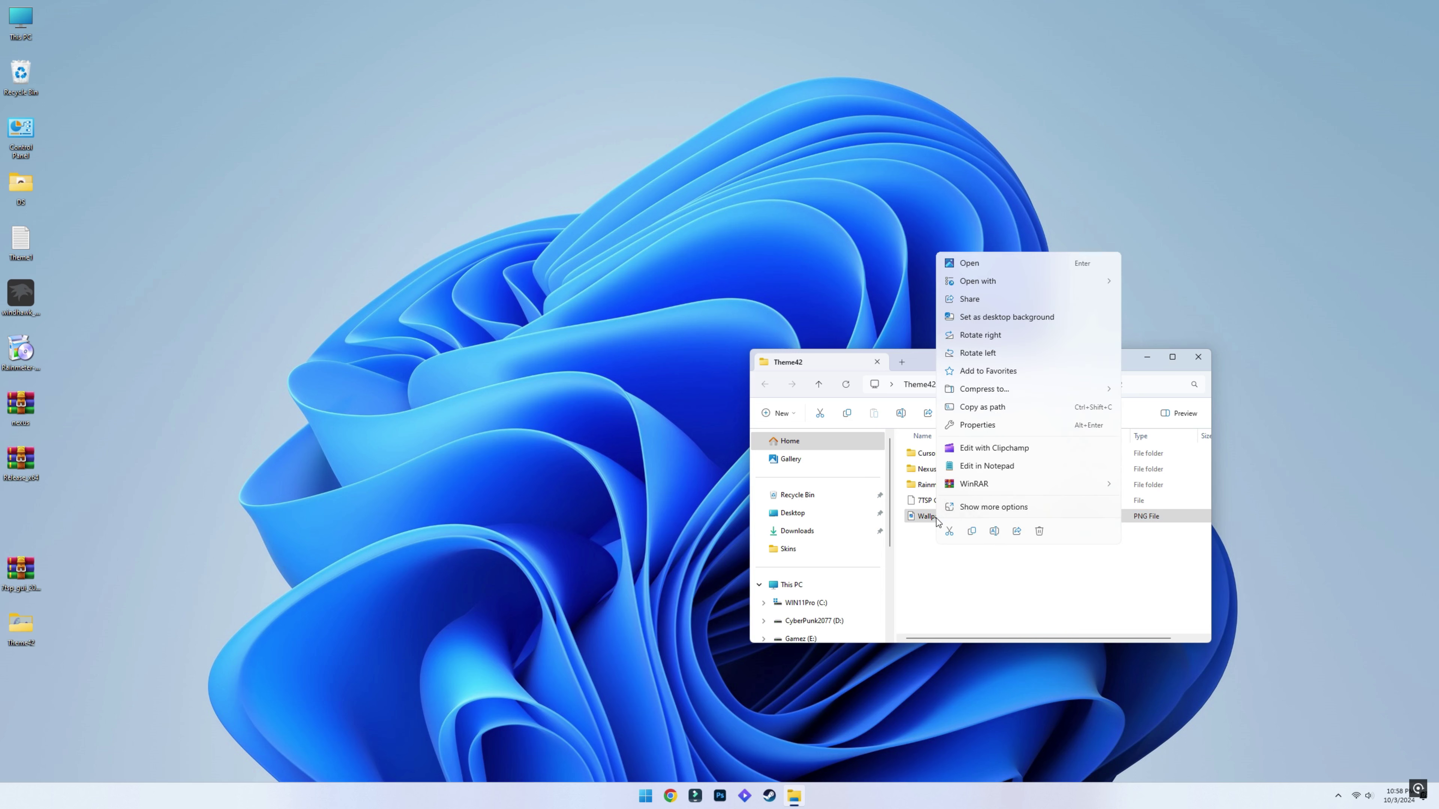
left_click(1047, 316)
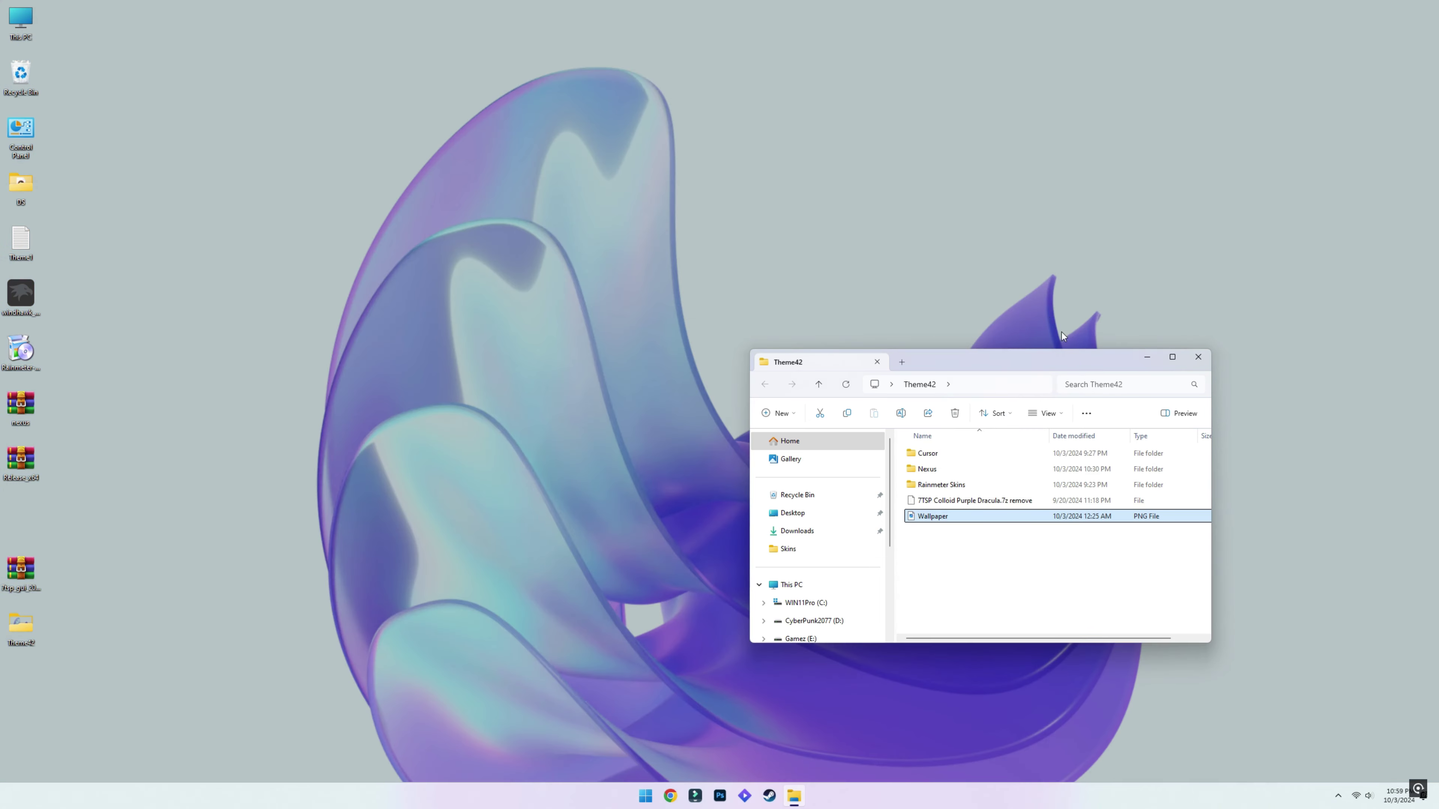
left_click(1197, 357)
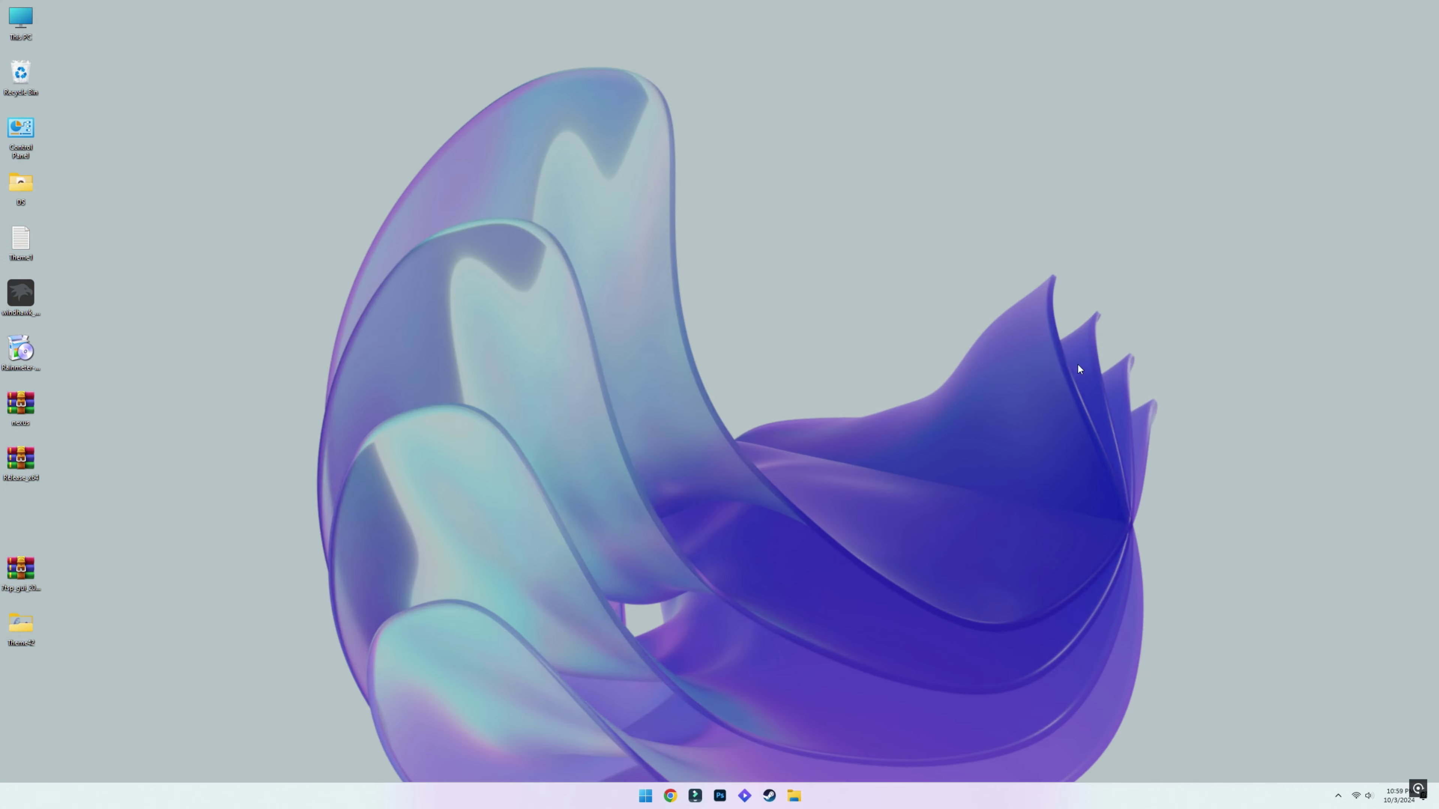
In the Windows personalization settings, choose Fill as the fit for the desktop background image.
right_click(754, 330)
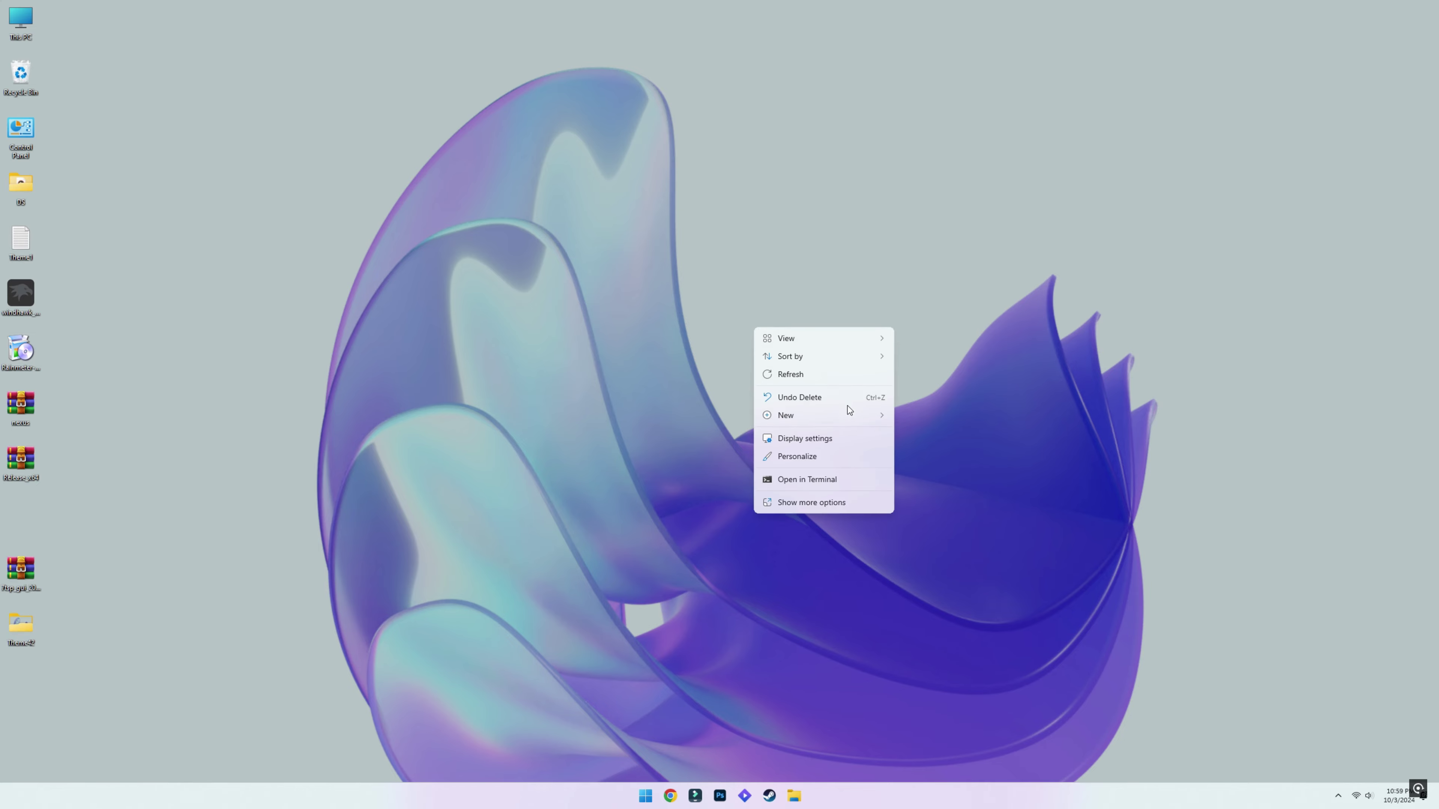
left_click(817, 457)
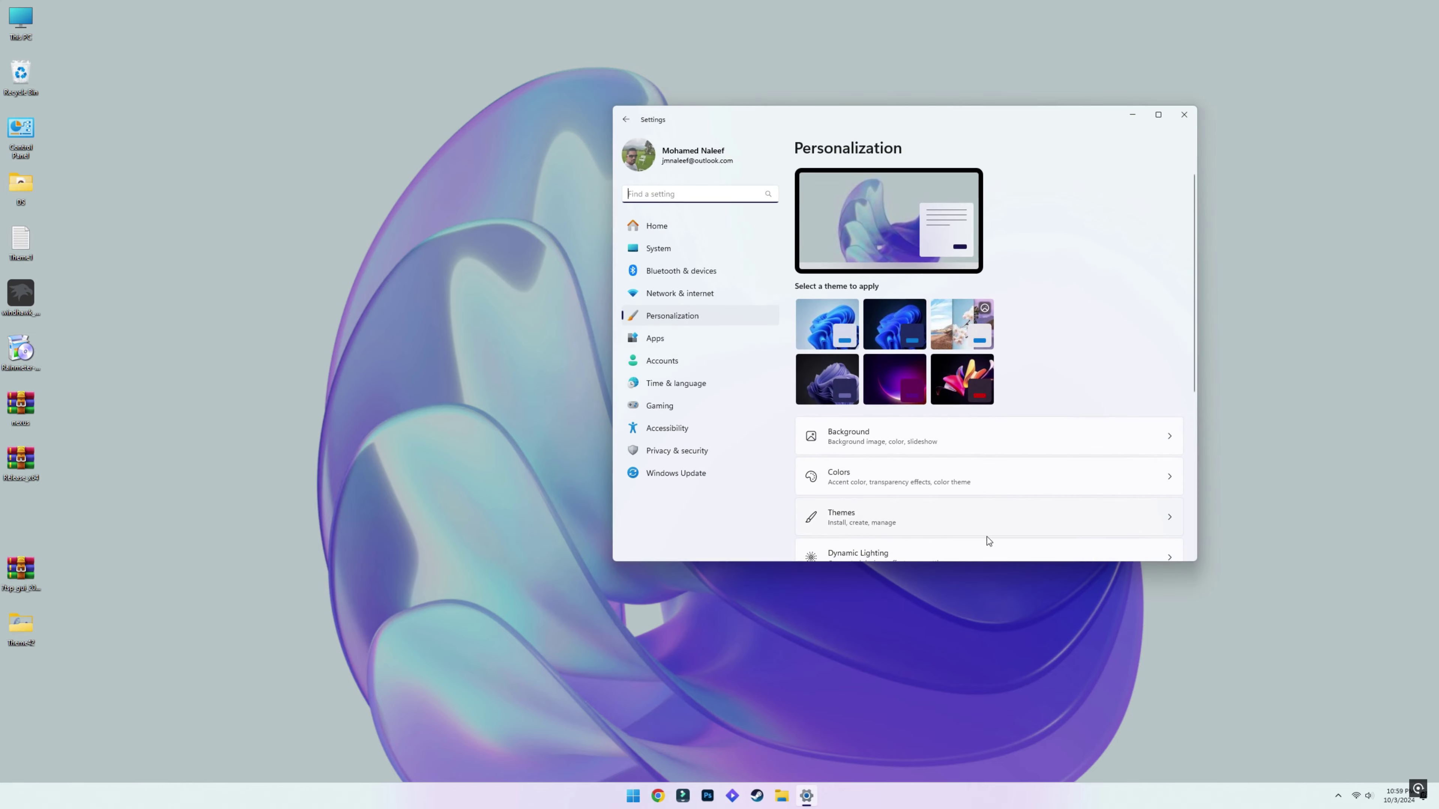
left_click(1110, 448)
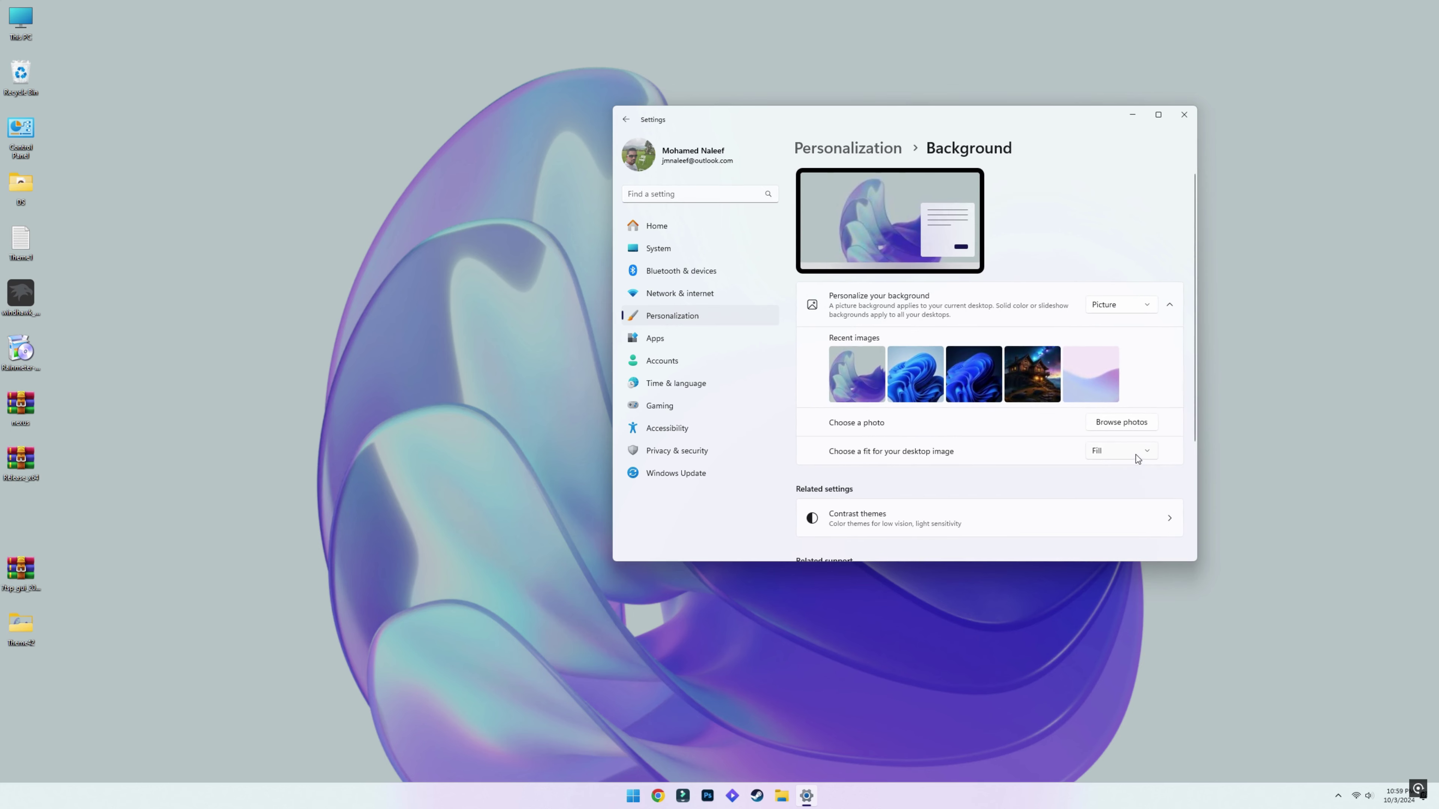
left_click(1126, 453)
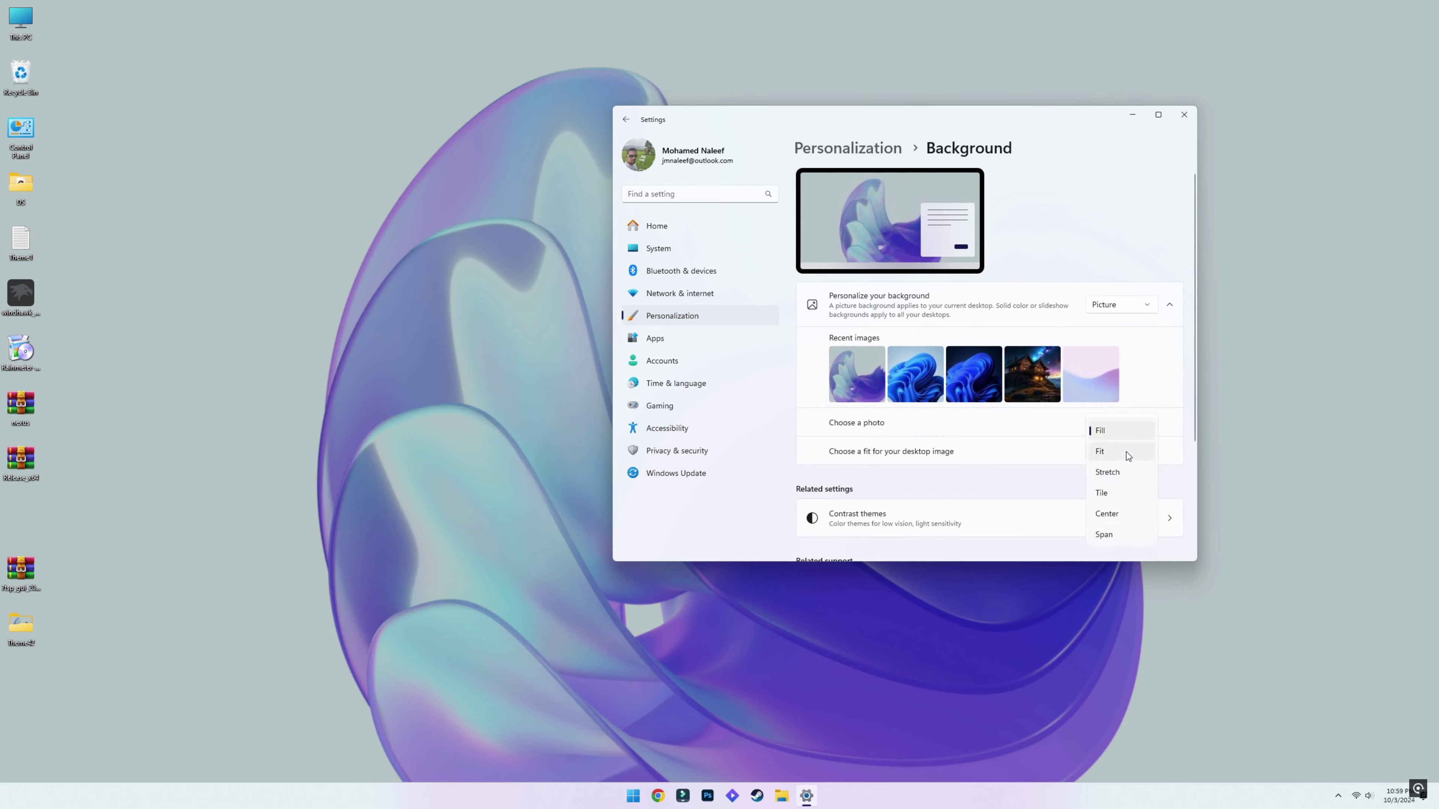
left_click(1113, 432)
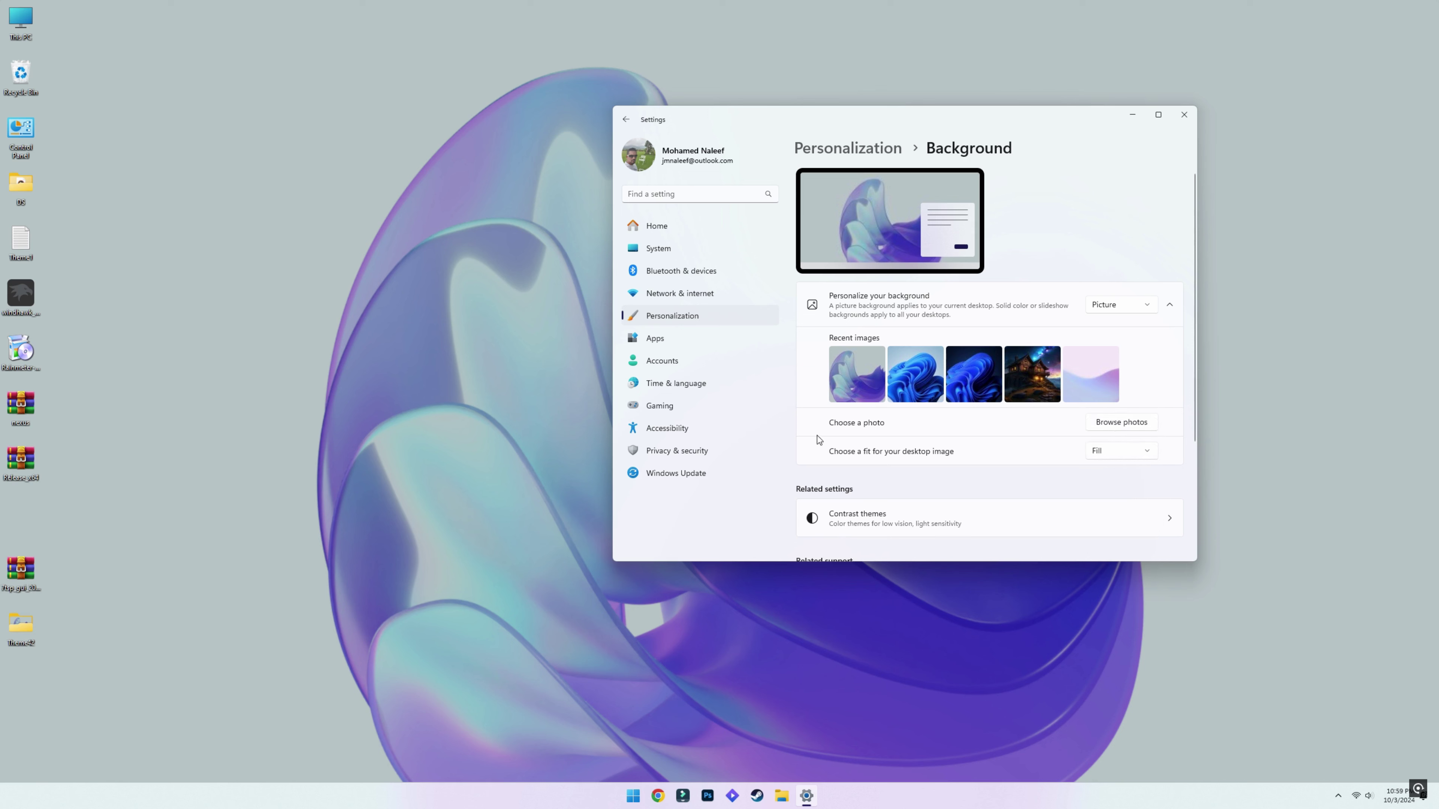
In the Windows color personalization settings, set the mode to Custom and close the settings.
left_click(702, 315)
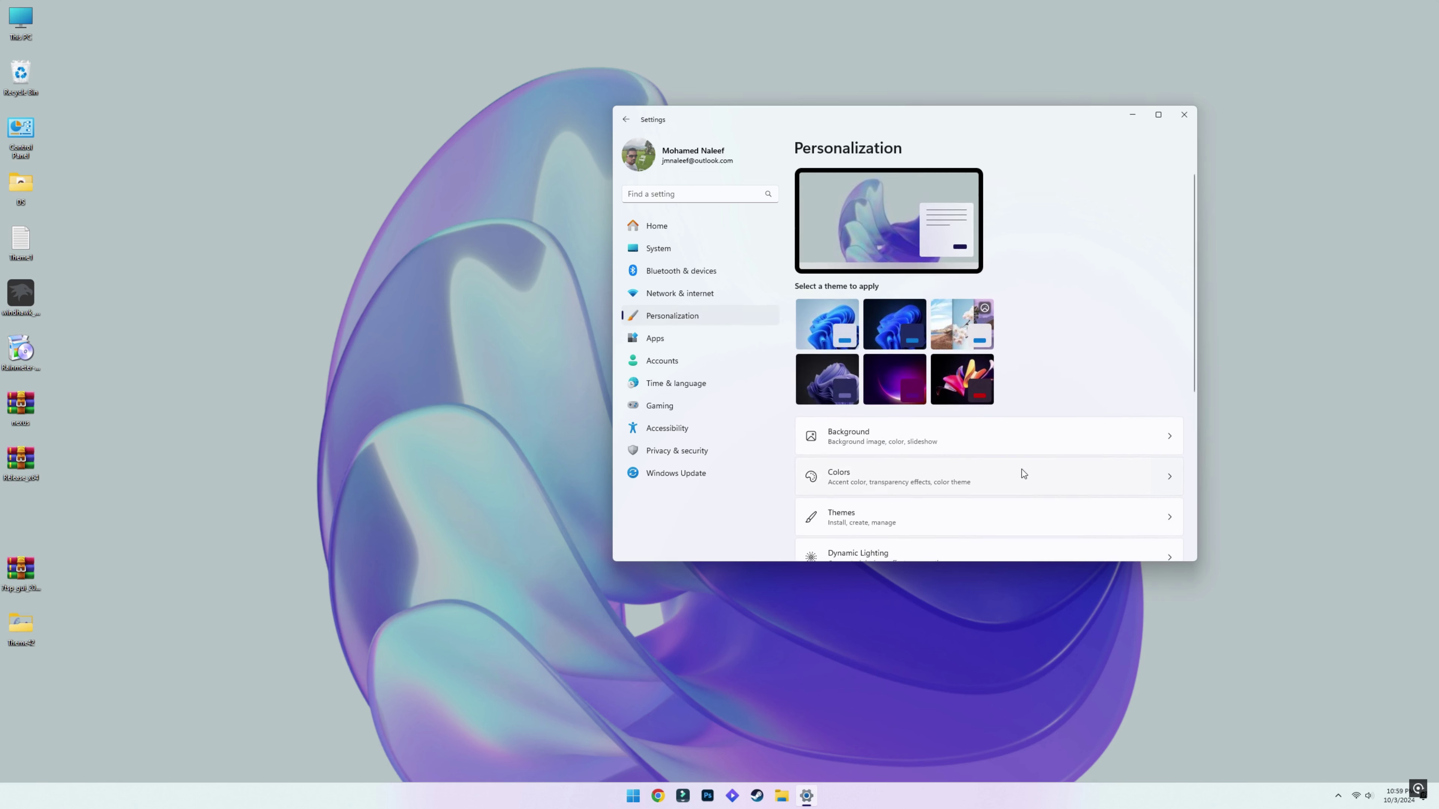
left_click(1025, 478)
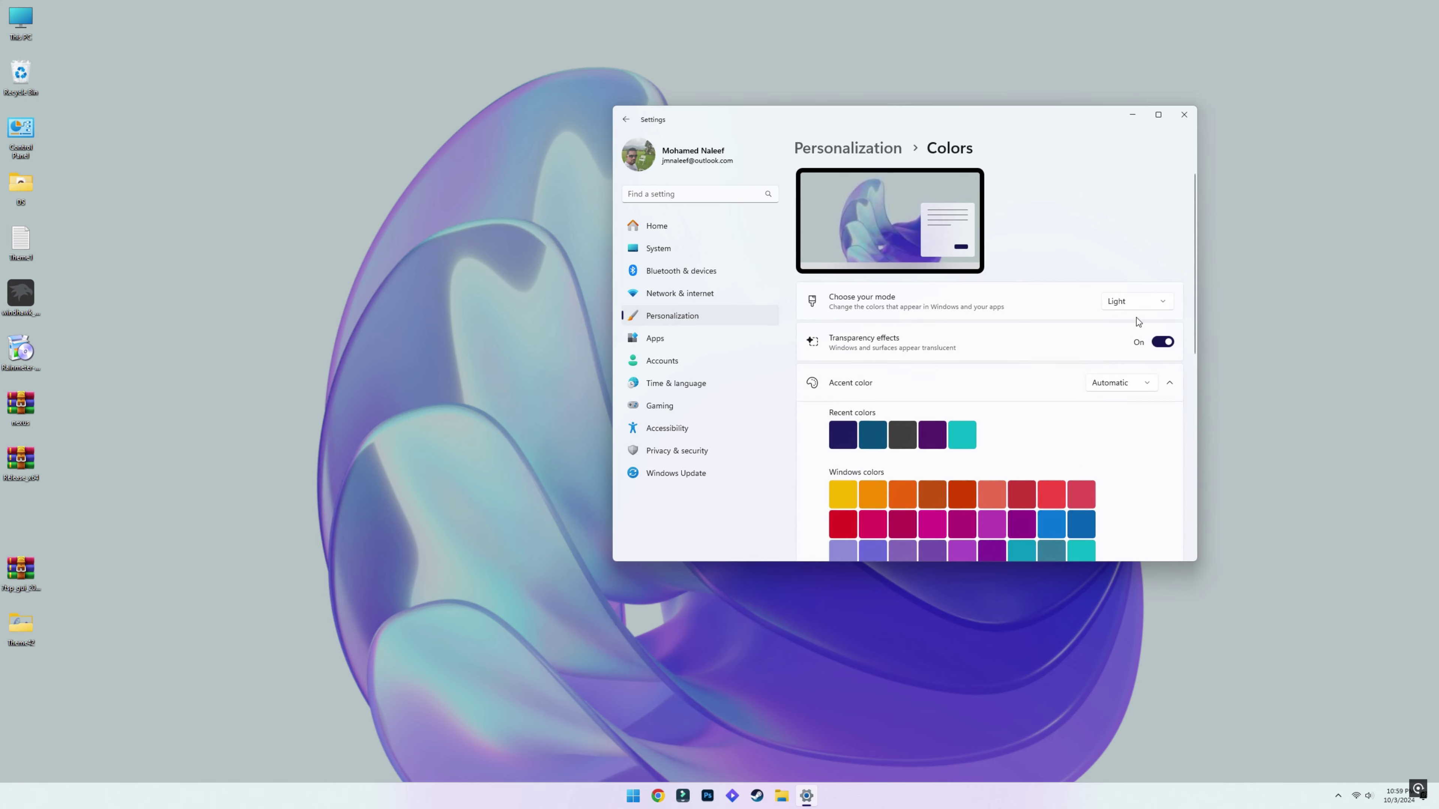
left_click(1138, 302)
left_click(1128, 346)
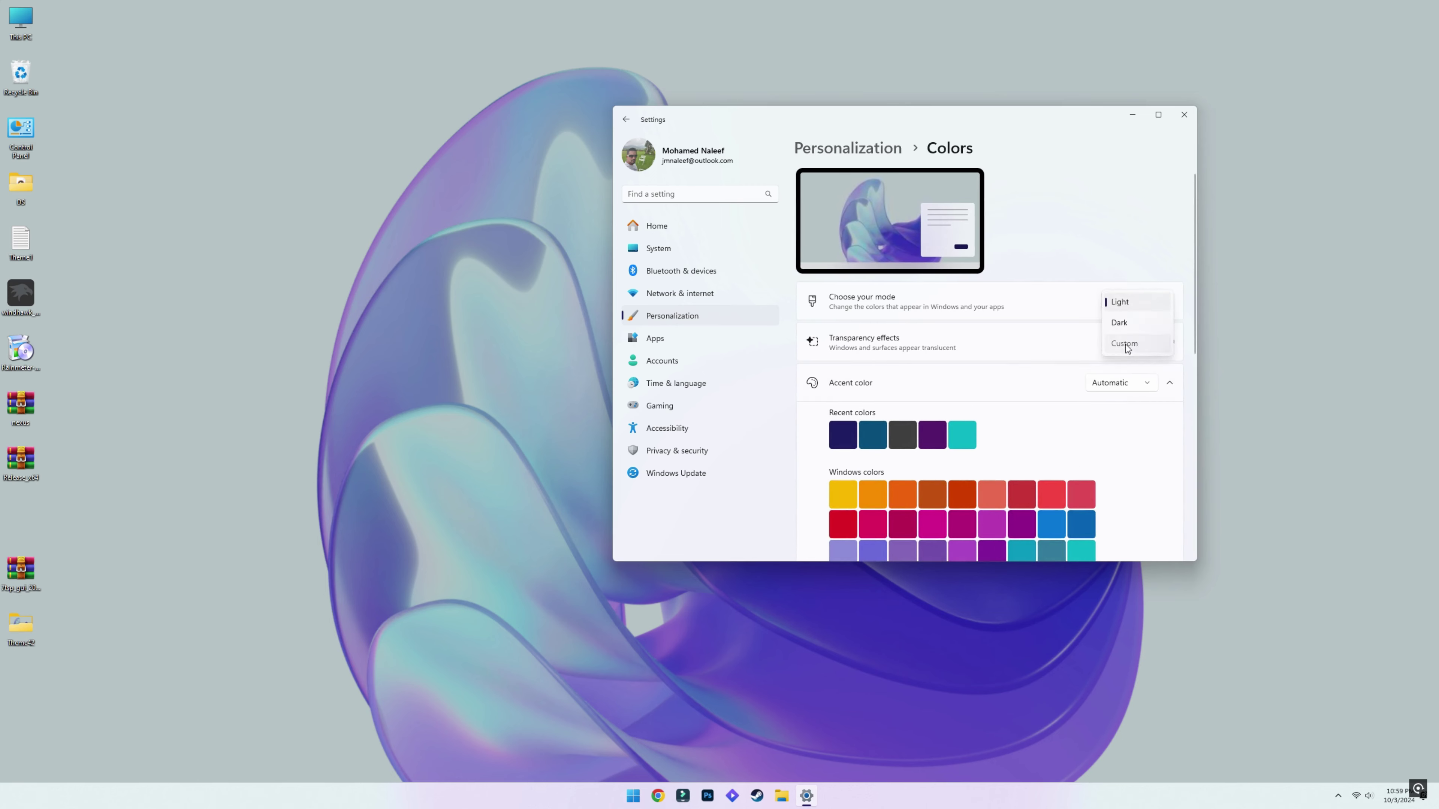
scroll(1143, 528, "down", 10)
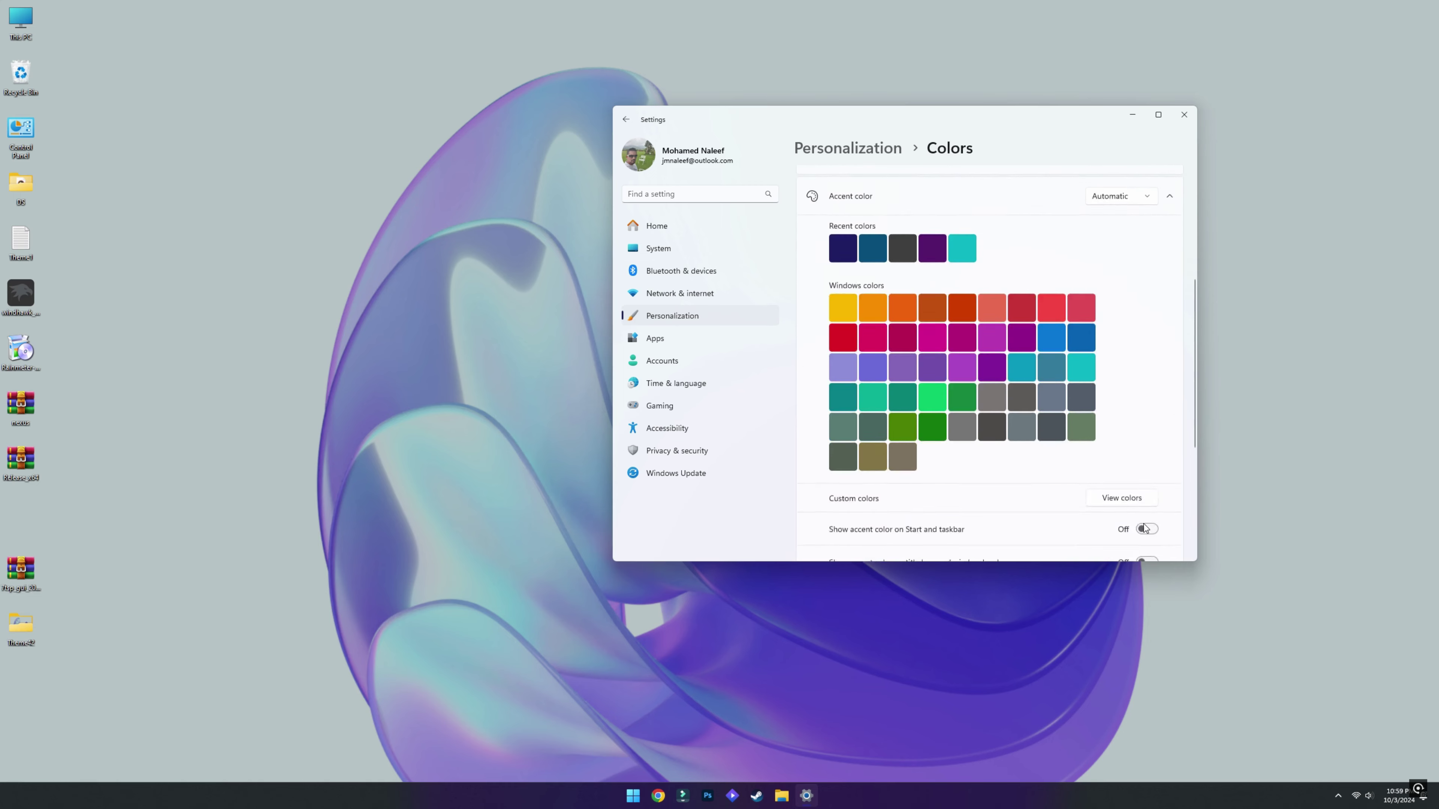
left_click(1183, 117)
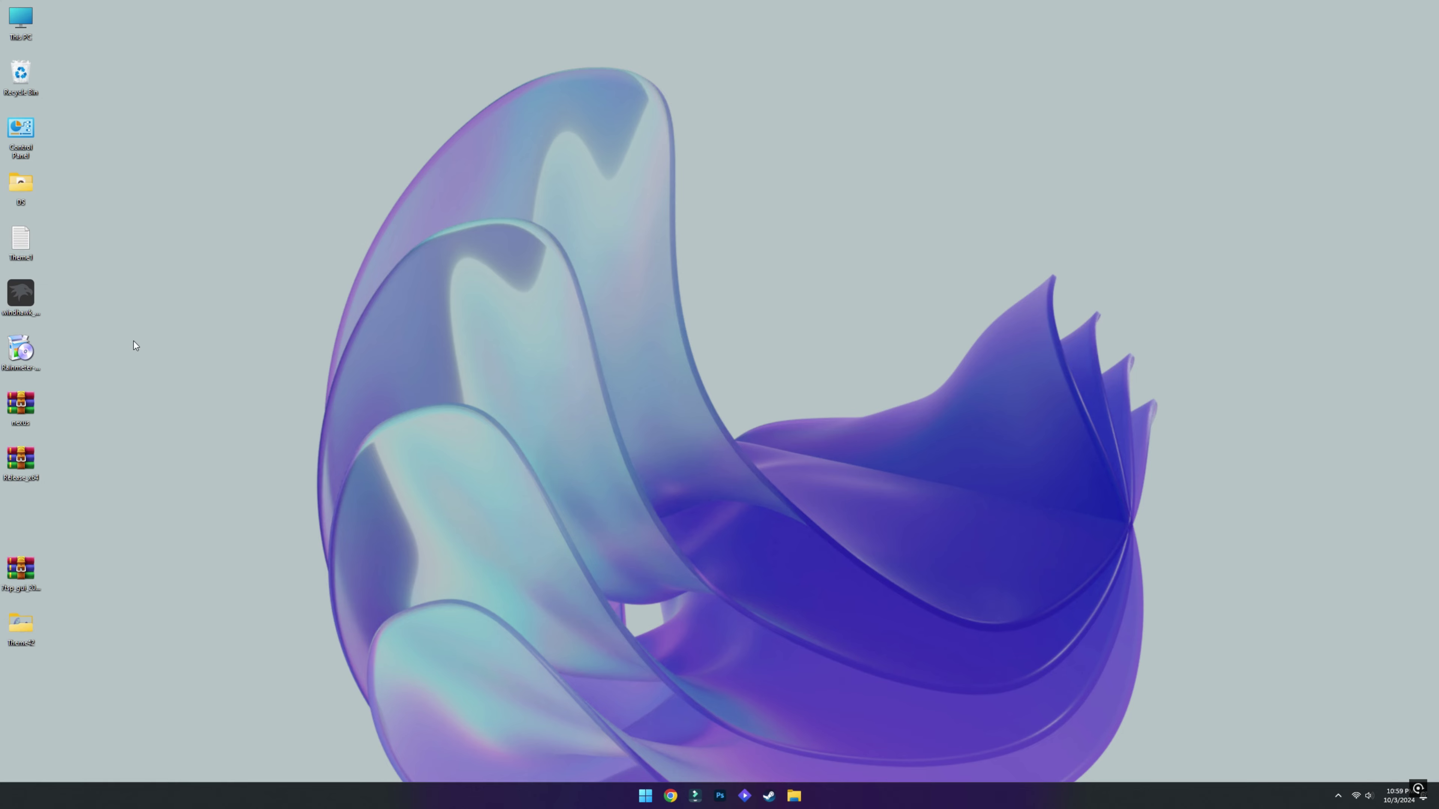
Install Windhawk from the desktop setup file as a standard installation without a desktop shortcut, and run it on completion.
double_click(26, 301)
left_click(722, 421)
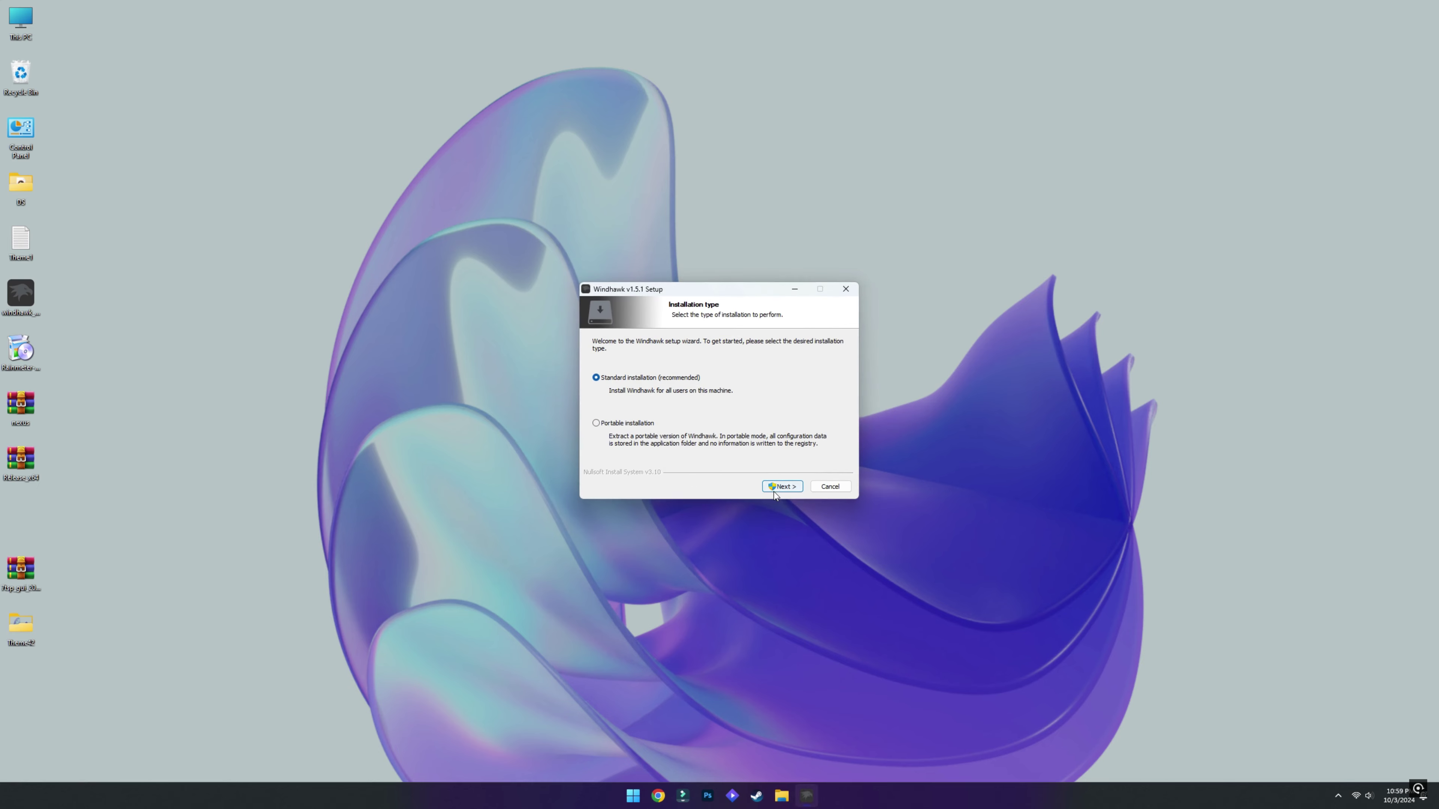
left_click(778, 490)
left_click(675, 495)
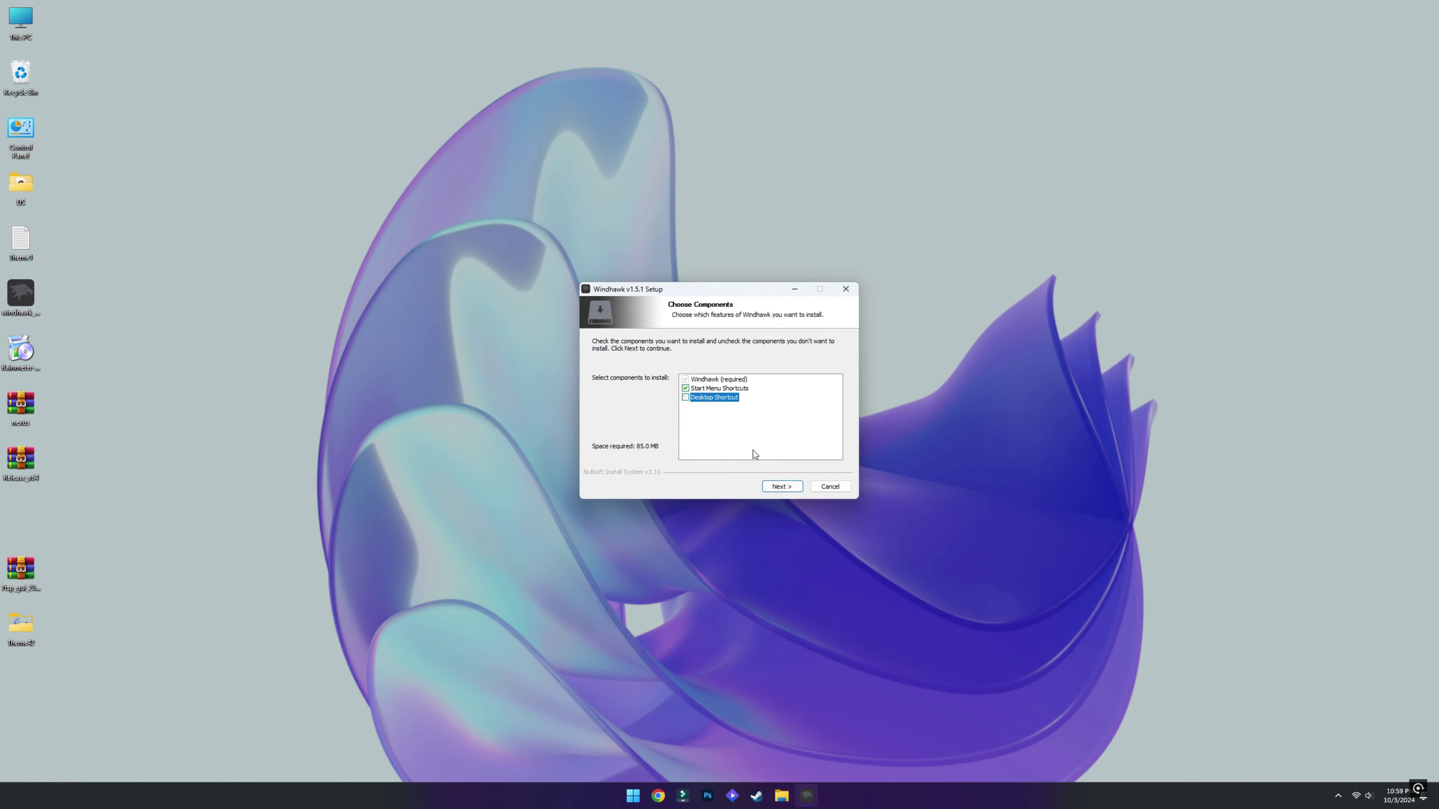
left_click(780, 486)
left_click(780, 488)
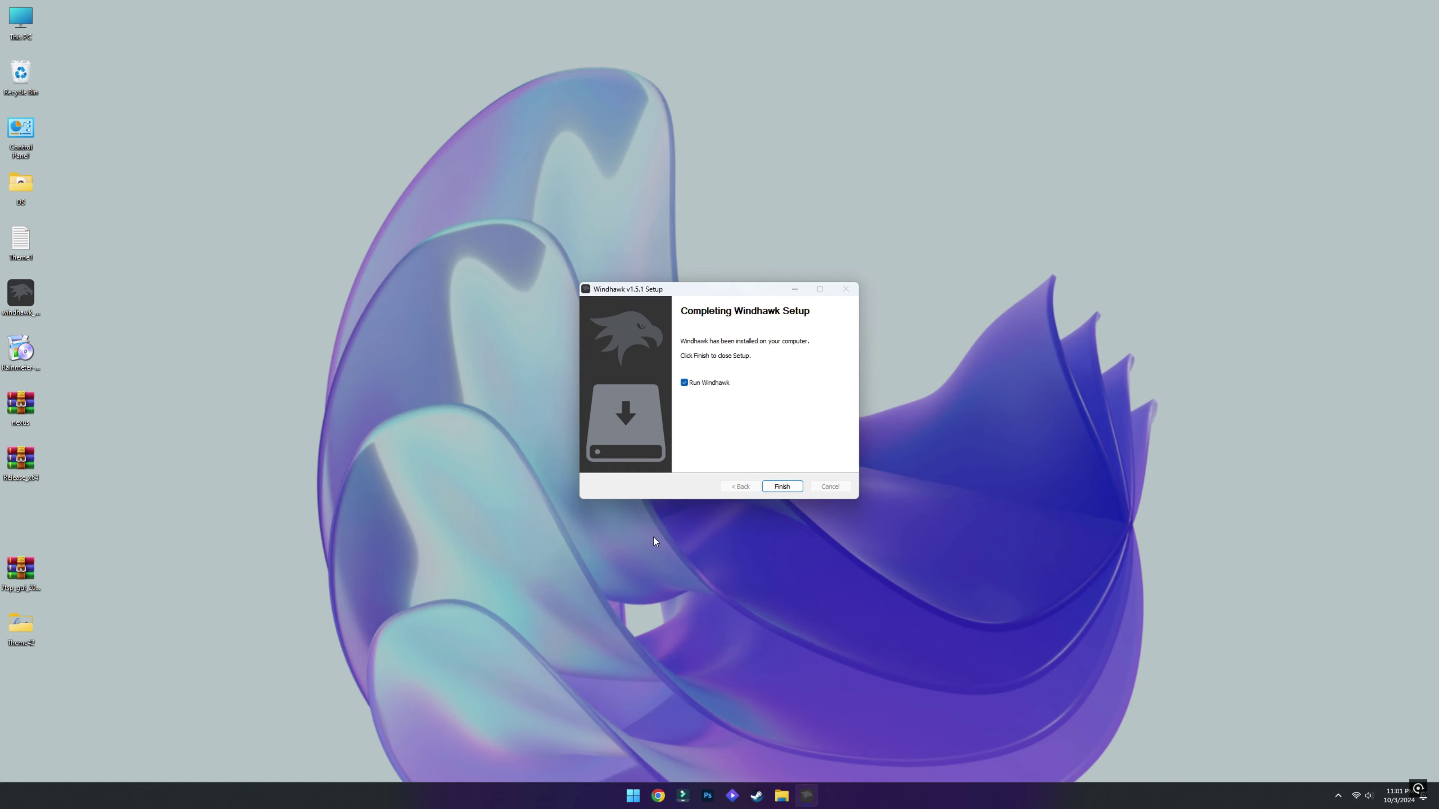
left_click(773, 487)
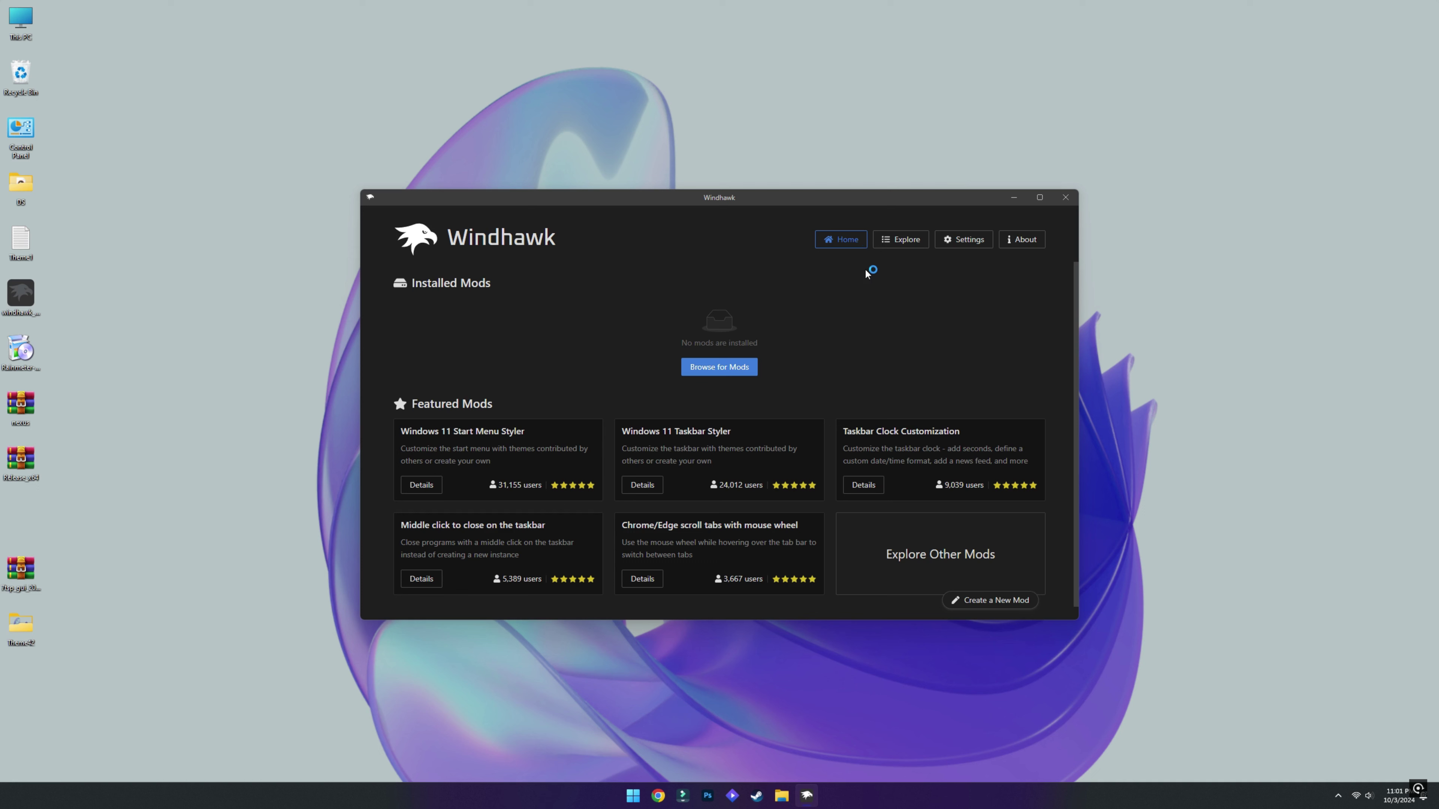
Search the Windhawk mods for "styler" and install Windows 11 Start Menu Styler, accepting the risk.
left_click(908, 247)
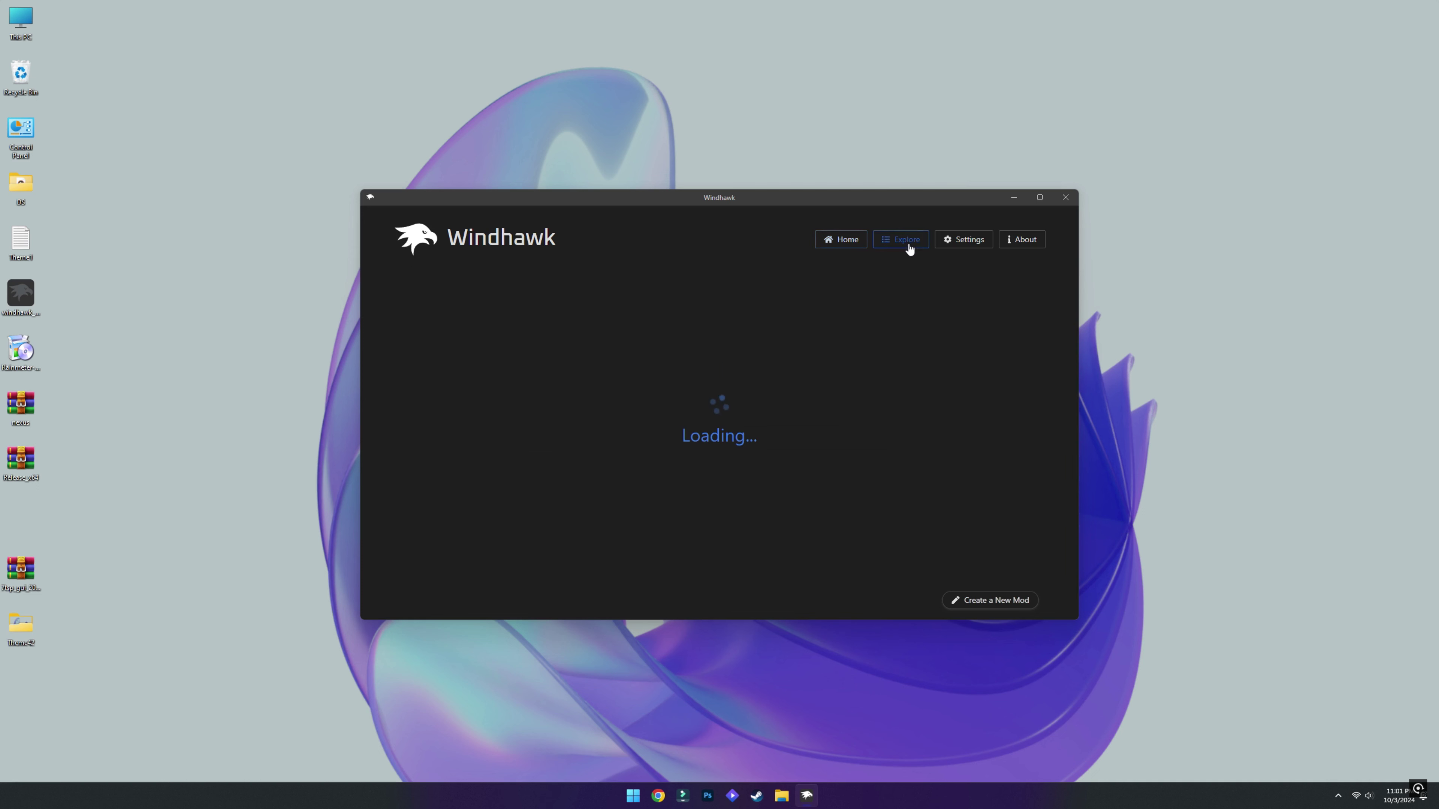
left_click(529, 283)
type("styler")
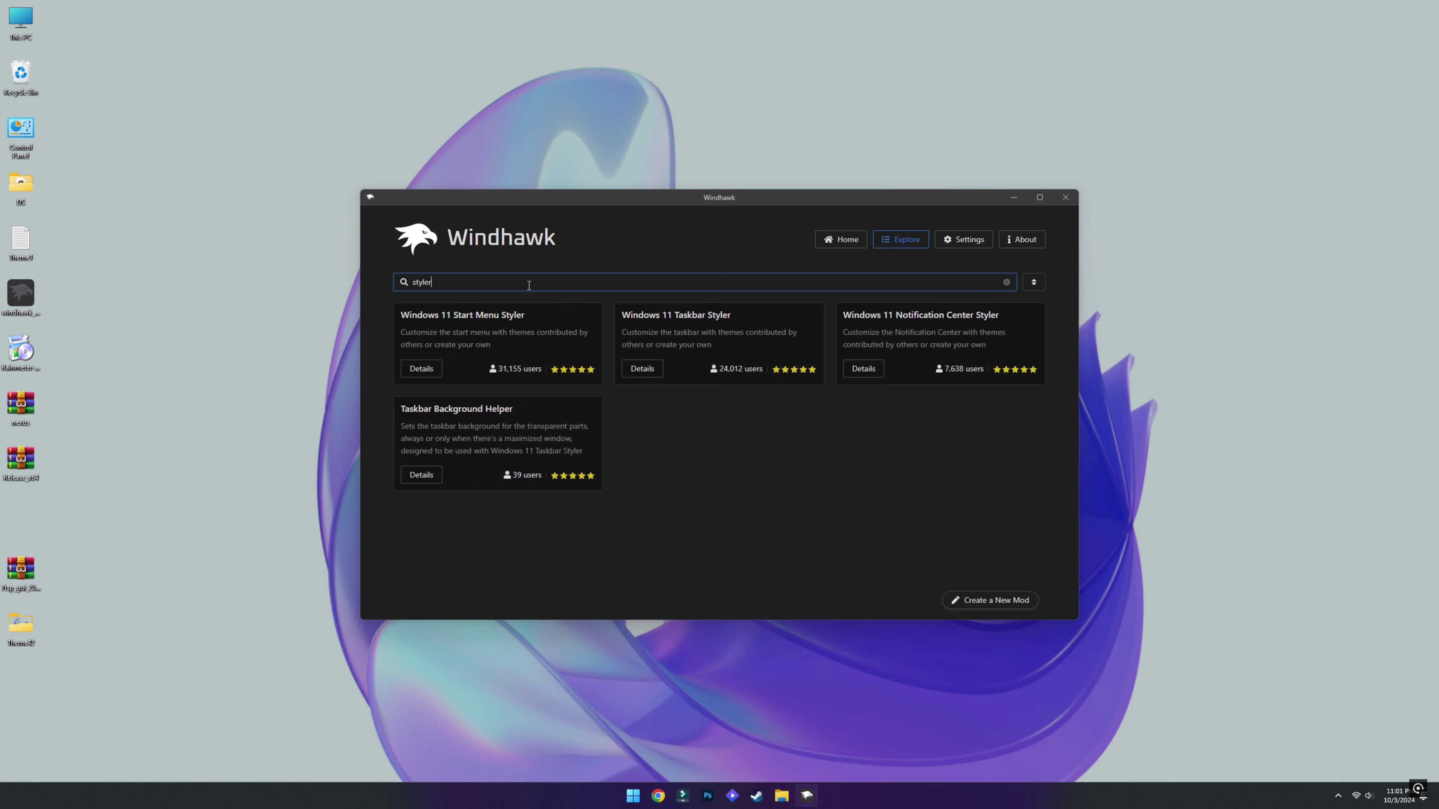
left_click(431, 373)
left_click(447, 334)
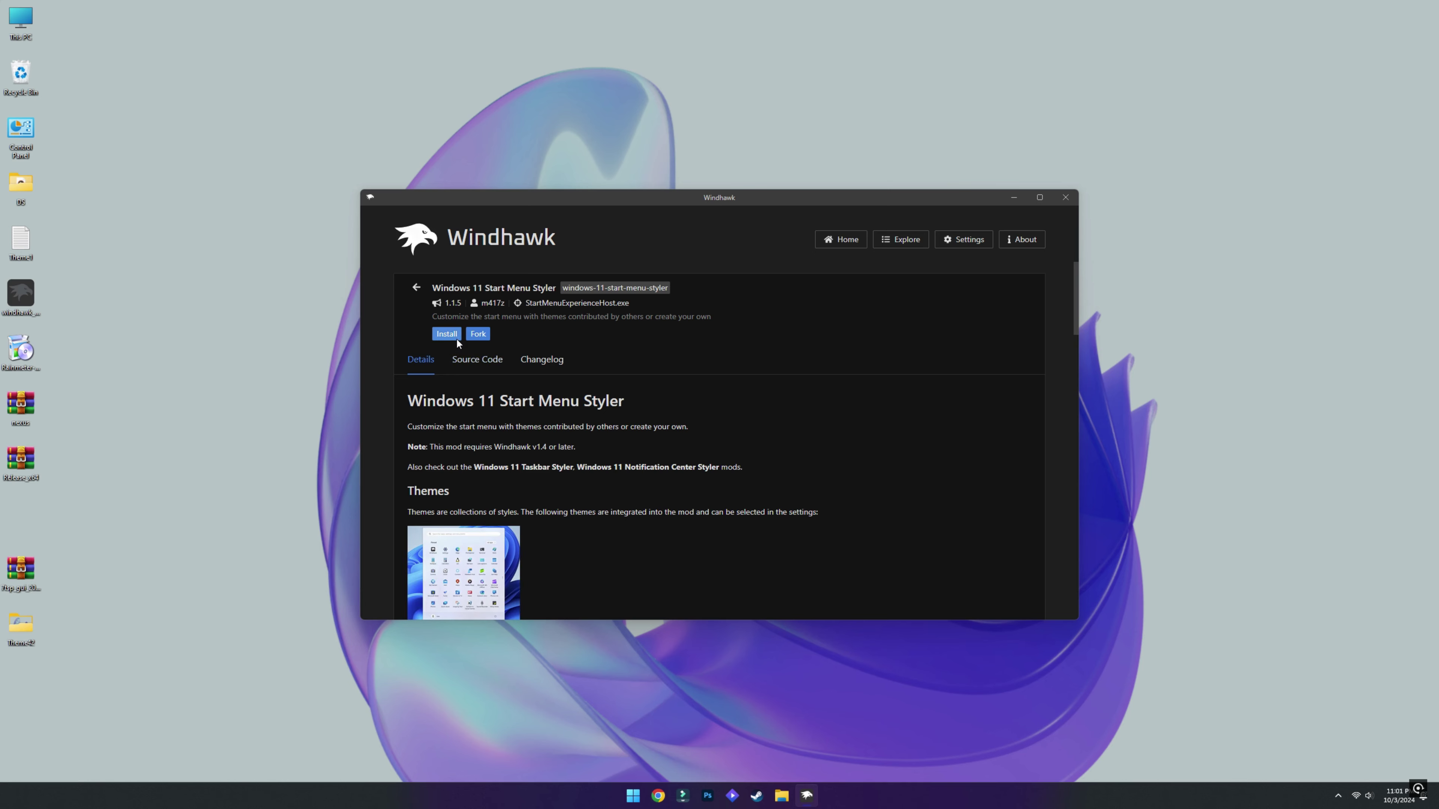
left_click(814, 508)
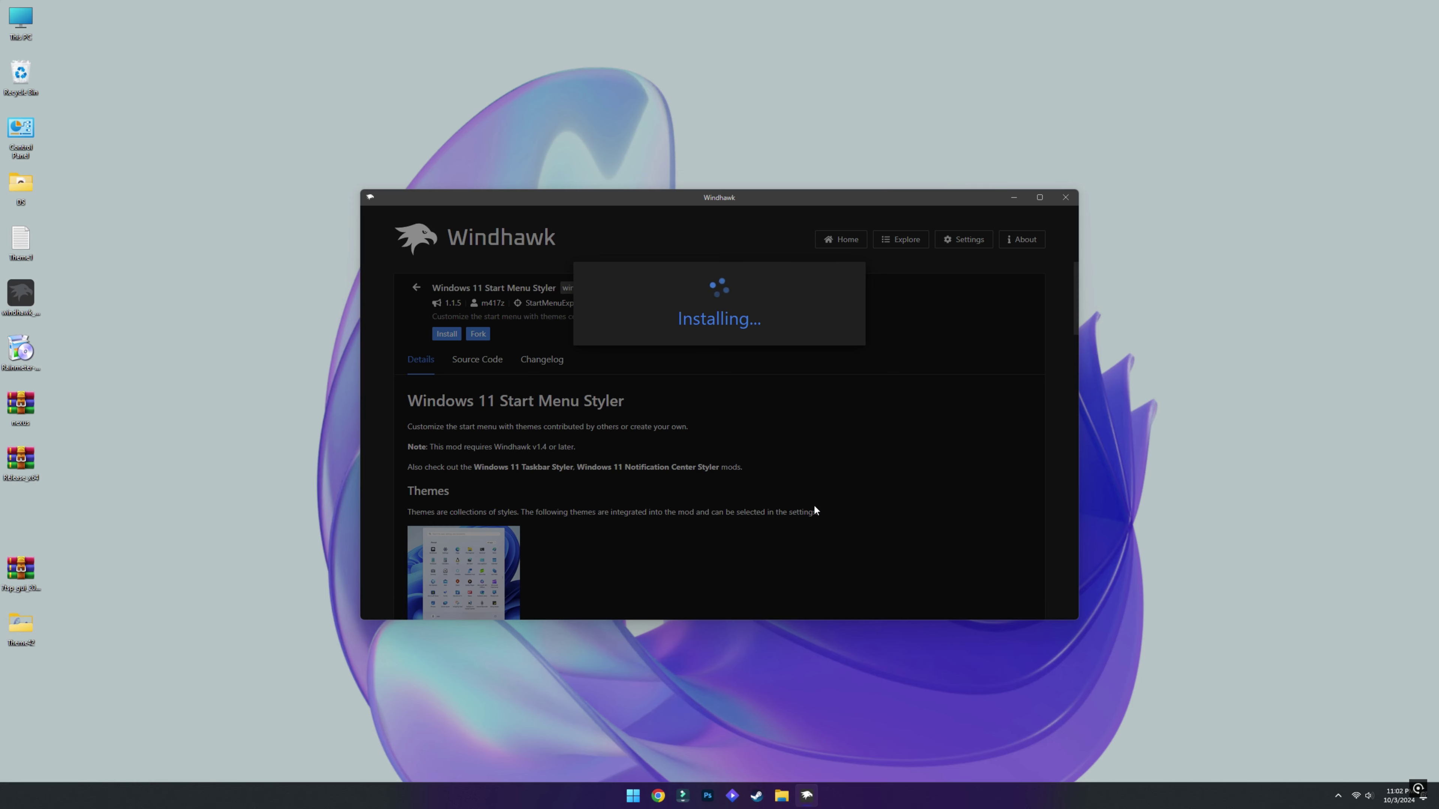
Set the Start Menu Styler theme to TranslucentStartMenu, save the settings and return to the mod list.
left_click(468, 392)
left_click(453, 496)
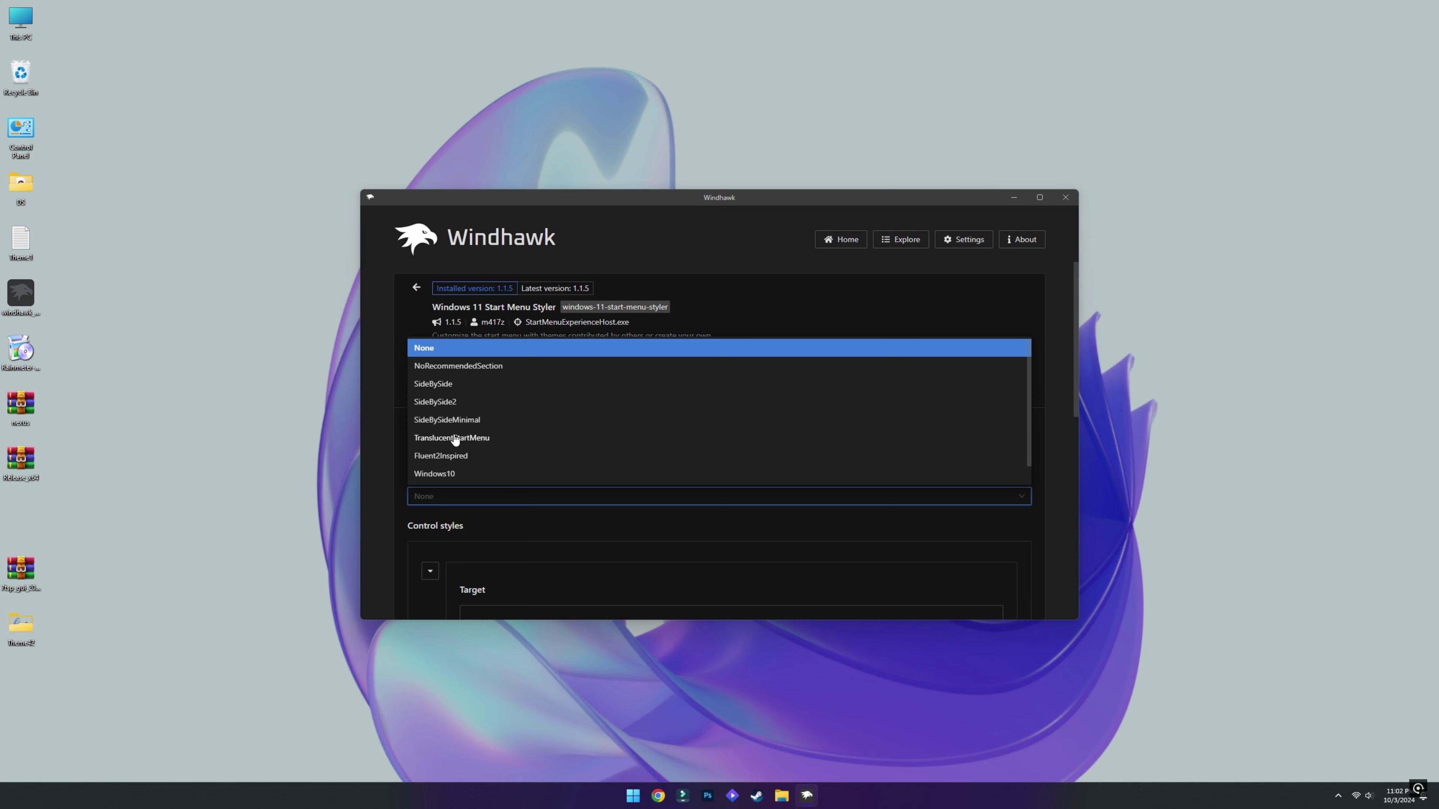
left_click(454, 440)
left_click(455, 436)
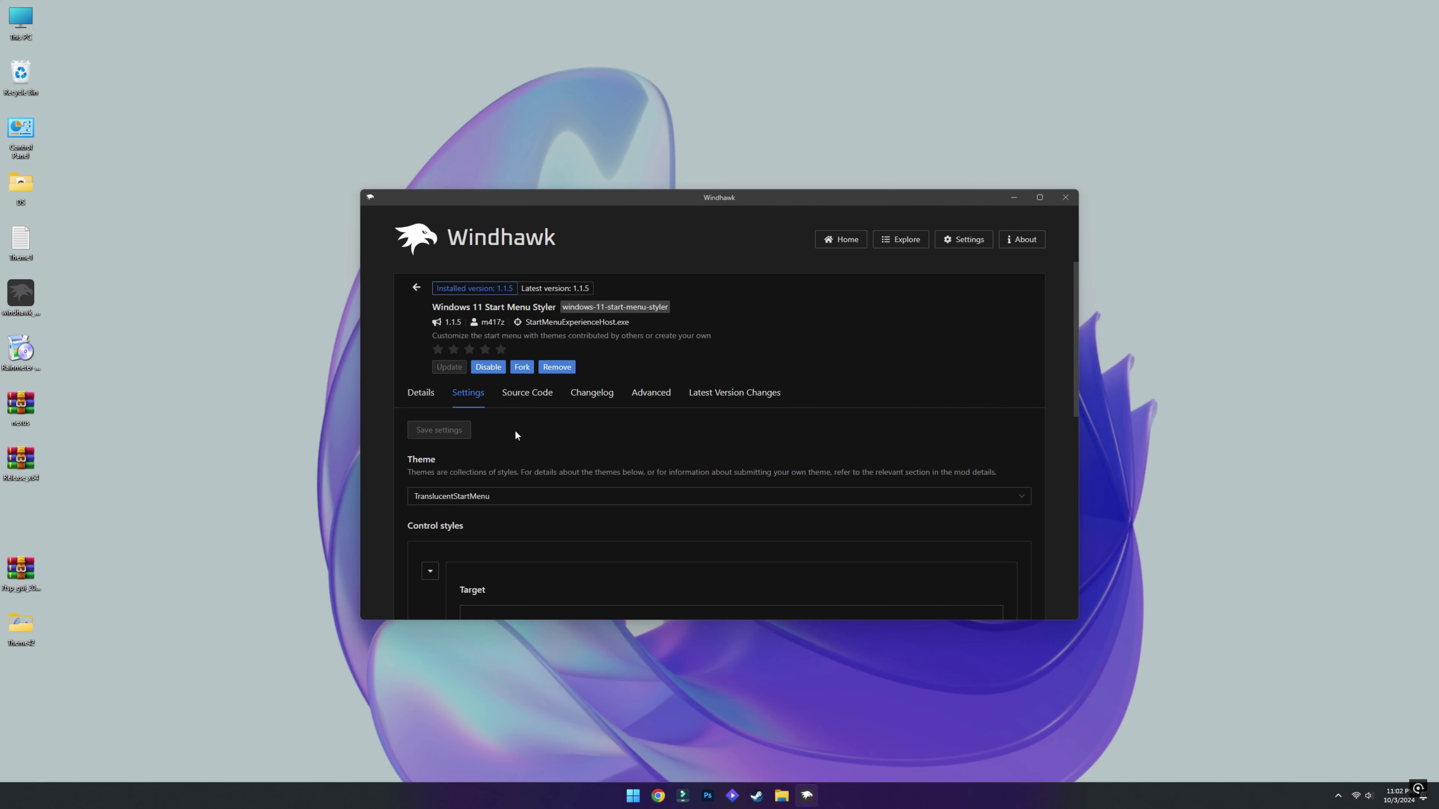
left_click(416, 286)
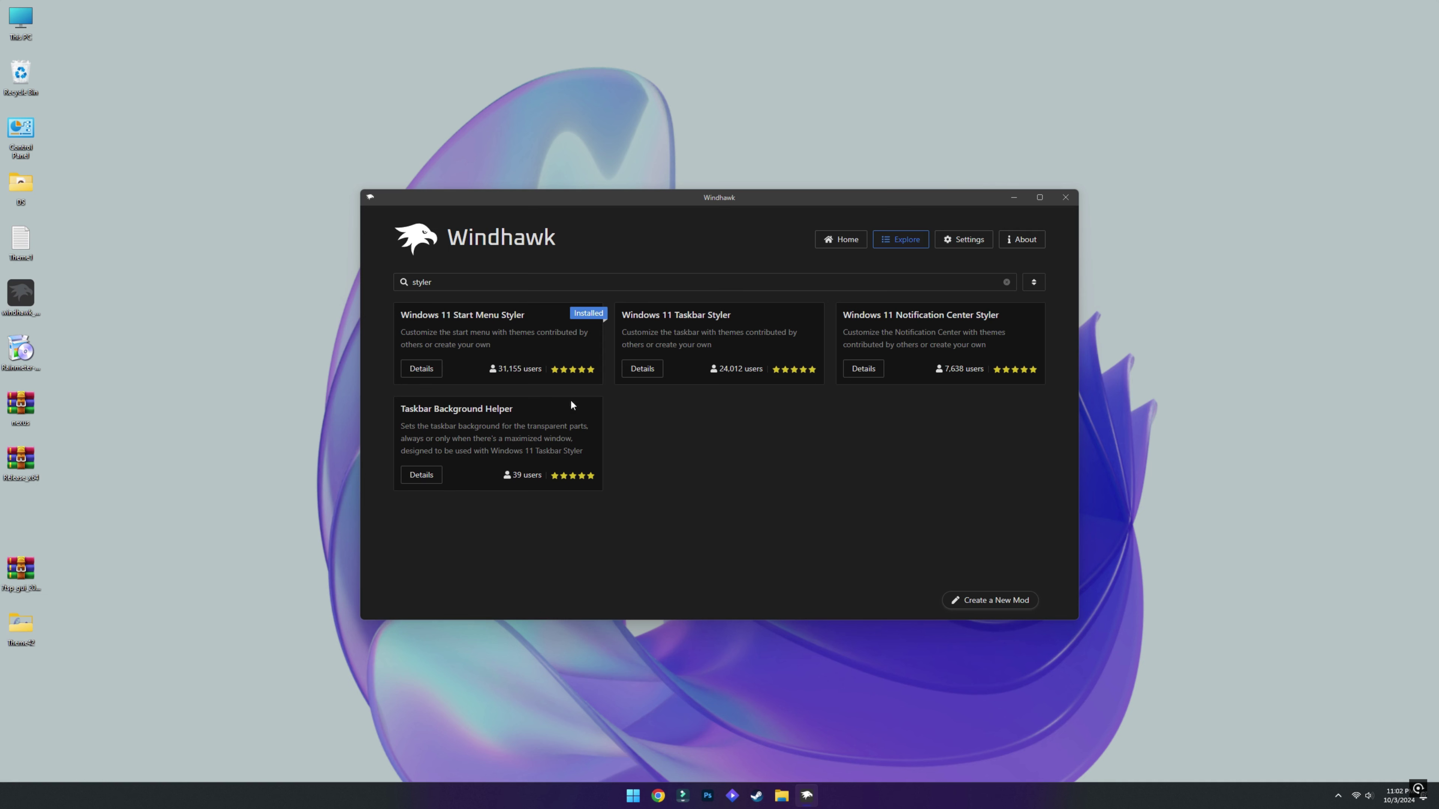
Install the Windows 11 Notification Center Styler mod, accepting the risk.
left_click(865, 369)
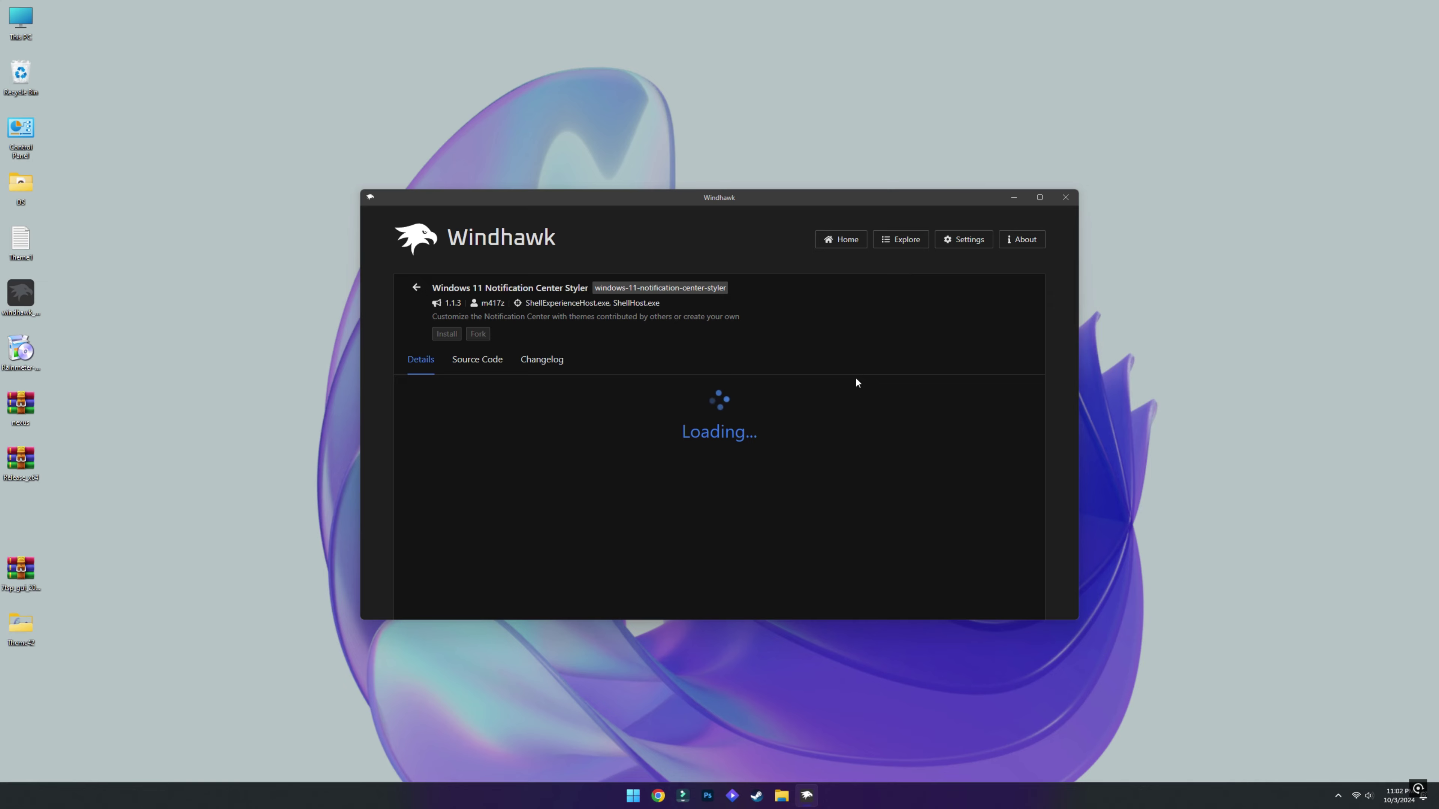
left_click(447, 334)
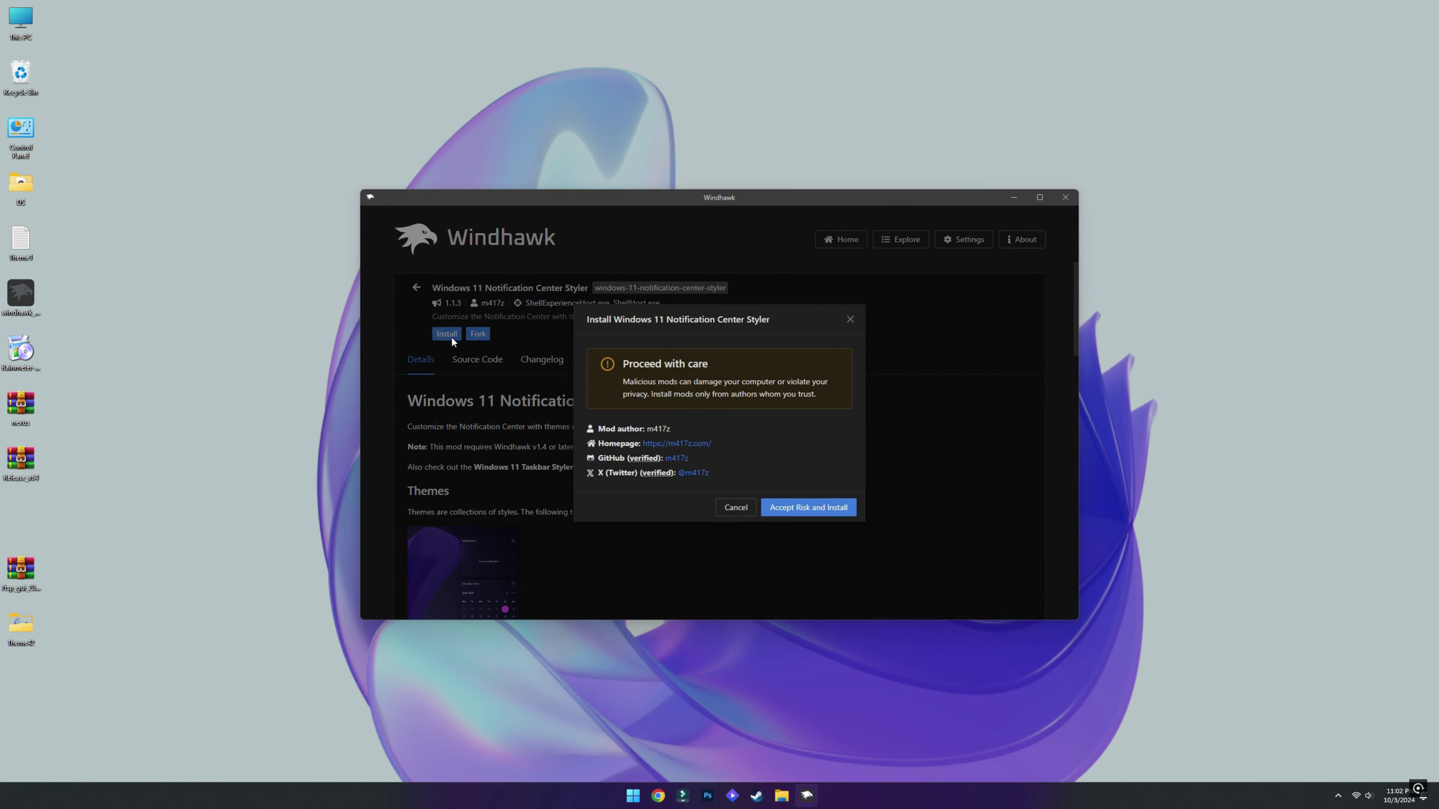
left_click(807, 504)
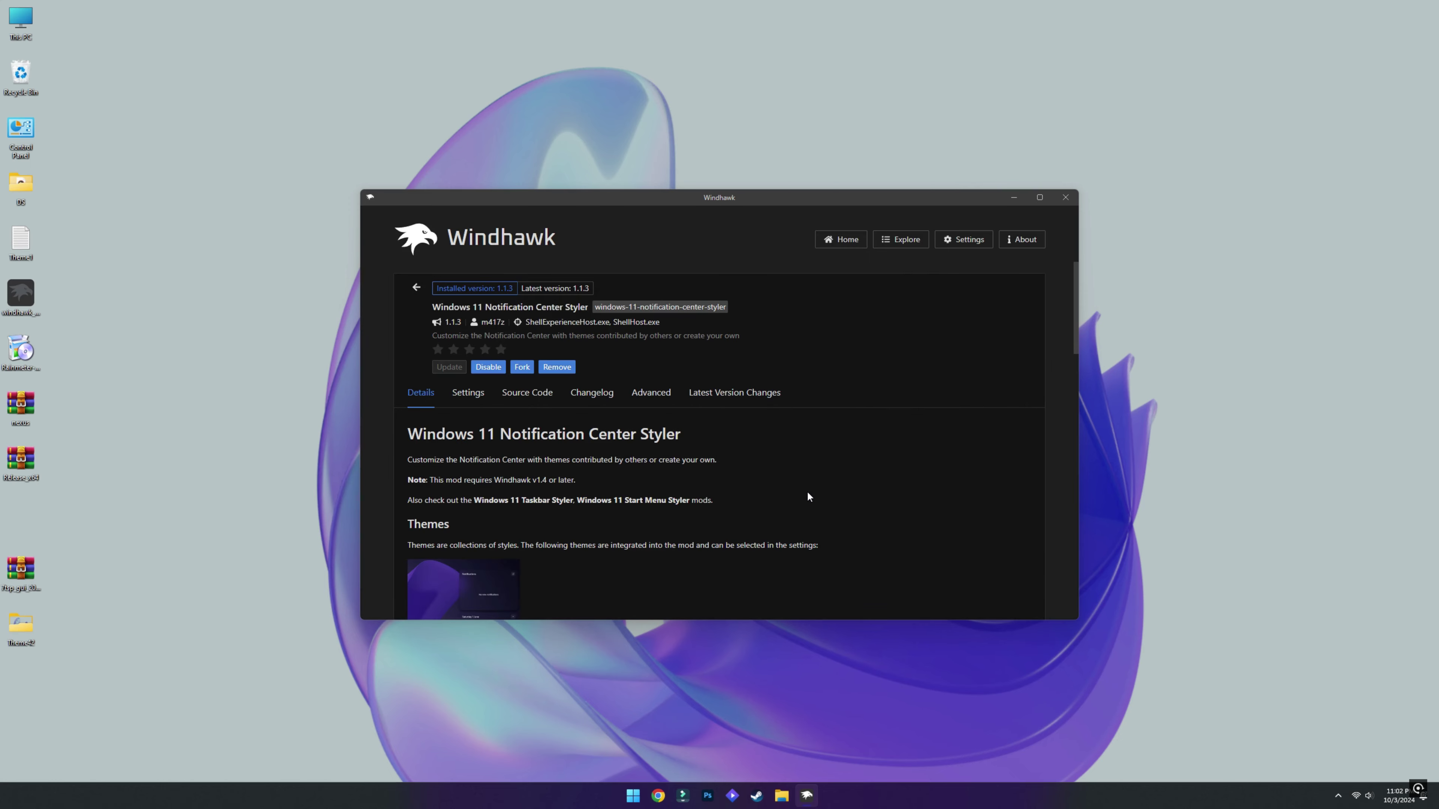
Set the Notification Center Styler theme to TranslucentShell, save the settings and close Windhawk.
left_click(468, 398)
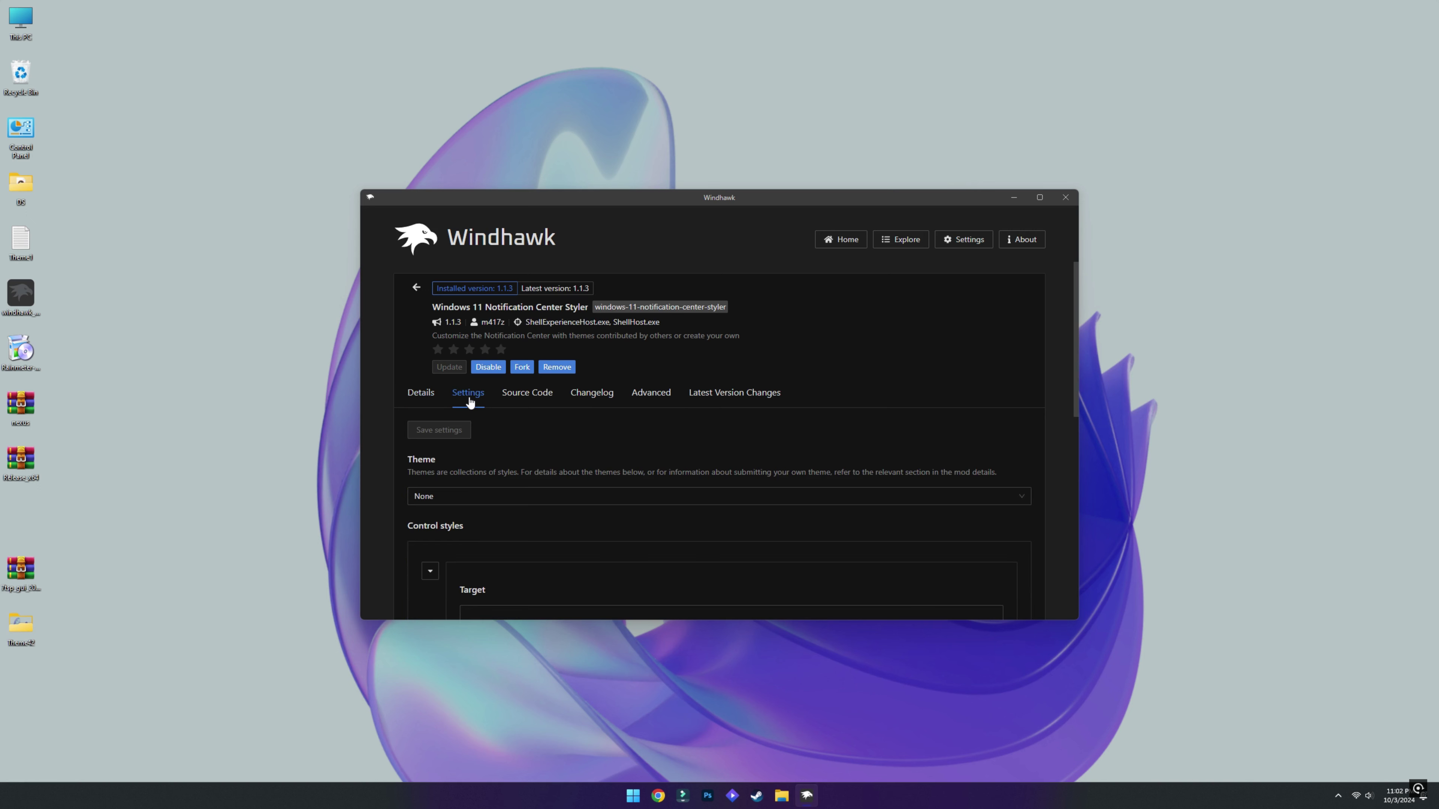
left_click(458, 493)
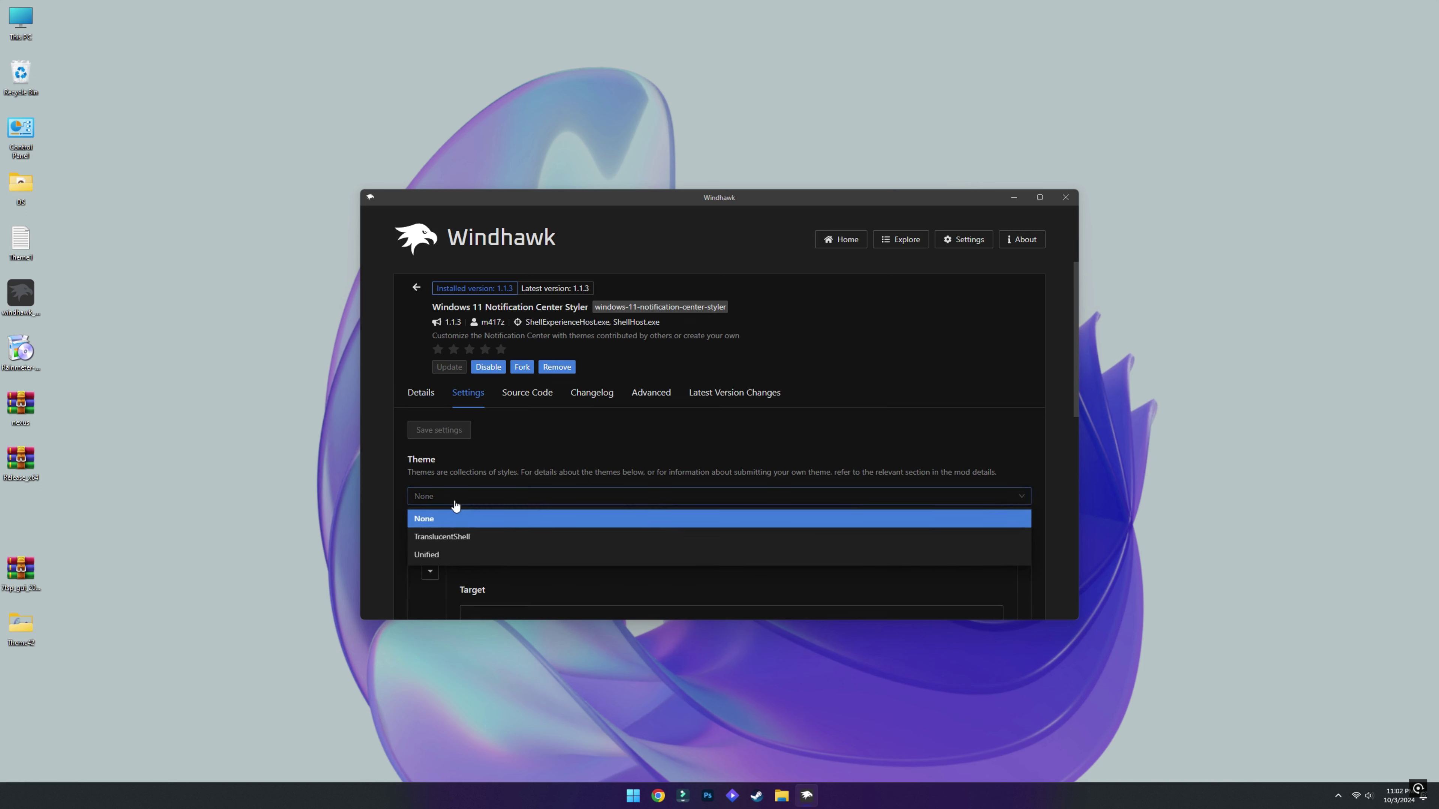
left_click(447, 537)
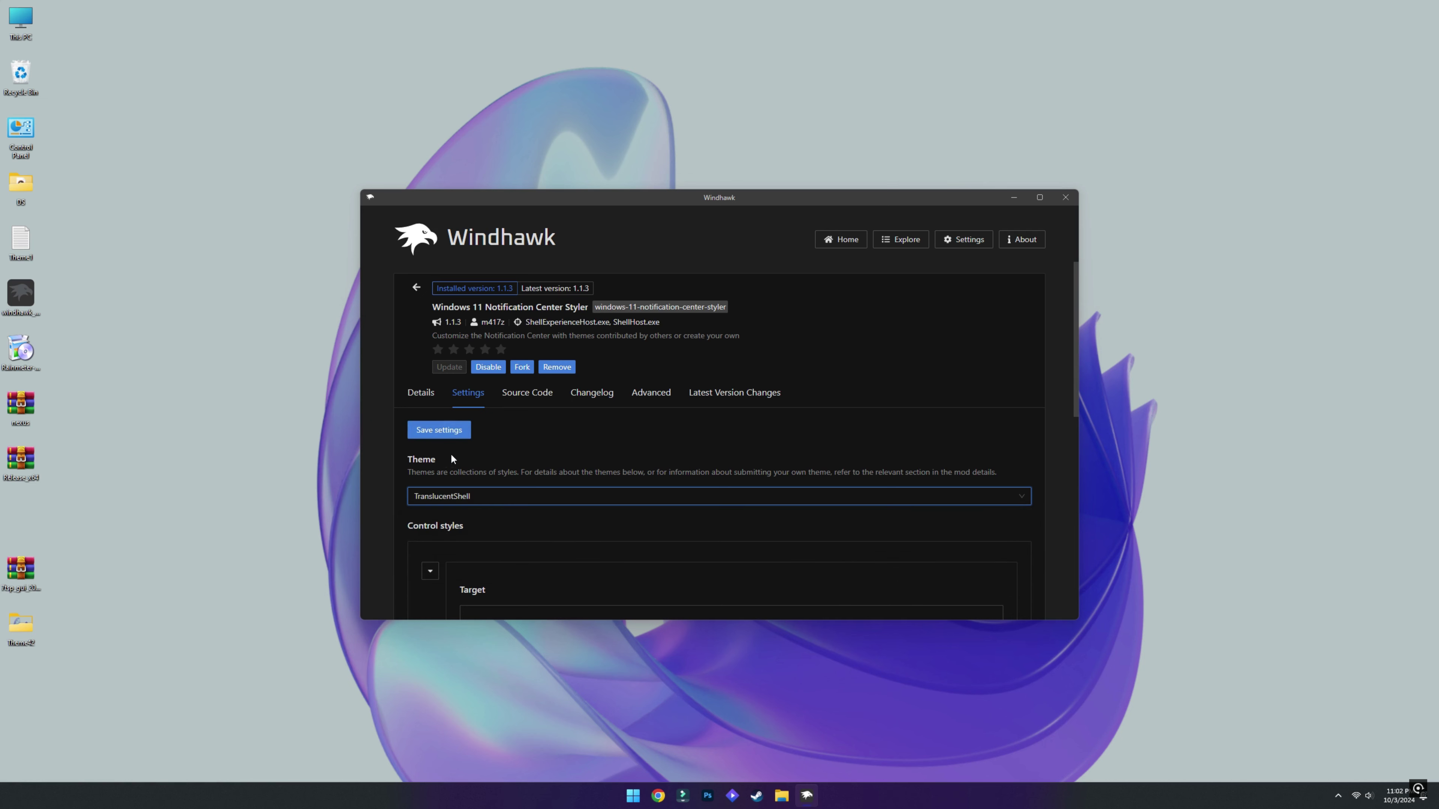
left_click(453, 431)
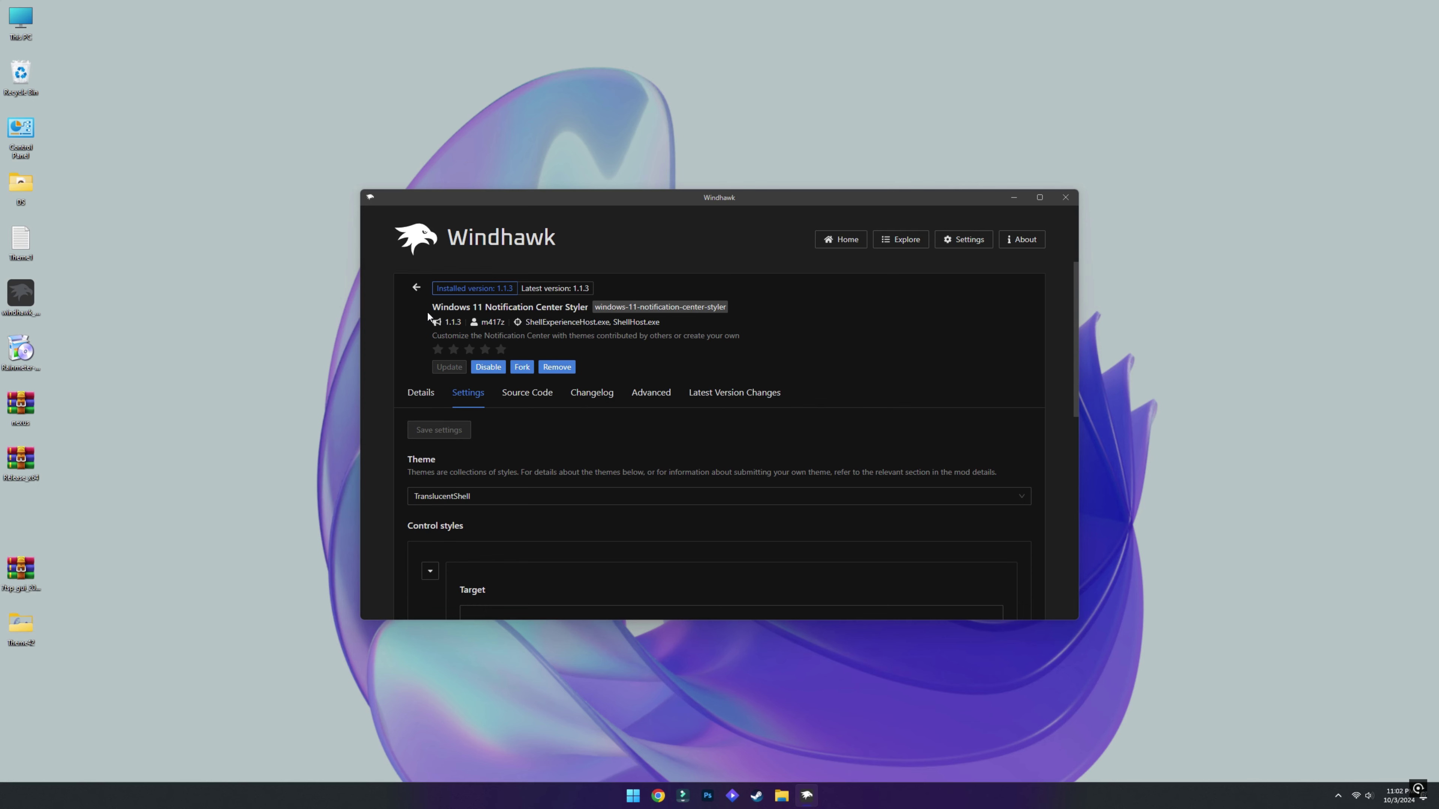
left_click(417, 289)
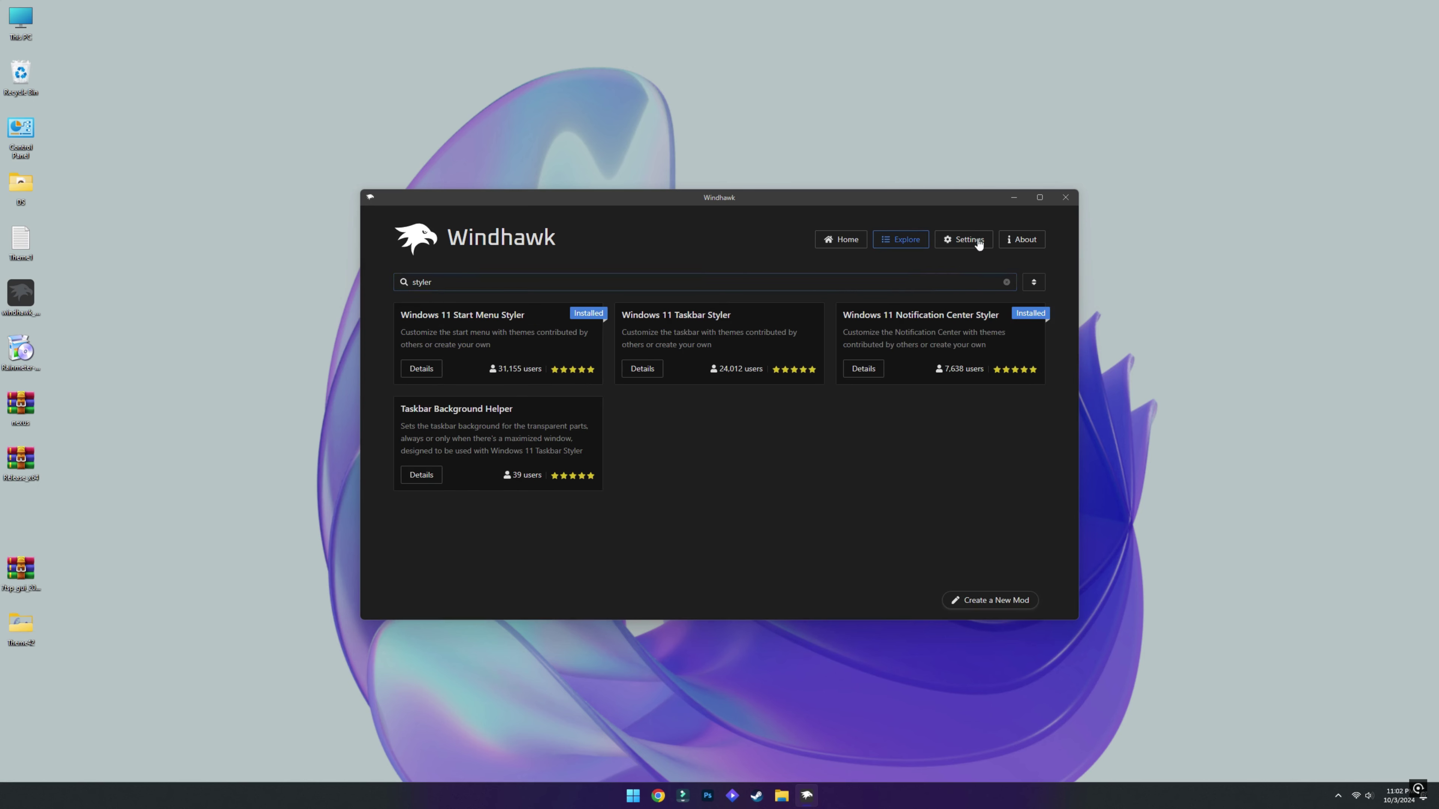
left_click(1066, 196)
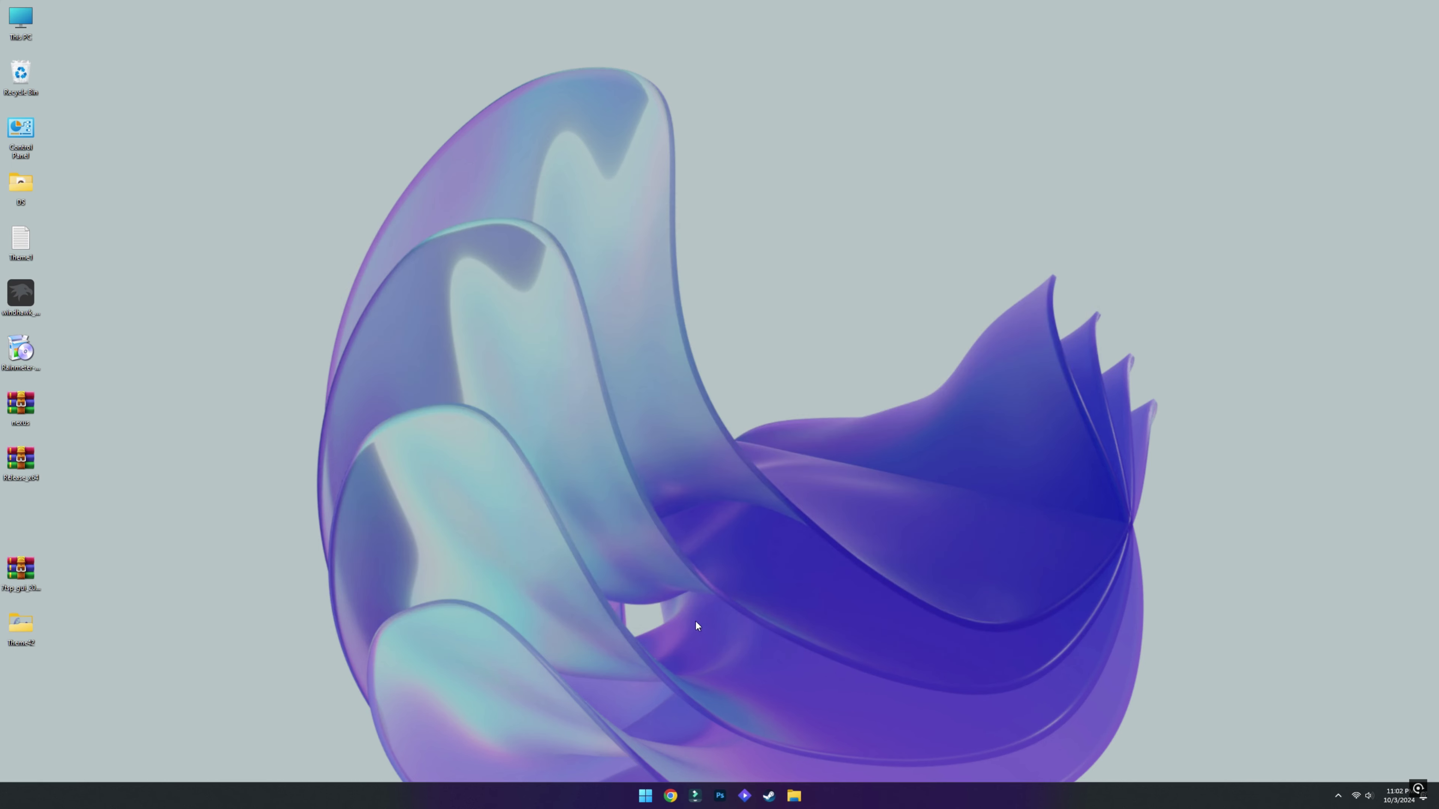
Check the styling of the Start menu and notification center, clear all notifications and close both.
left_click(646, 795)
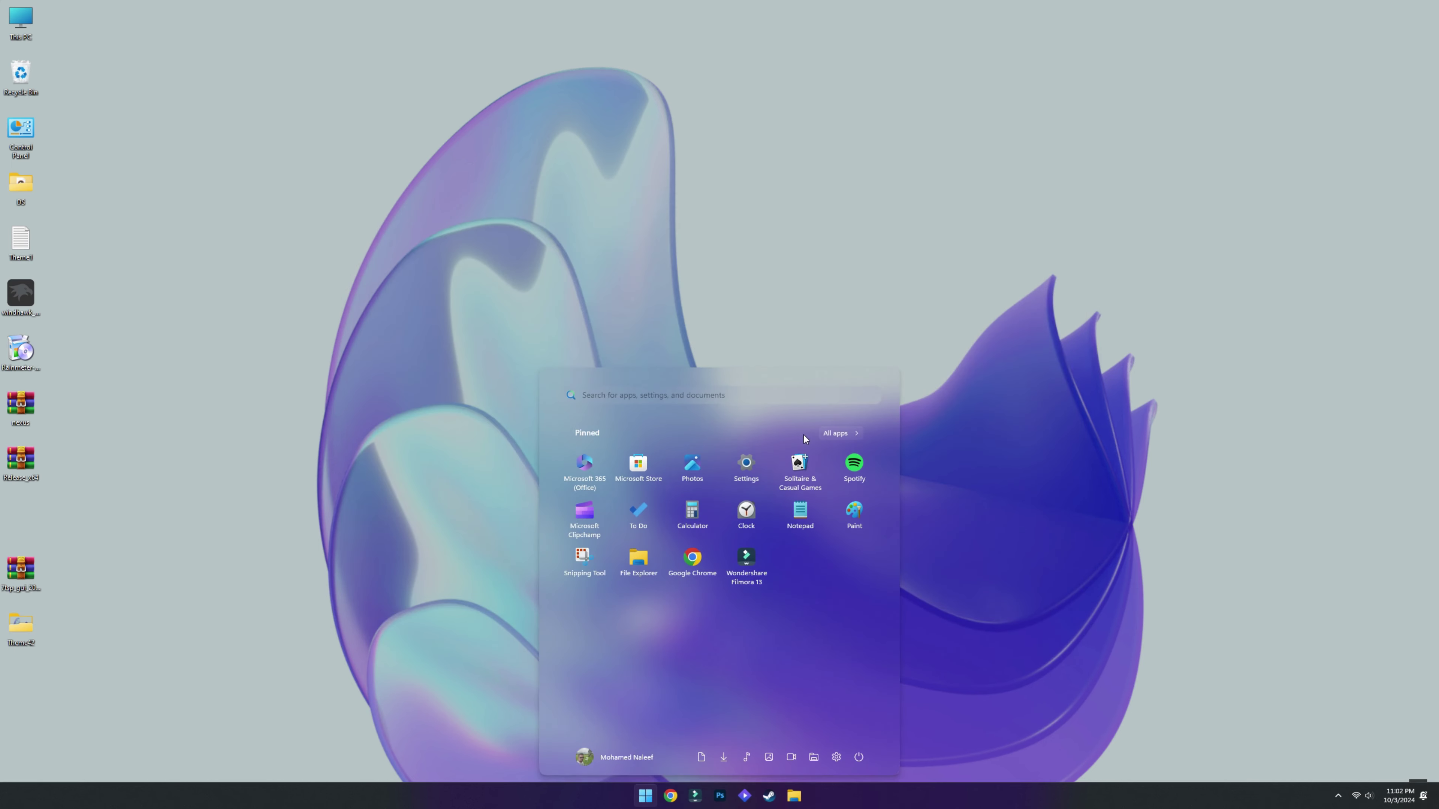
left_click(1423, 796)
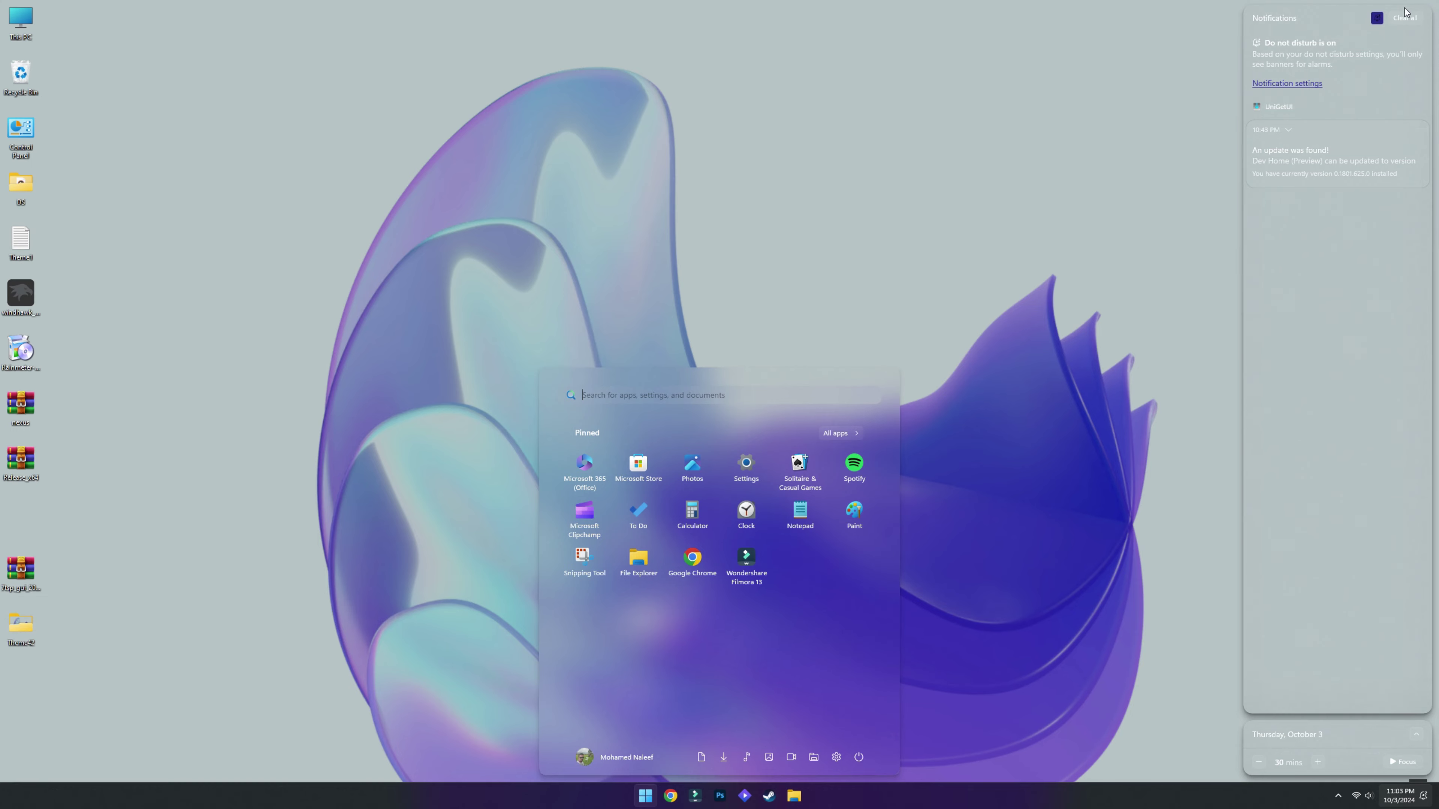
left_click(1410, 18)
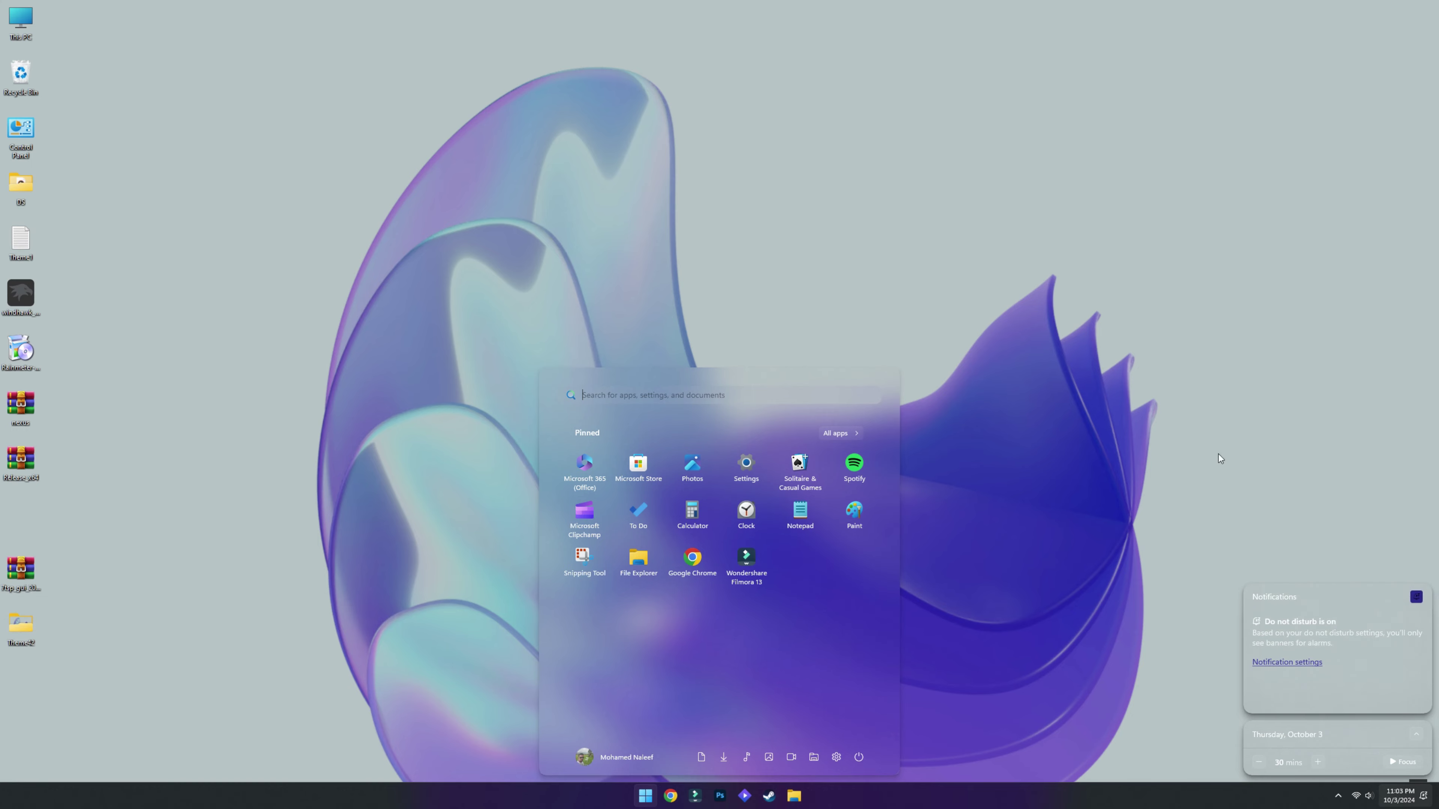
left_click(921, 408)
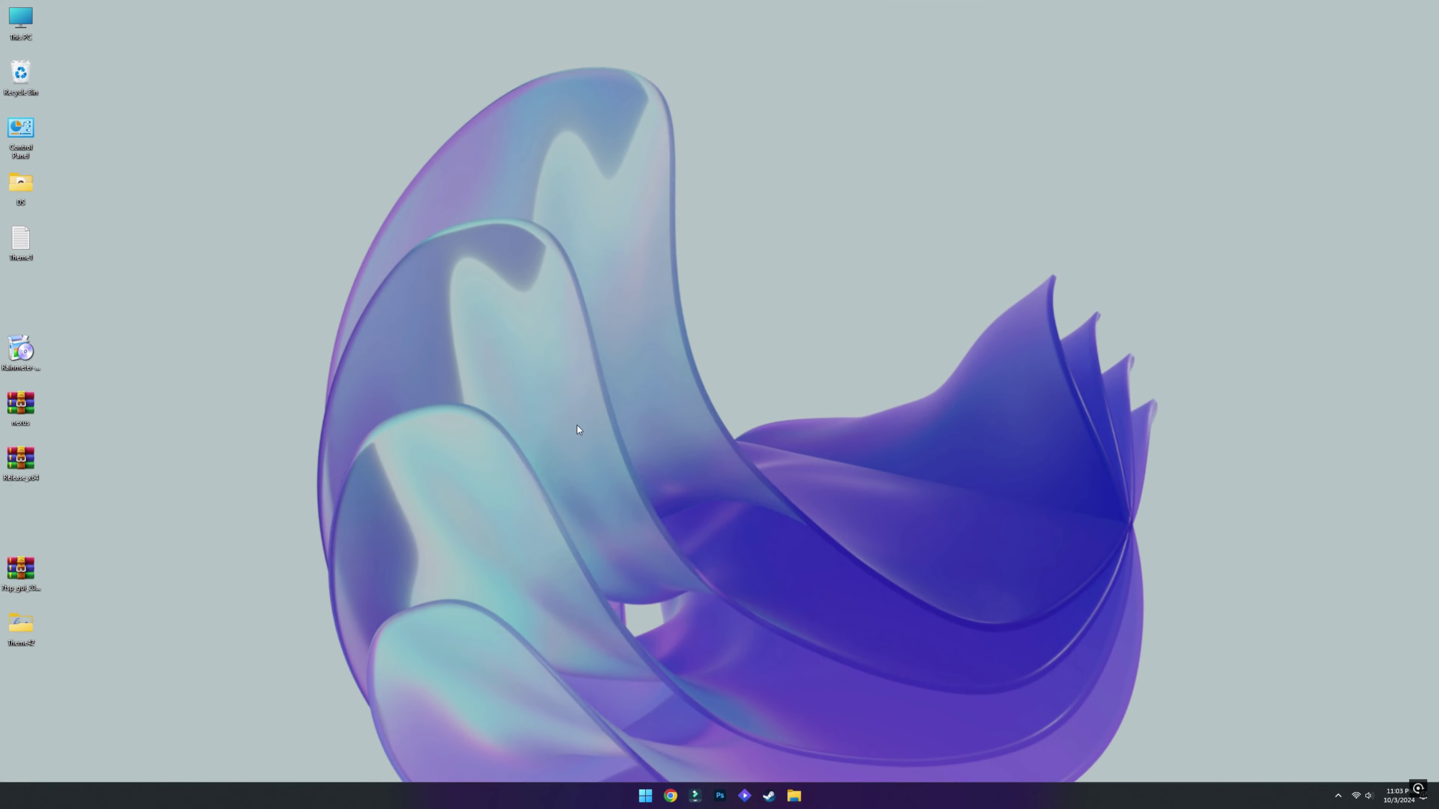
Extract the Release_x64 archive into its default desktop folder and delete the archive.
right_click(26, 462)
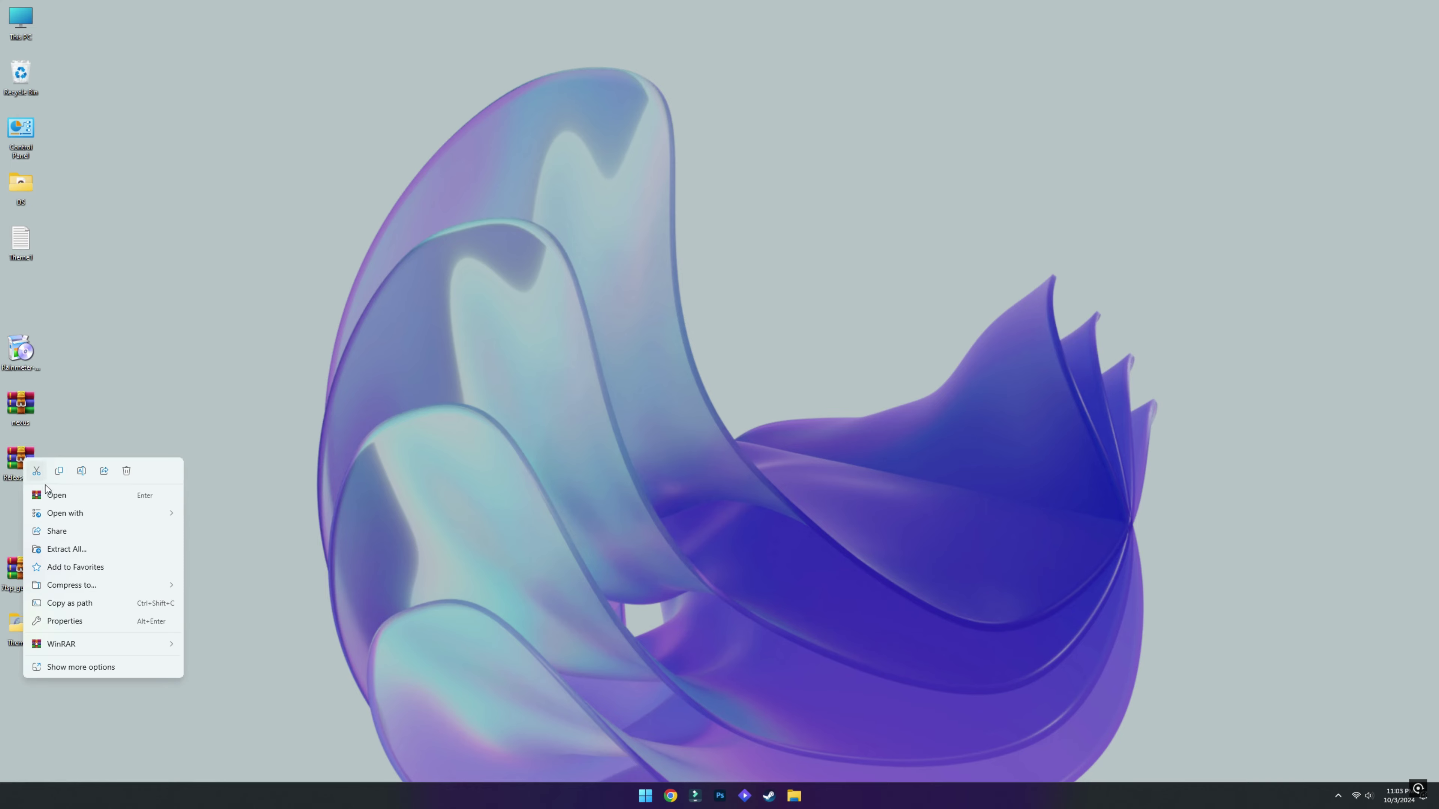
left_click(67, 548)
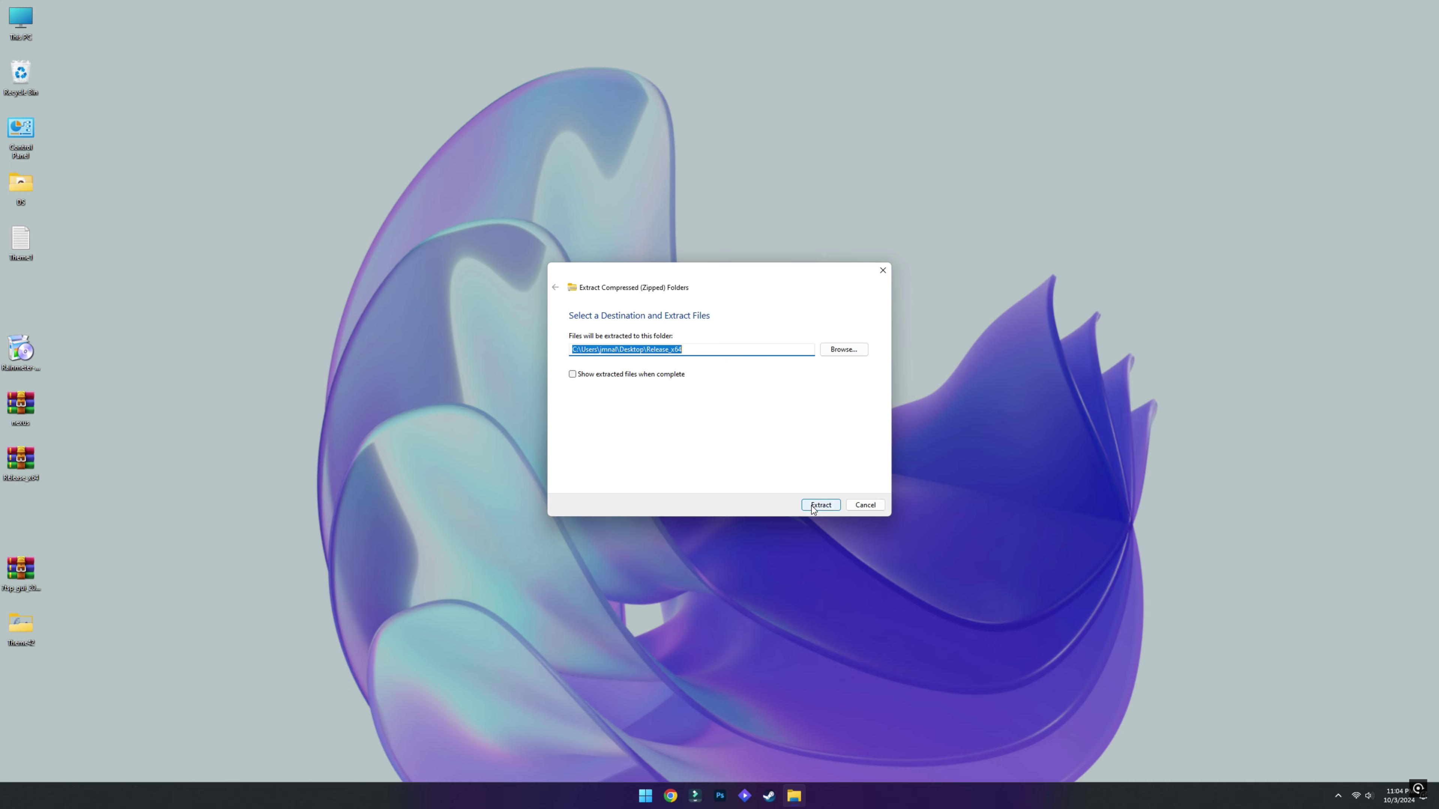
left_click(832, 505)
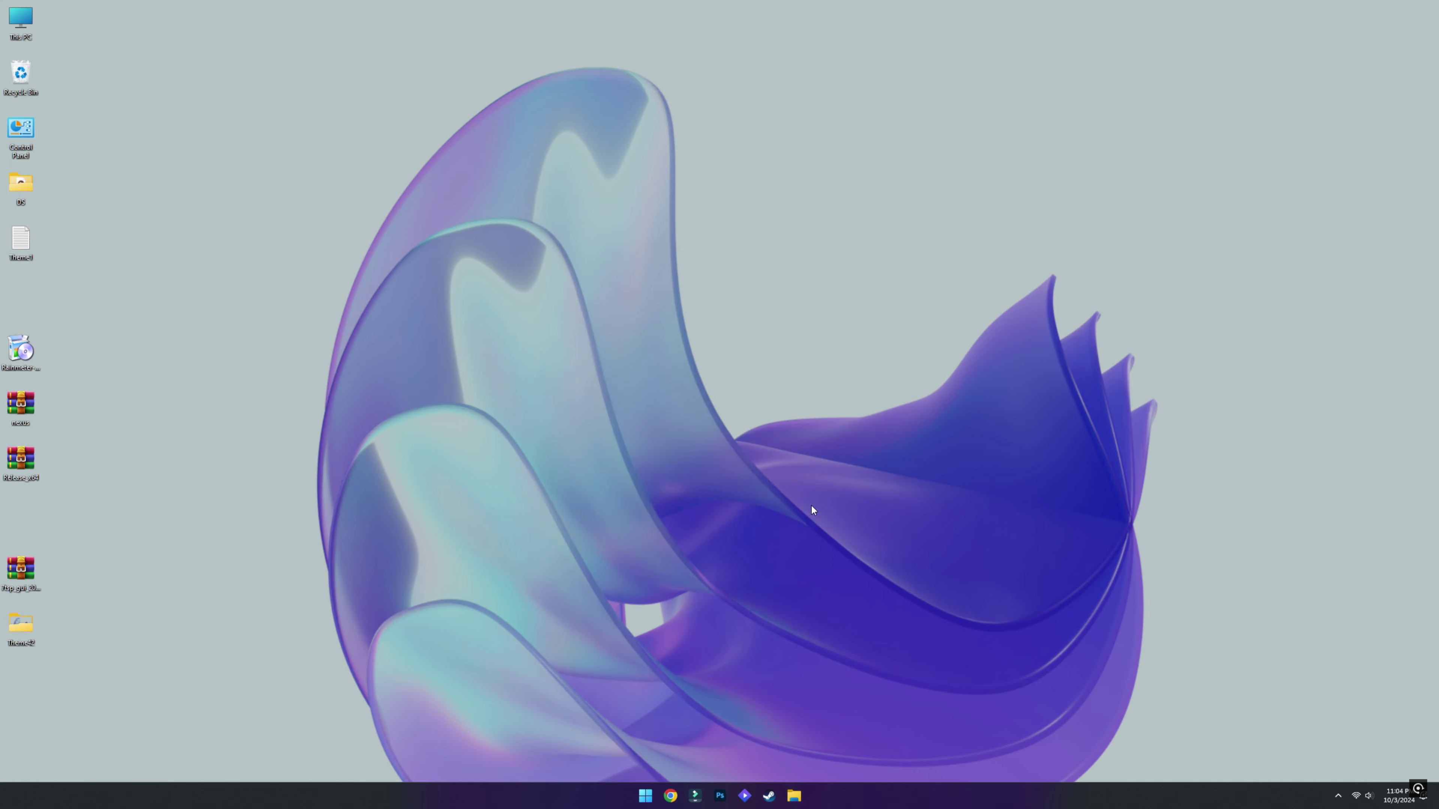
right_click(29, 458)
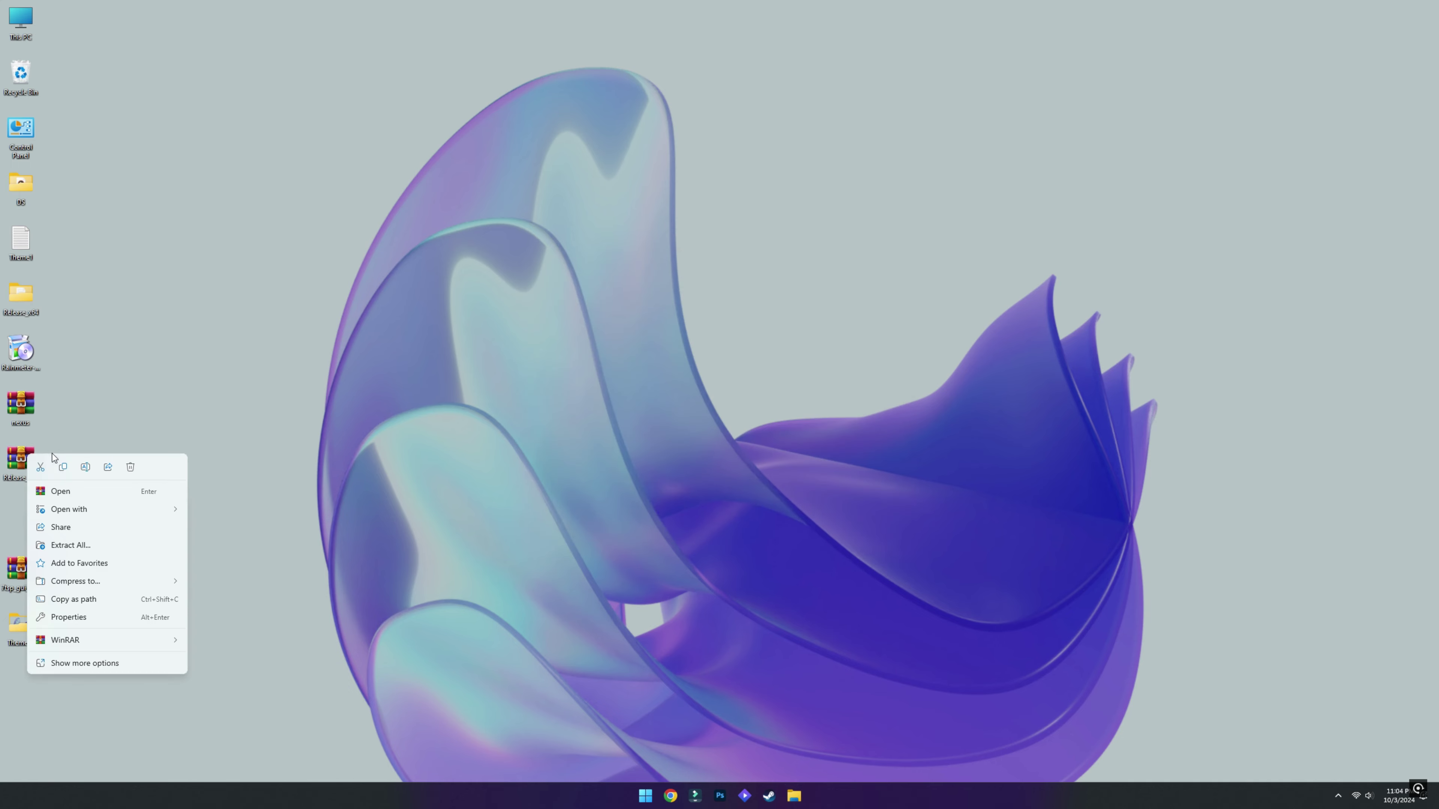
left_click(131, 467)
Move the extracted Release_x64 folder from the desktop to the root of the WIN11Pro (C:) drive.
right_click(24, 298)
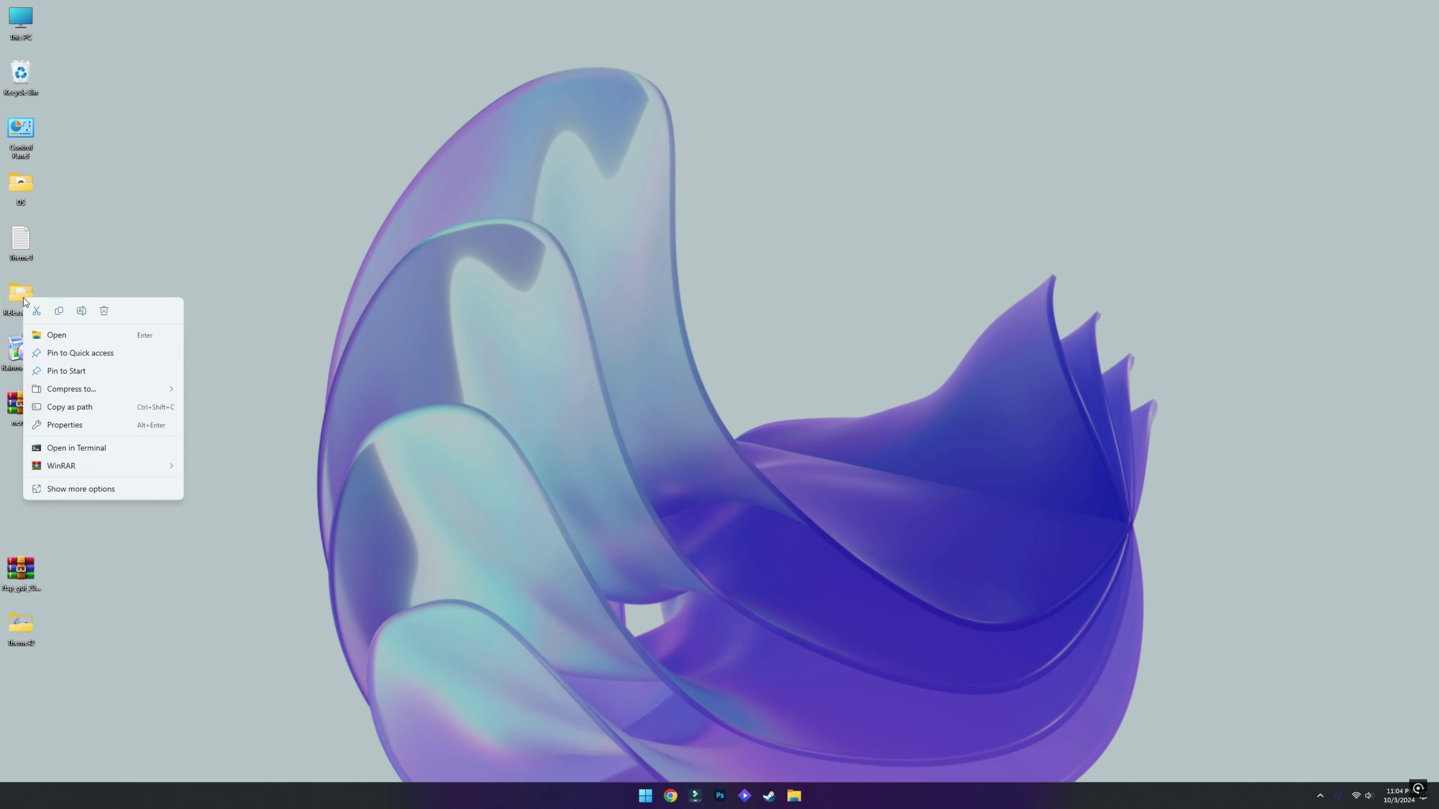
left_click(35, 312)
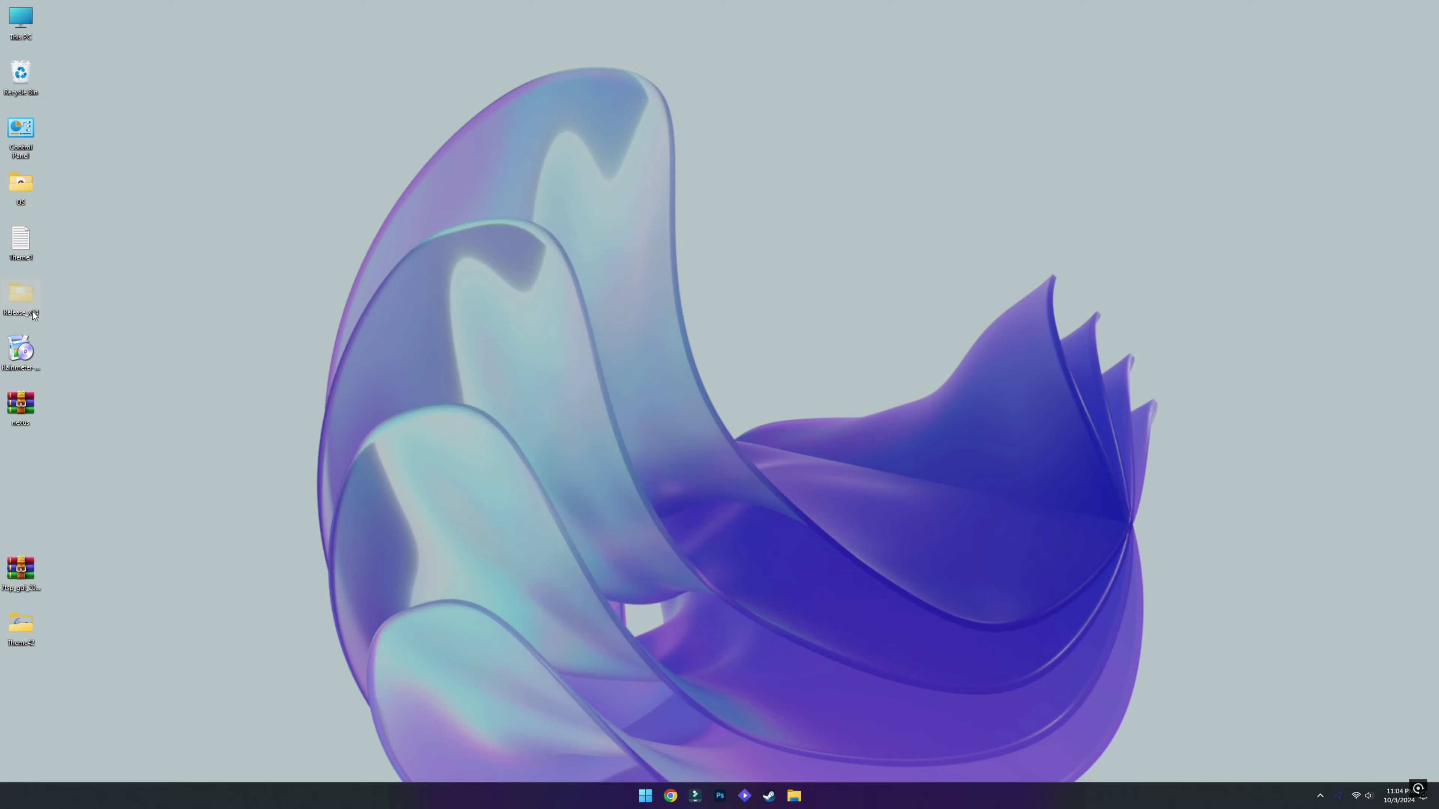
double_click(21, 18)
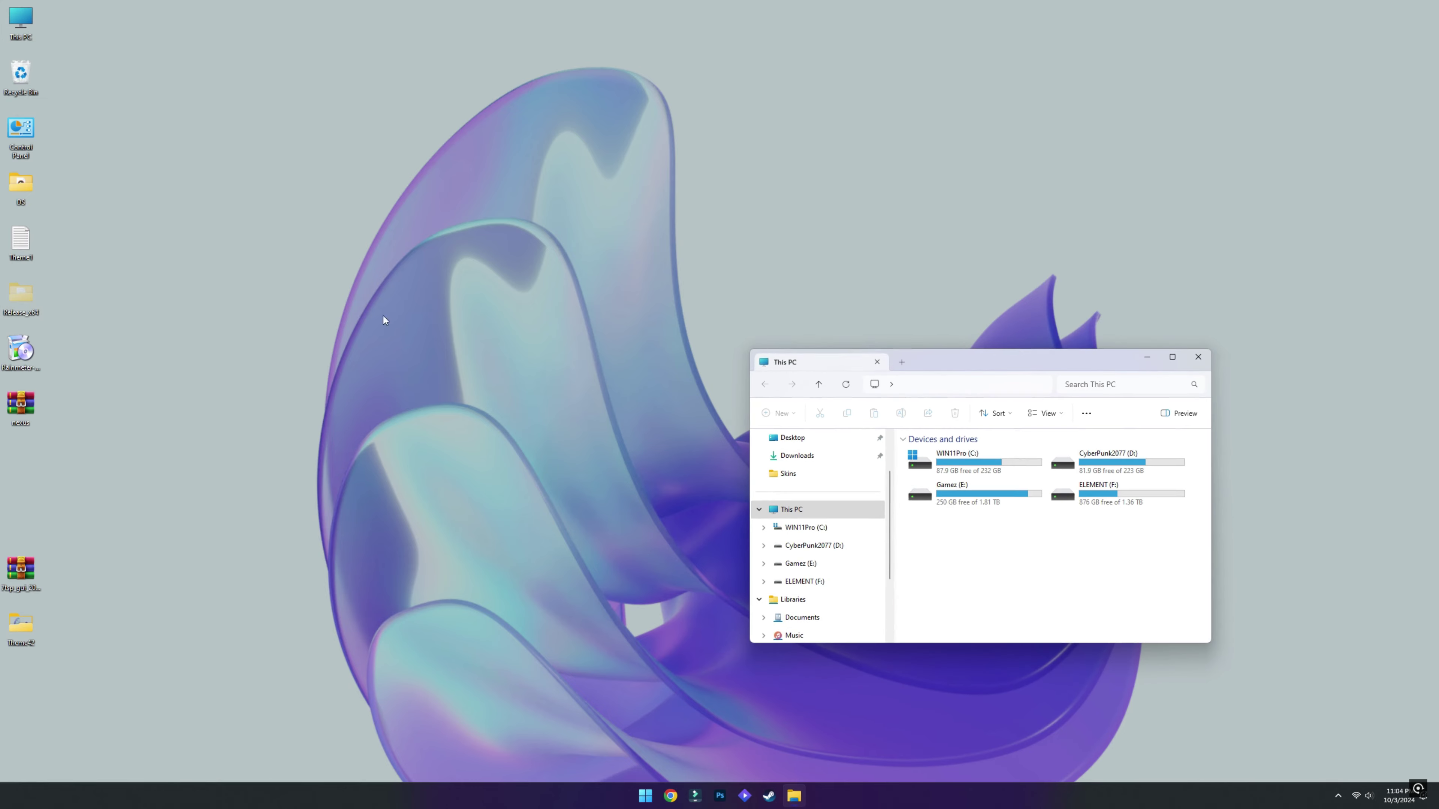
double_click(966, 462)
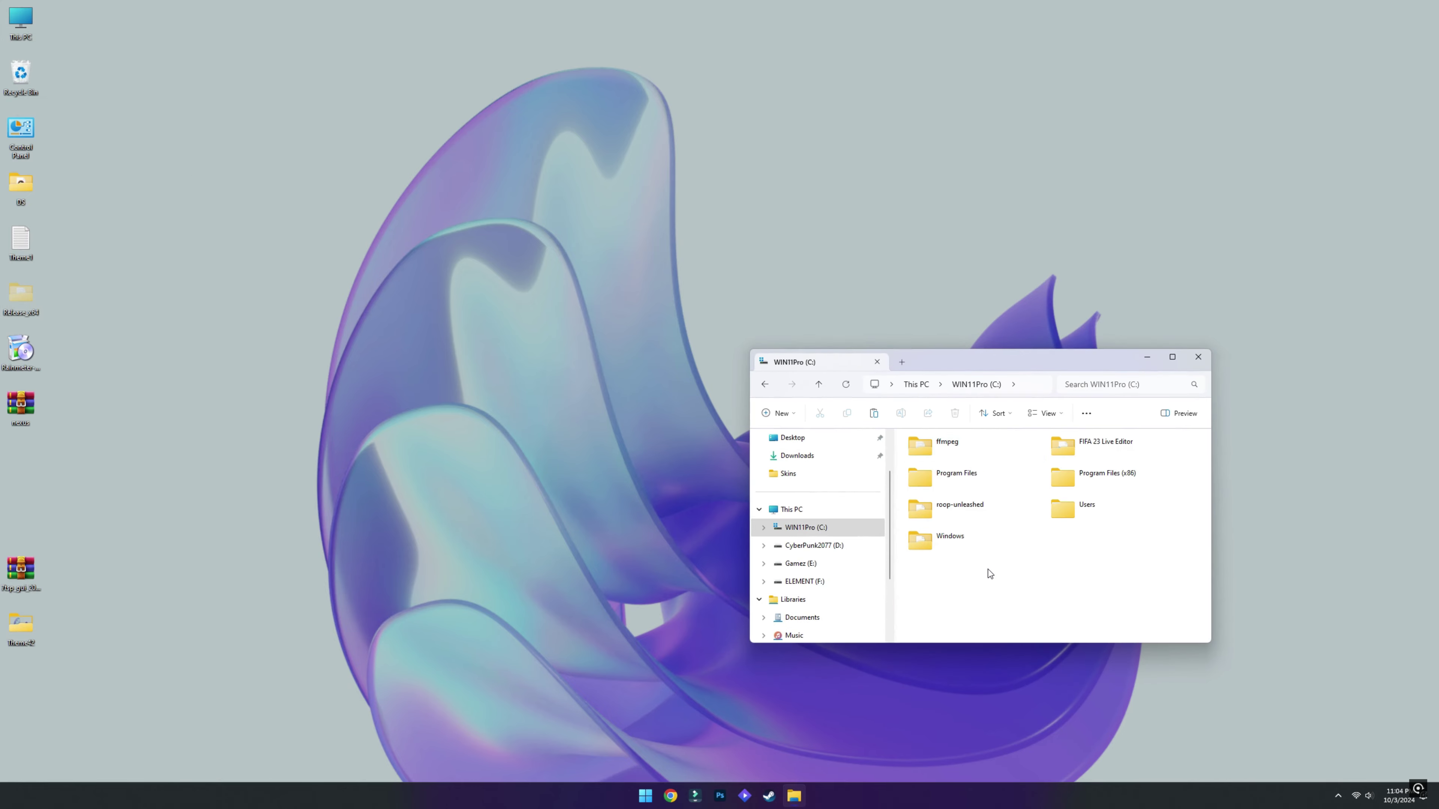
key("ctrl+v")
Set the light section's a value to 80 in the config file of Release_x64's Release folder, save and close it.
double_click(919, 508)
double_click(822, 453)
left_click_drag(362, 469, 387, 473)
type("8")
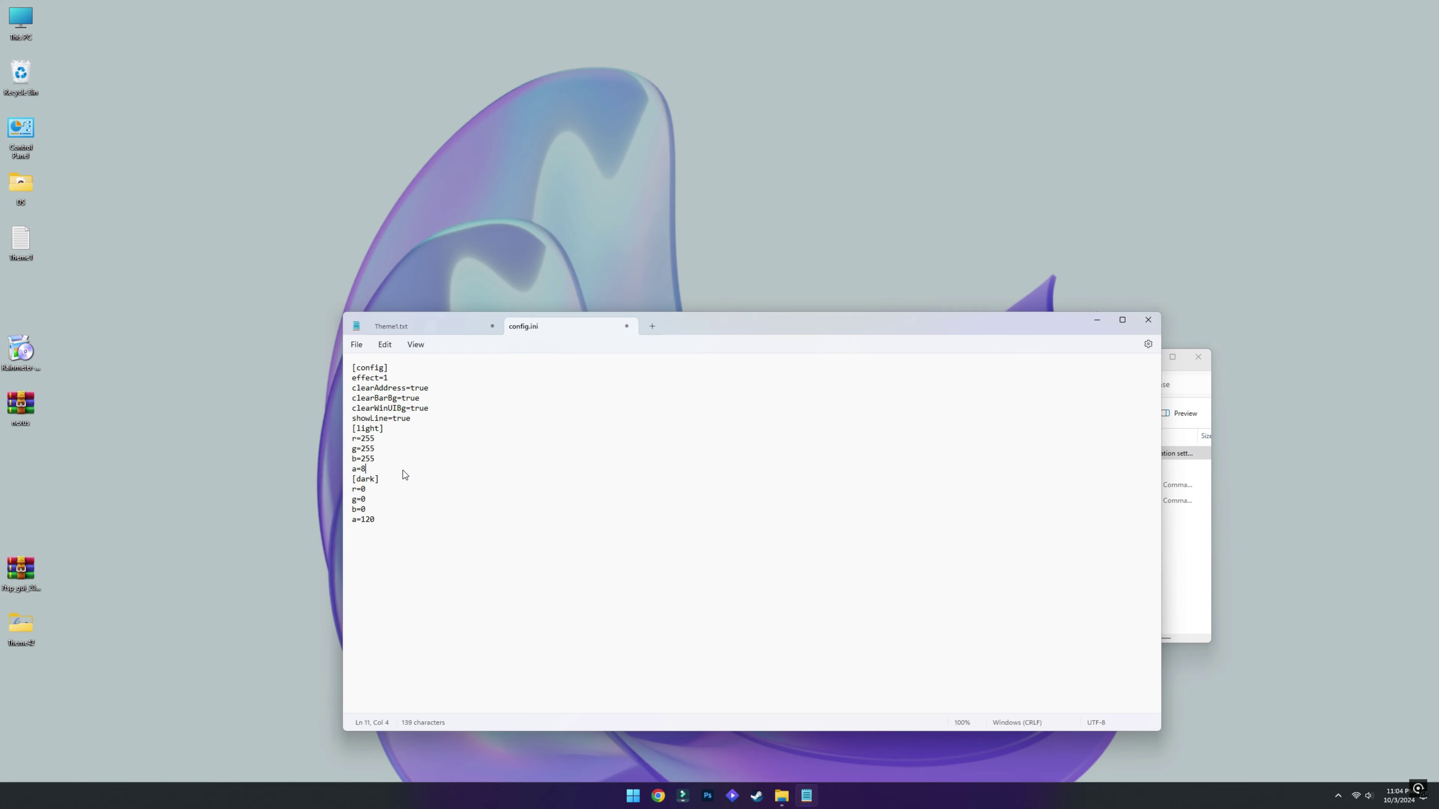
left_click(357, 345)
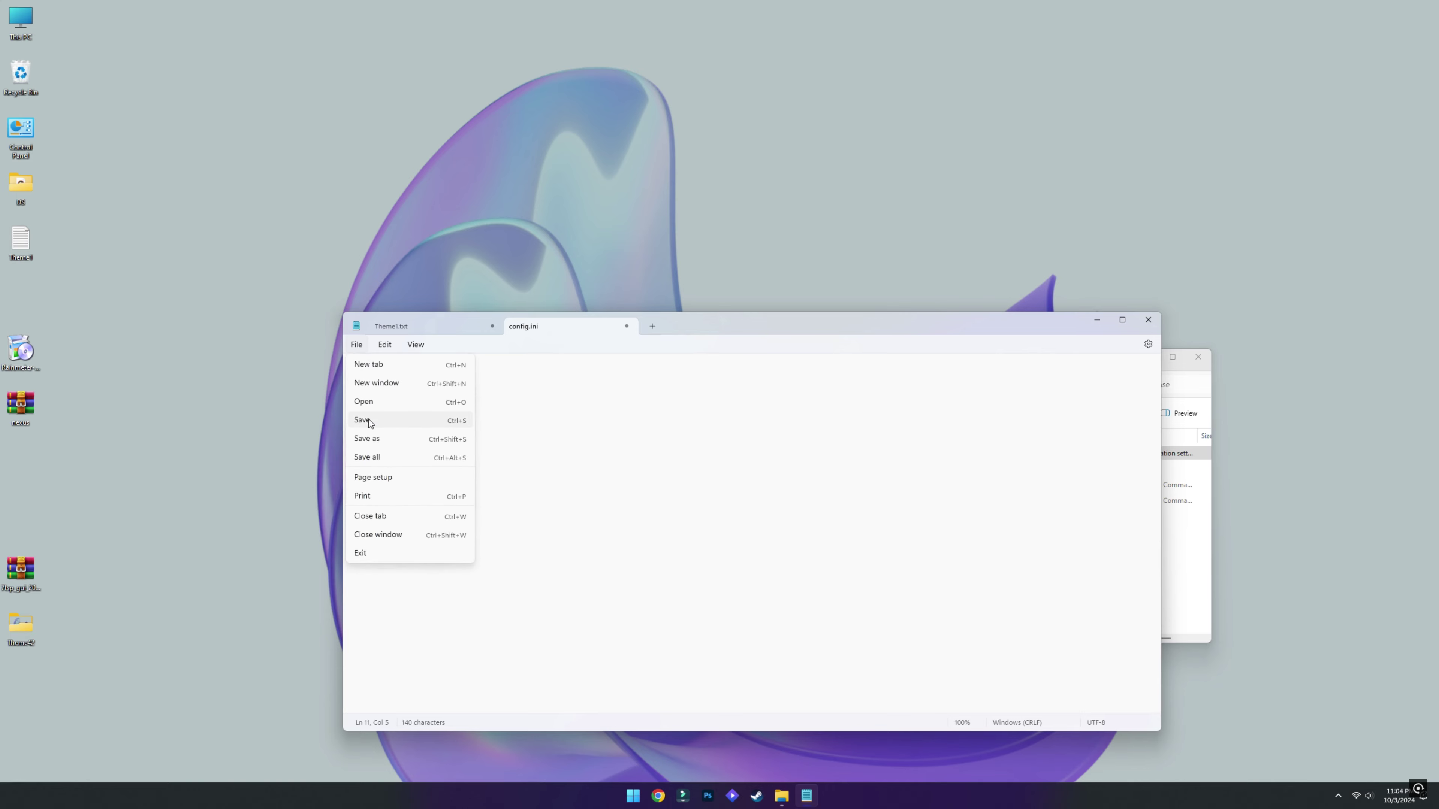
left_click(363, 421)
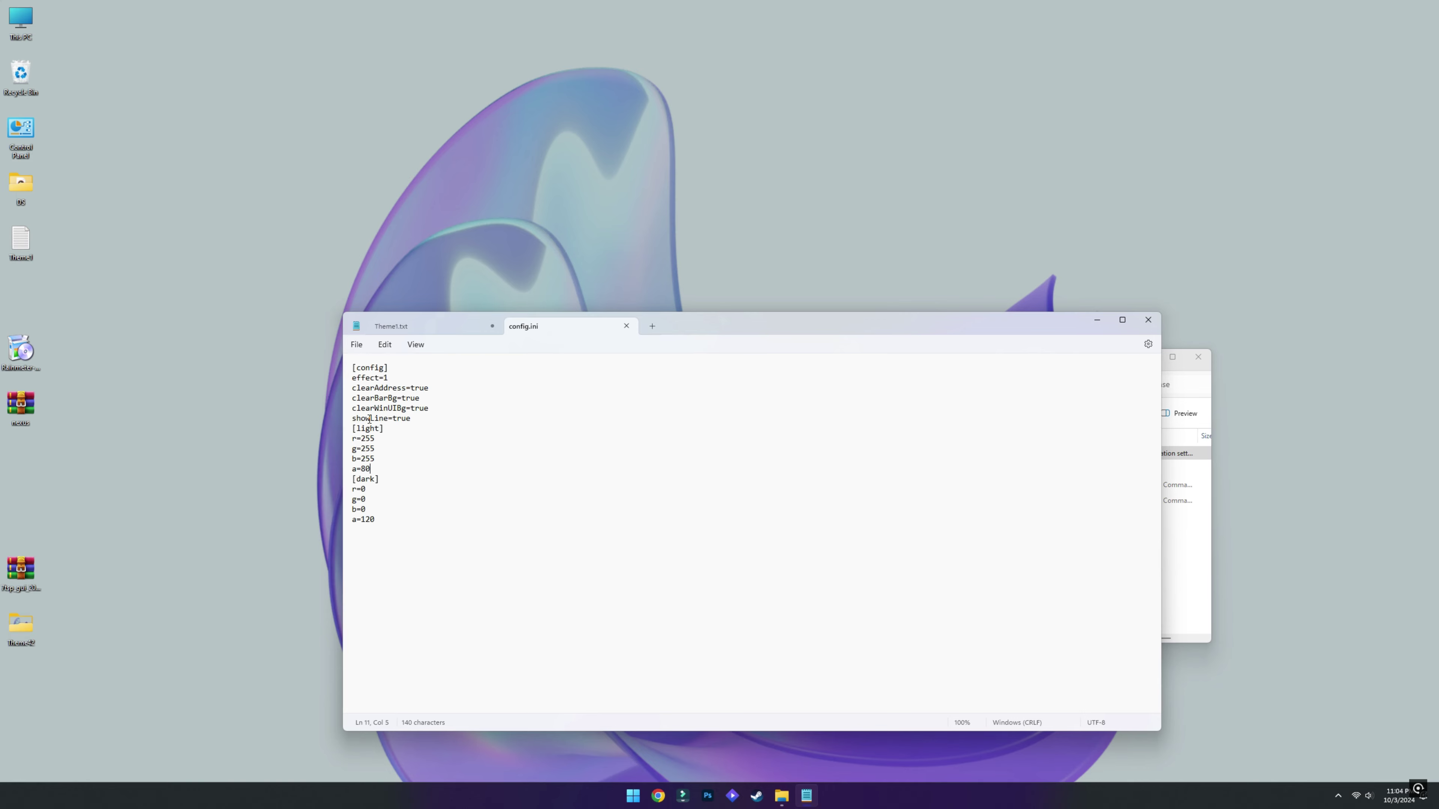
left_click(1153, 323)
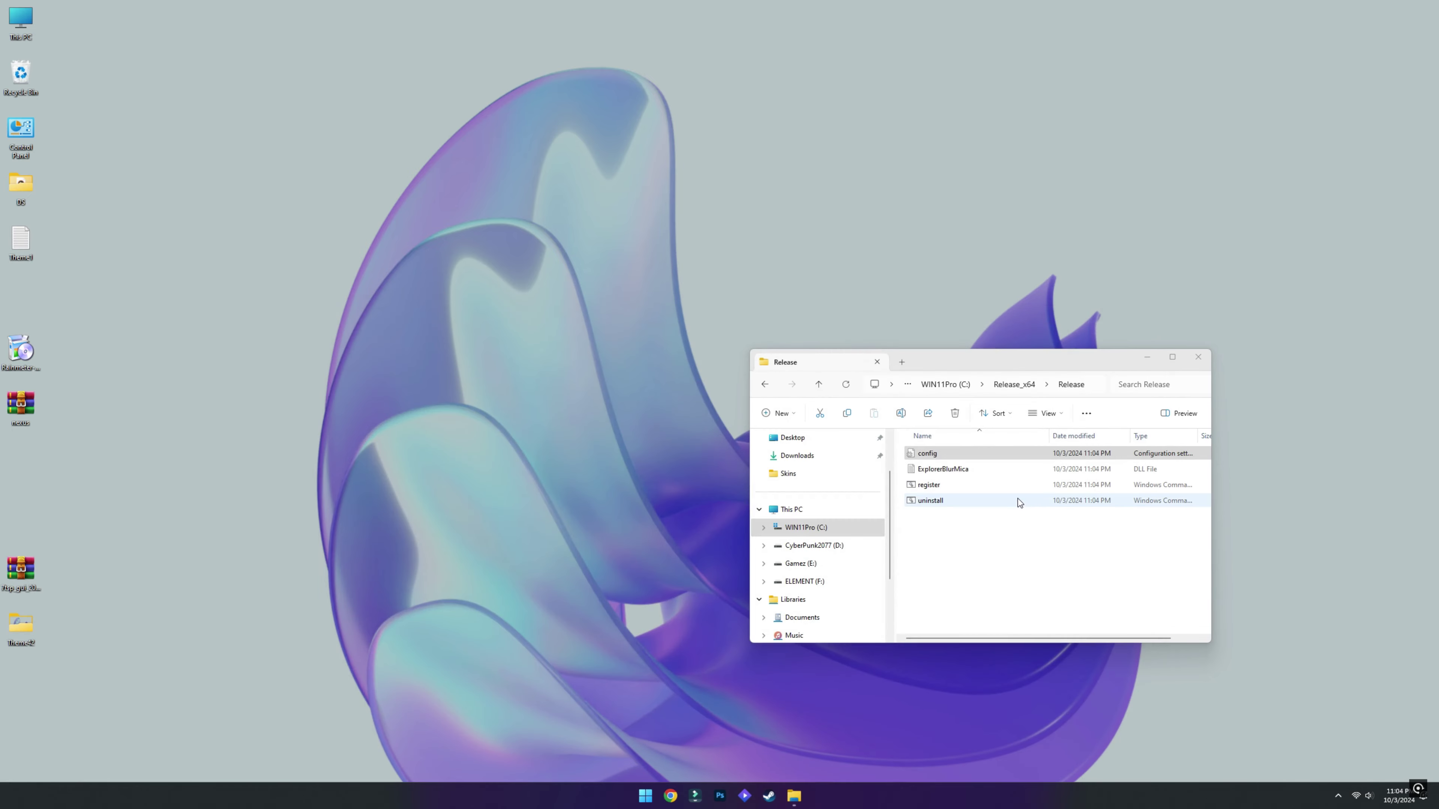
Run the register script despite the SmartScreen warning, allow administrator access, and close its confirmation and command window.
double_click(935, 487)
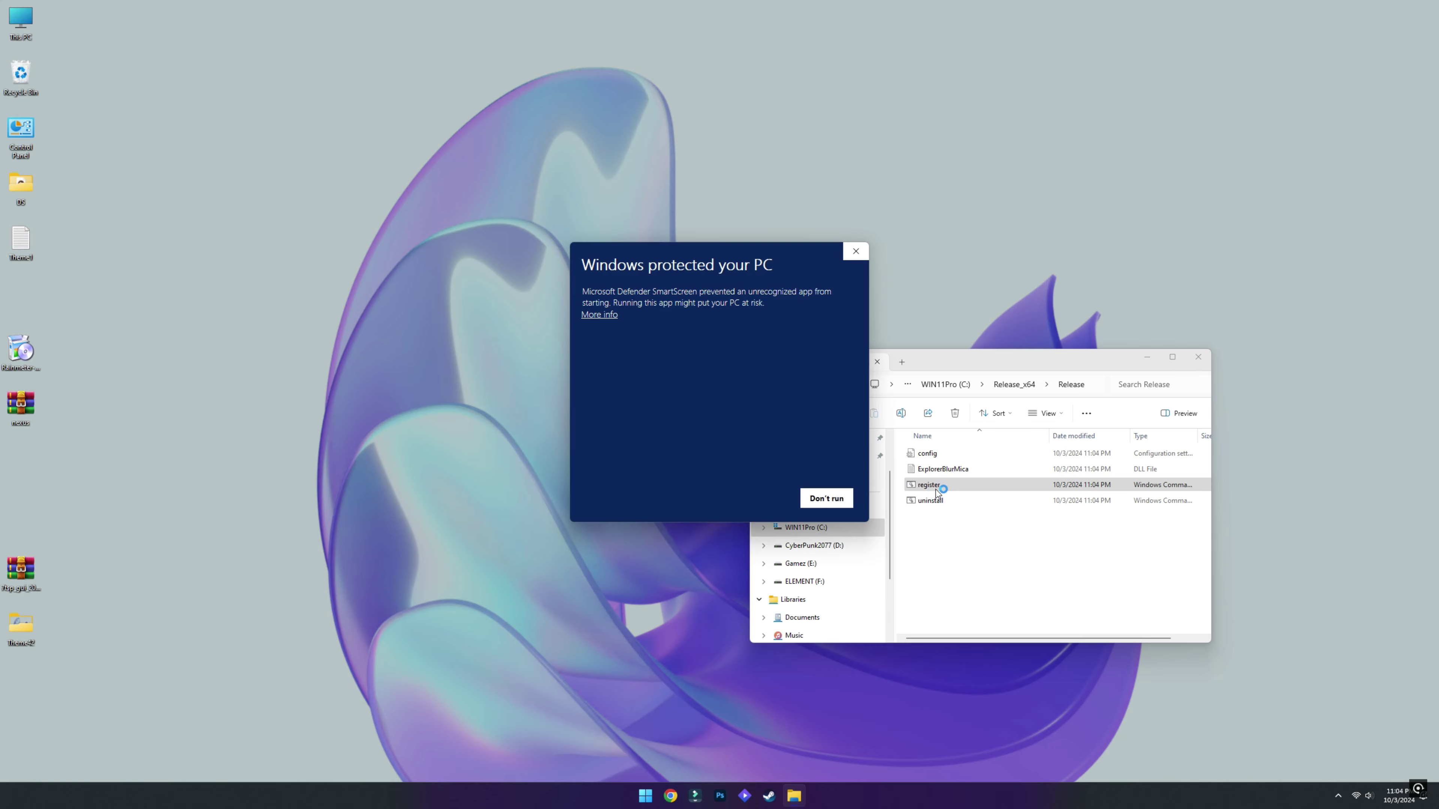
left_click(612, 315)
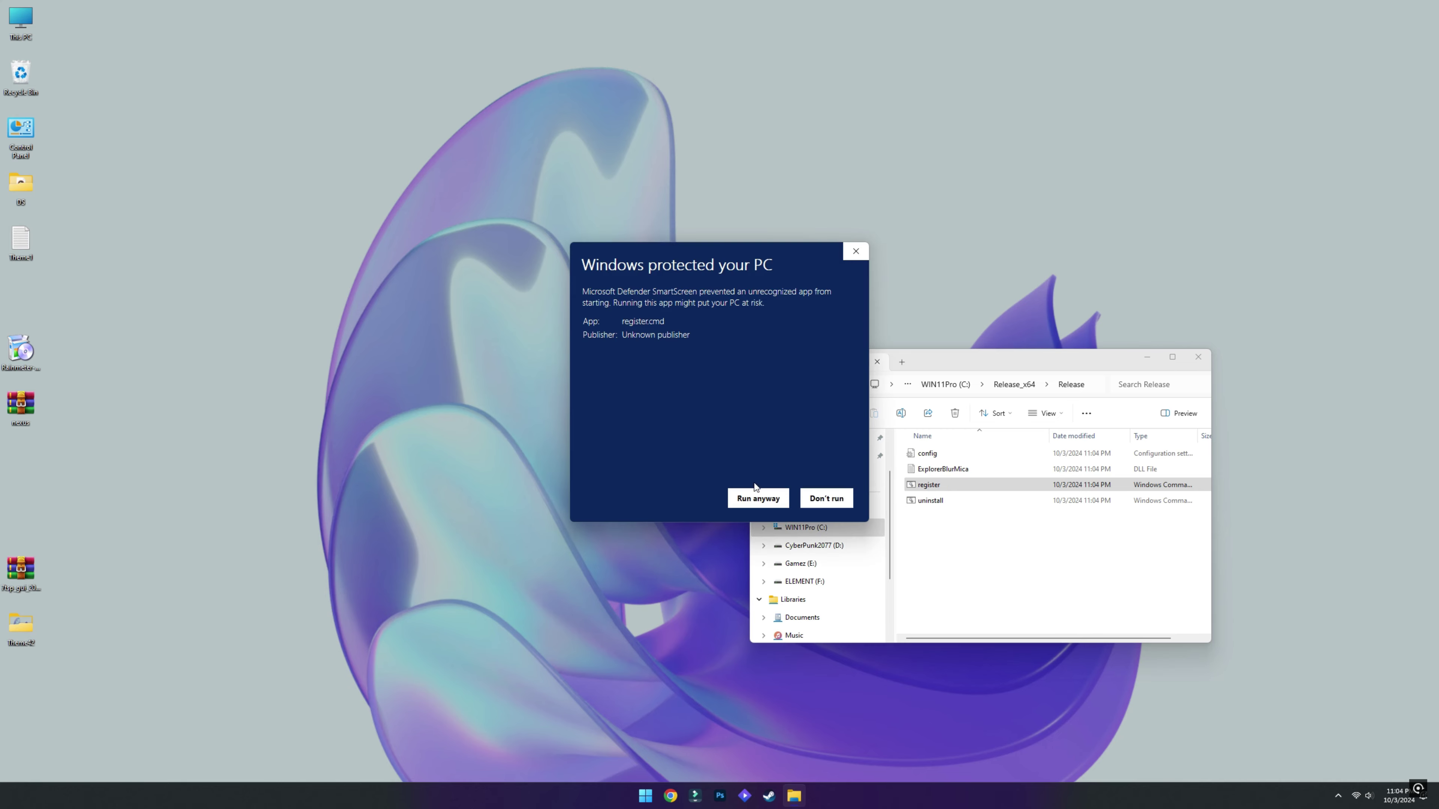
left_click(749, 497)
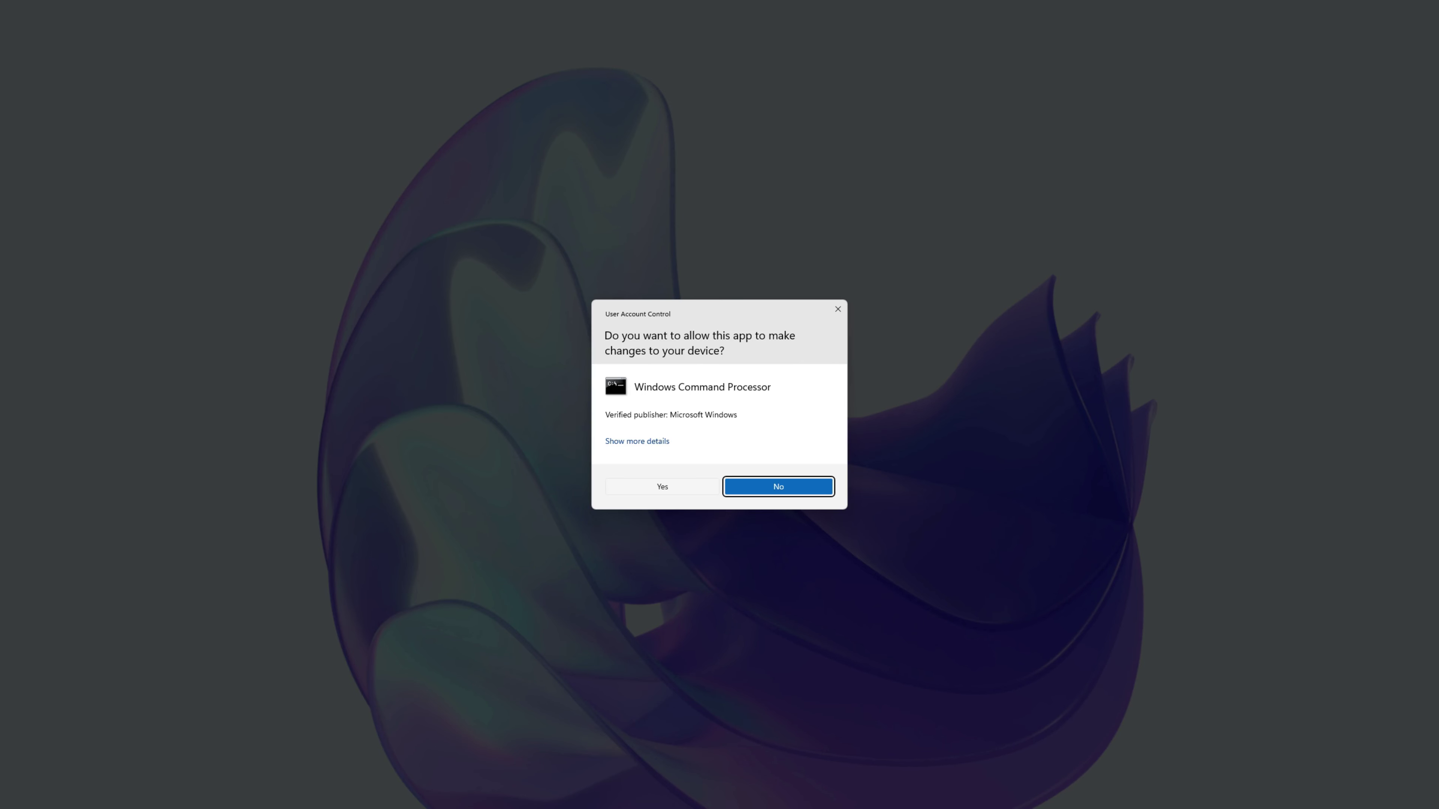
left_click(675, 486)
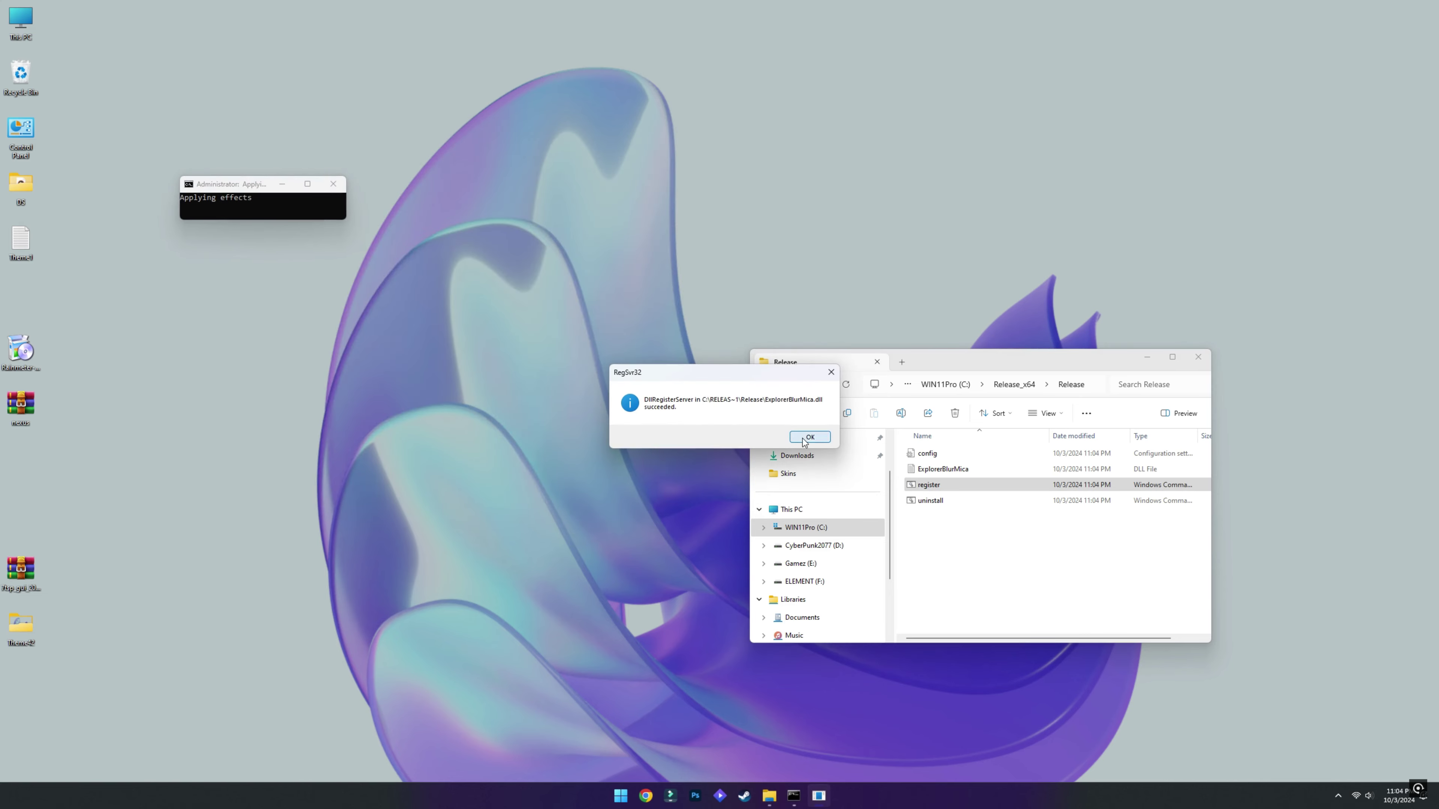
left_click(810, 437)
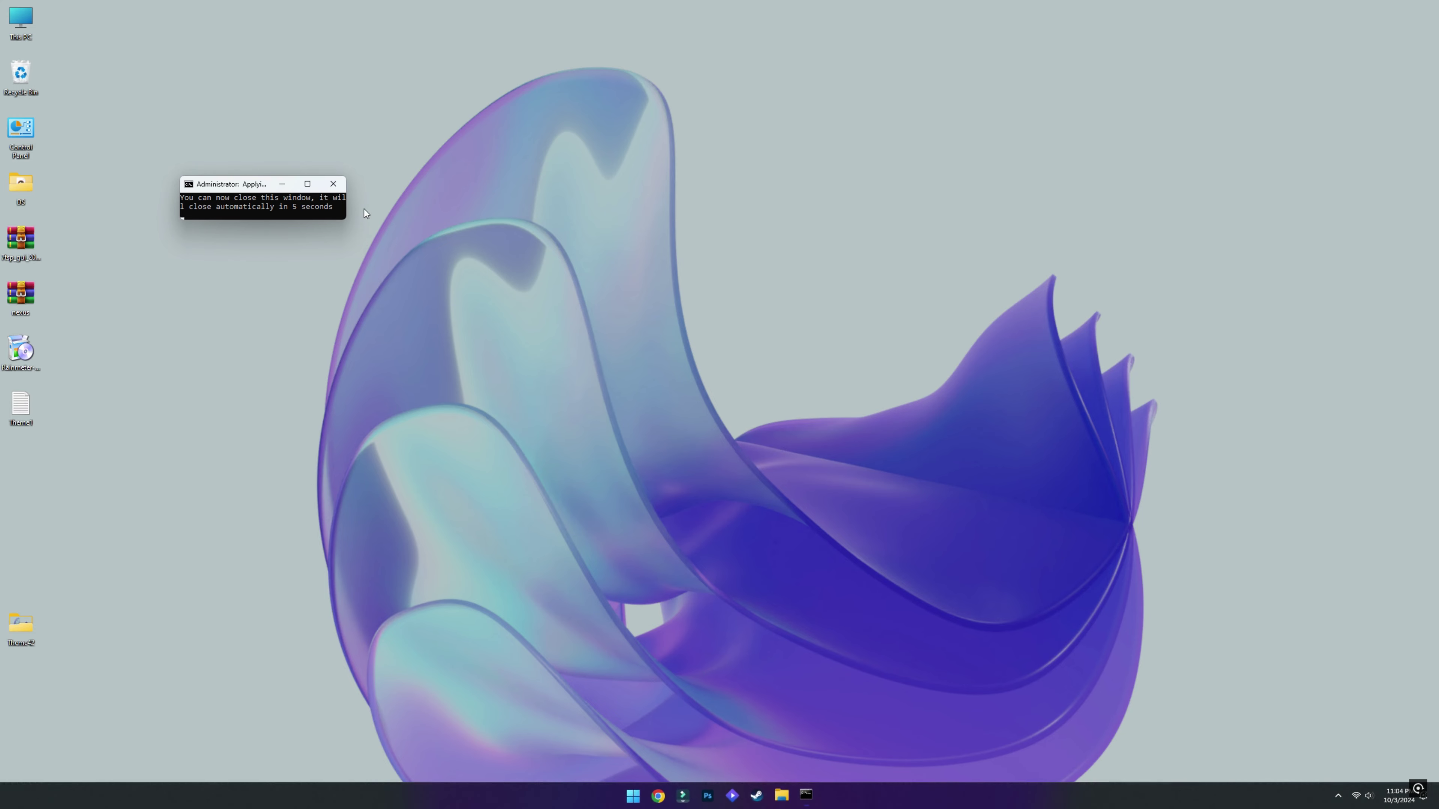
left_click(335, 184)
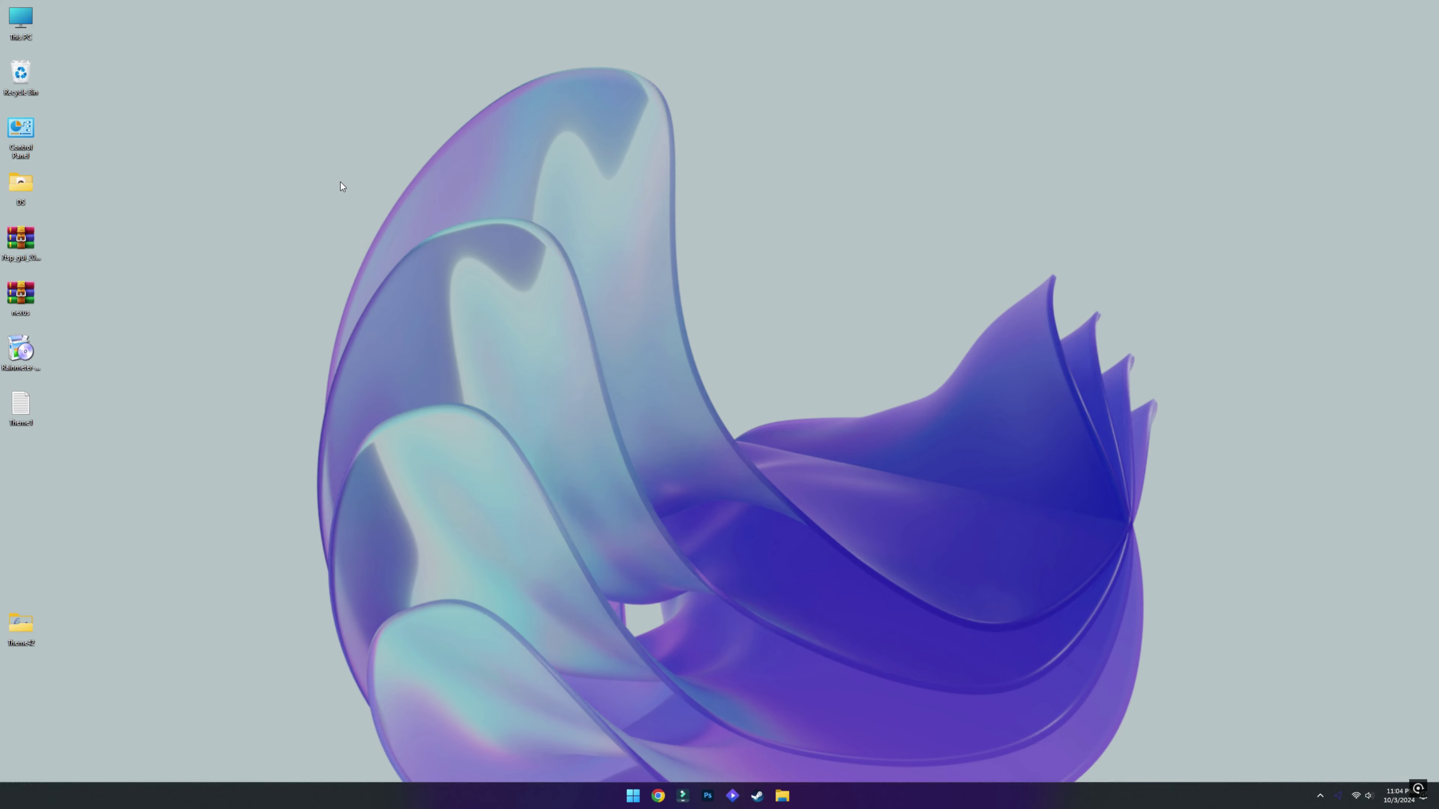
Open This PC and shift its window over the wallpaper to check the blur effect, closing it when done.
double_click(29, 17)
left_click_drag(1020, 360, 655, 139)
left_click(840, 149)
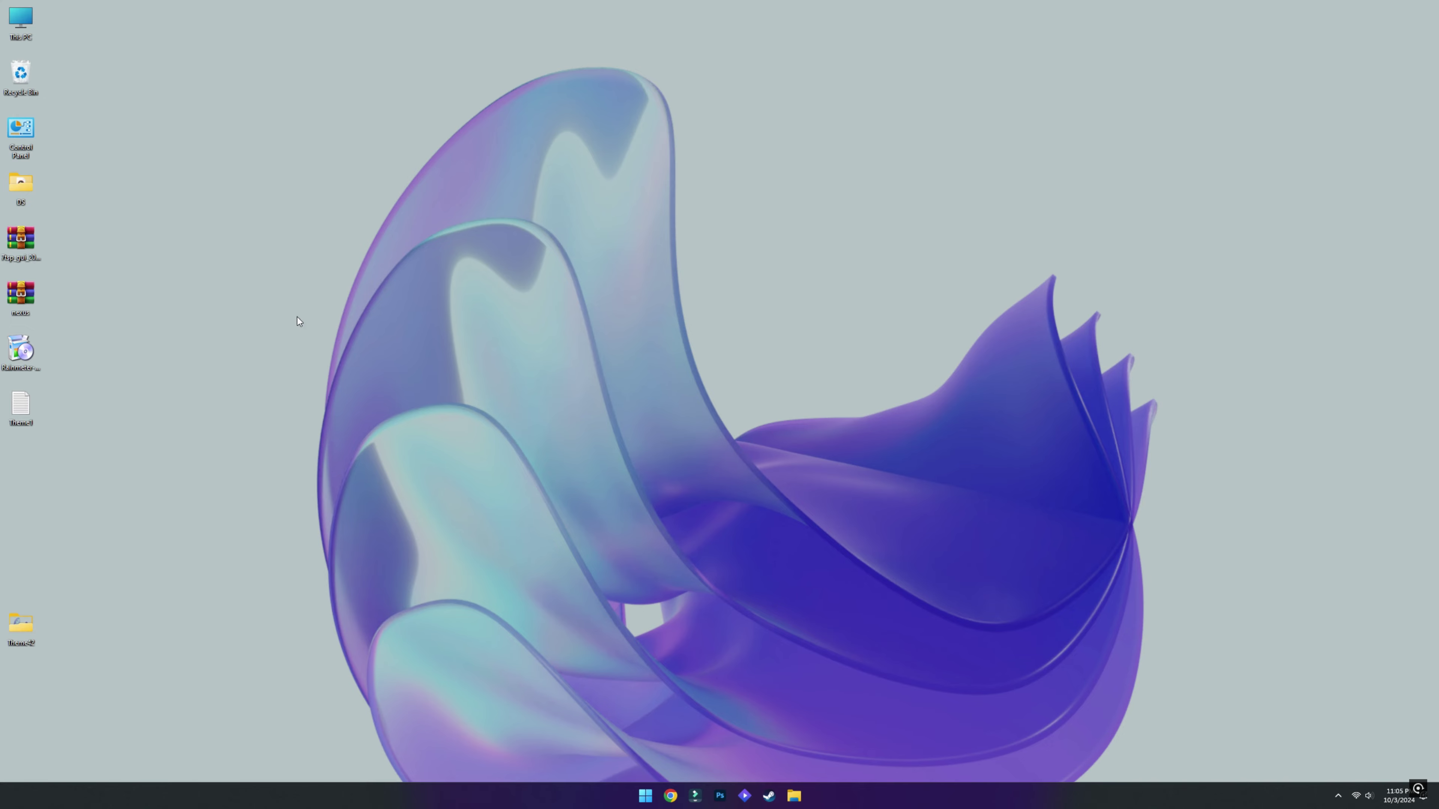
Extract the 7tsp_gui_2019_edition archive into its default desktop folder and delete the archive.
right_click(35, 248)
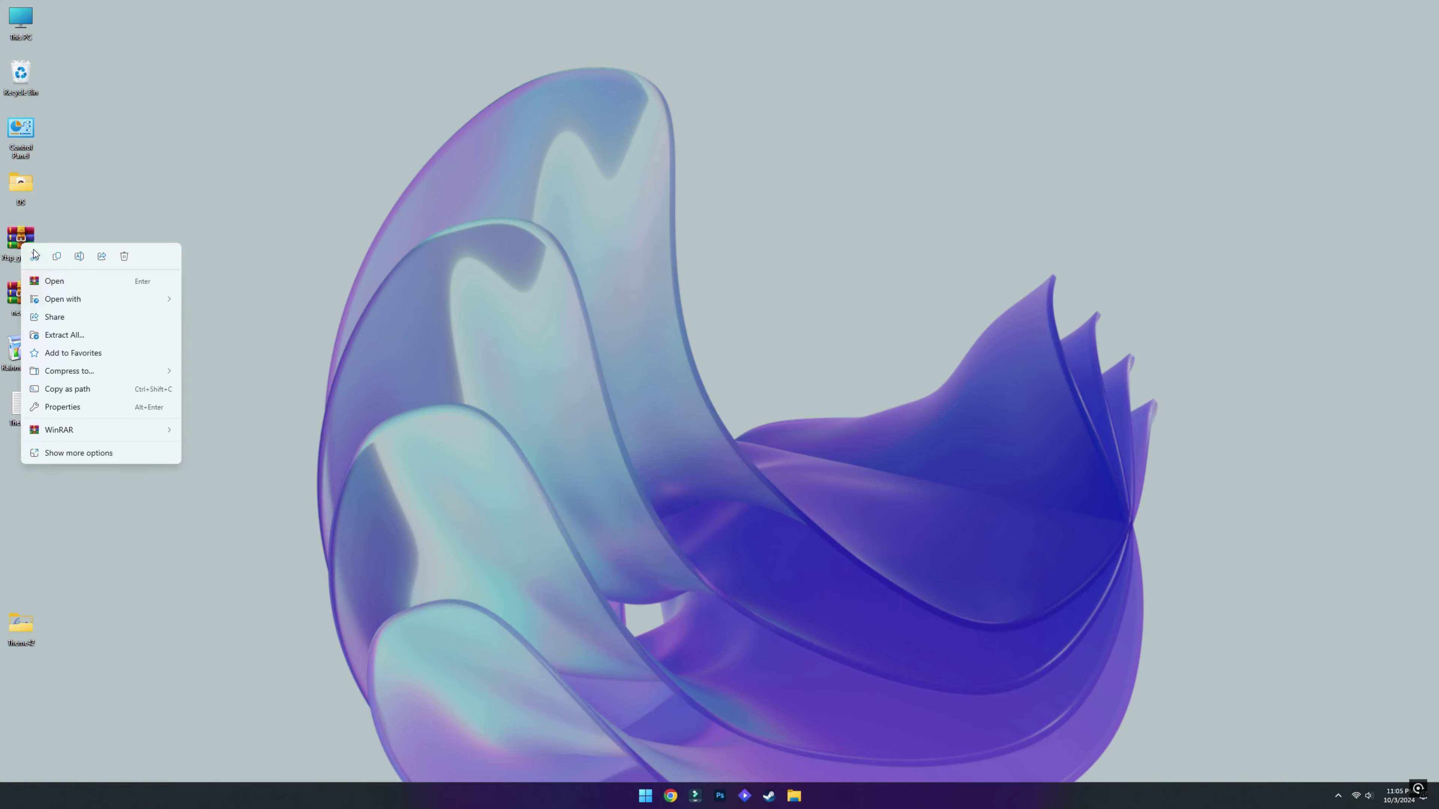
left_click(78, 335)
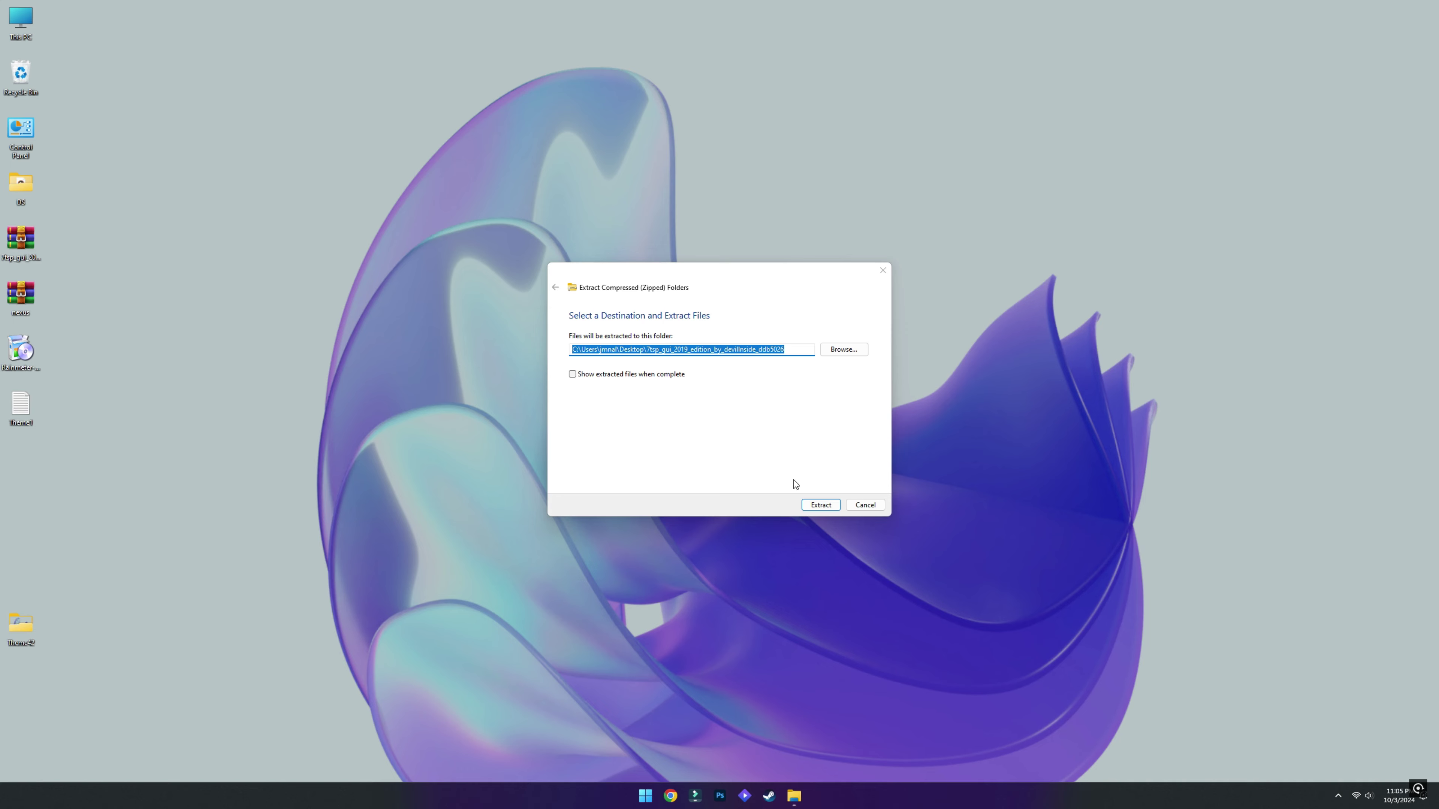
left_click(820, 505)
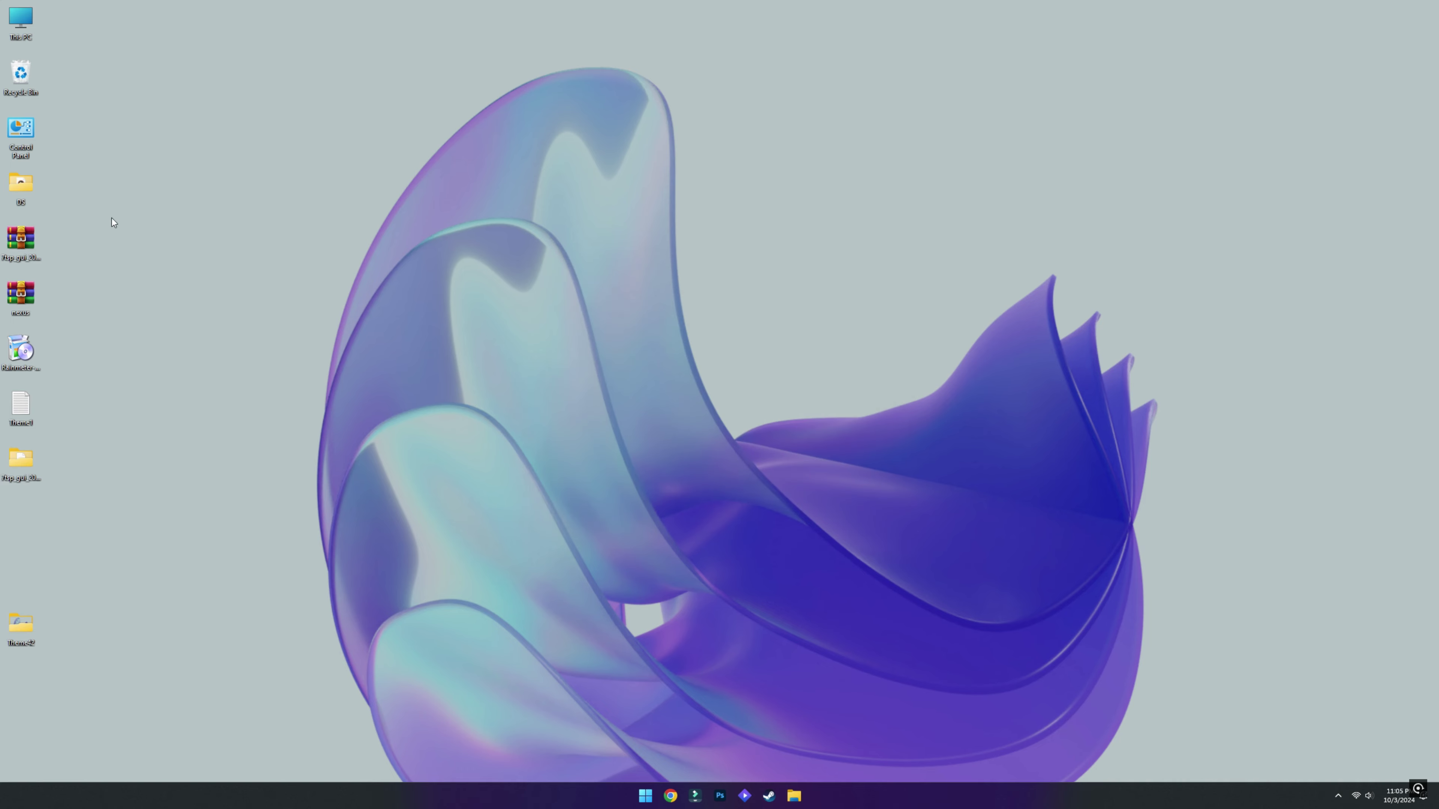
right_click(29, 232)
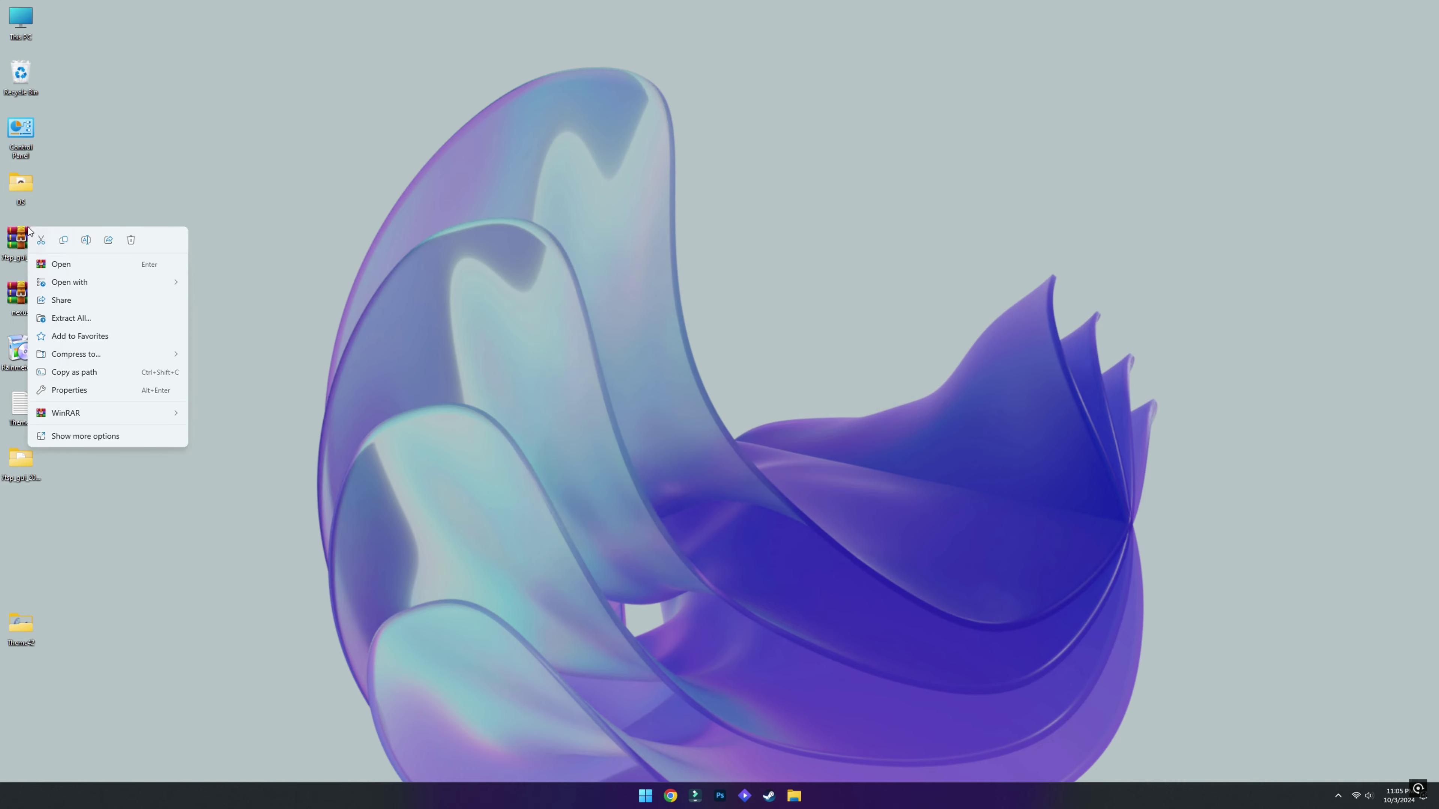
left_click(127, 235)
Change the extension of the 7tsp GUI v0.6(2019) file in the extracted folder to .exe.
double_click(21, 459)
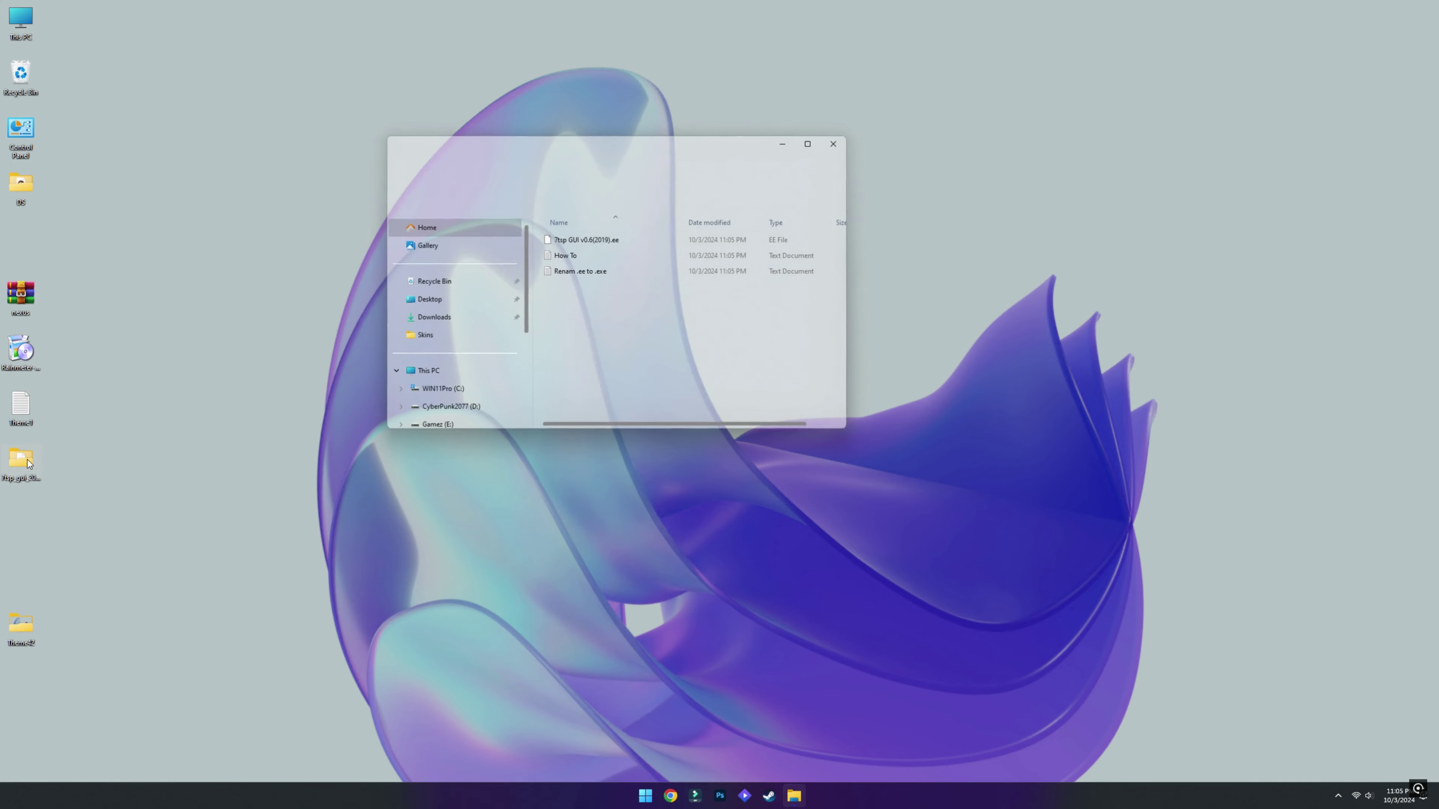
left_click(559, 241)
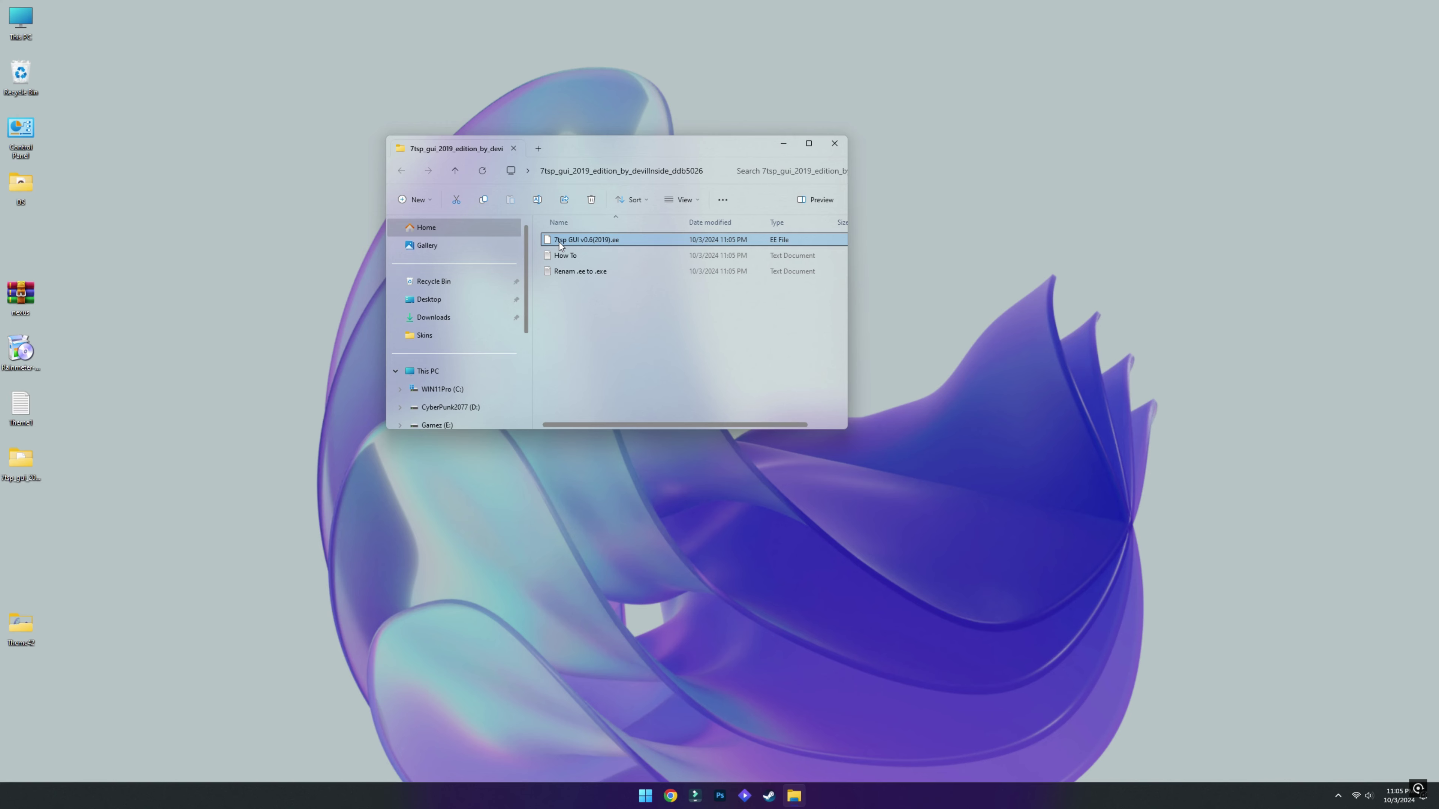
right_click(559, 242)
left_click(615, 258)
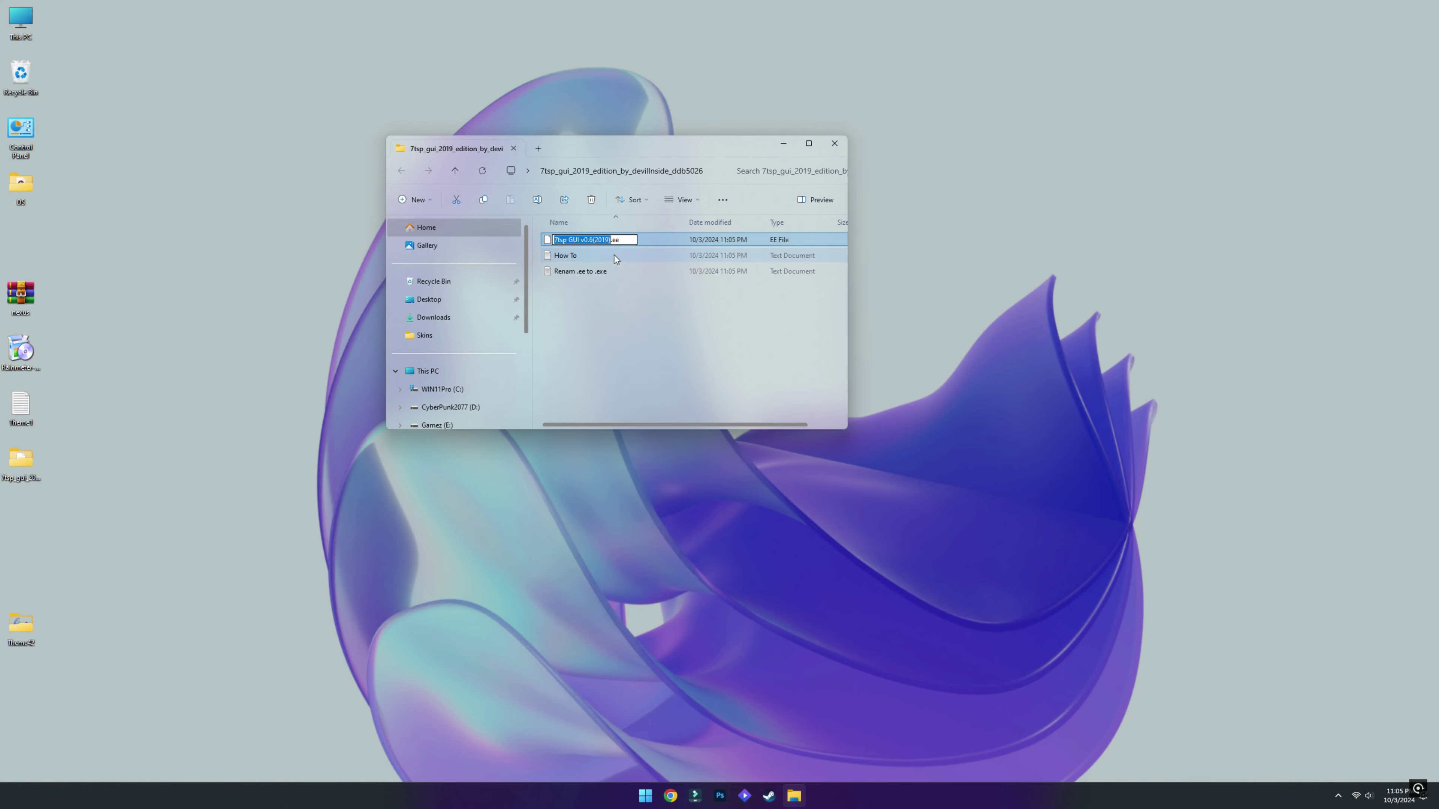
left_click(624, 239)
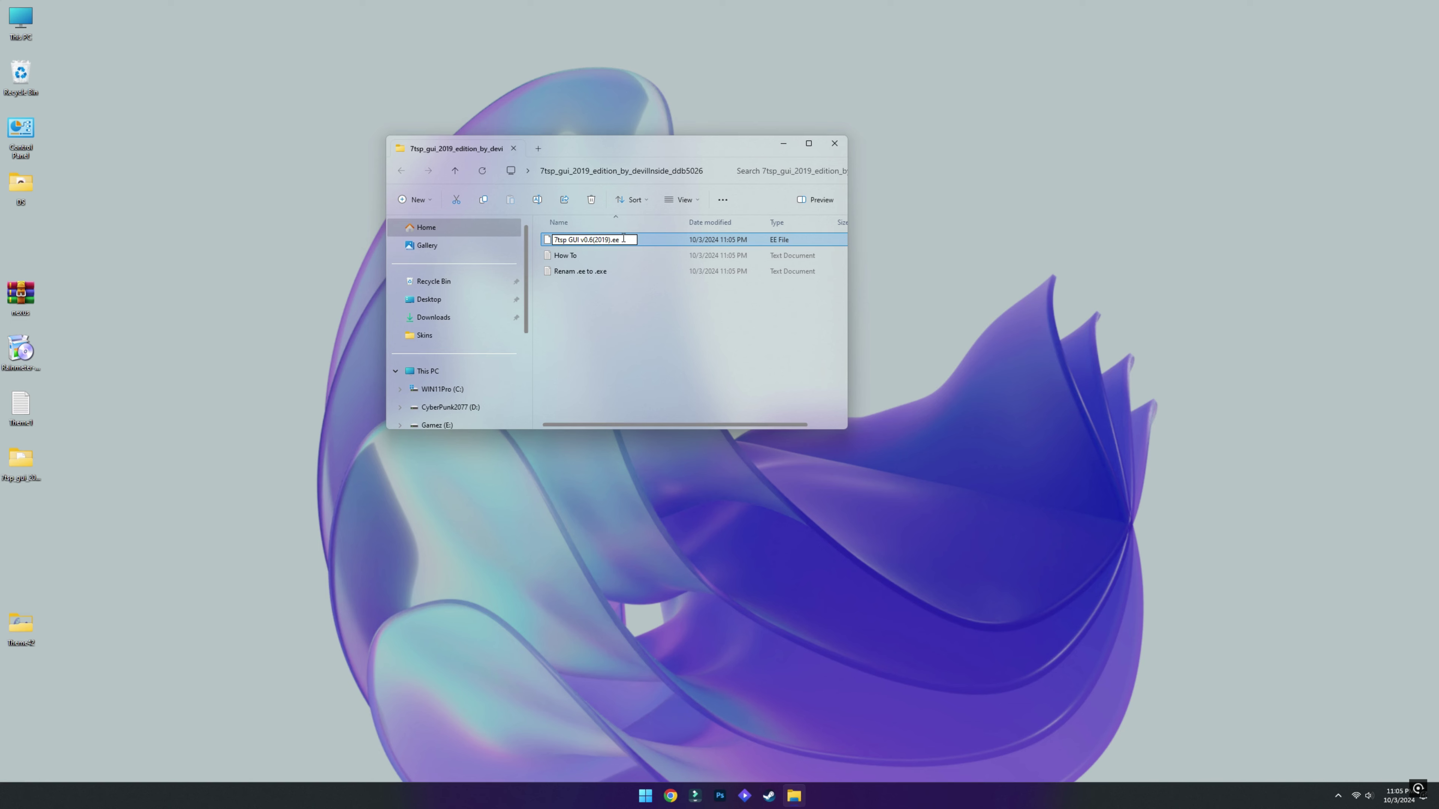
key("BackSpace")
type("x")
key("Return")
left_click(770, 403)
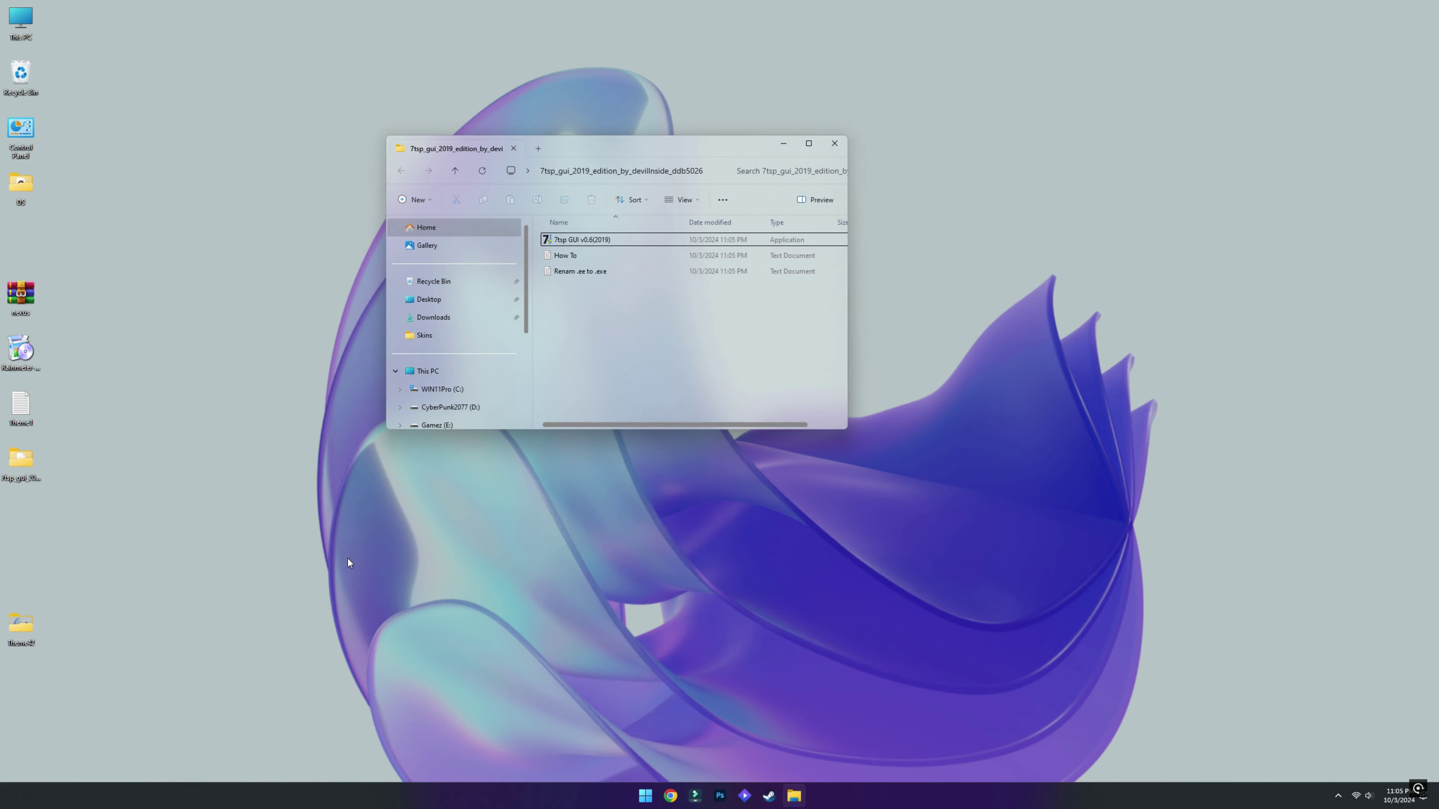
Rename the icon pack file in the Theme42 folder to 7TSP Colloid Purple Dracula.7z and close that folder.
double_click(22, 625)
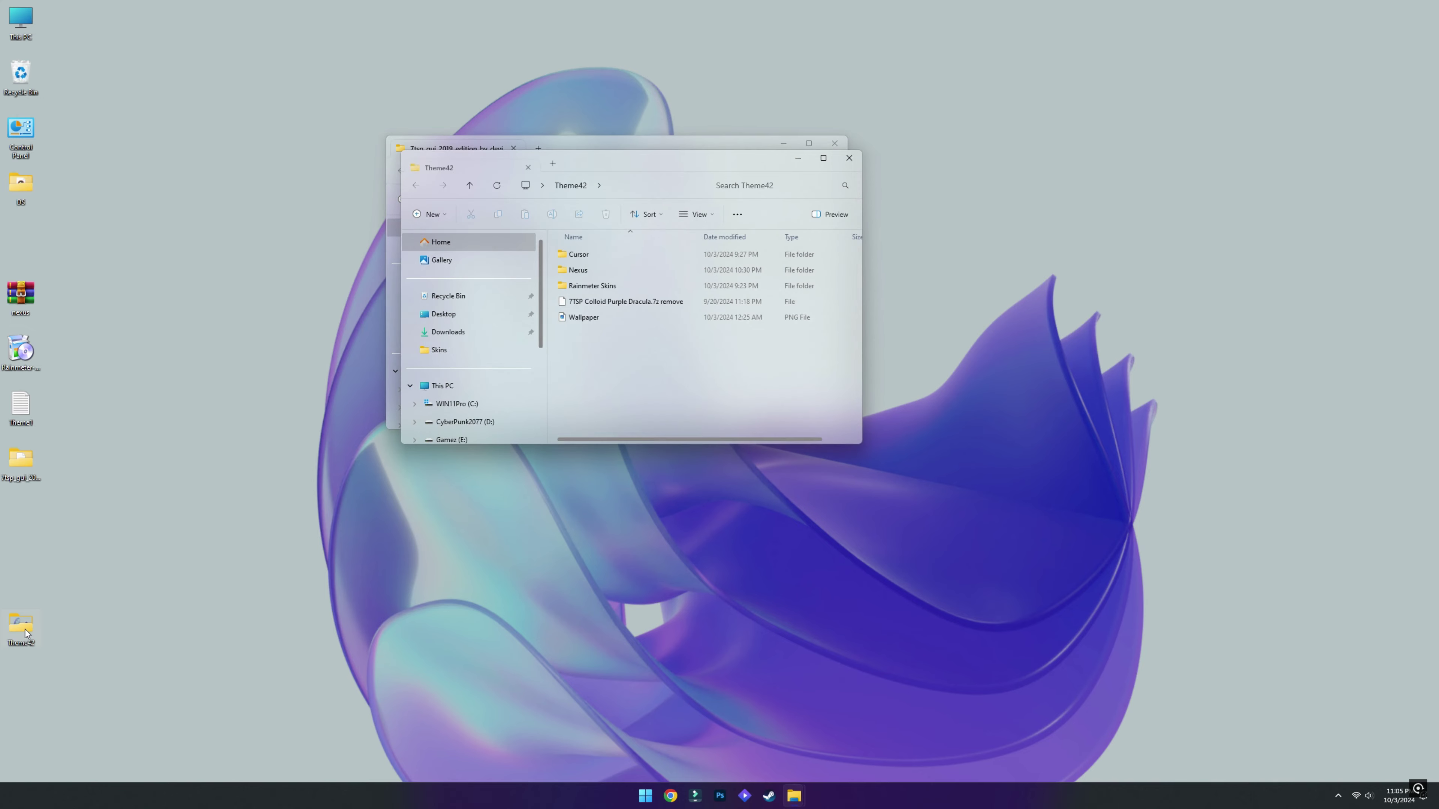
left_click_drag(621, 156, 985, 323)
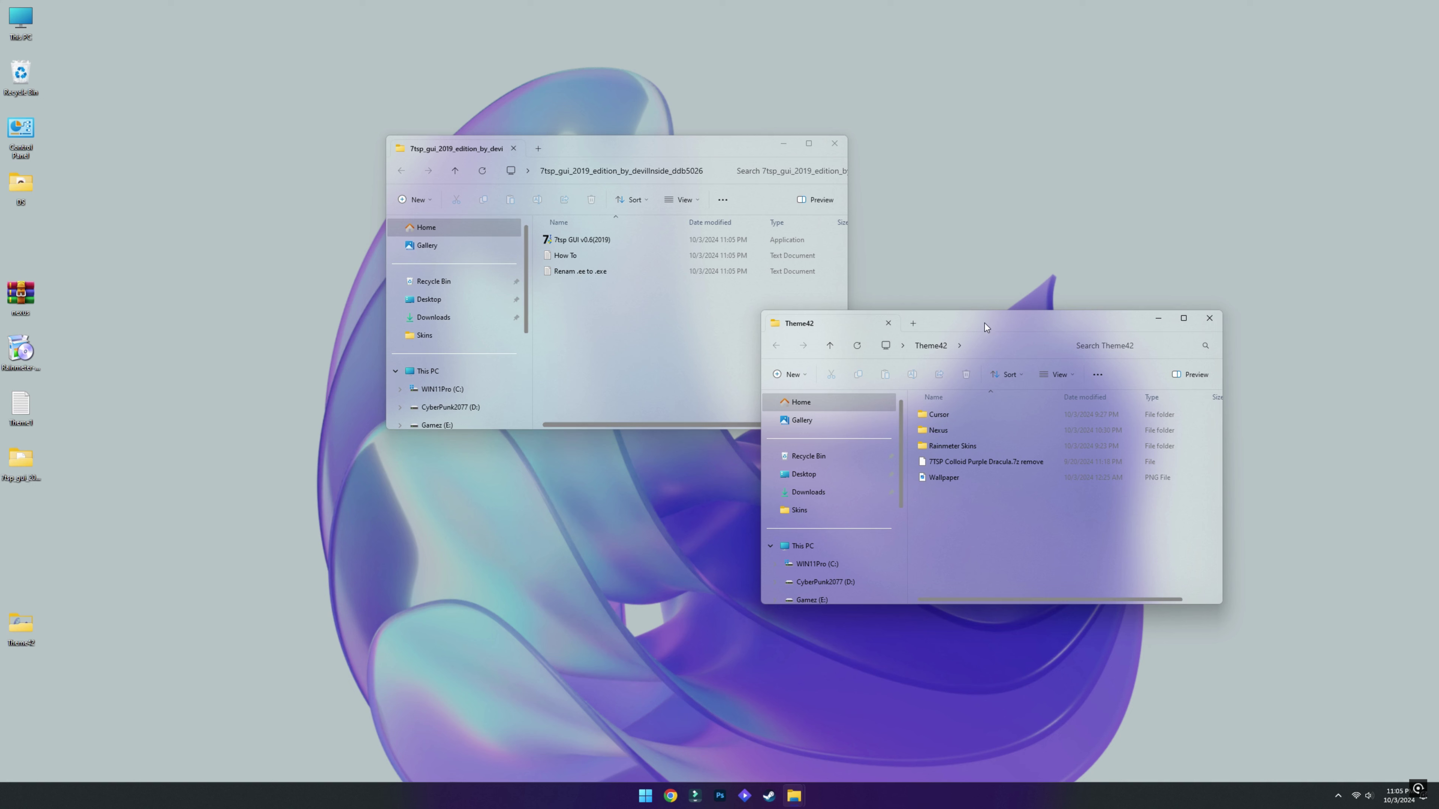
right_click(1006, 464)
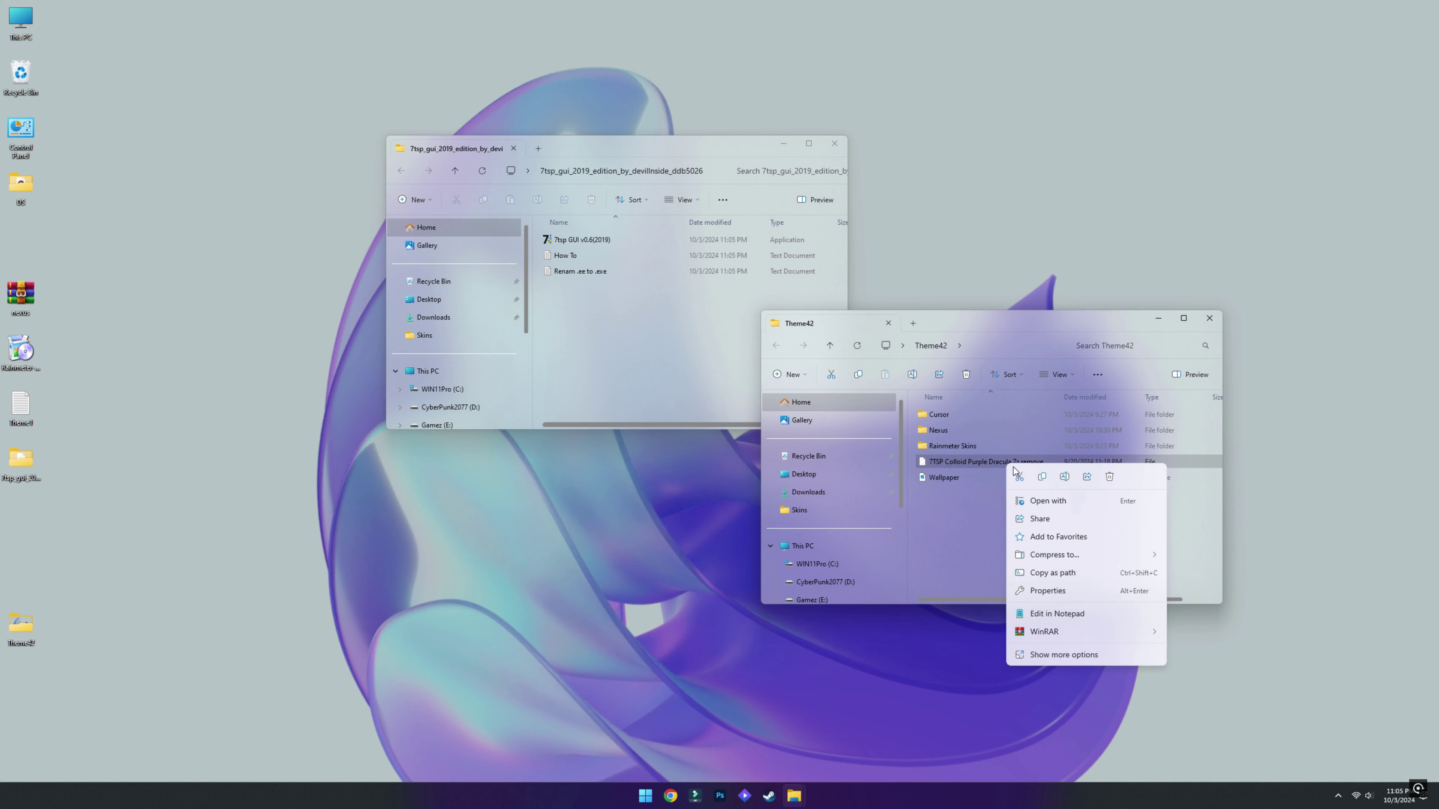
left_click(1064, 477)
left_click(1057, 462)
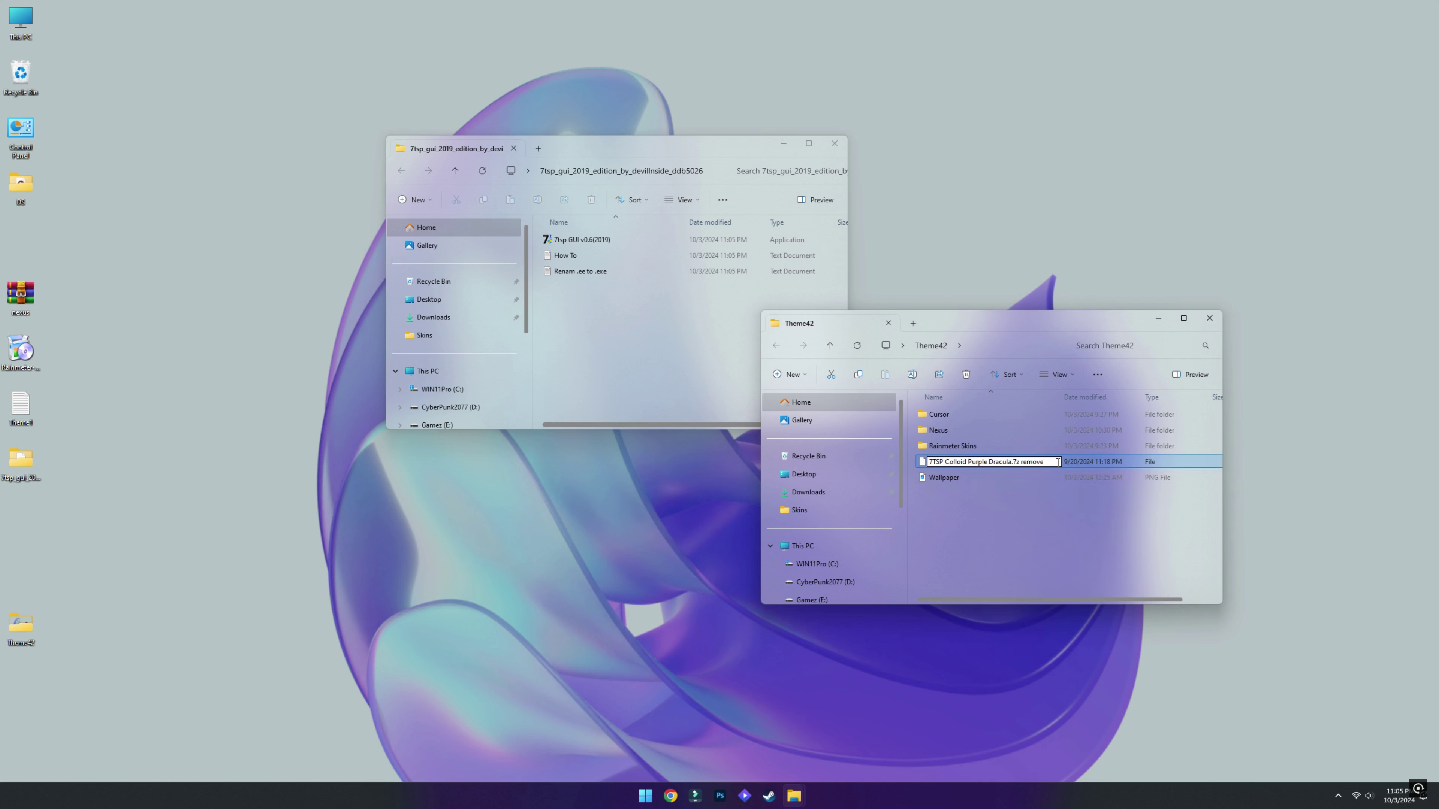
key("BackSpace")
key("BackSpace")
key("BackSpace")
key("BackSpace")
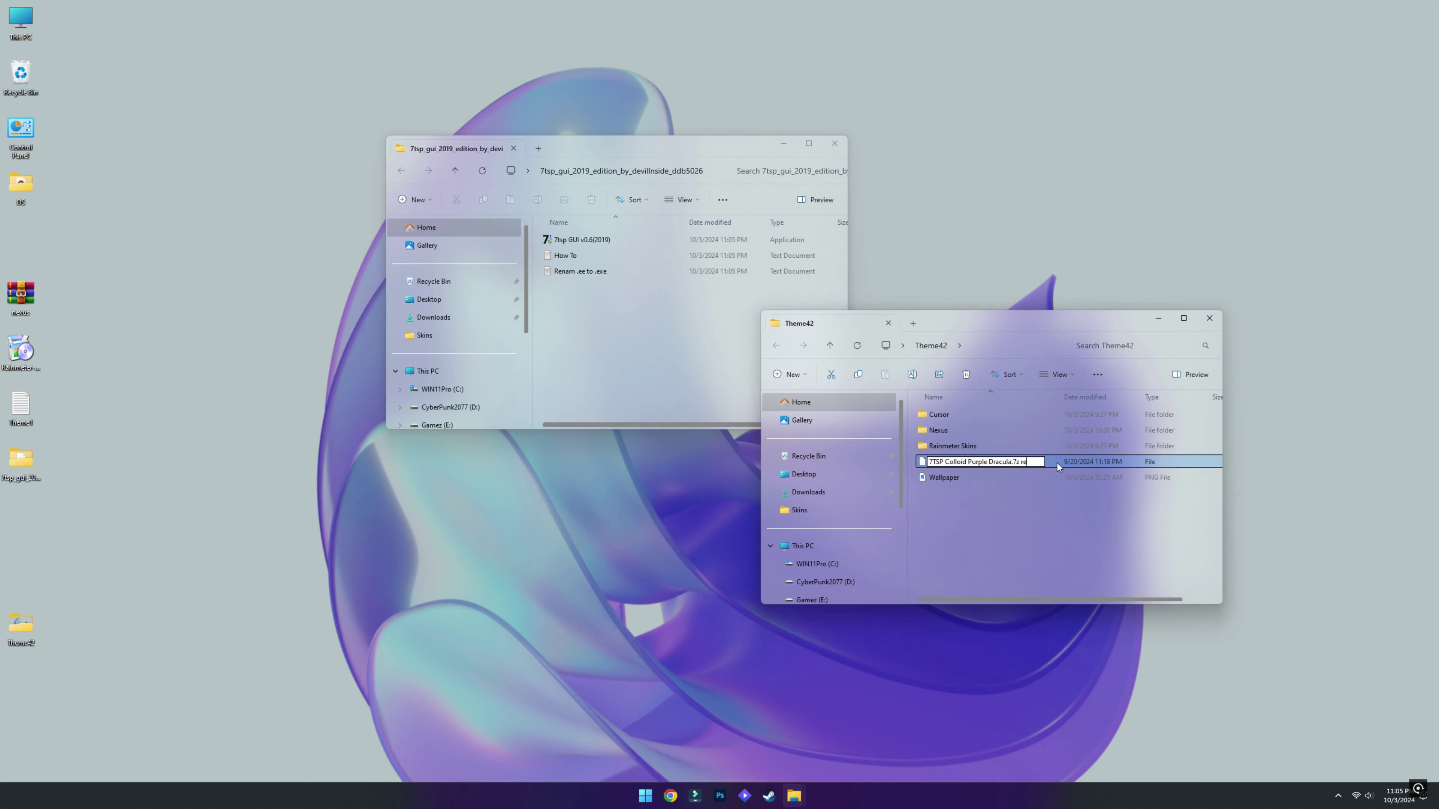
left_click(1048, 524)
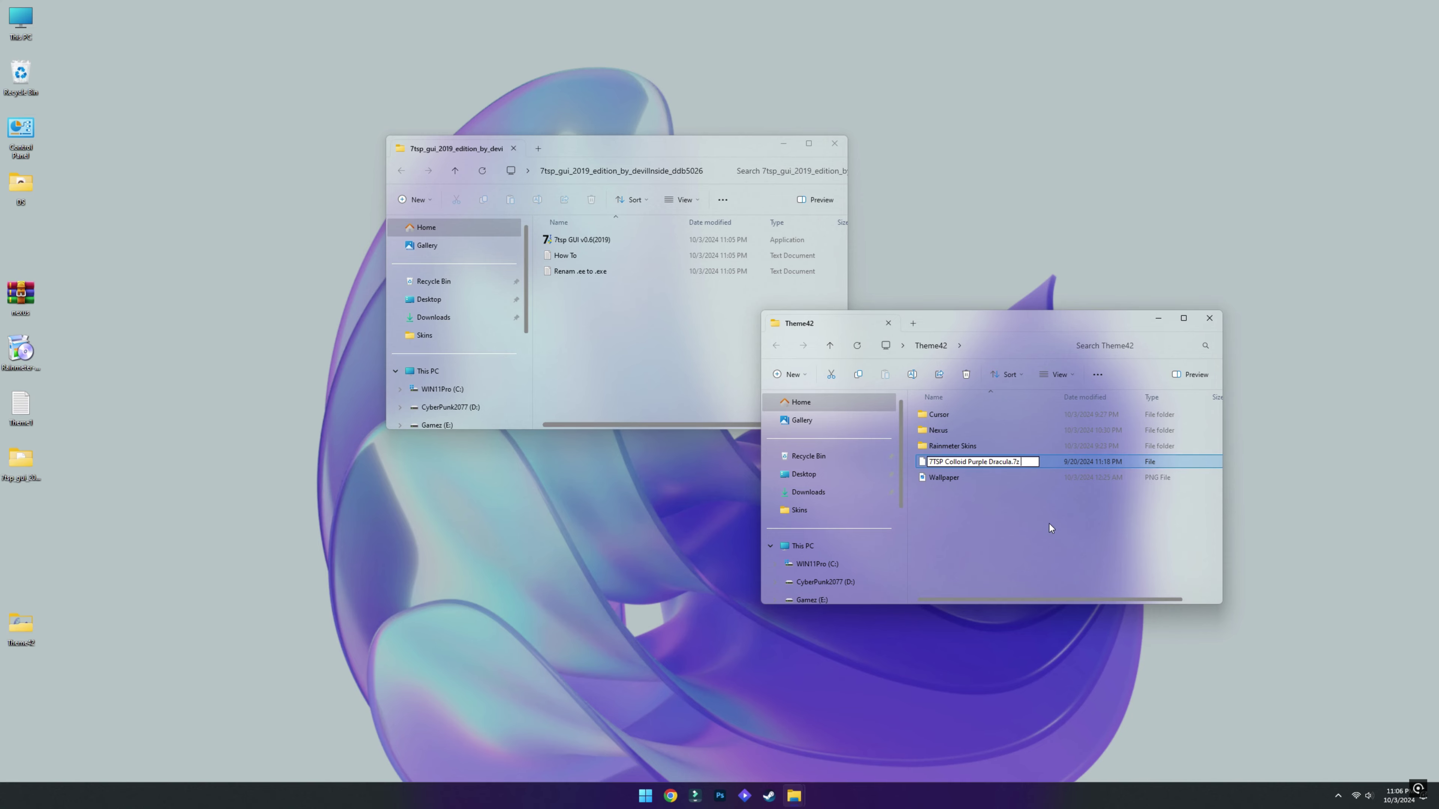
left_click(1209, 318)
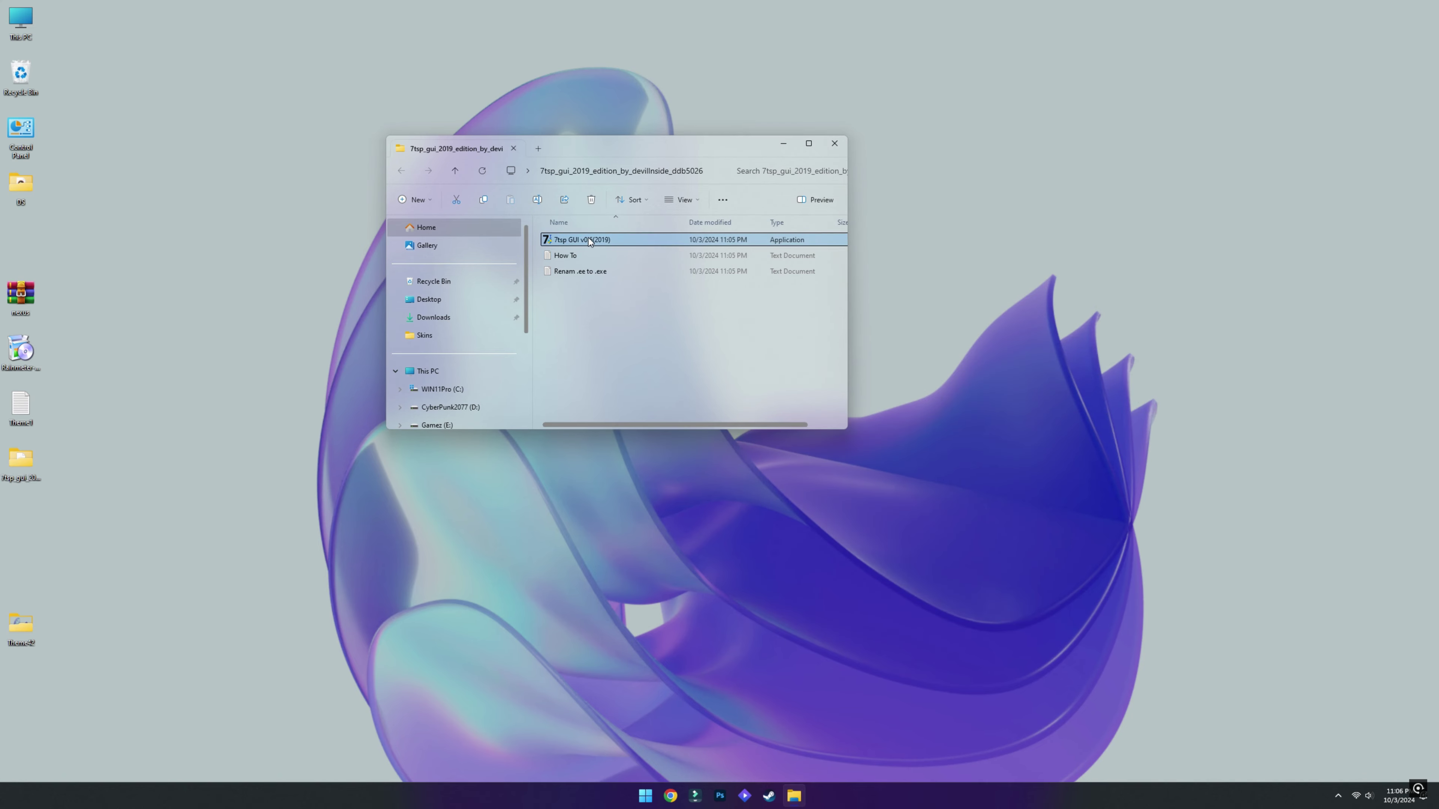
Launch 7tsp GUI v0.6(2019) with administrator permission and add 7TSP Colloid Purple Dracula from the desktop Theme42 folder as a custom pack.
double_click(588, 239)
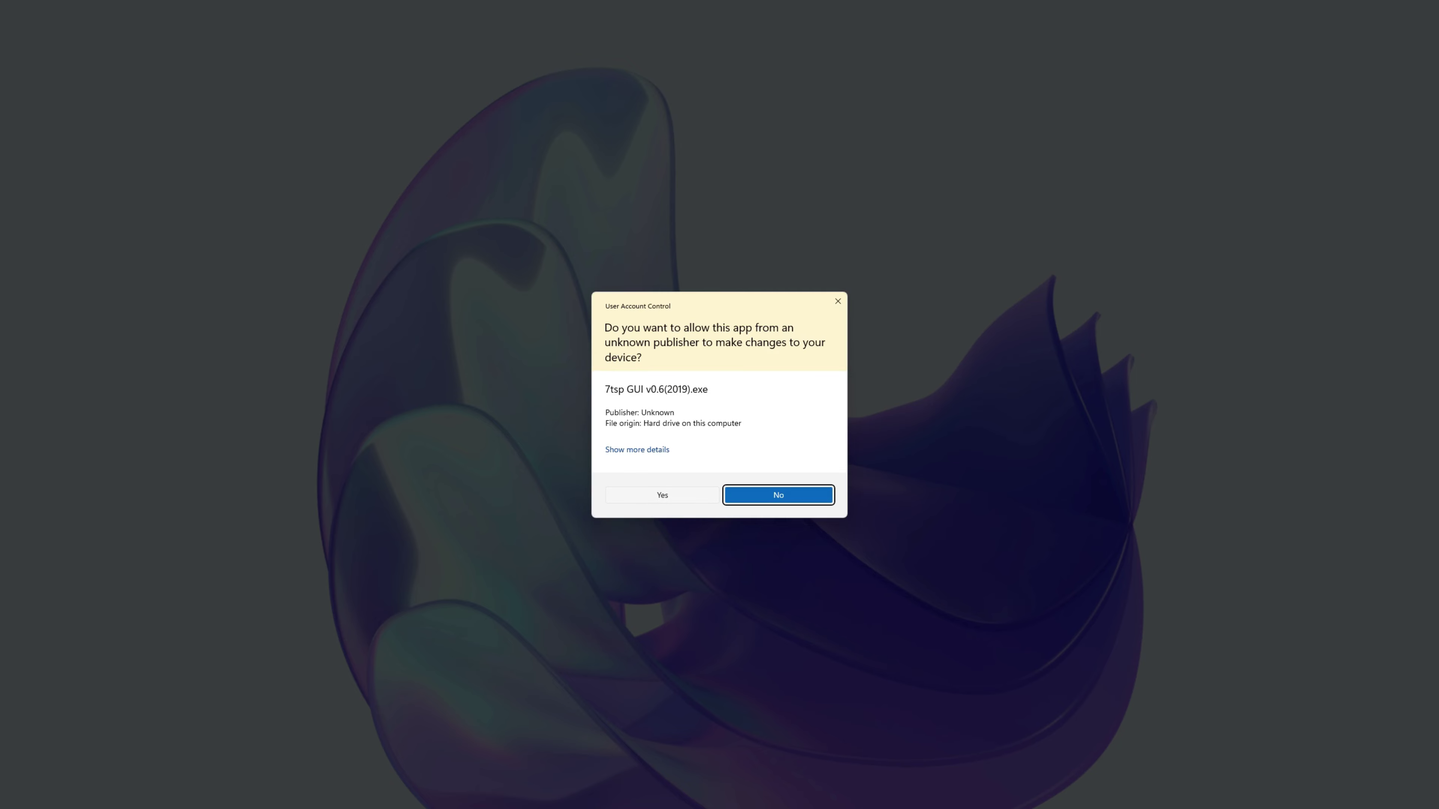
left_click(662, 495)
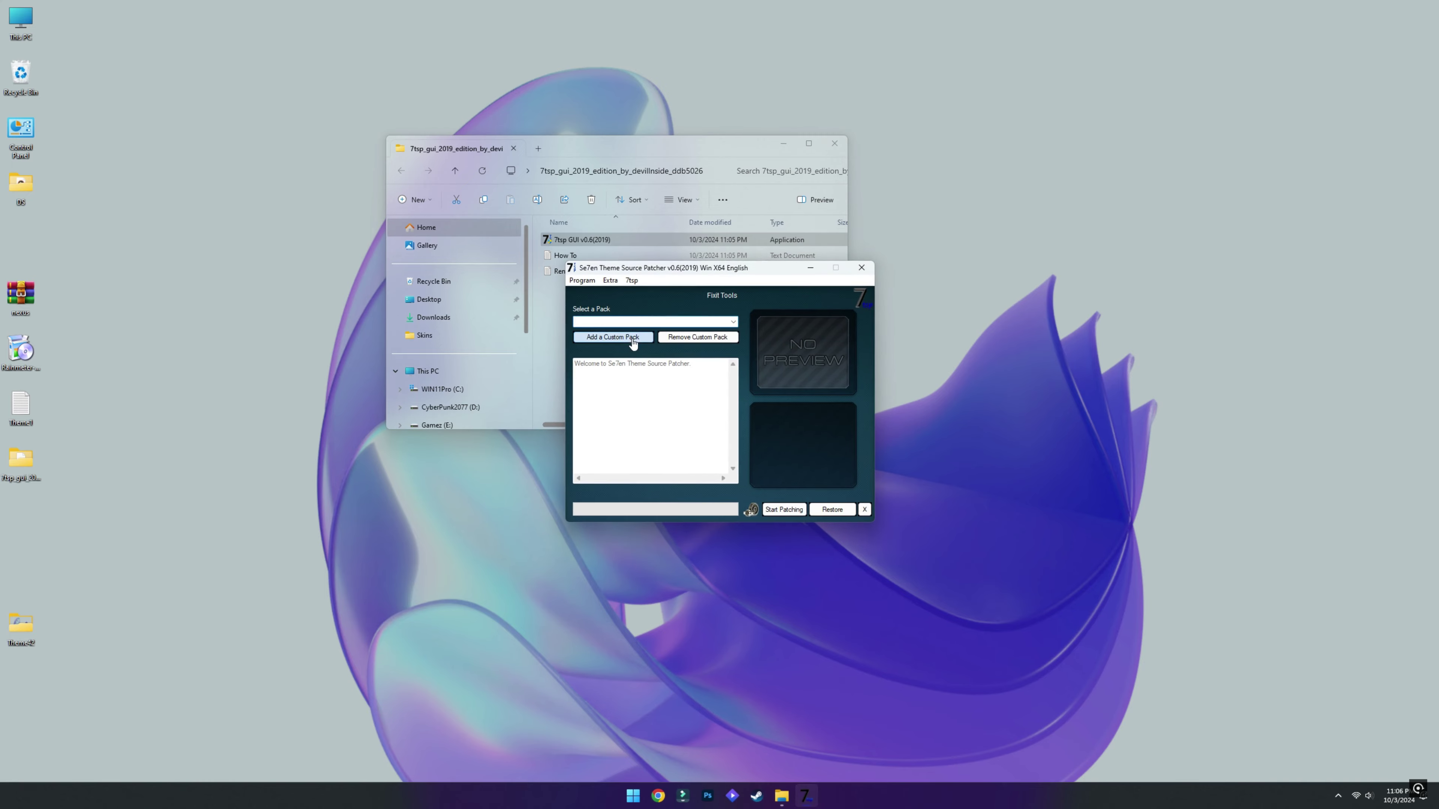
left_click(633, 339)
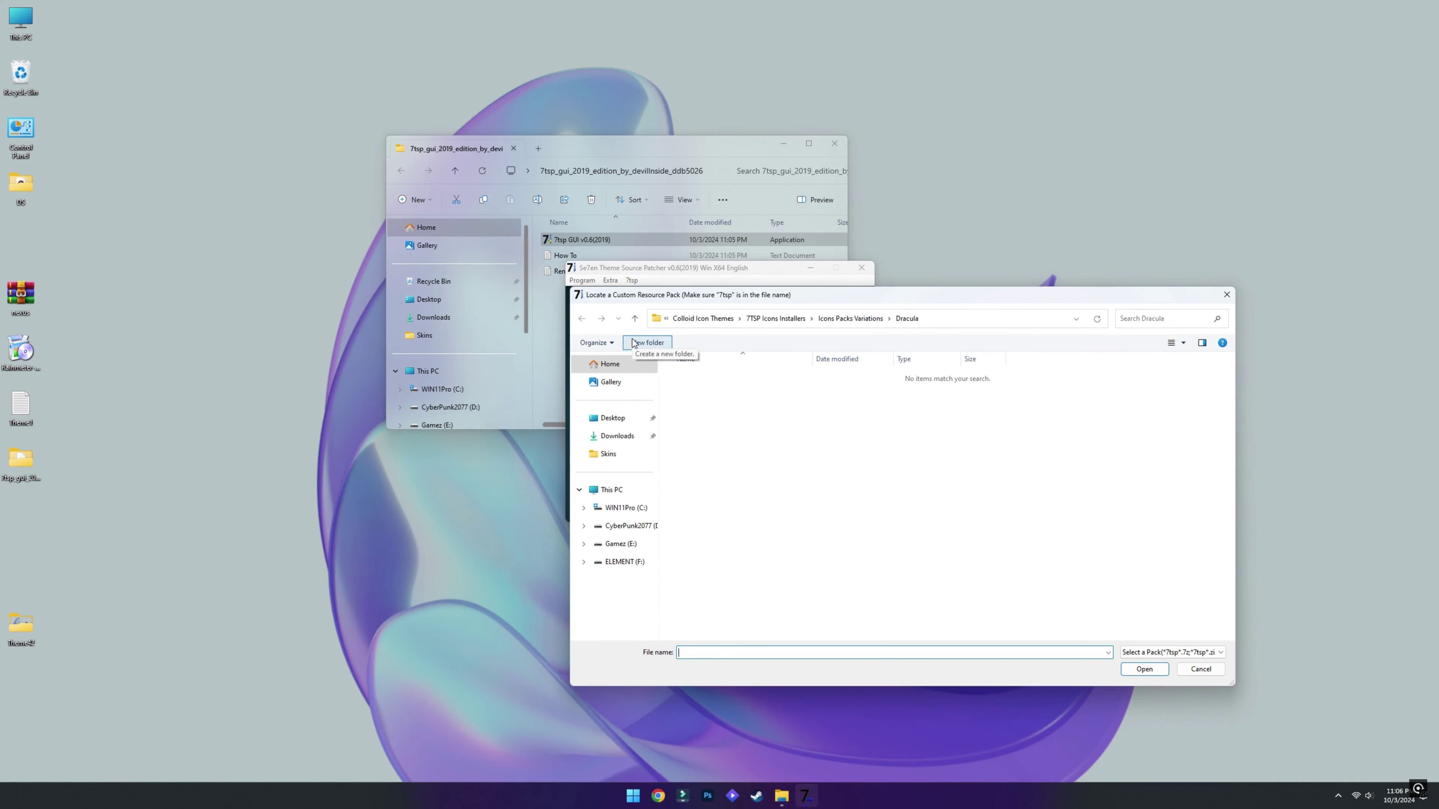
left_click(610, 419)
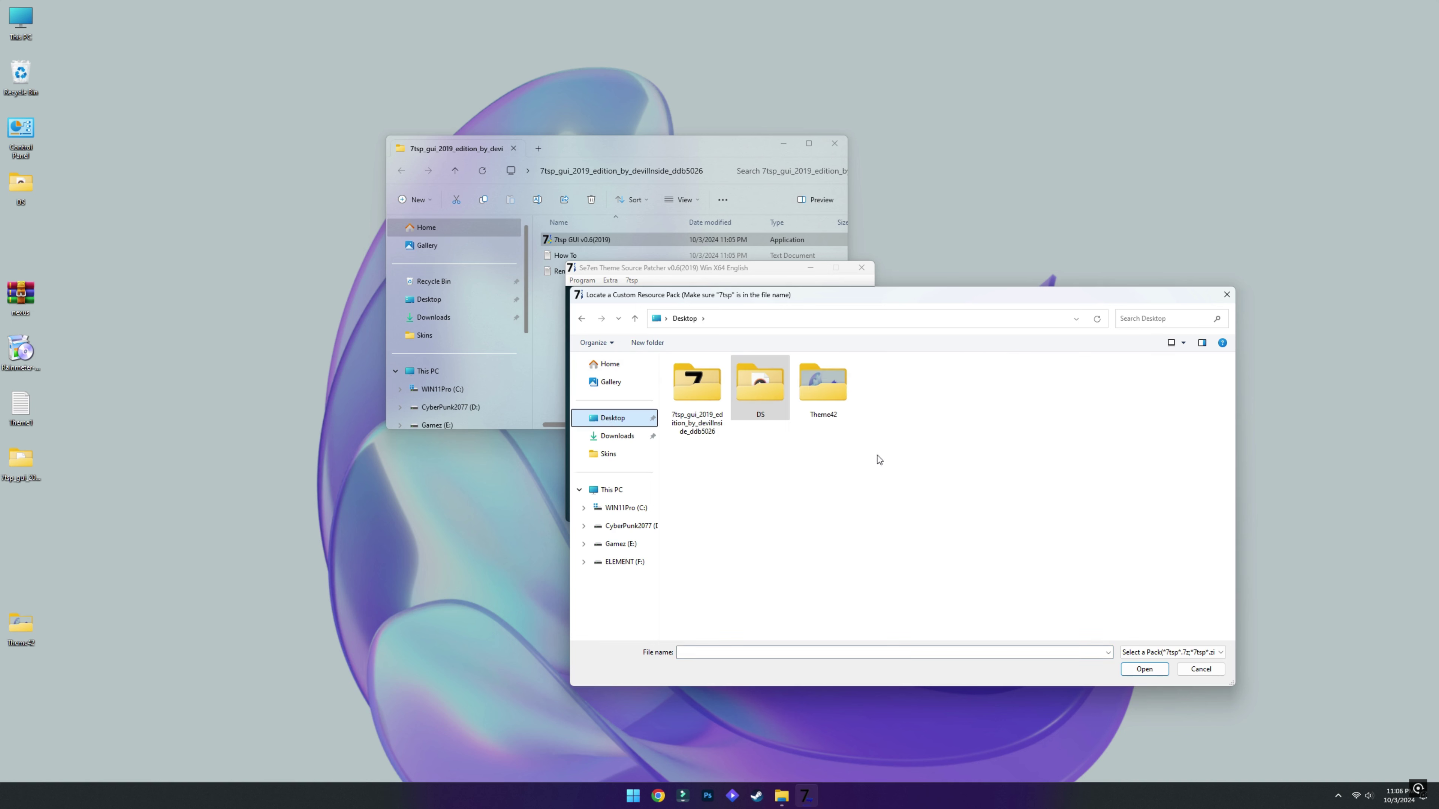
double_click(842, 385)
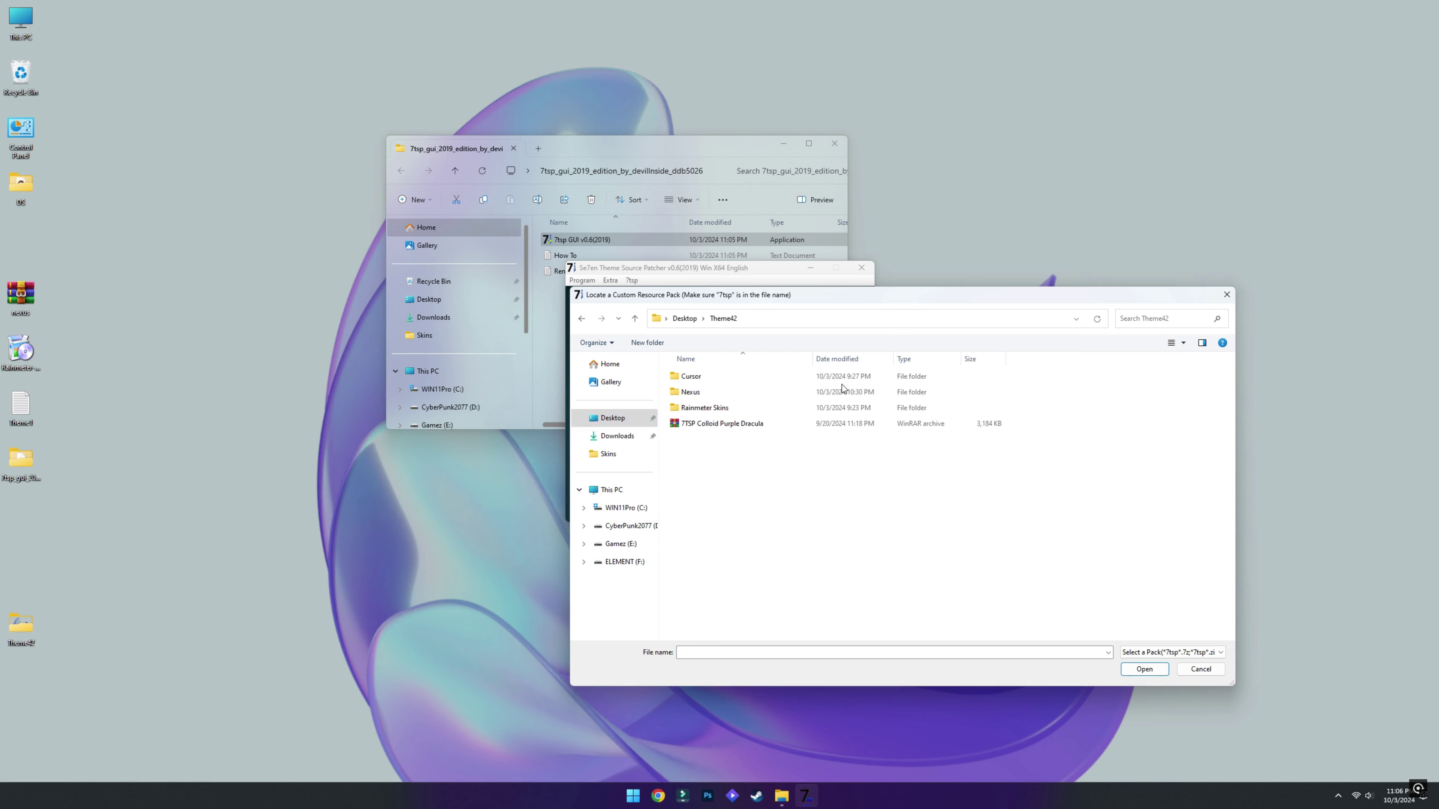
left_click(731, 429)
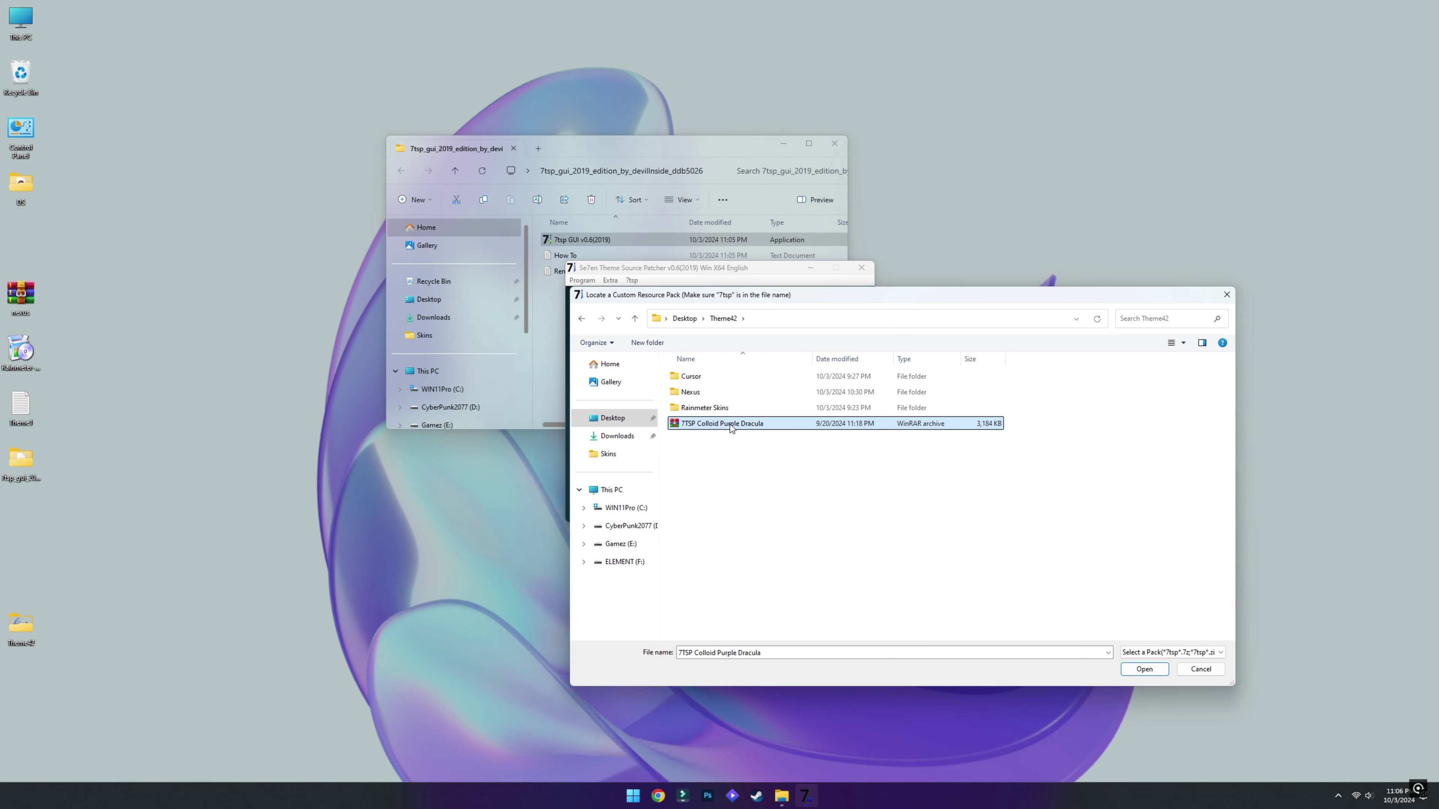
left_click(1144, 669)
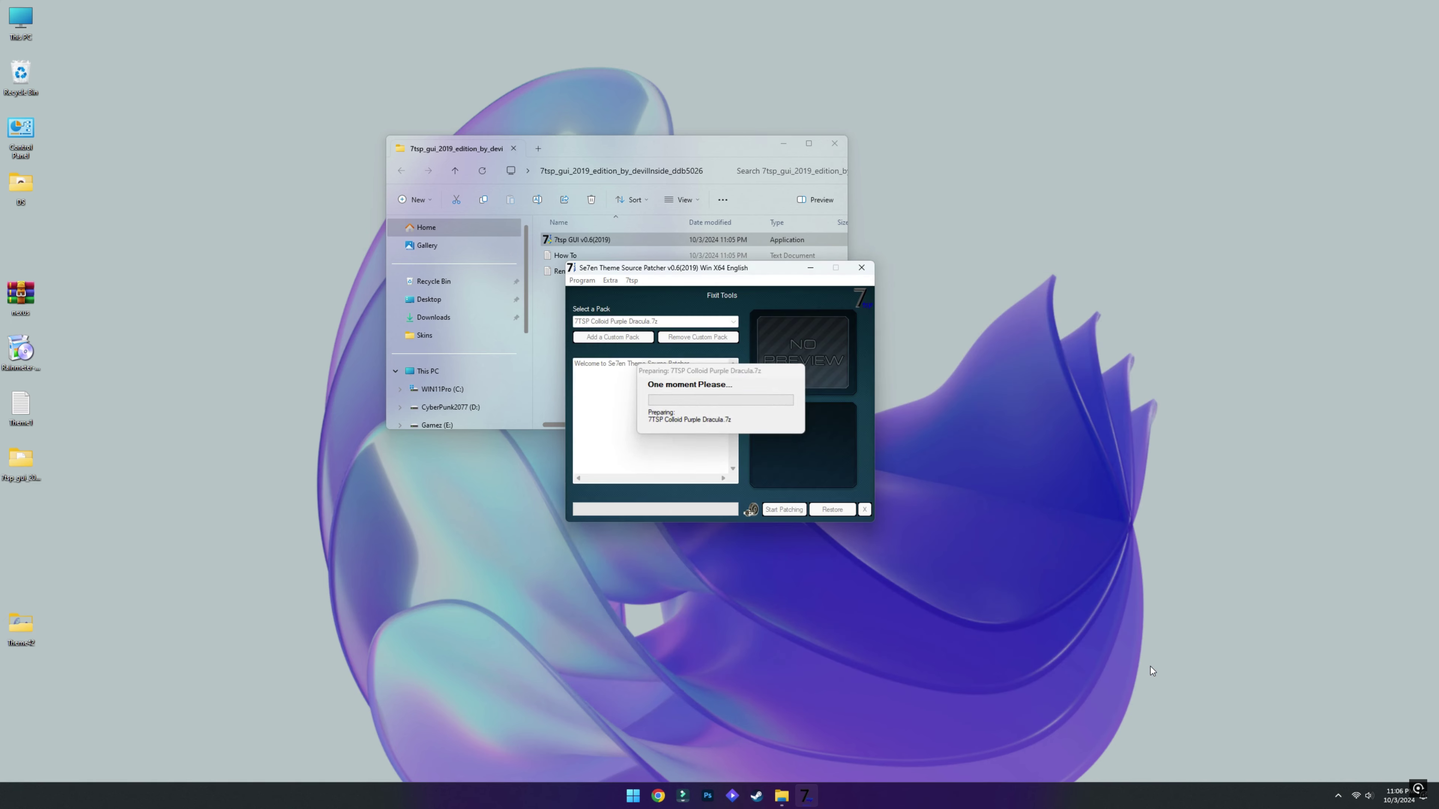
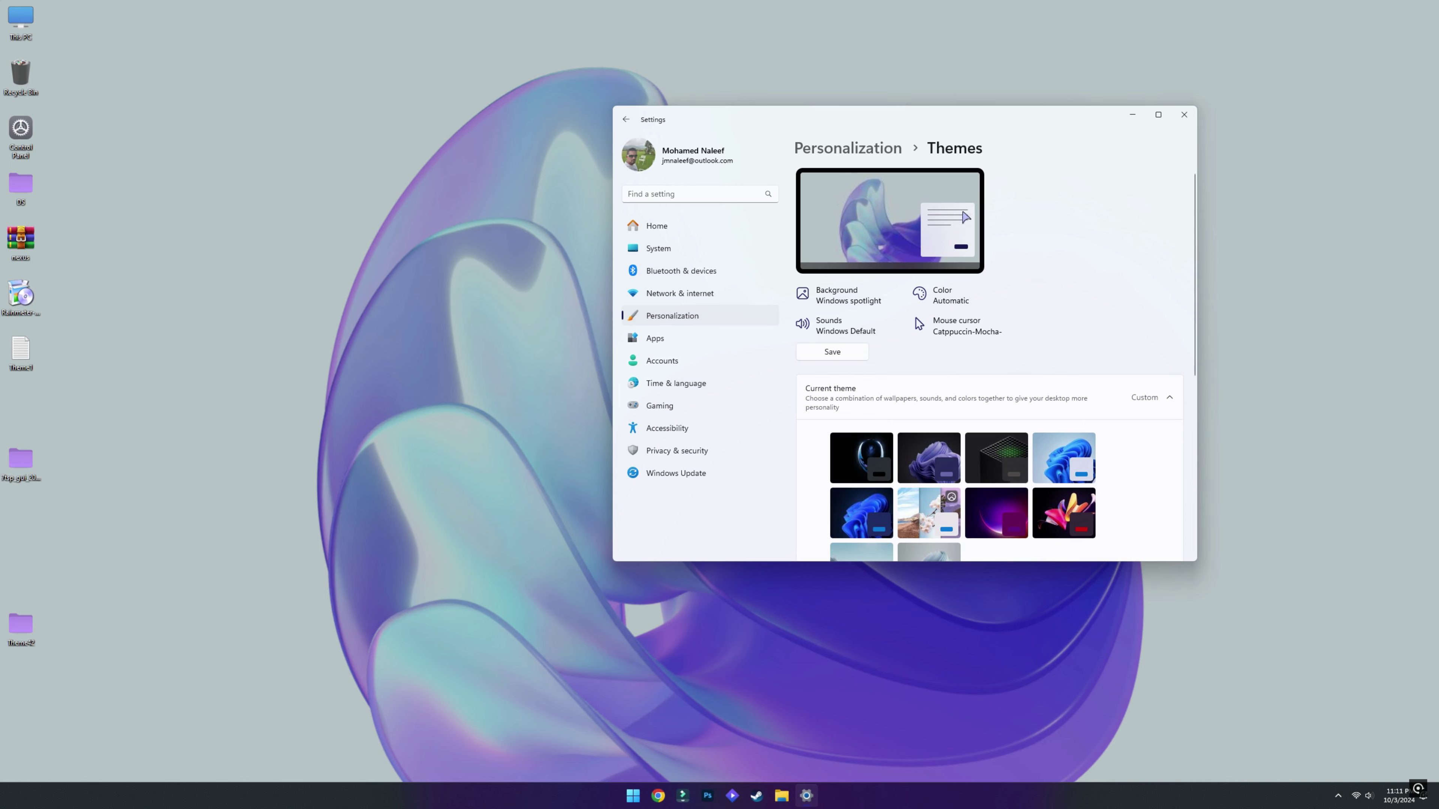
Close the Themes settings window and delete the extracted 7tsp GUI folder from the desktop.
left_click(1183, 115)
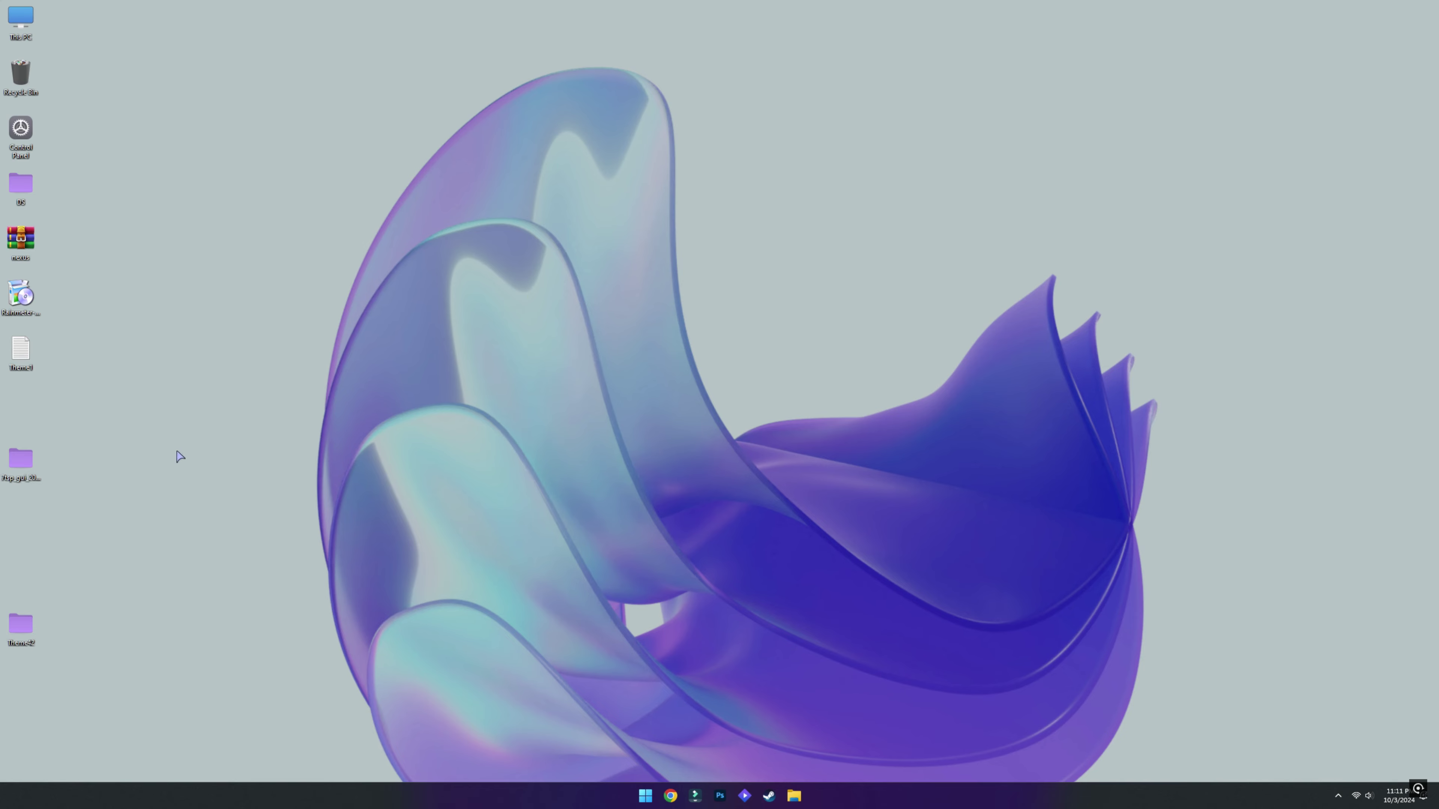
right_click(18, 470)
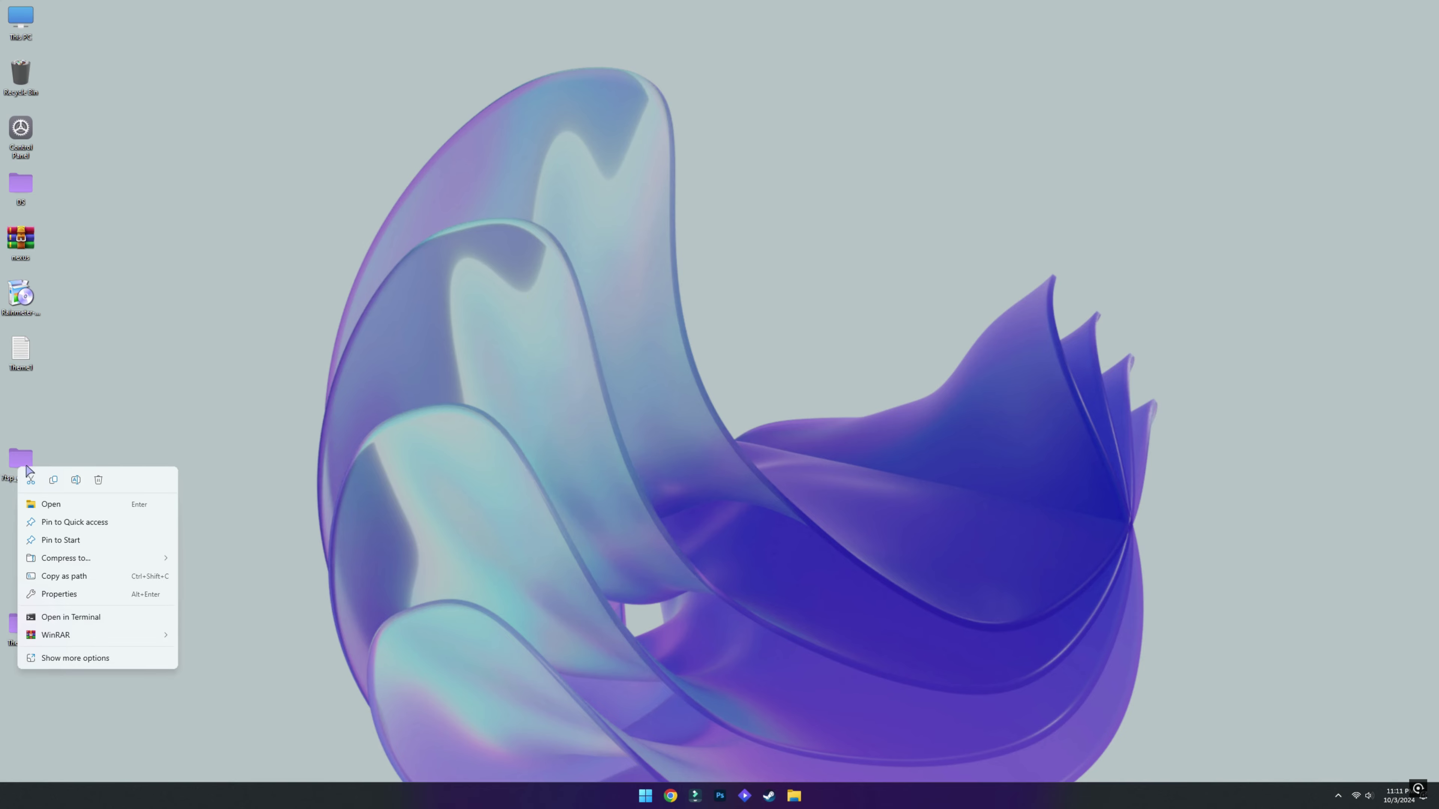
left_click(104, 481)
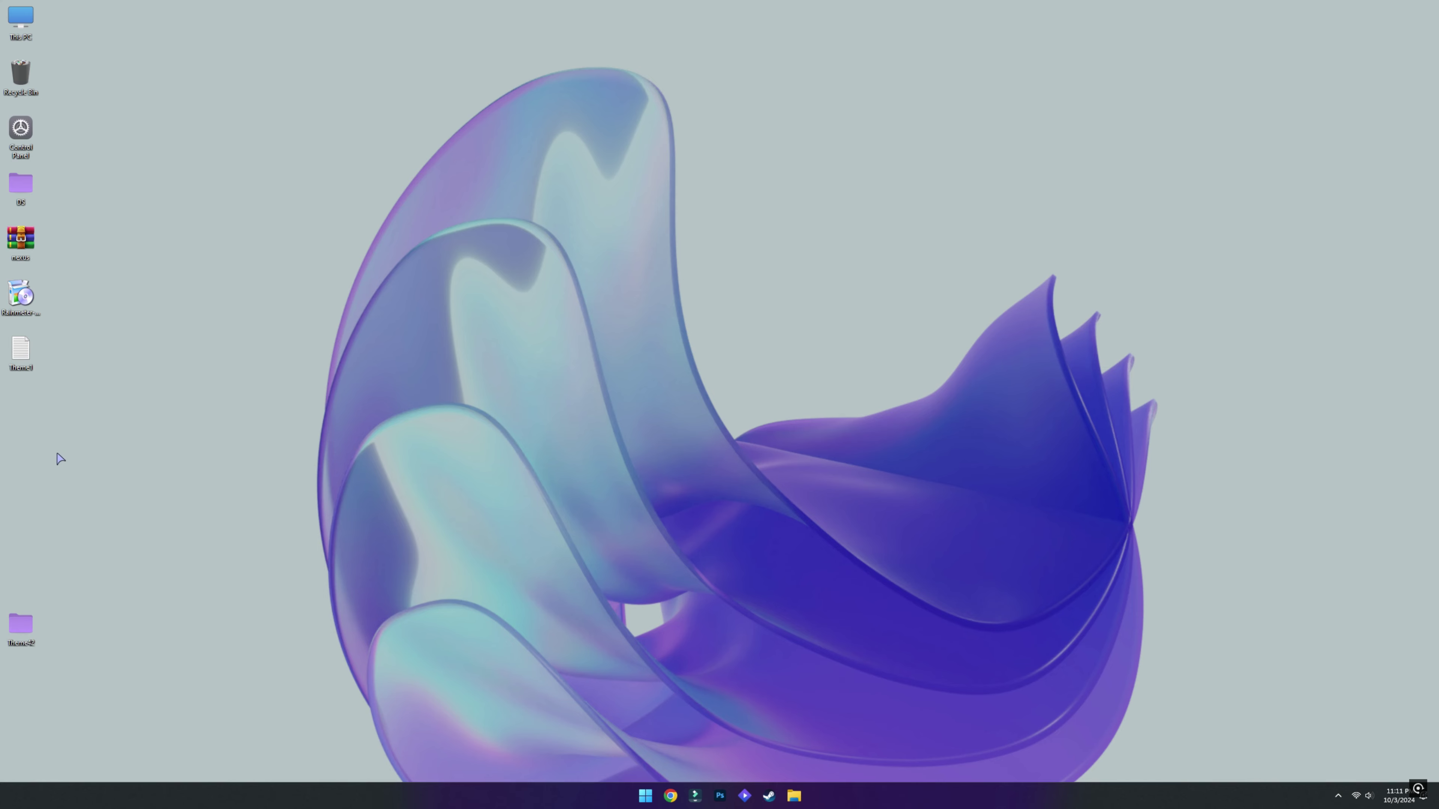
Install Rainmeter in English to C:\Program Files\Rainmeter with the 64-bit version and launch on startup enabled, and run it on finishing.
double_click(22, 299)
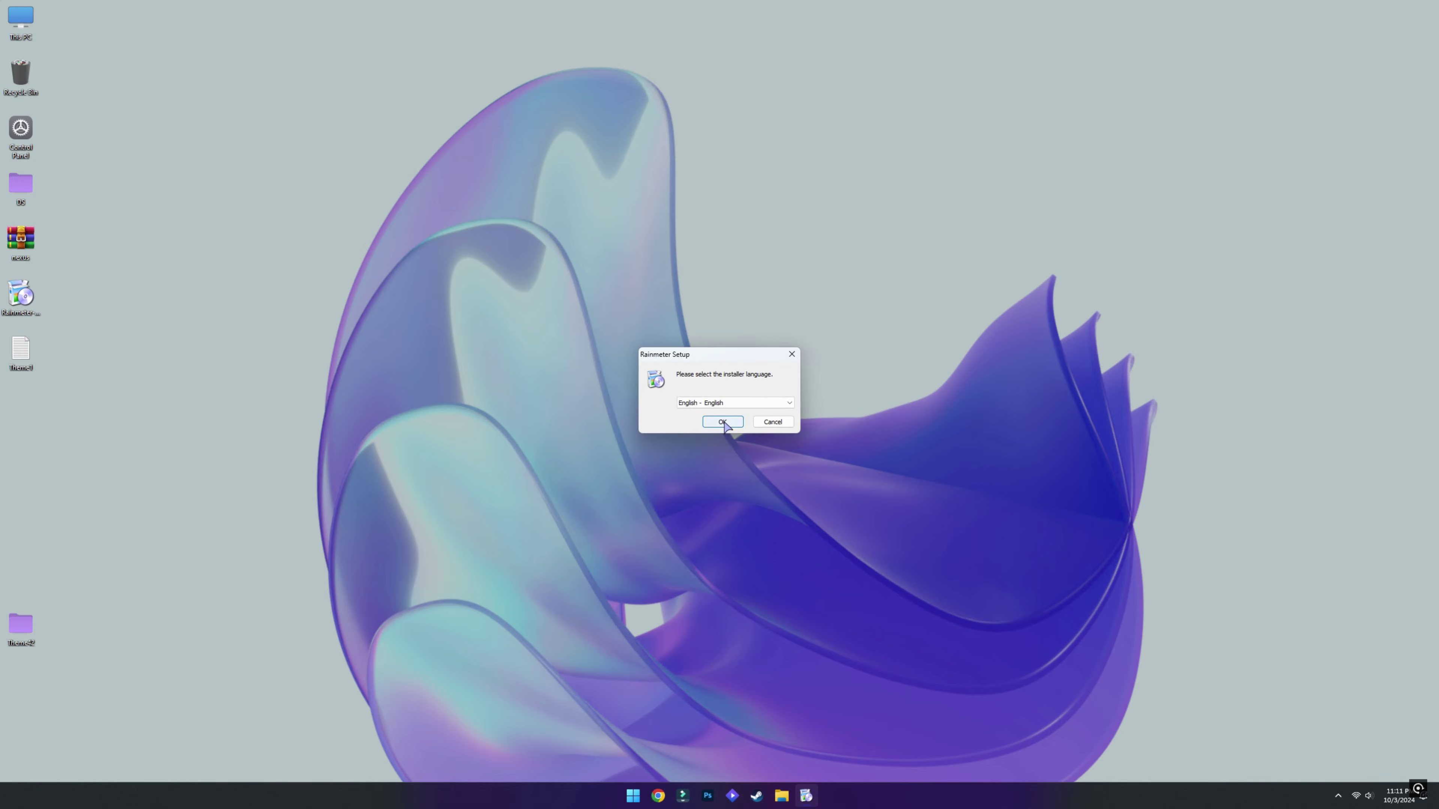
left_click(723, 422)
left_click(786, 487)
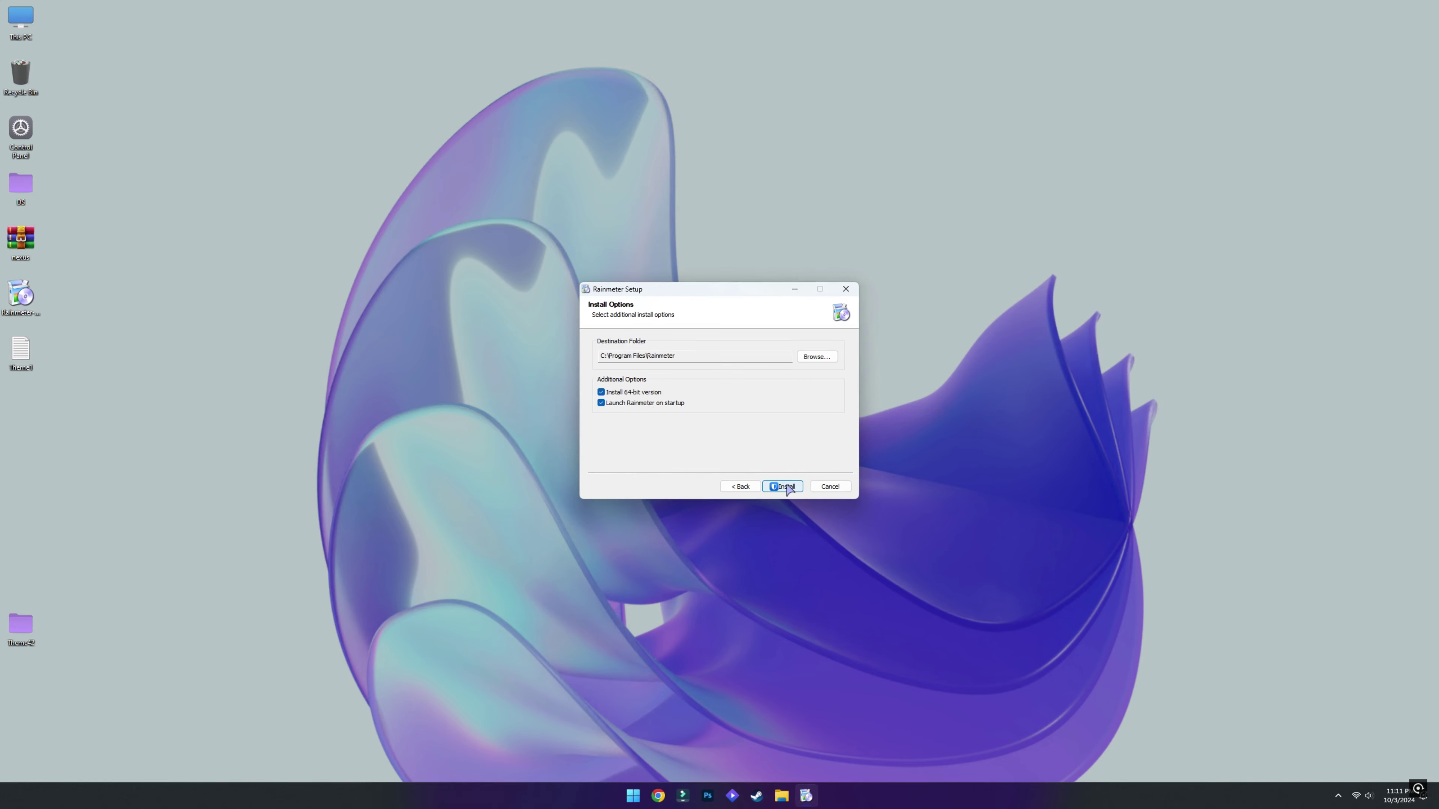
left_click(783, 487)
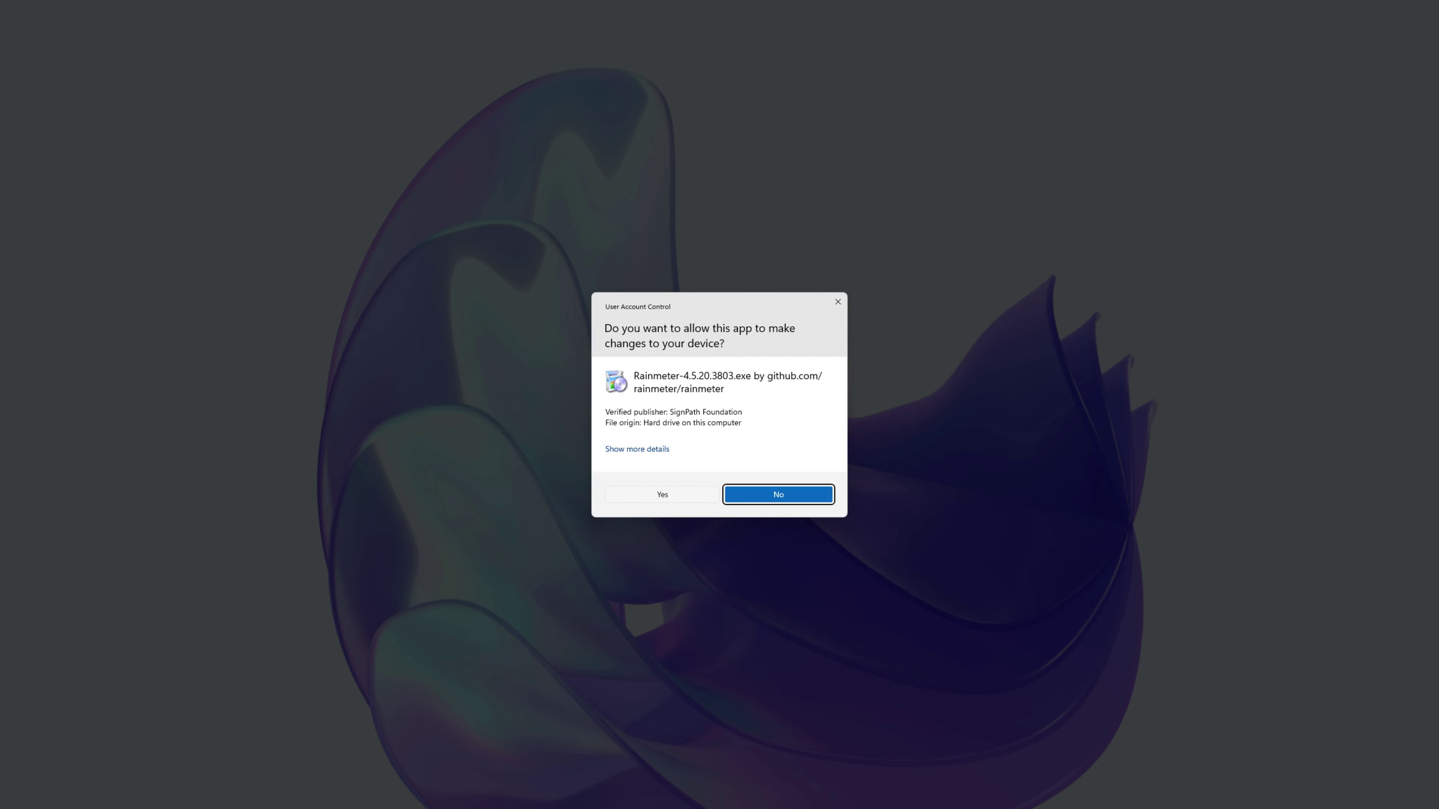
left_click(662, 494)
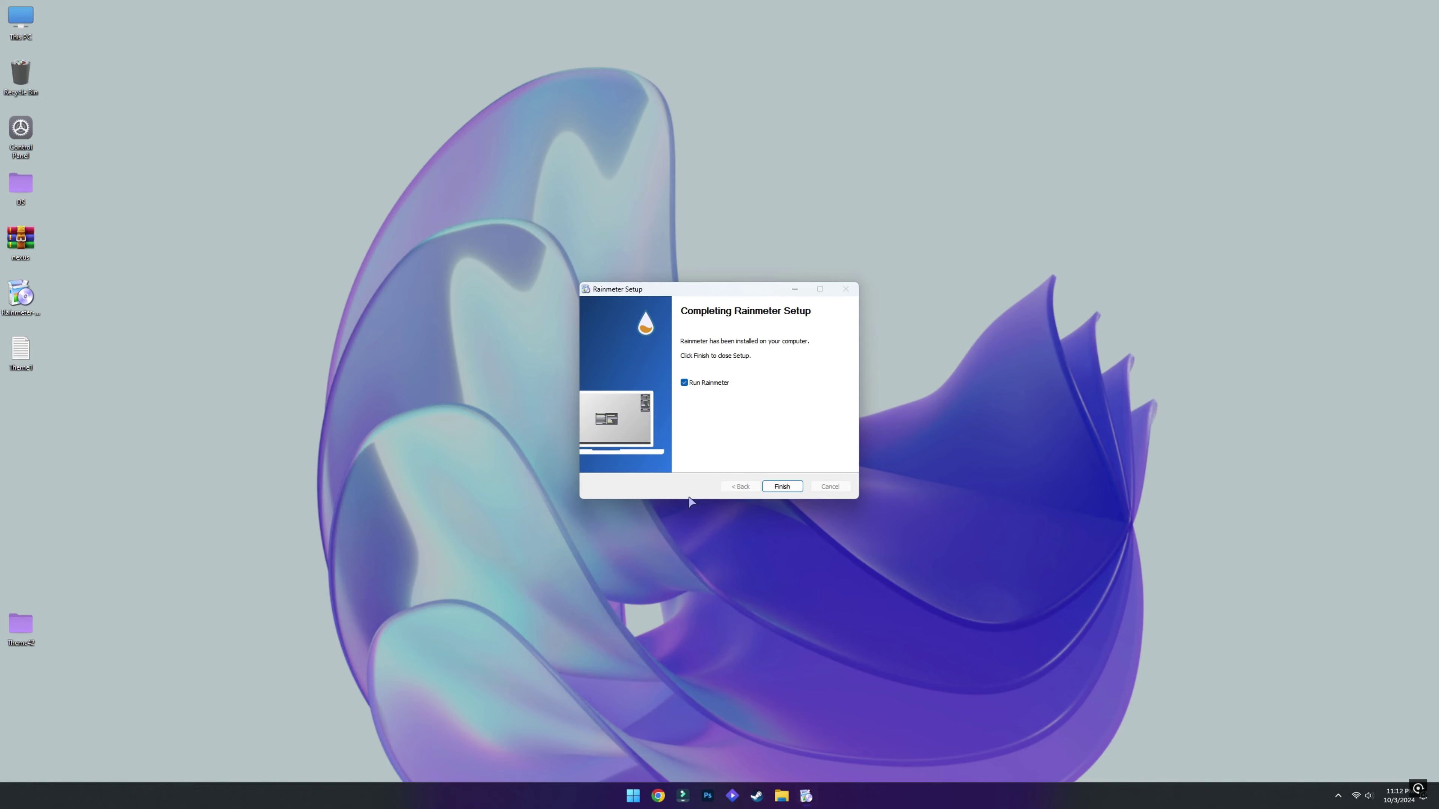
left_click(781, 486)
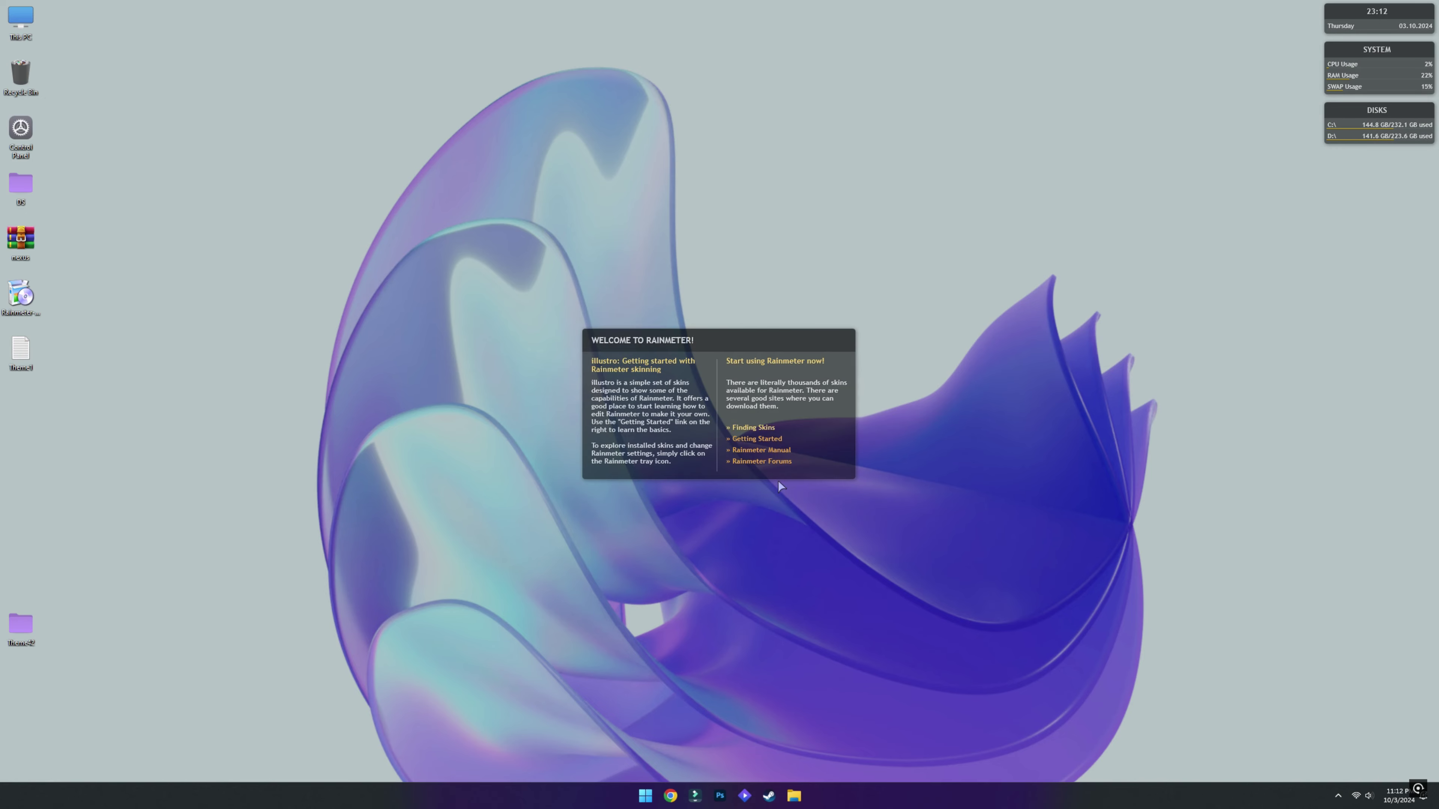
Unload the default illustro Welcome, Disk, System and Clock skins from the desktop.
right_click(677, 406)
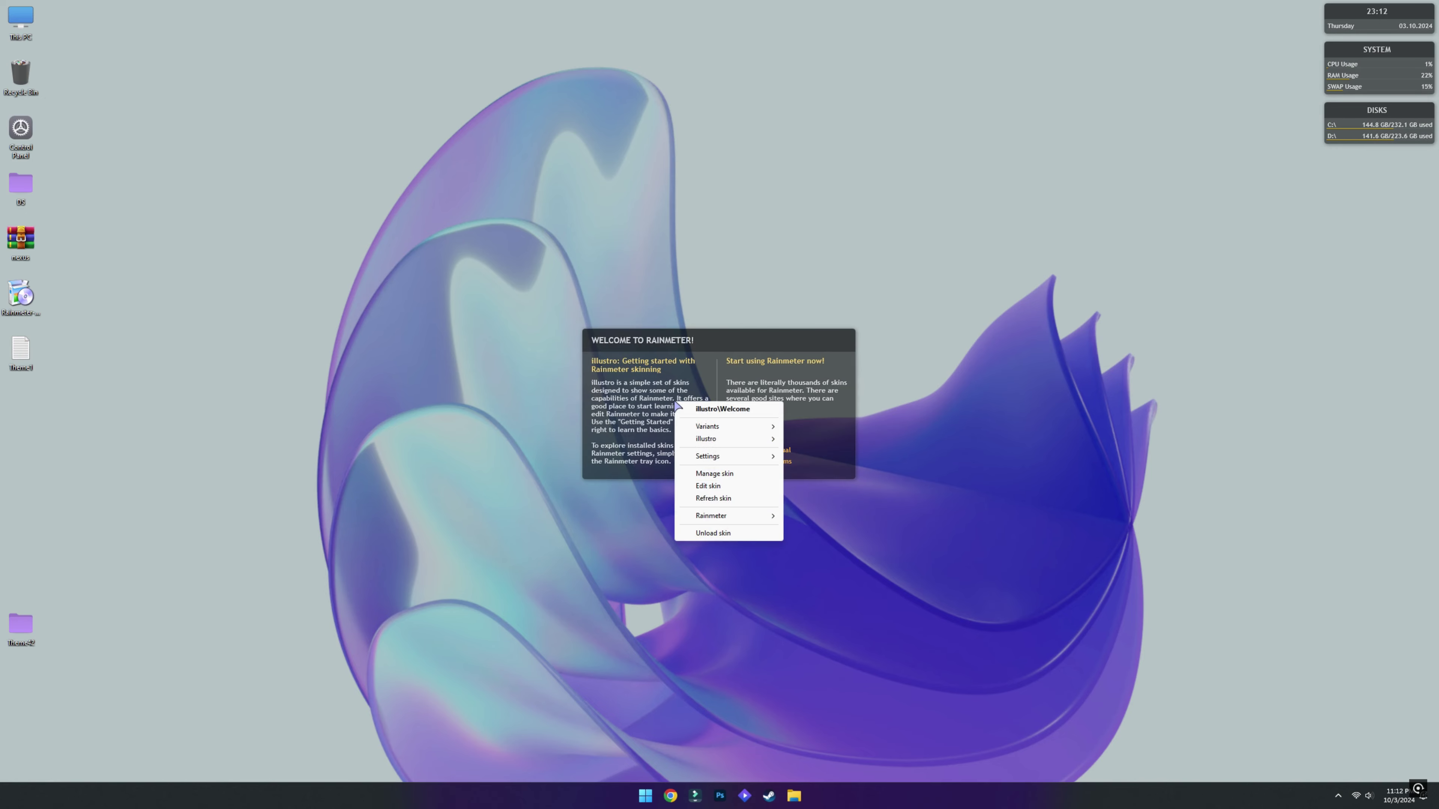
left_click(725, 532)
right_click(1375, 135)
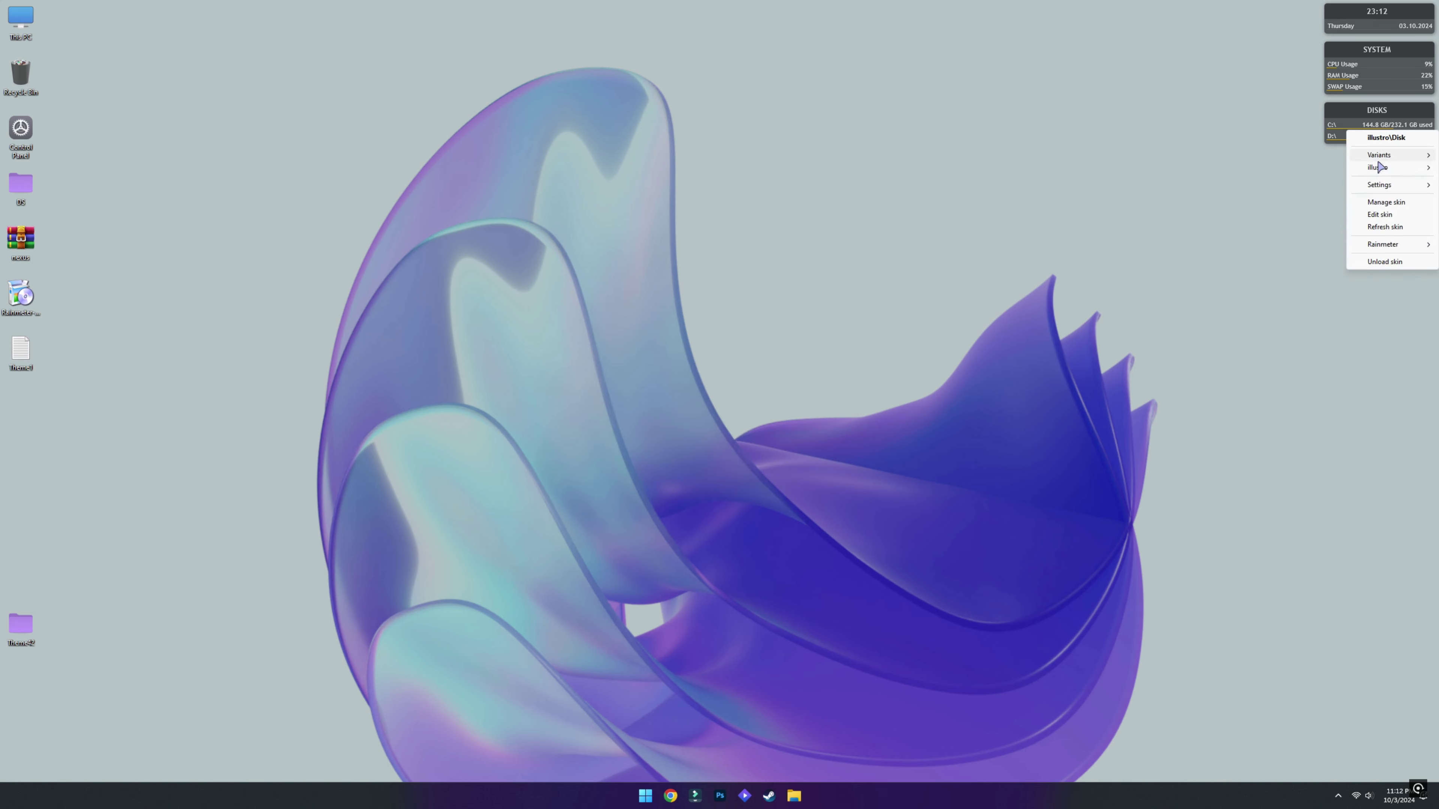
left_click(1382, 262)
right_click(1373, 75)
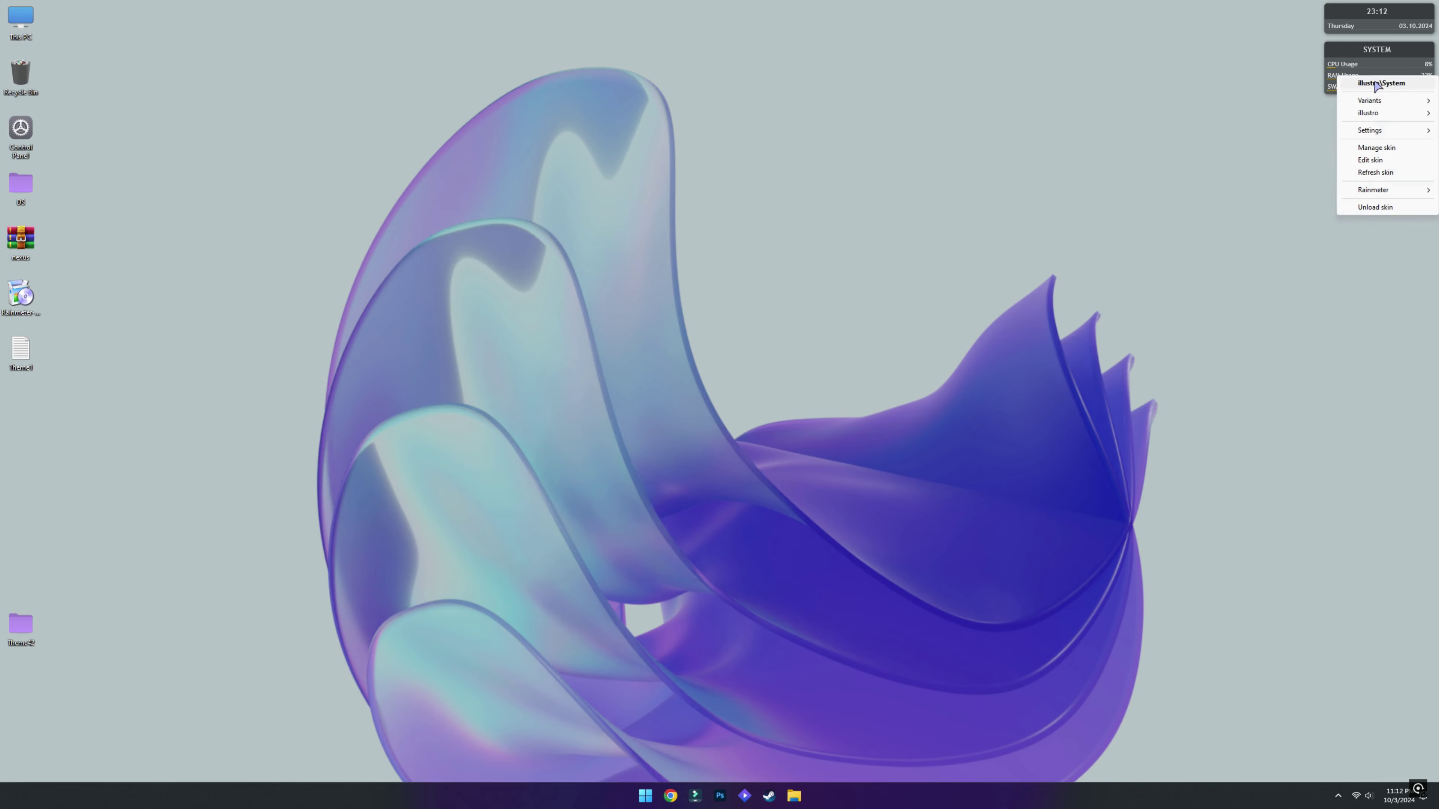
left_click(1383, 207)
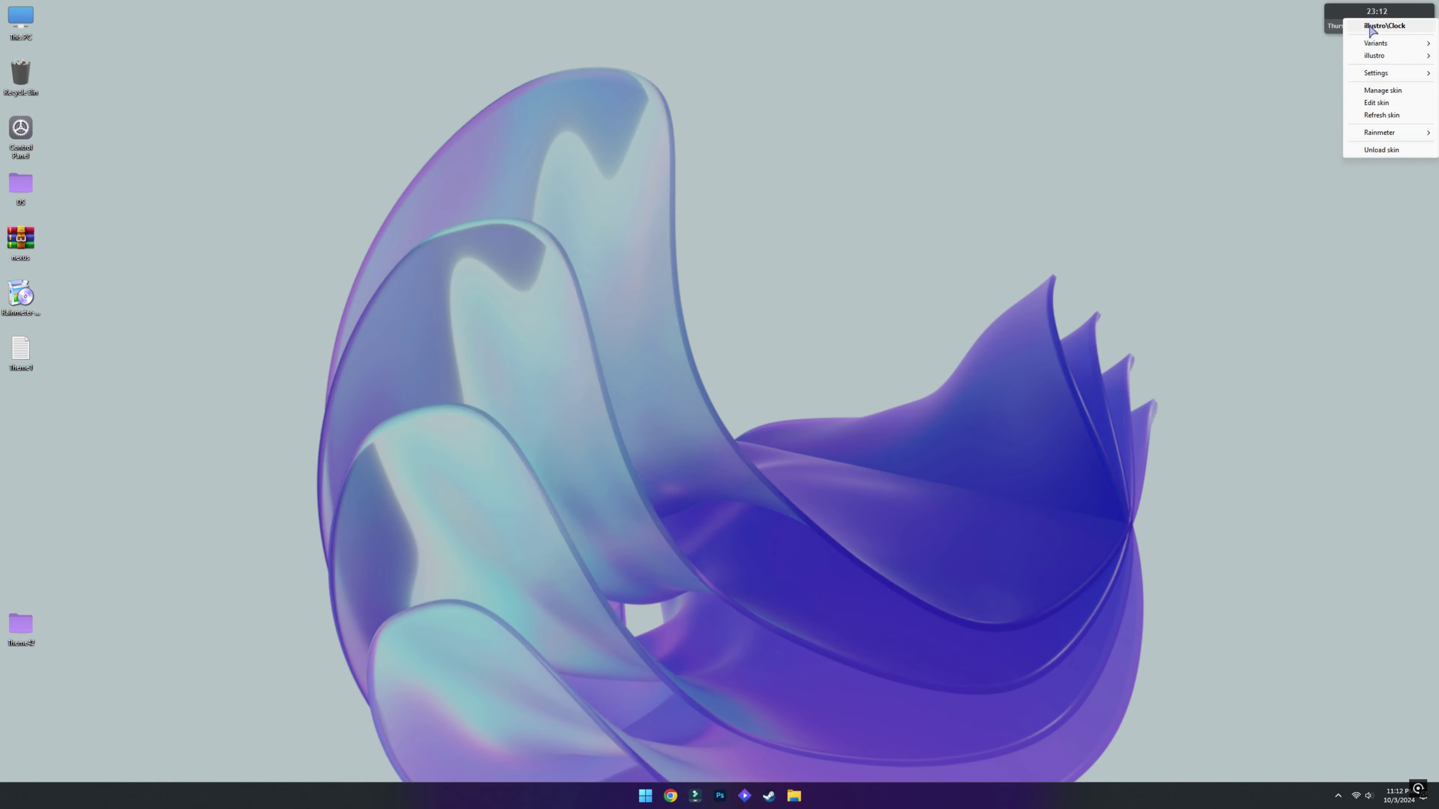
right_click(1366, 21)
left_click(1369, 150)
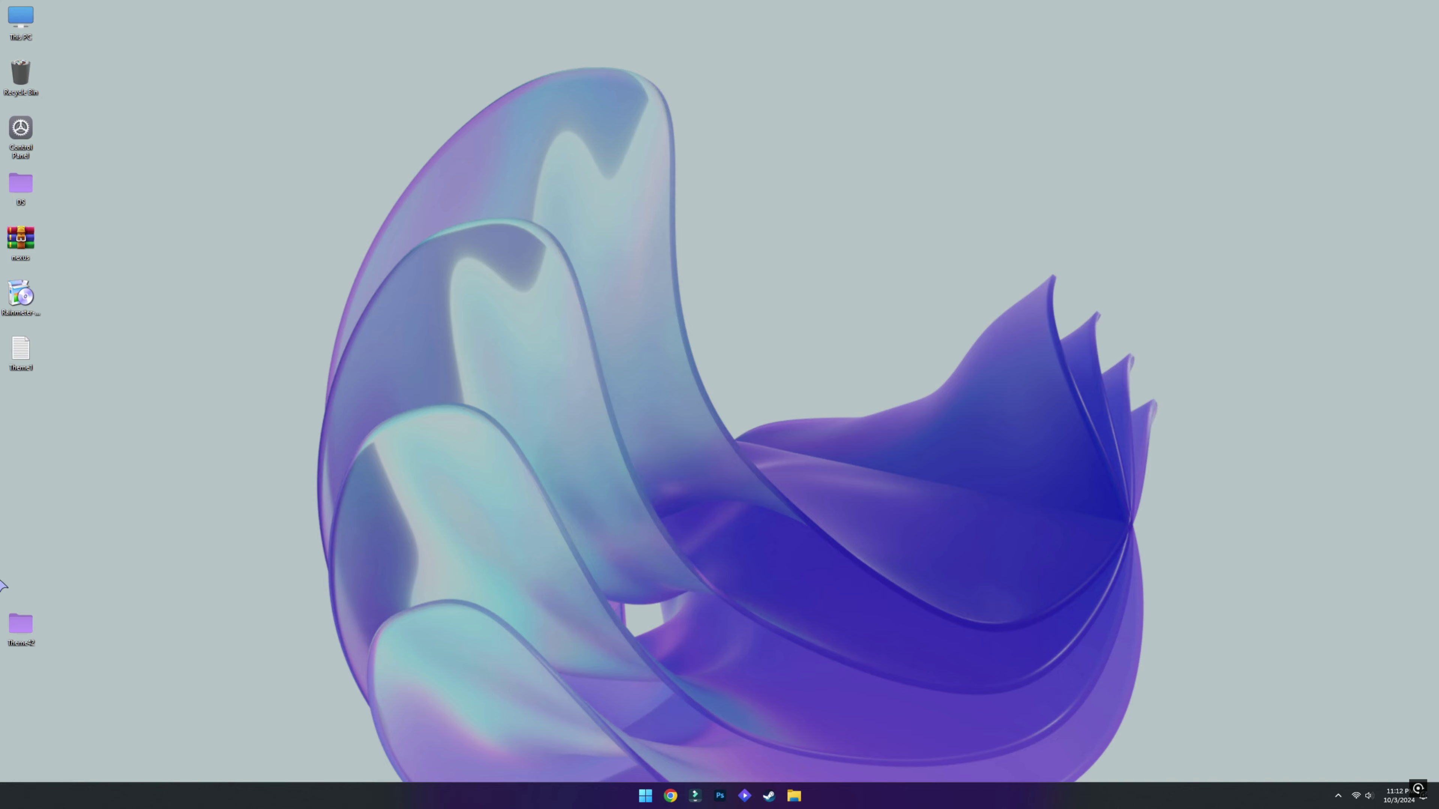
Install the catppuccin skin package from the Rainmeter Skins folder inside Theme42.
double_click(21, 626)
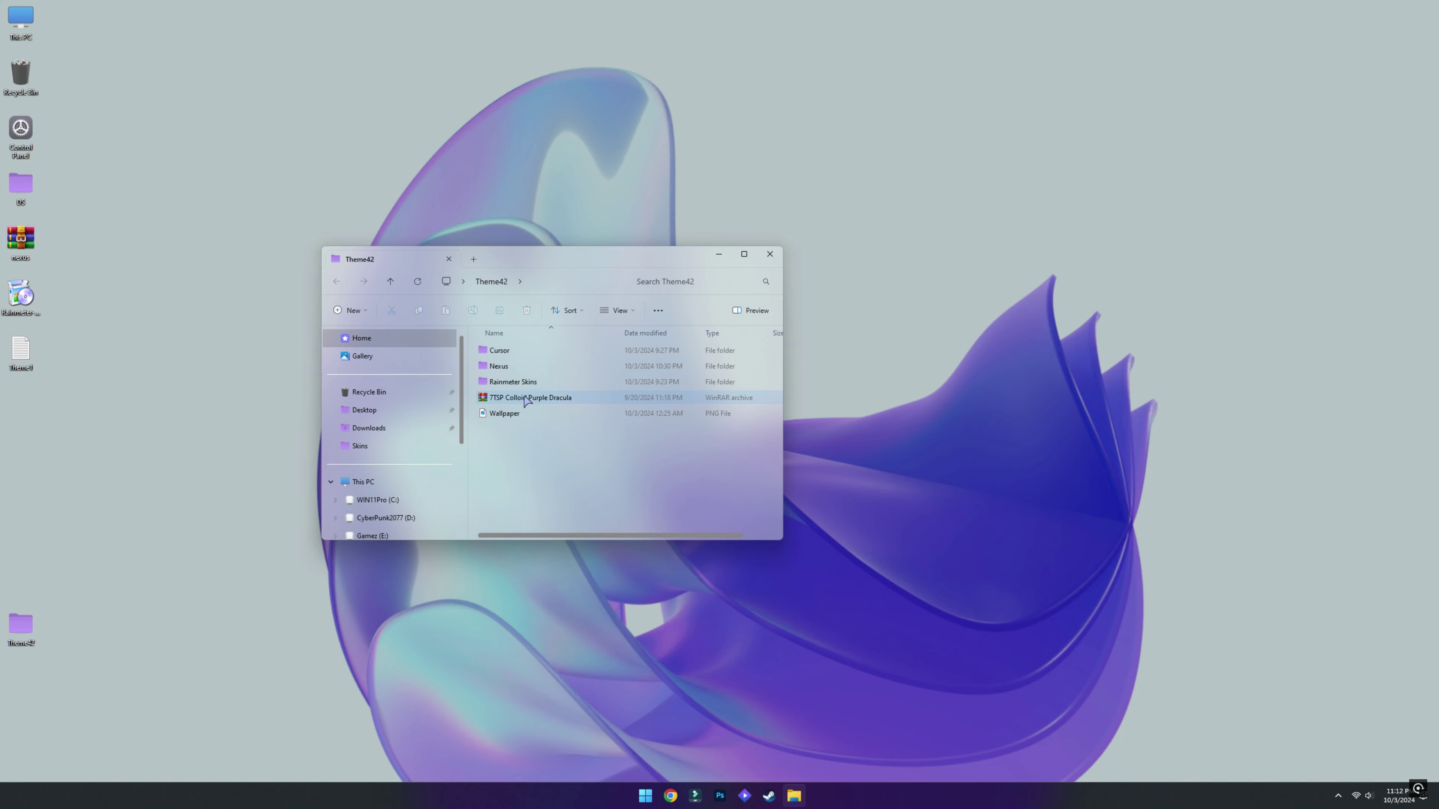
double_click(511, 383)
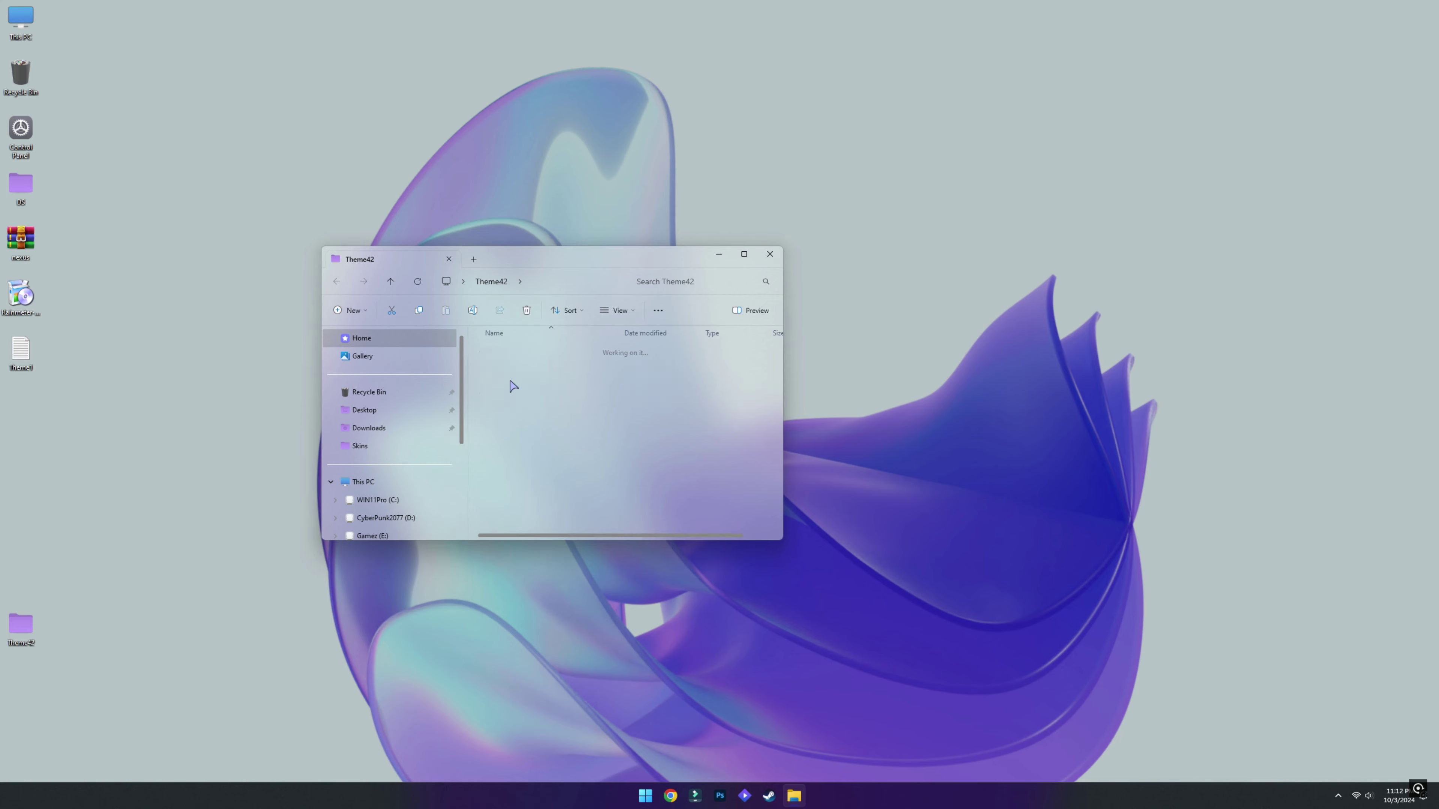
double_click(511, 351)
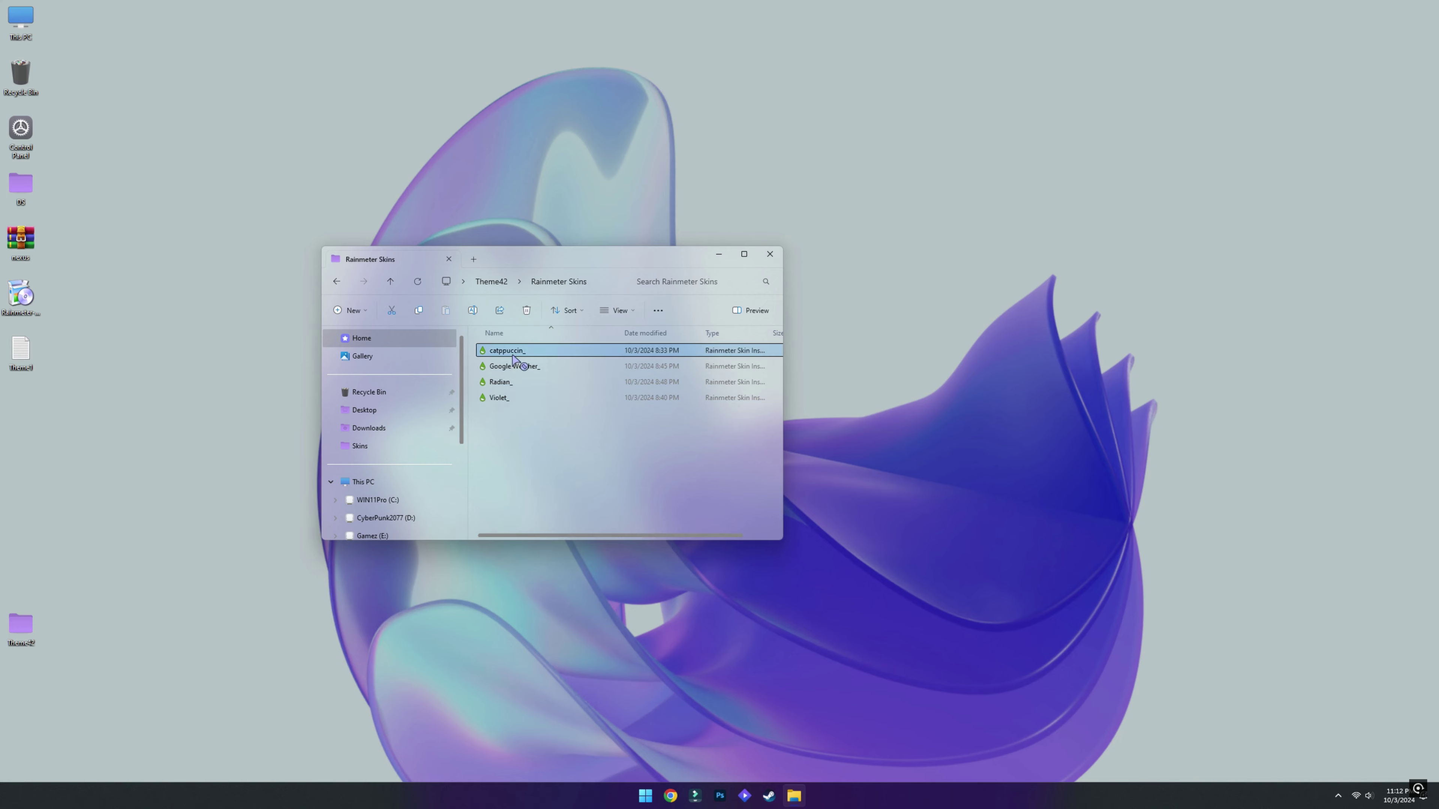
left_click(755, 485)
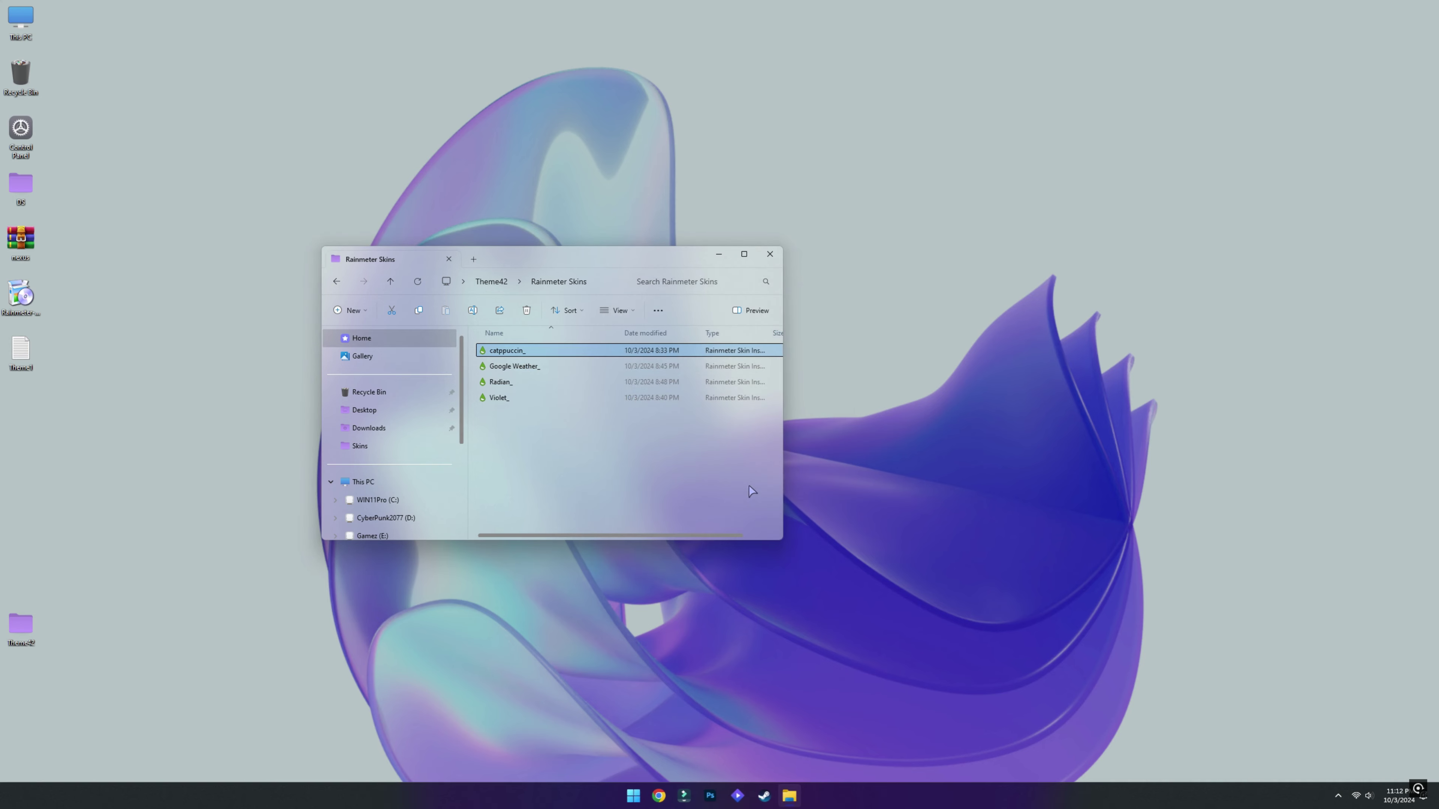
Install the Google Weather, Radian and Violet skin packages with their included layouts and close the Rainmeter Skins folder.
double_click(516, 367)
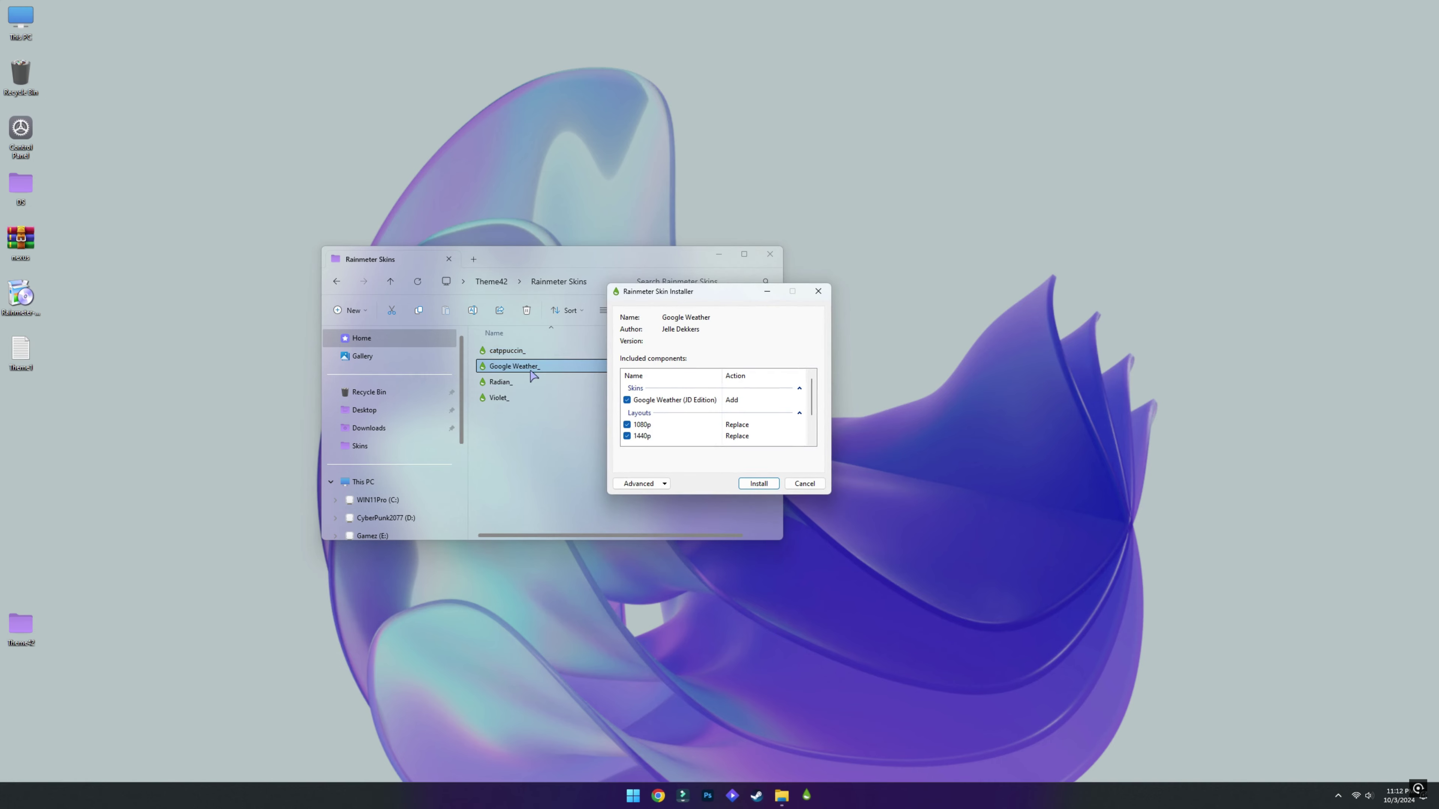
left_click(754, 484)
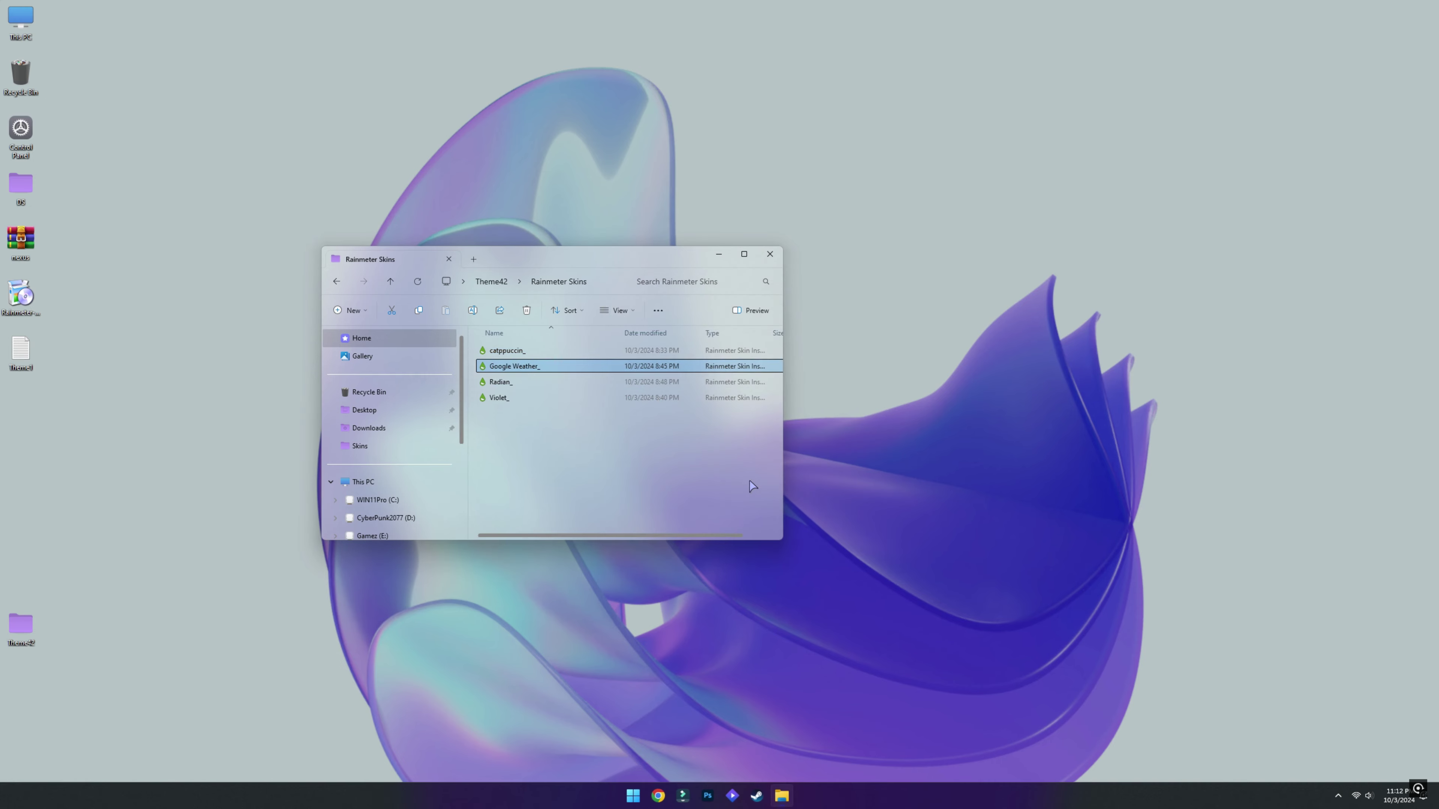
left_click(496, 384)
double_click(497, 383)
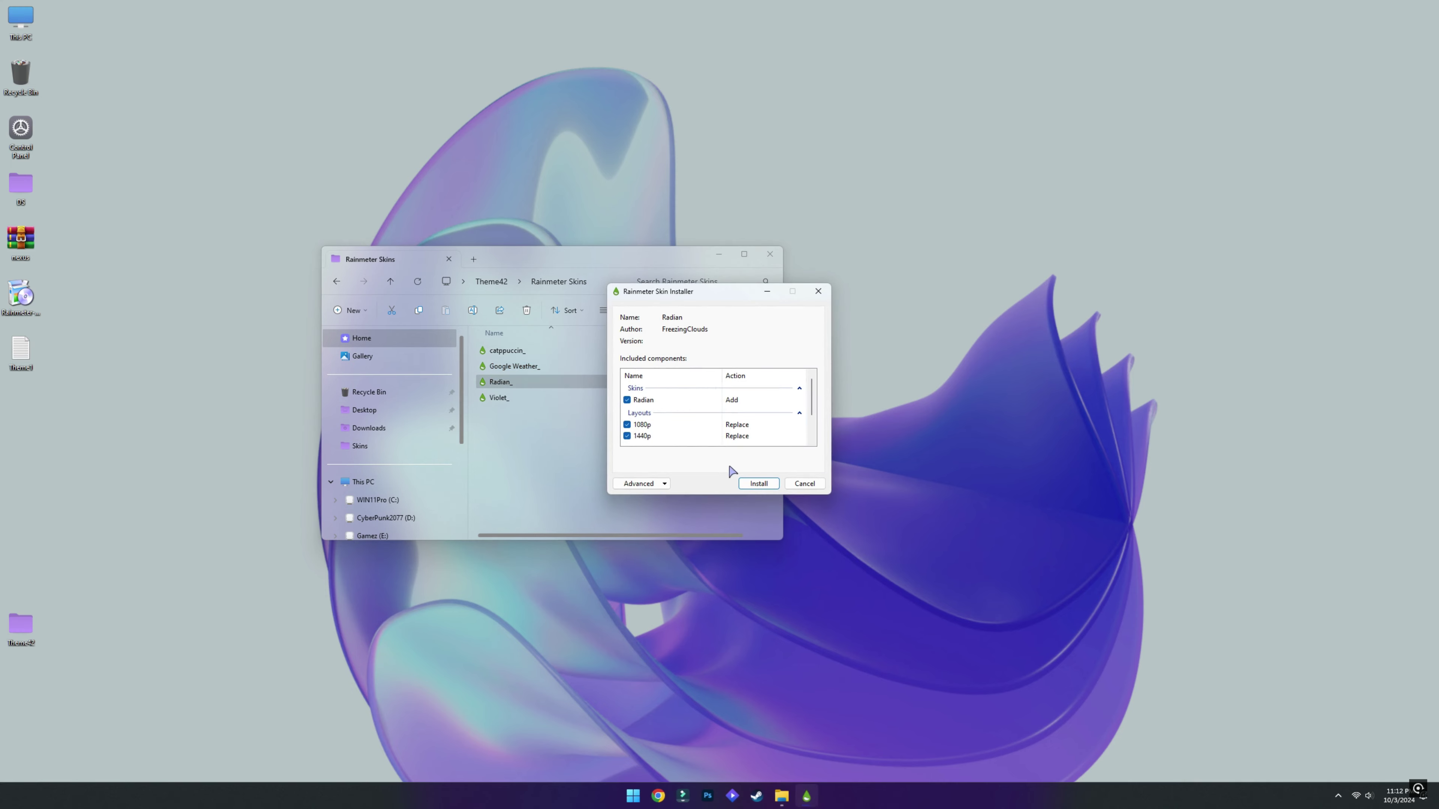
left_click(753, 483)
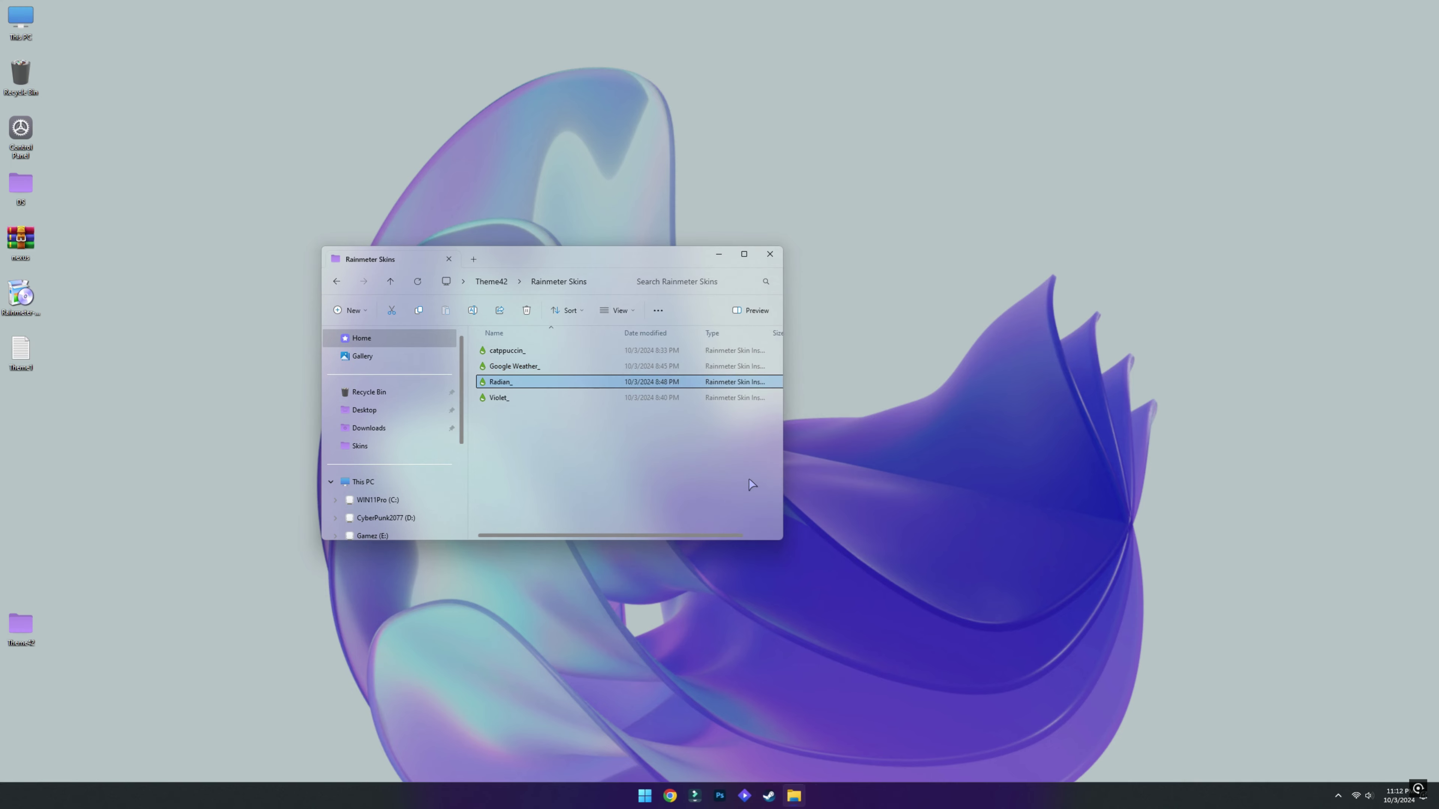
left_click(770, 254)
Load the saved 1440p layout in the Rainmeter manager and close the manager.
left_click(1338, 796)
right_click(1297, 763)
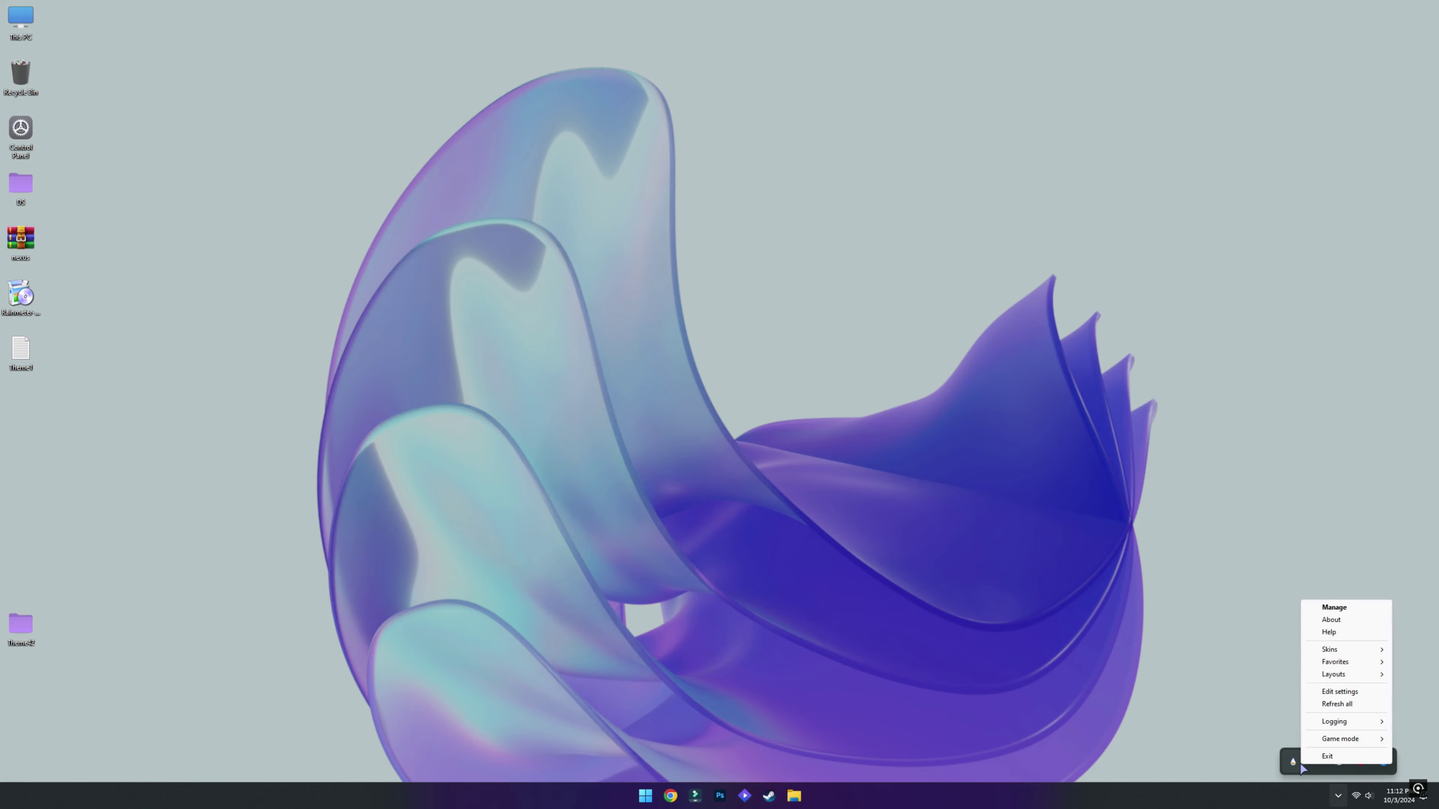
left_click(1333, 607)
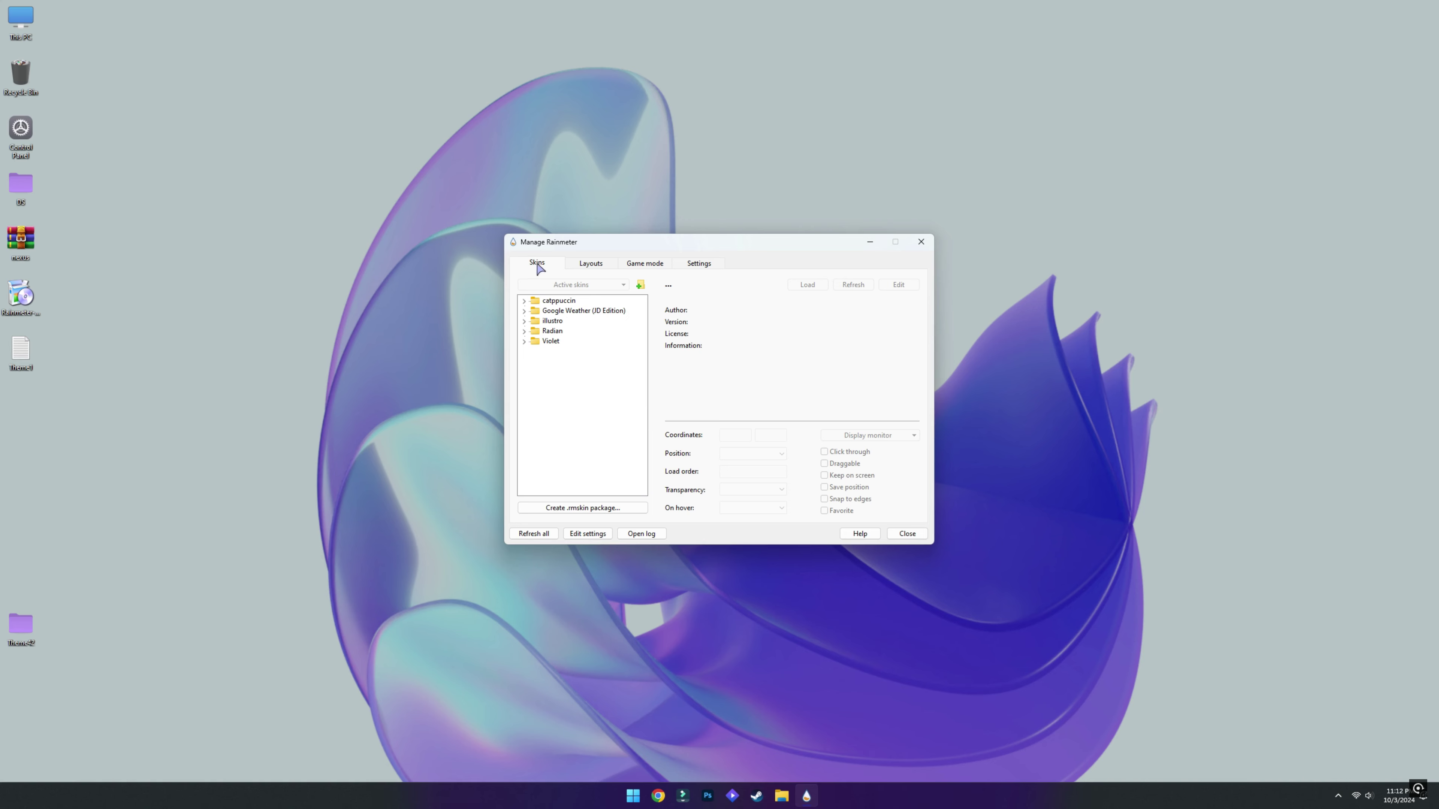
left_click(589, 267)
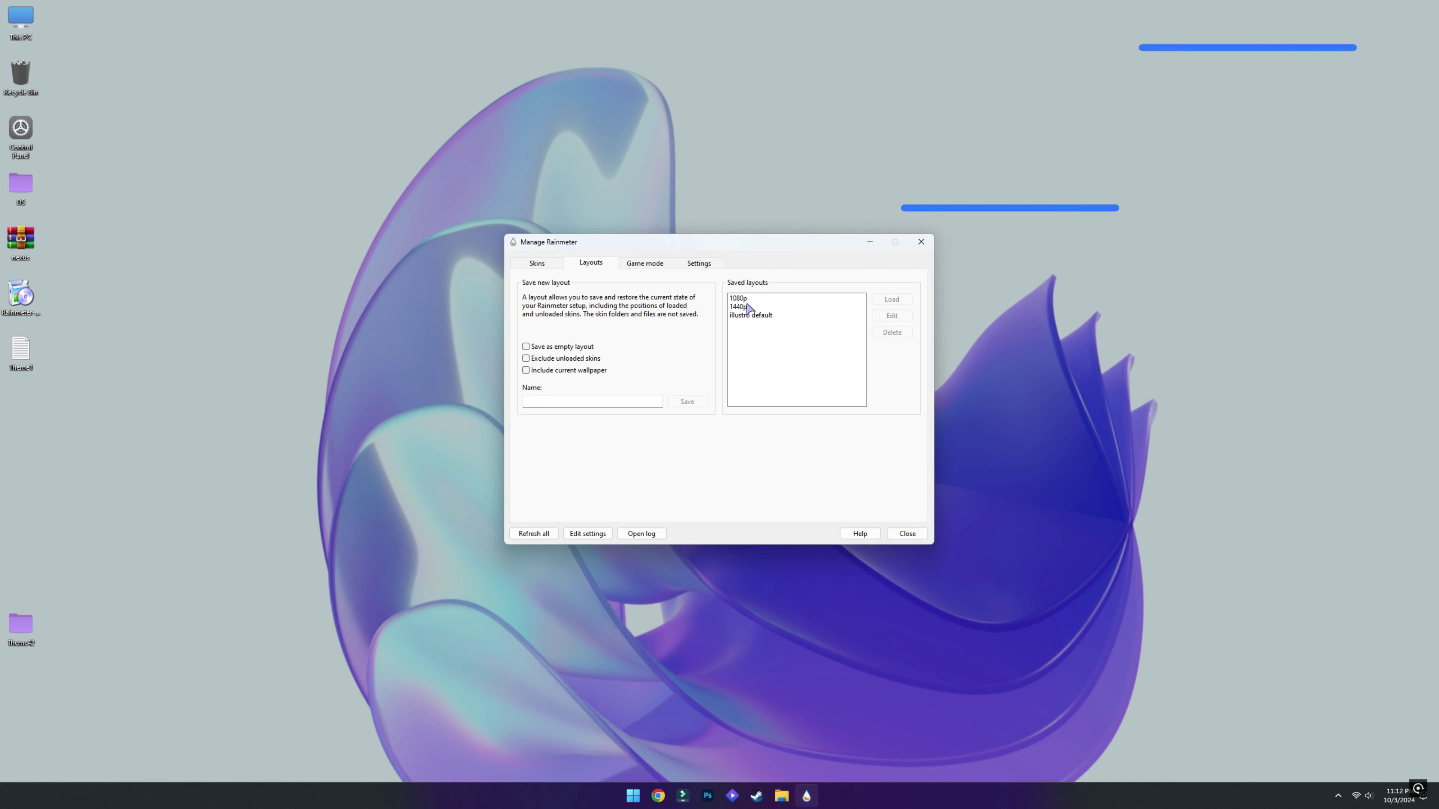
left_click(742, 308)
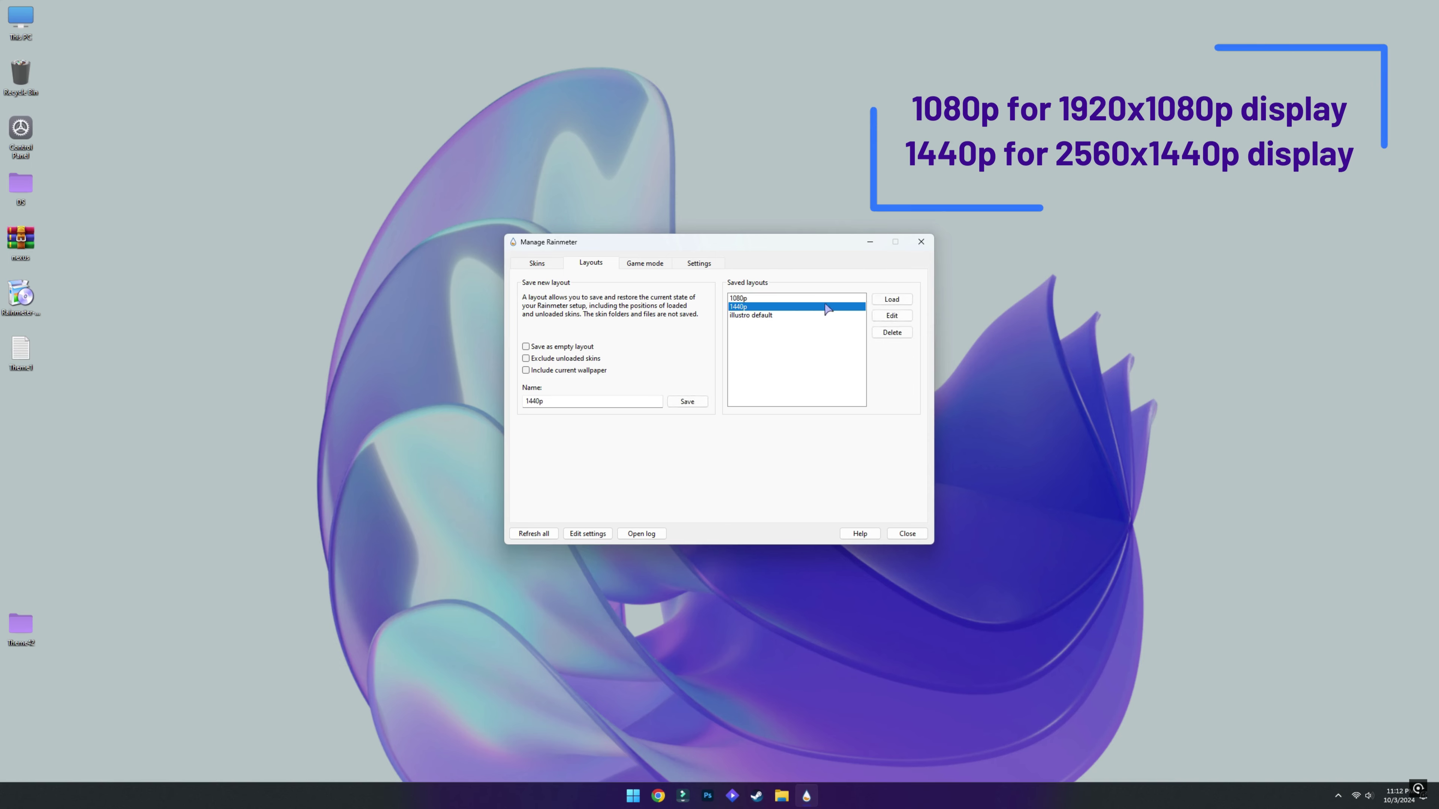
left_click(892, 300)
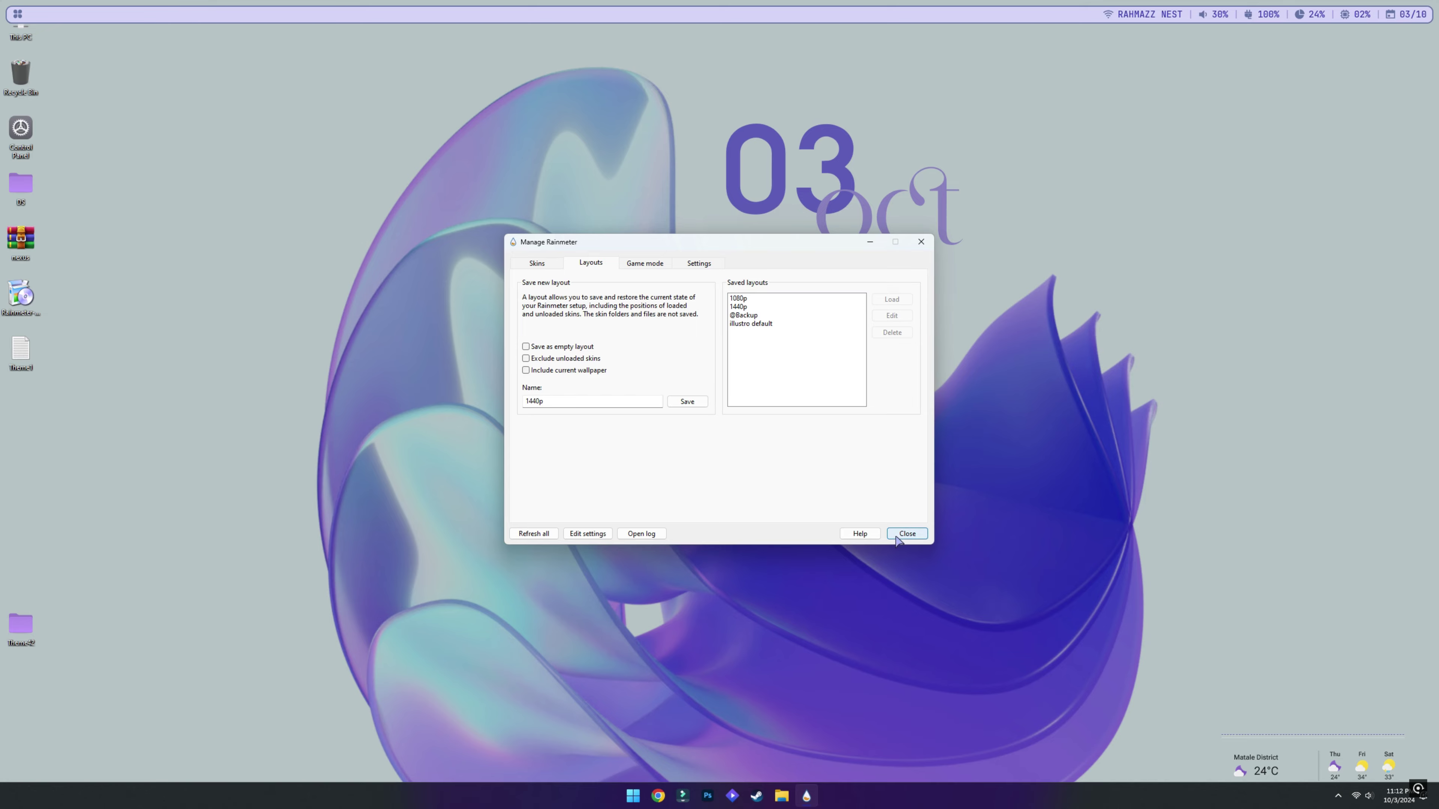
left_click(906, 534)
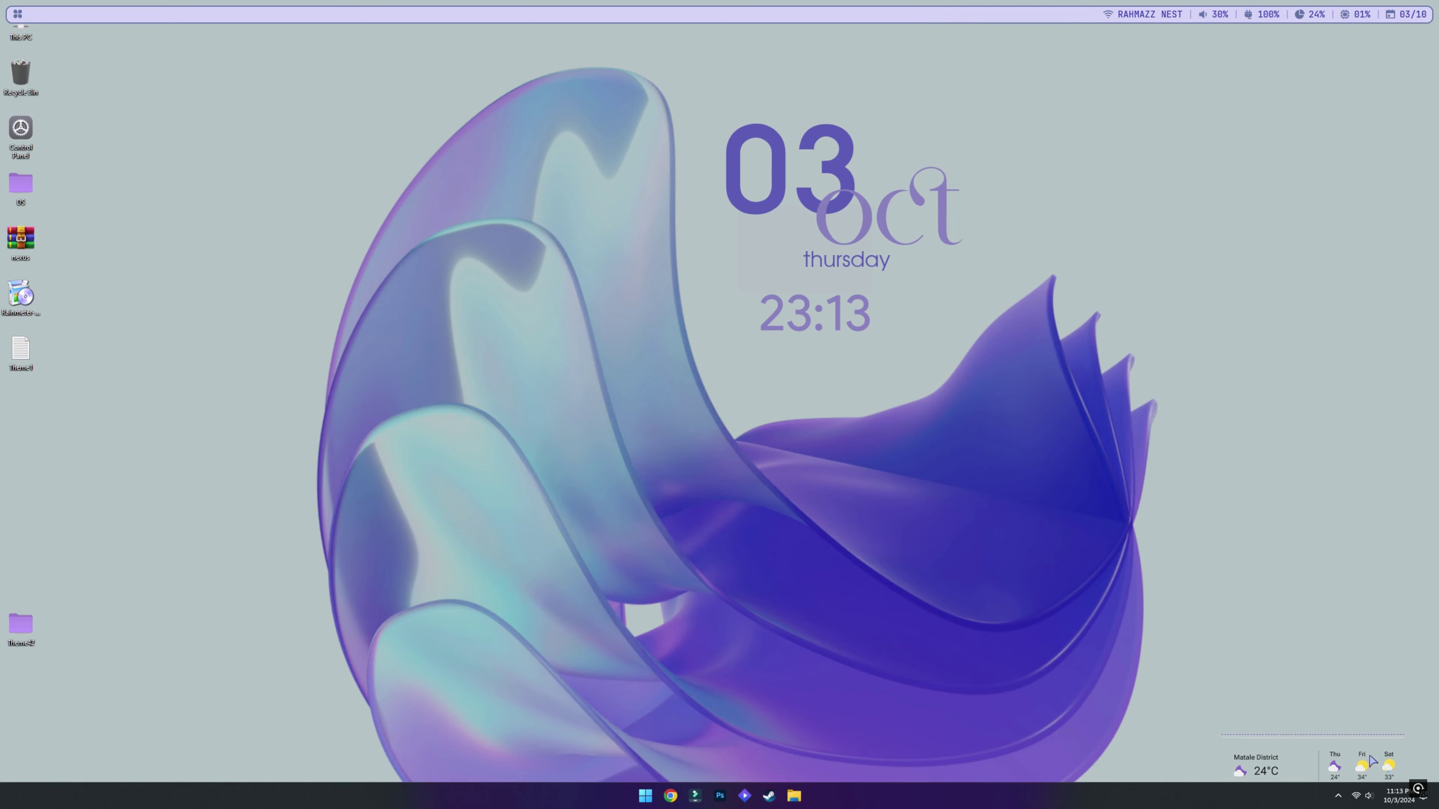
Preview the side menu of the catppuccin desktop bar and close it again.
left_click(17, 14)
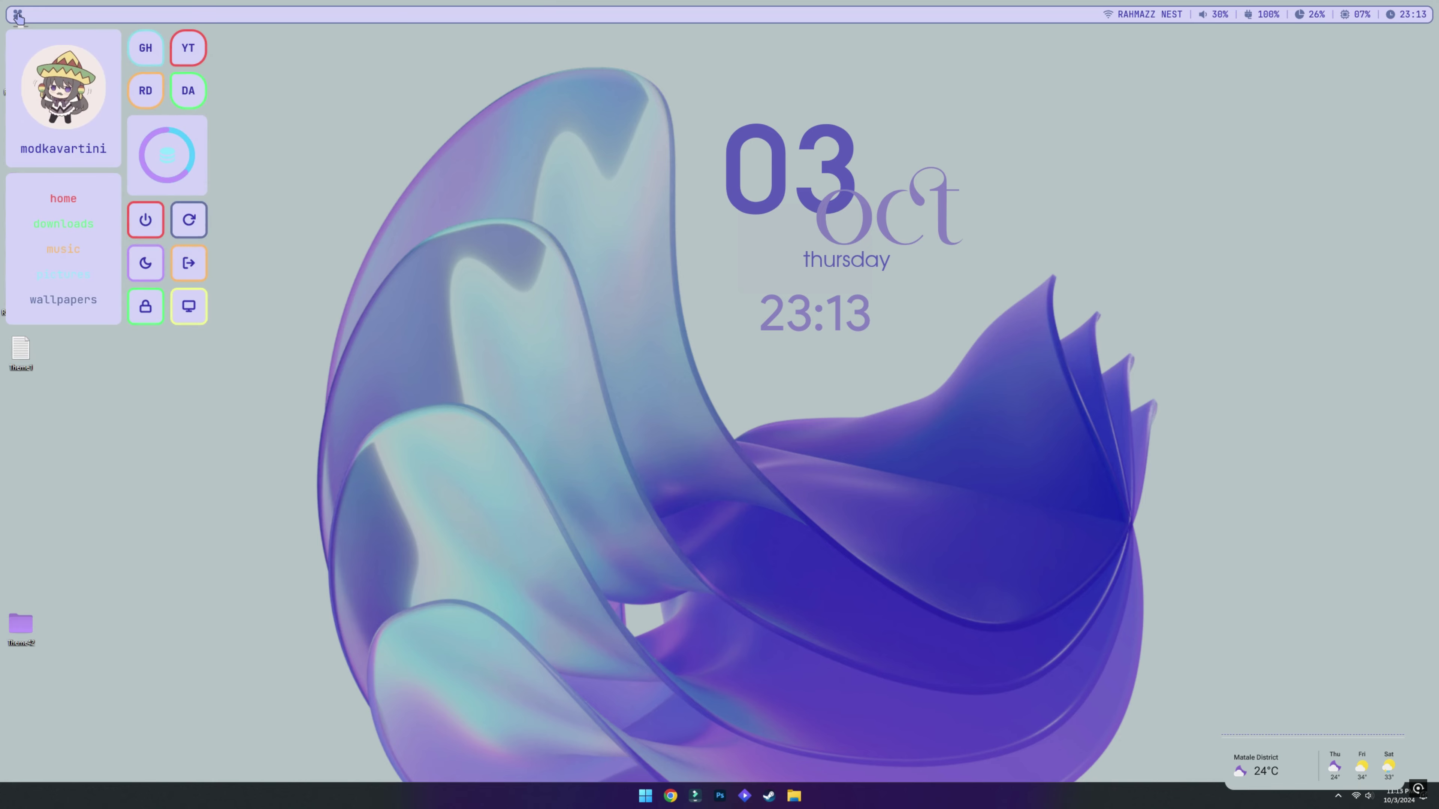
left_click(17, 15)
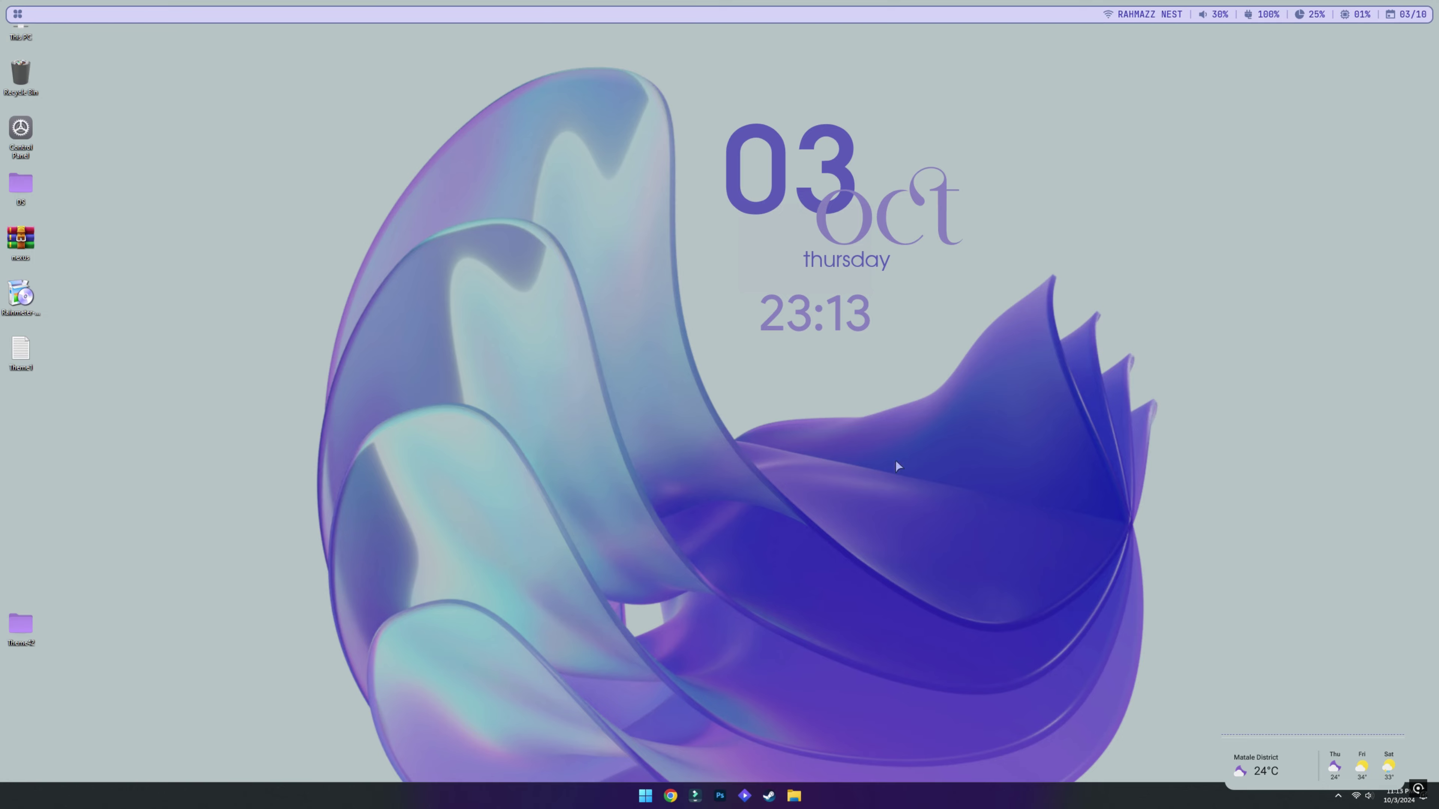
Set WeatherLocation to kandy in the Google Weather skin's settings file, save and close it, and refresh the skin.
right_click(1303, 774)
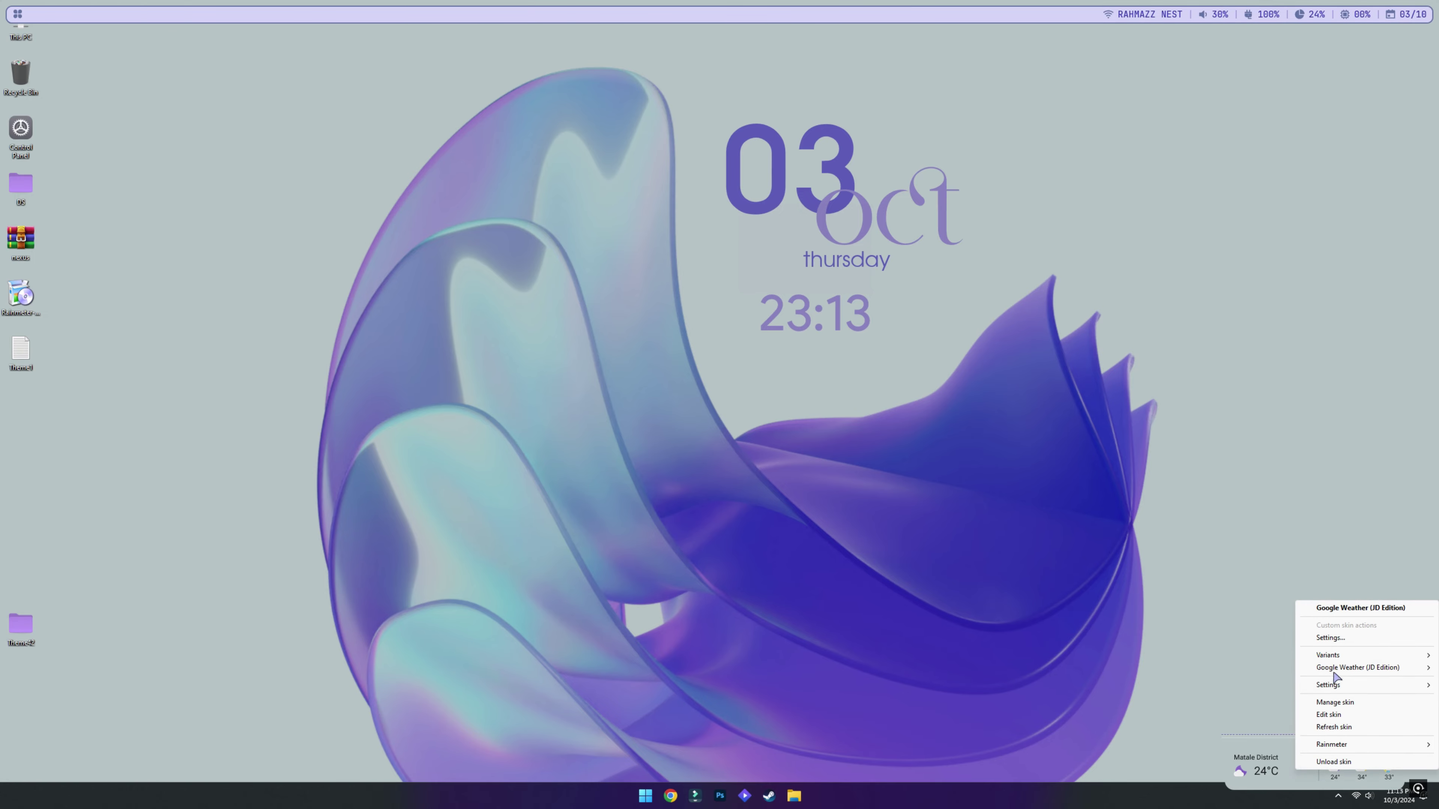
left_click(1335, 639)
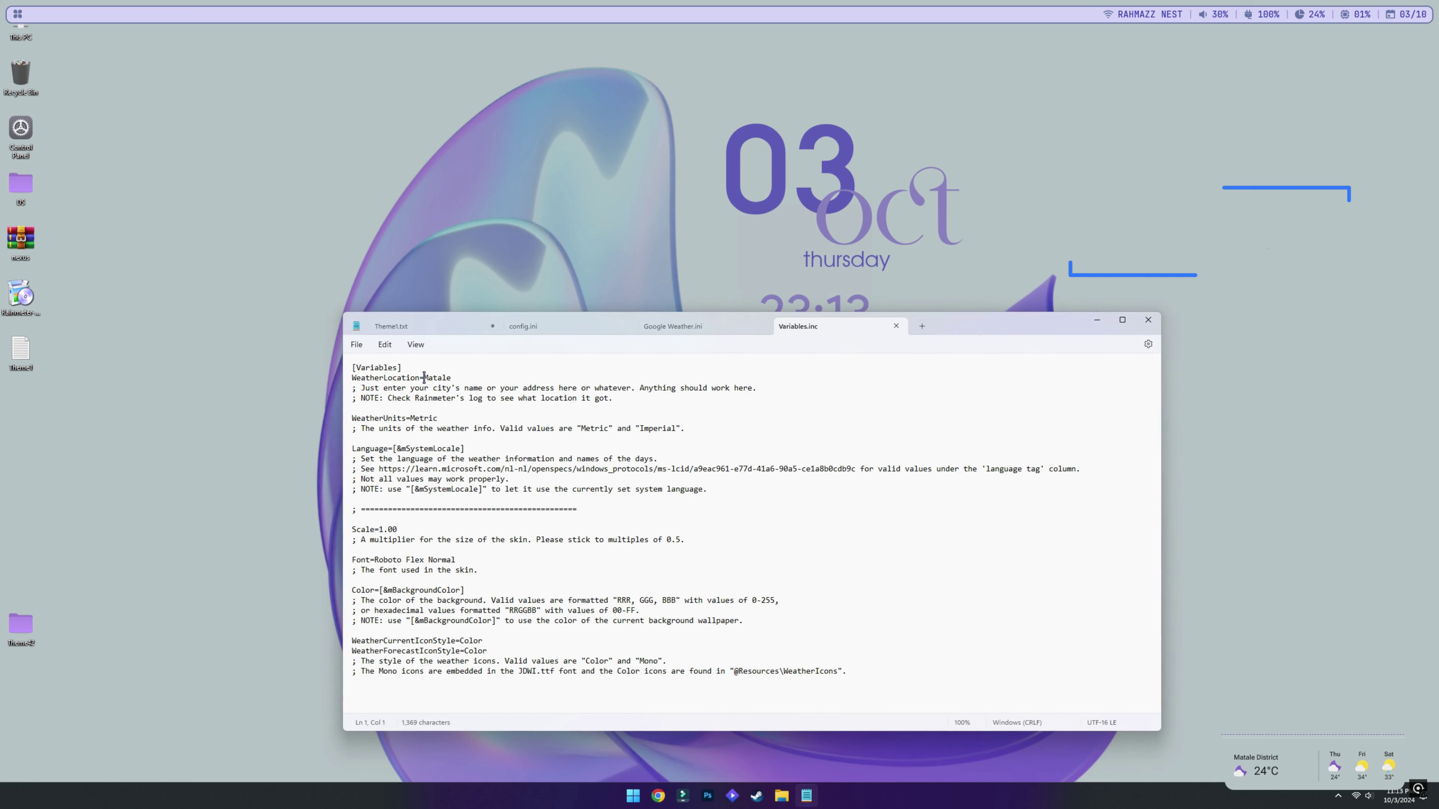
left_click_drag(425, 378, 453, 382)
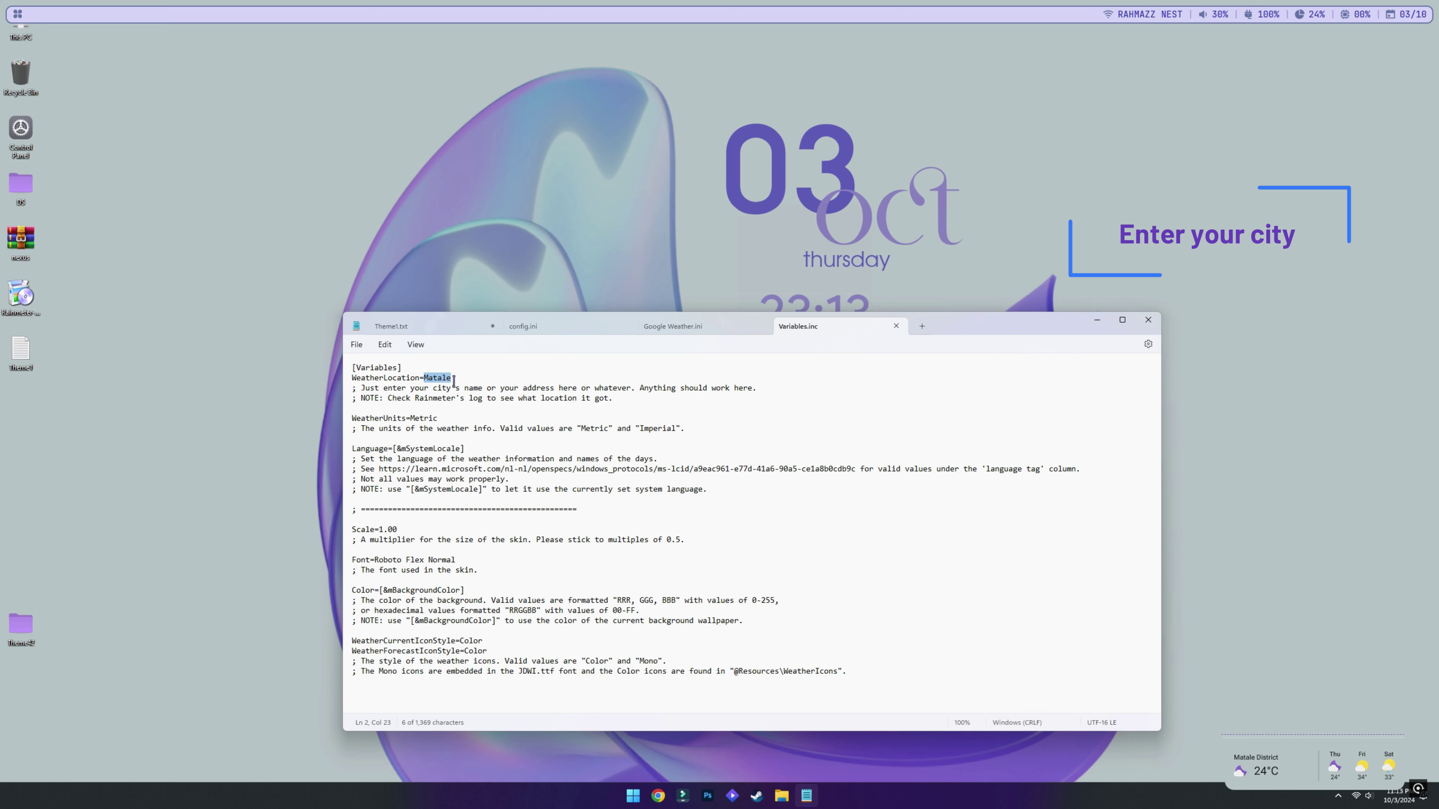
type("kandy")
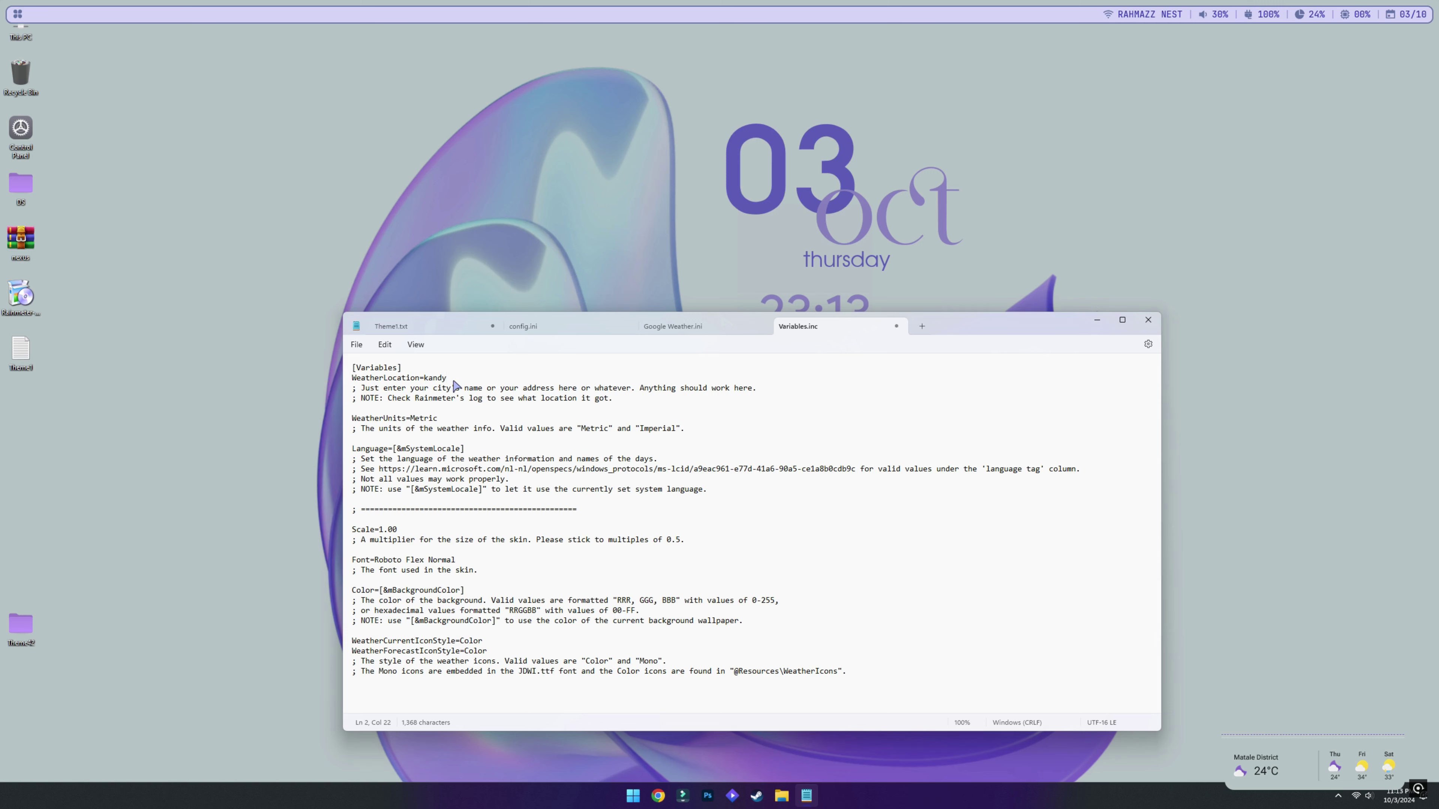
left_click(351, 344)
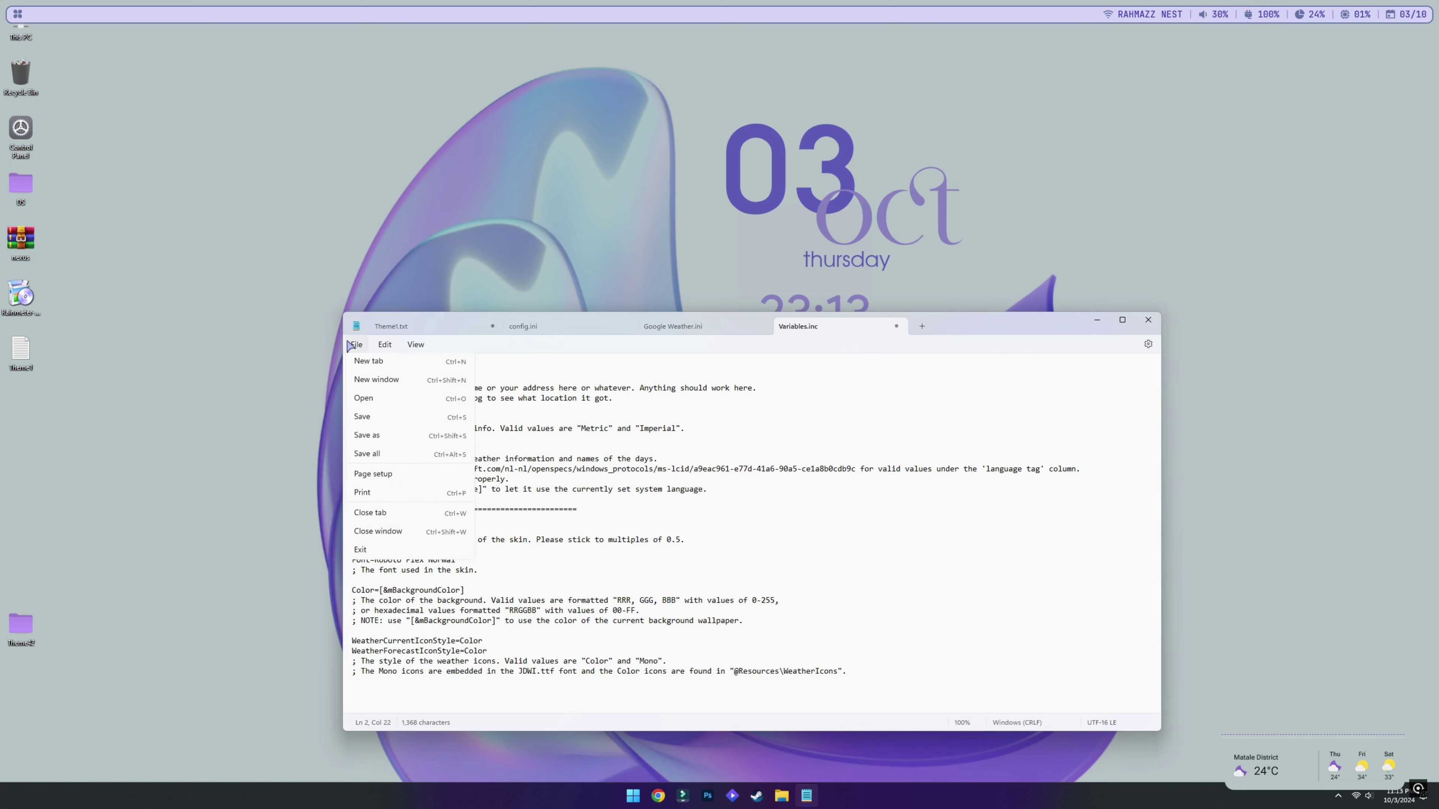
left_click(363, 420)
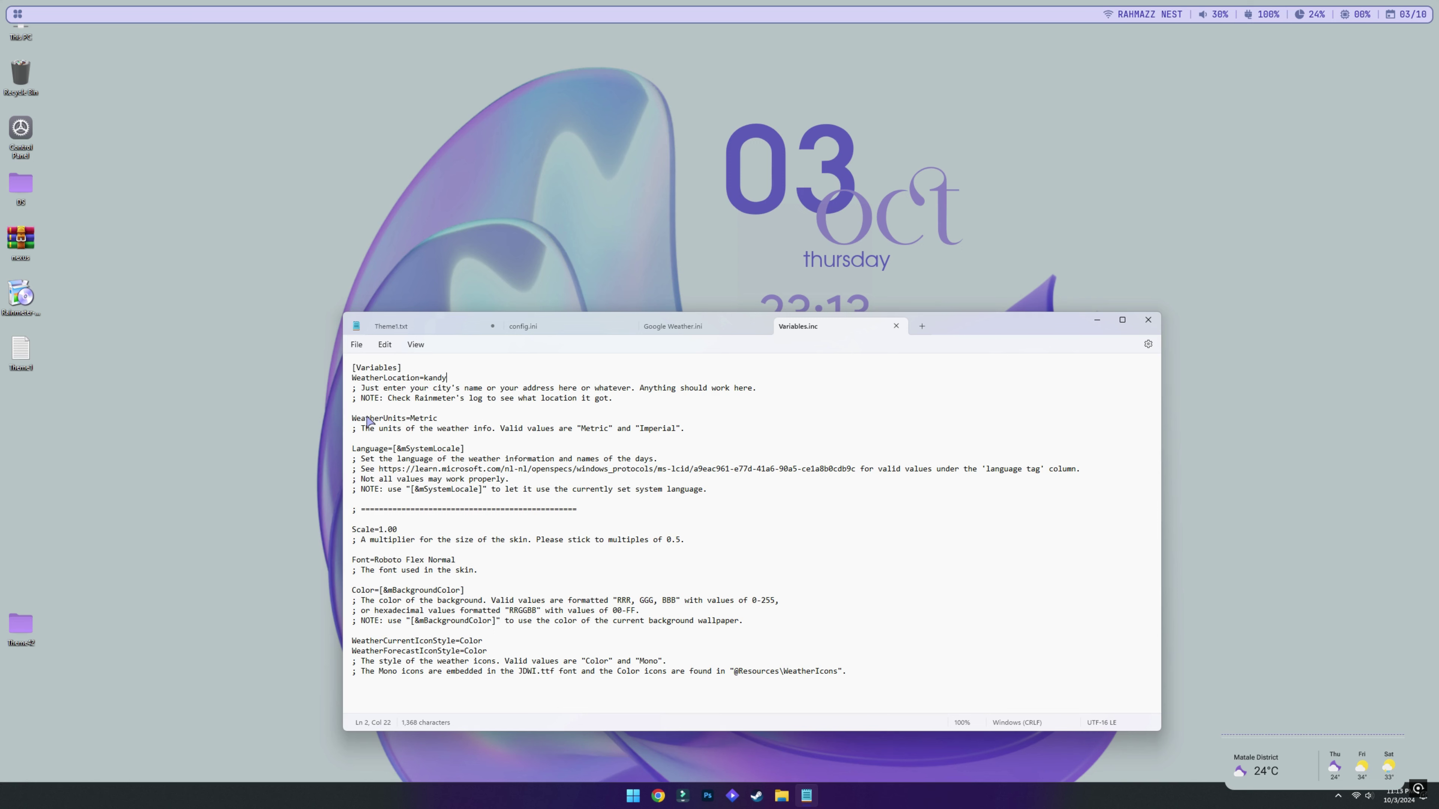
left_click(1147, 321)
right_click(1315, 768)
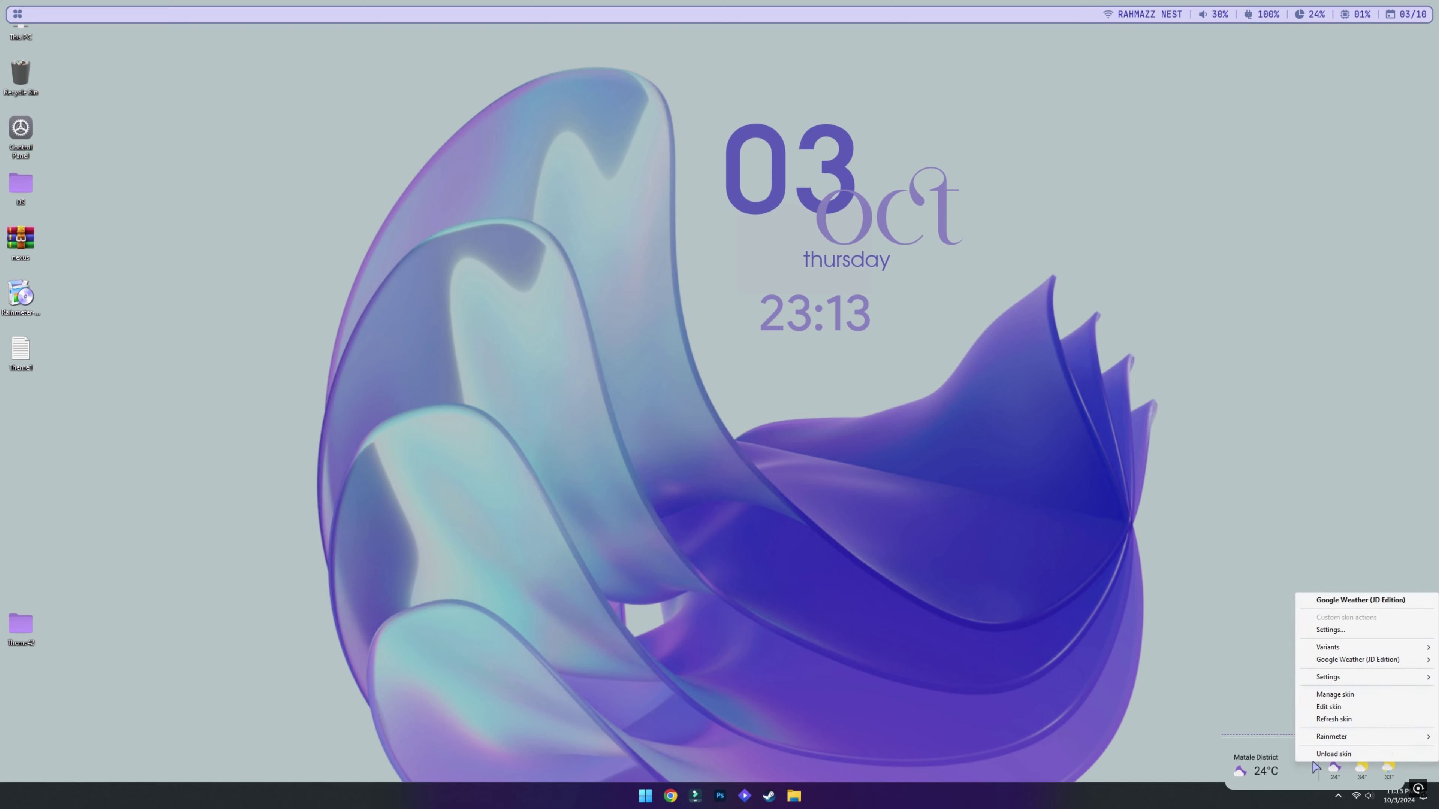
left_click(1349, 719)
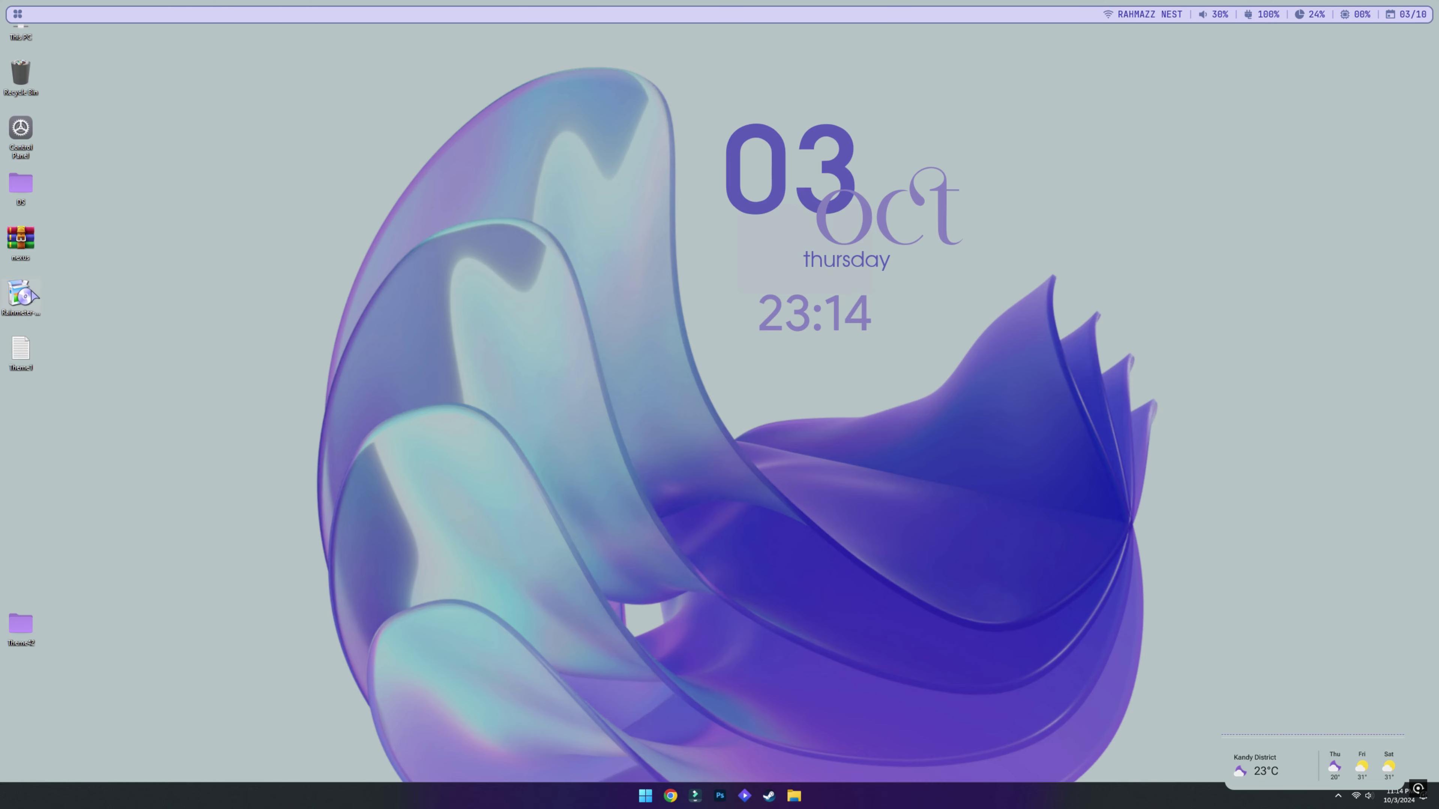
Delete the Rainmeter installer from the desktop.
right_click(28, 292)
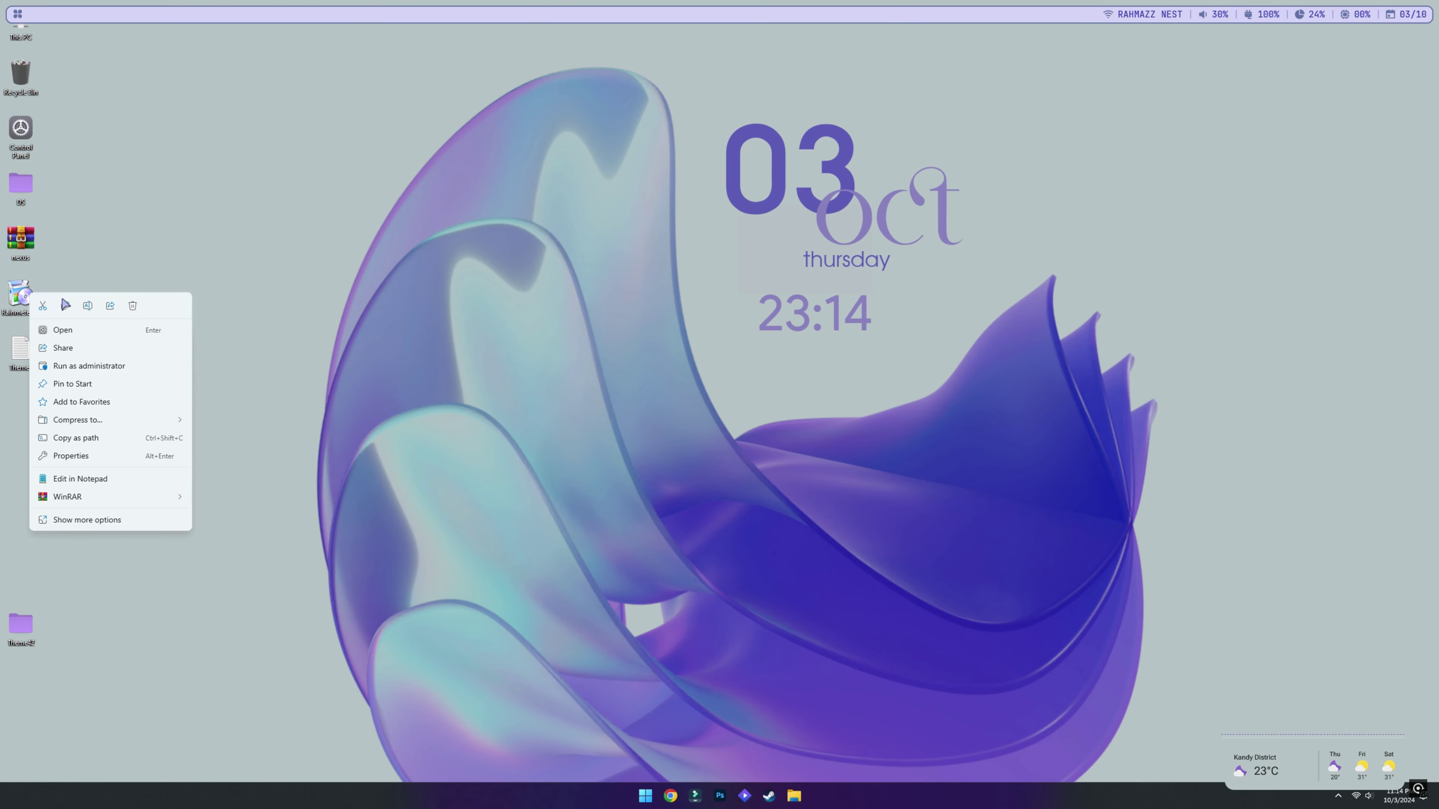
left_click(131, 306)
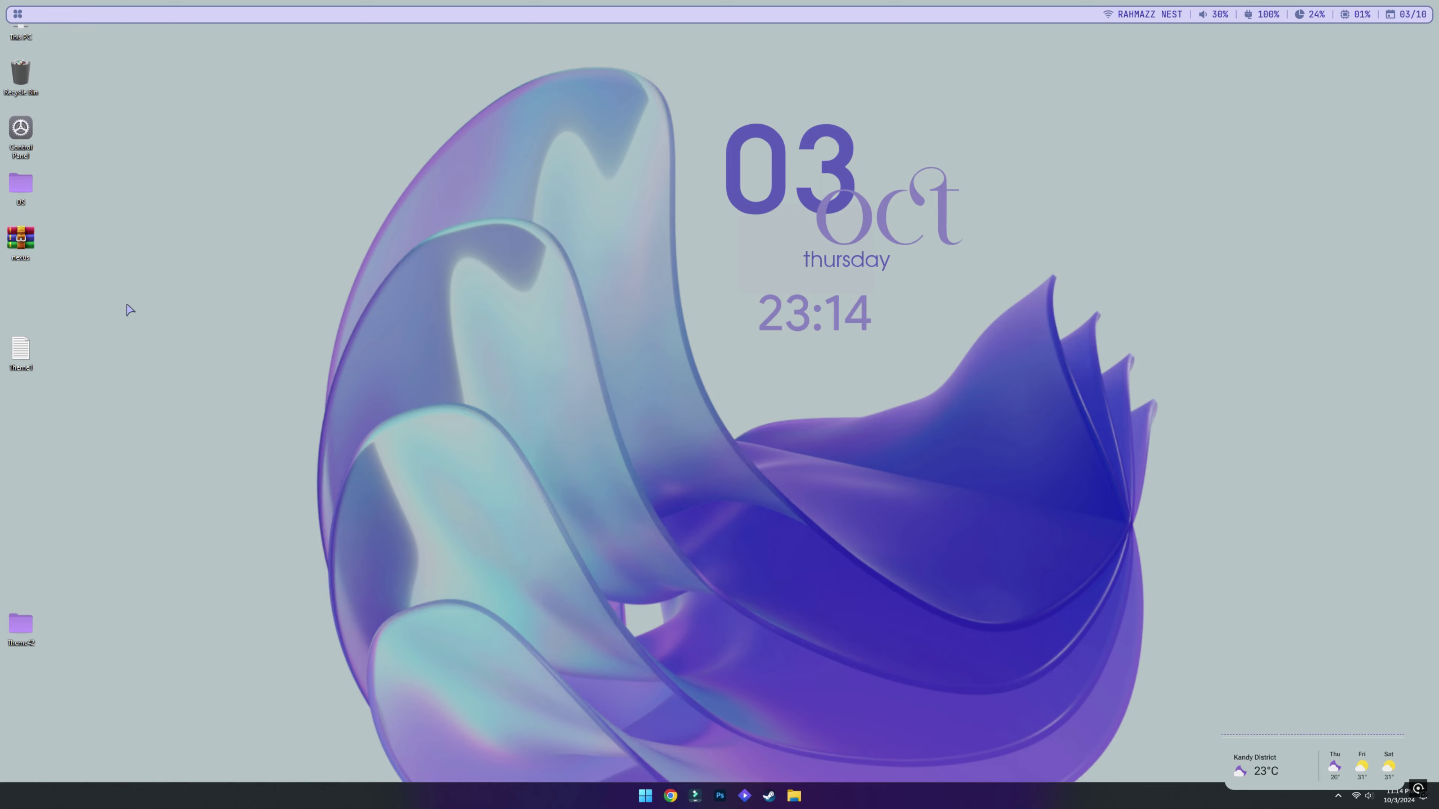
Install Nexus 24.4 from the nexus.zip archive in the default location, launch it and close the archive.
double_click(23, 241)
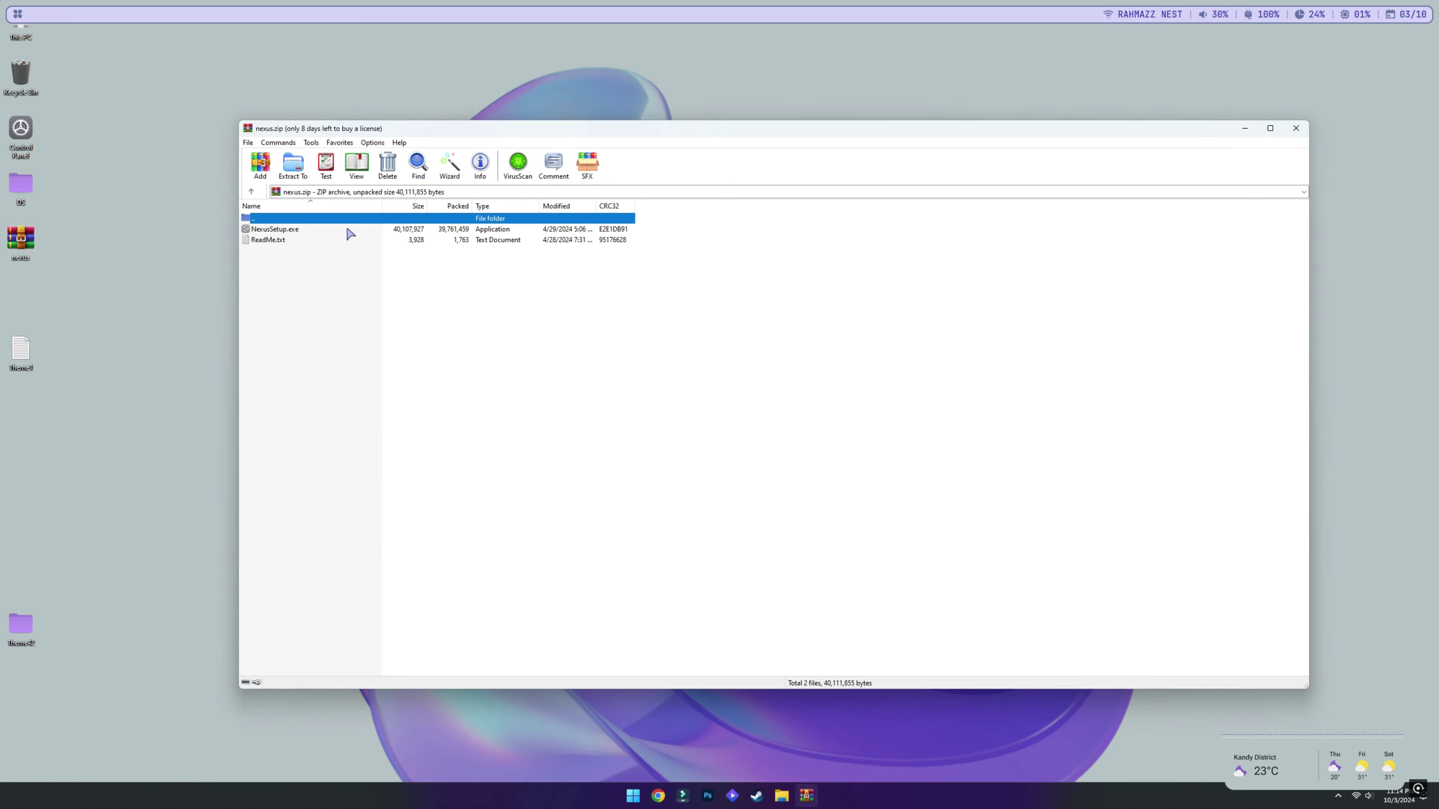
left_click(292, 232)
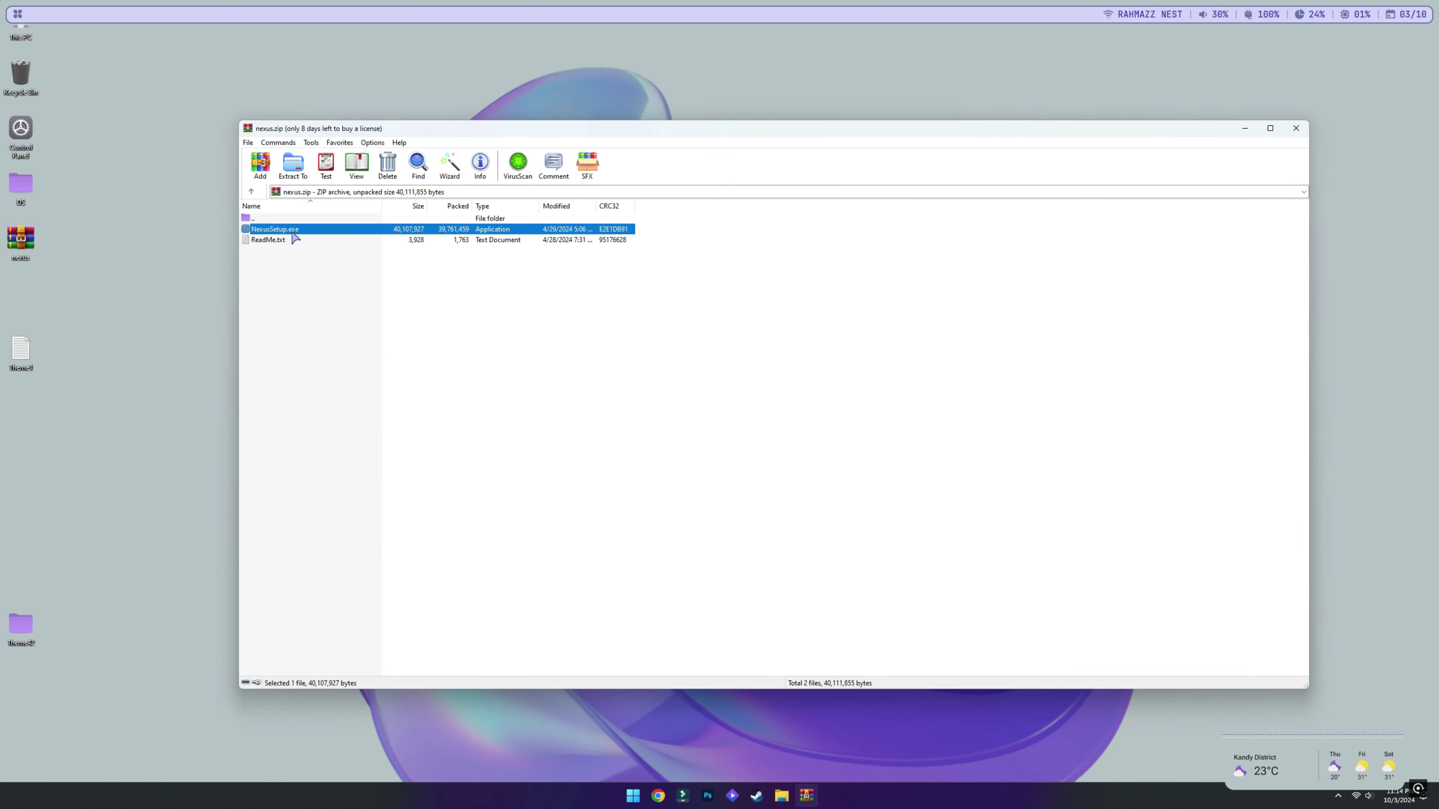
double_click(295, 233)
left_click(664, 495)
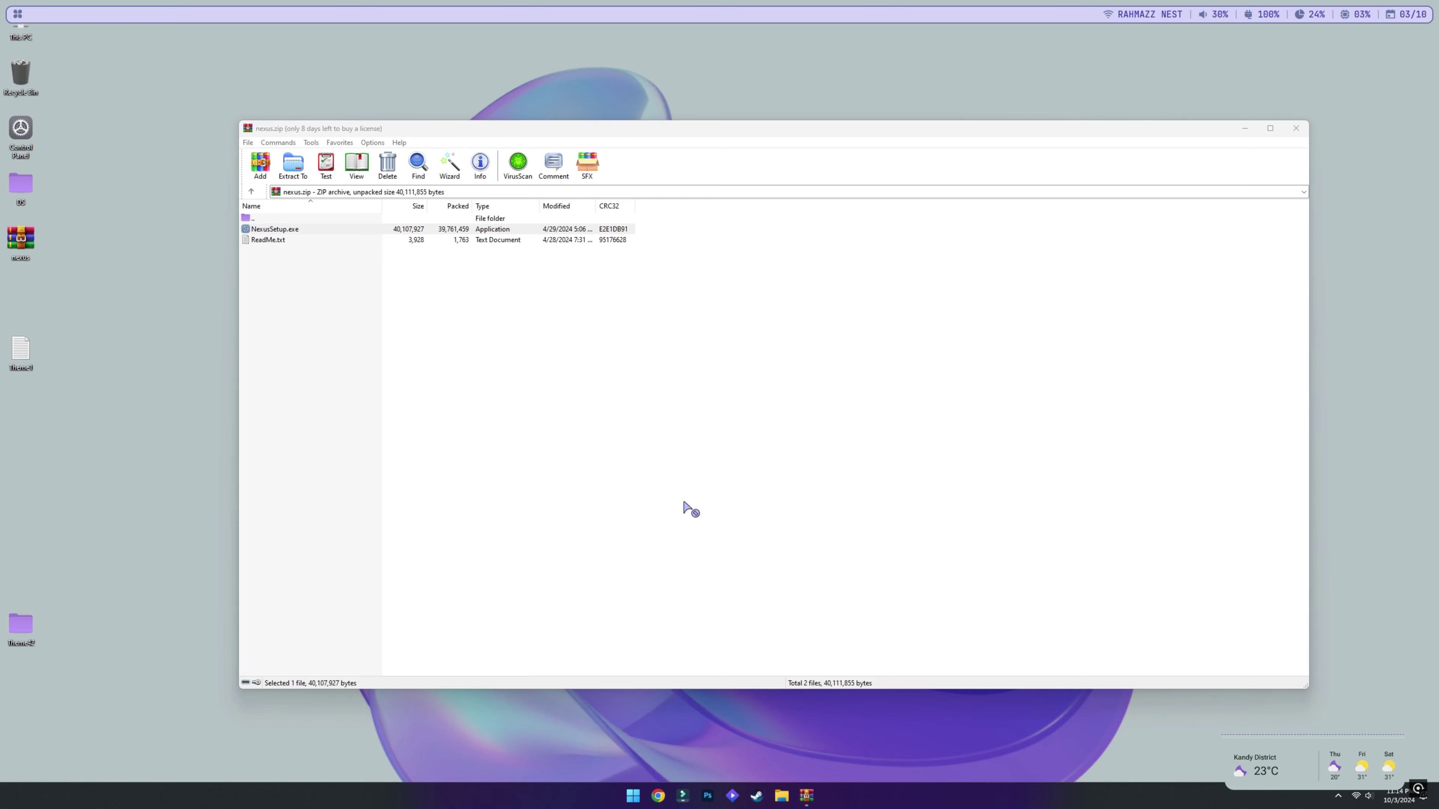
left_click(734, 422)
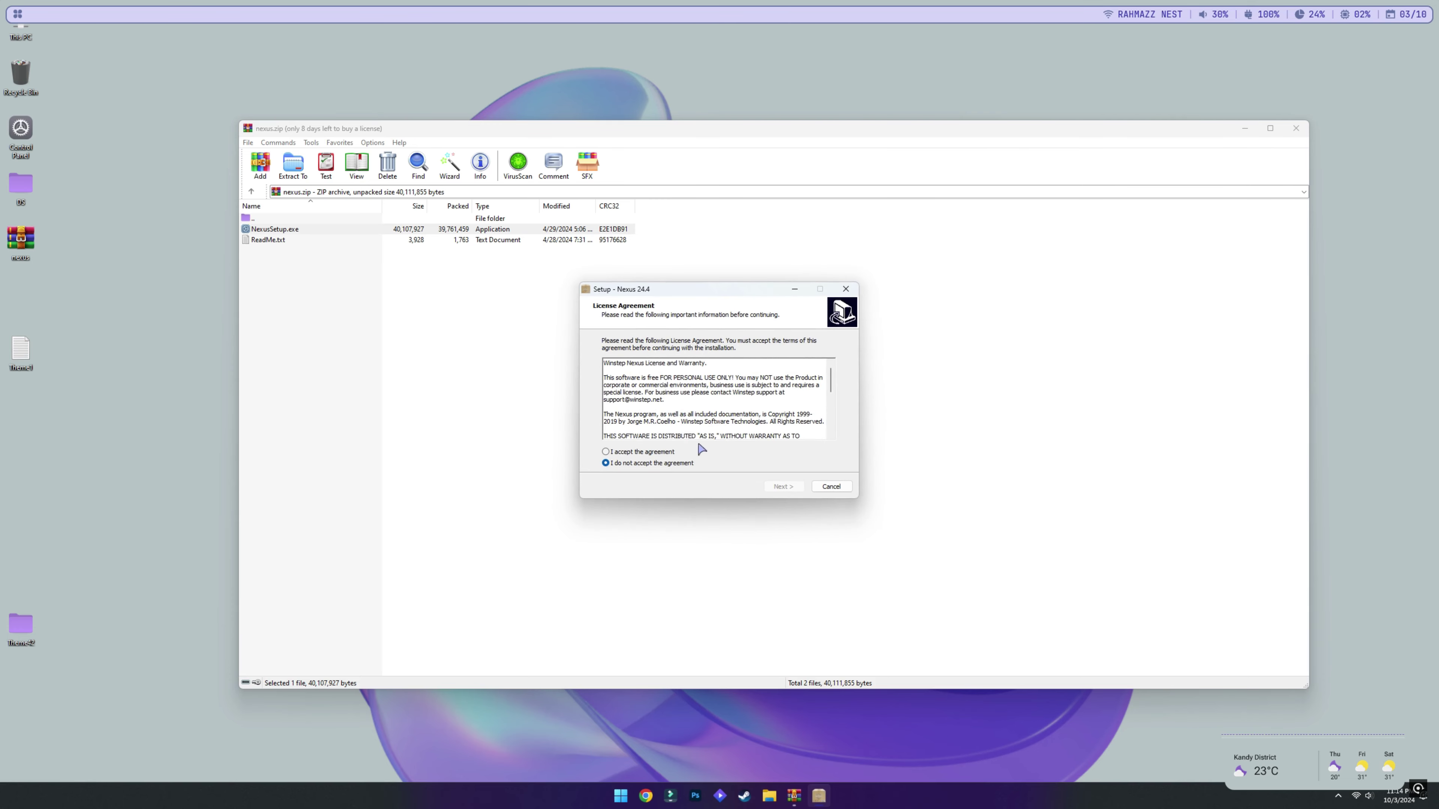
left_click(658, 452)
left_click(783, 487)
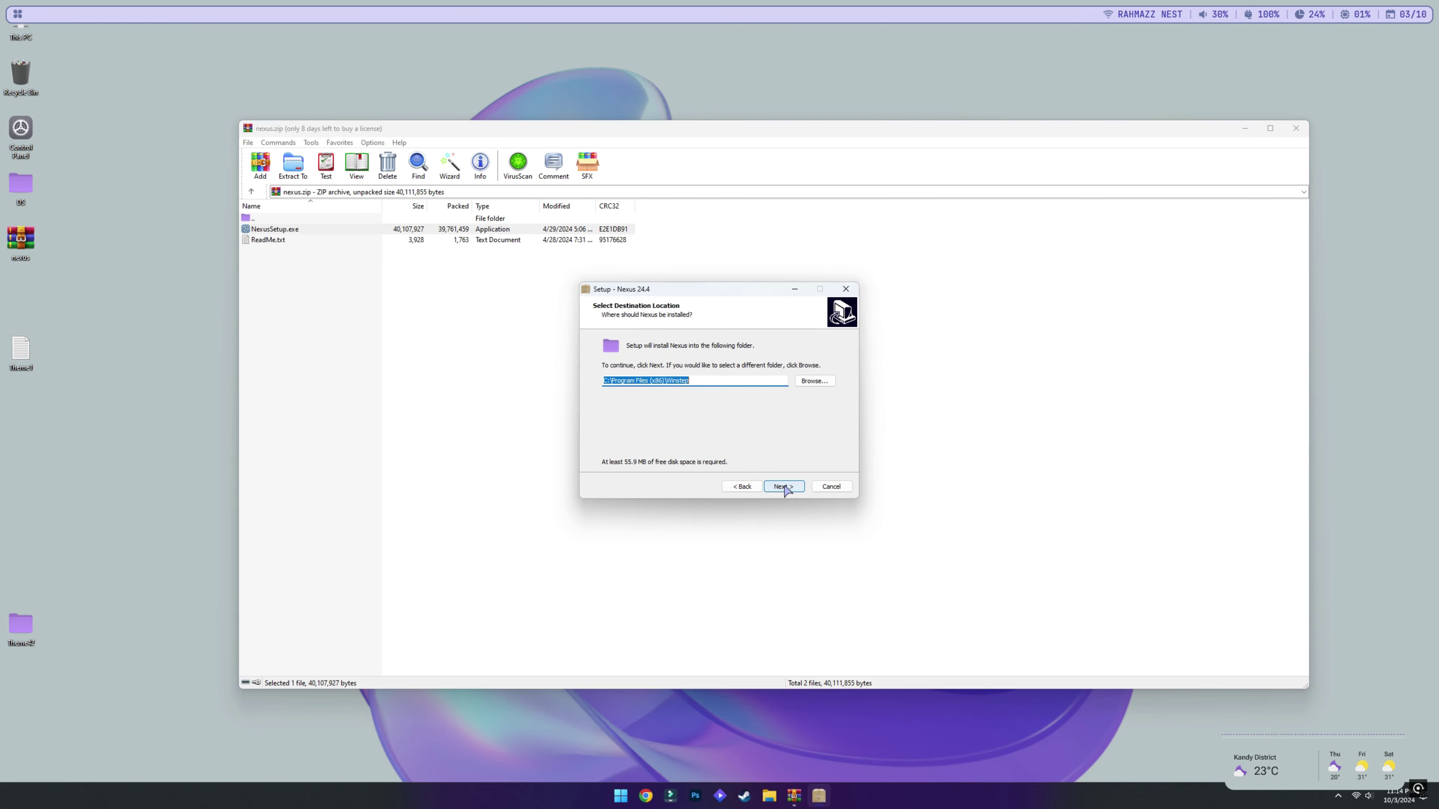
left_click(785, 487)
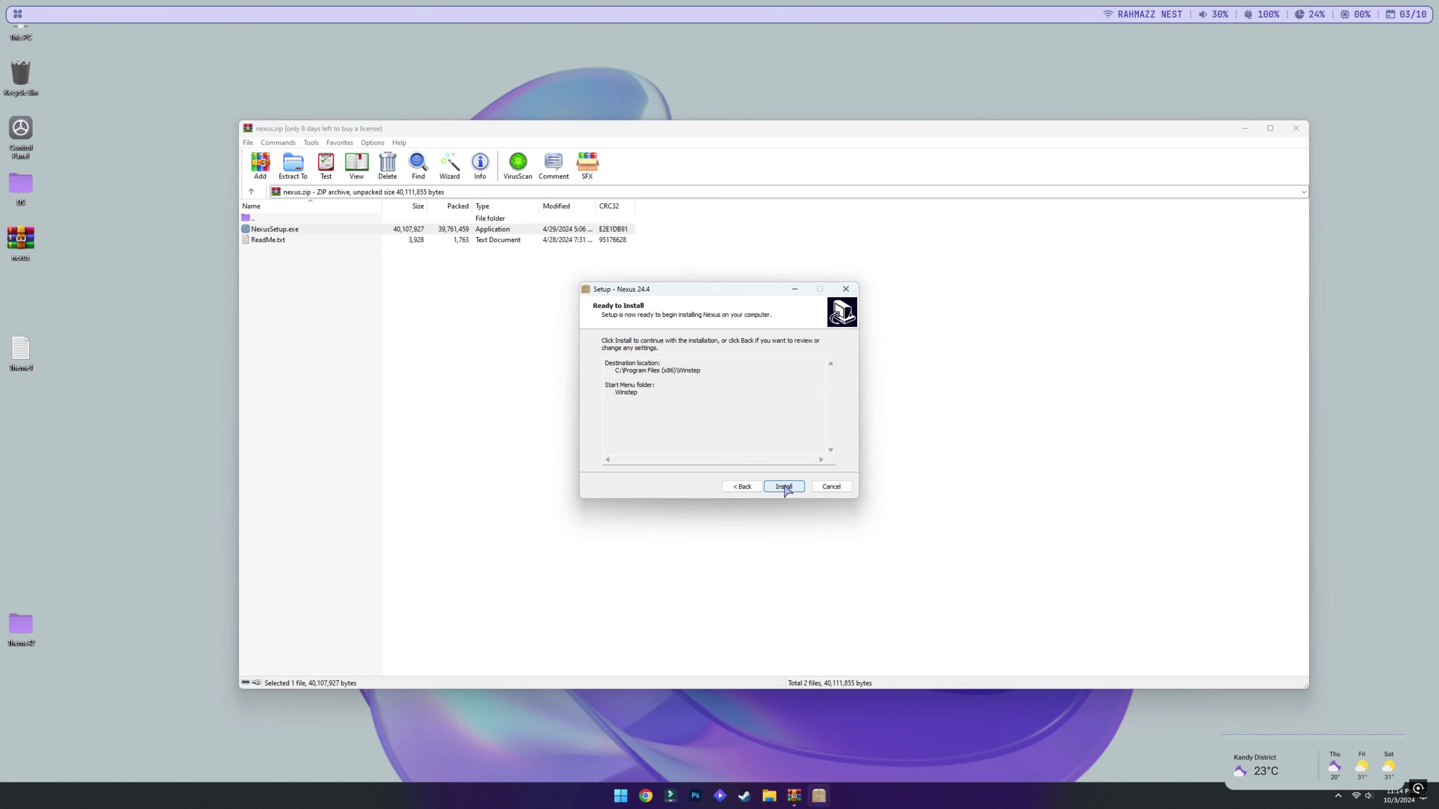
left_click(786, 488)
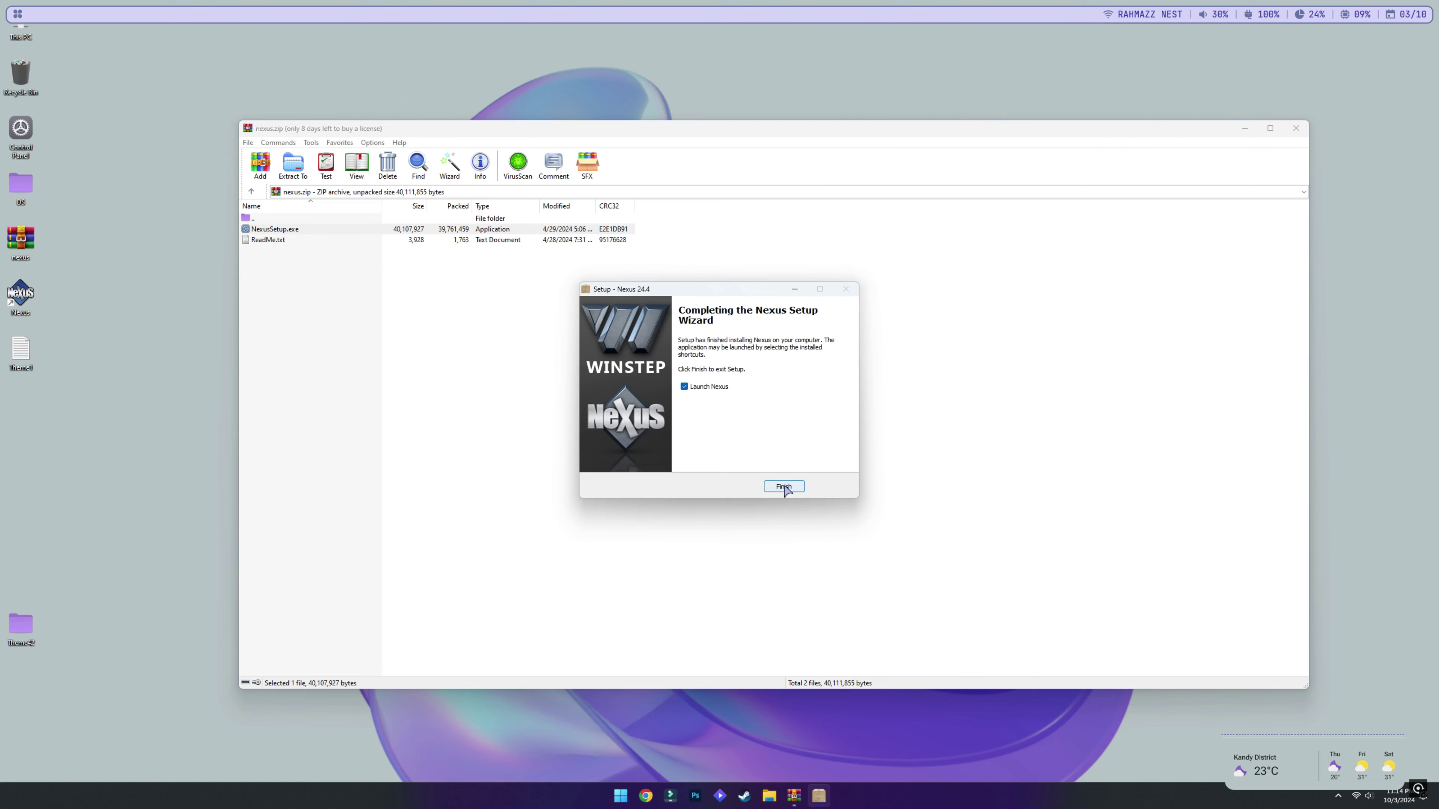
left_click(784, 487)
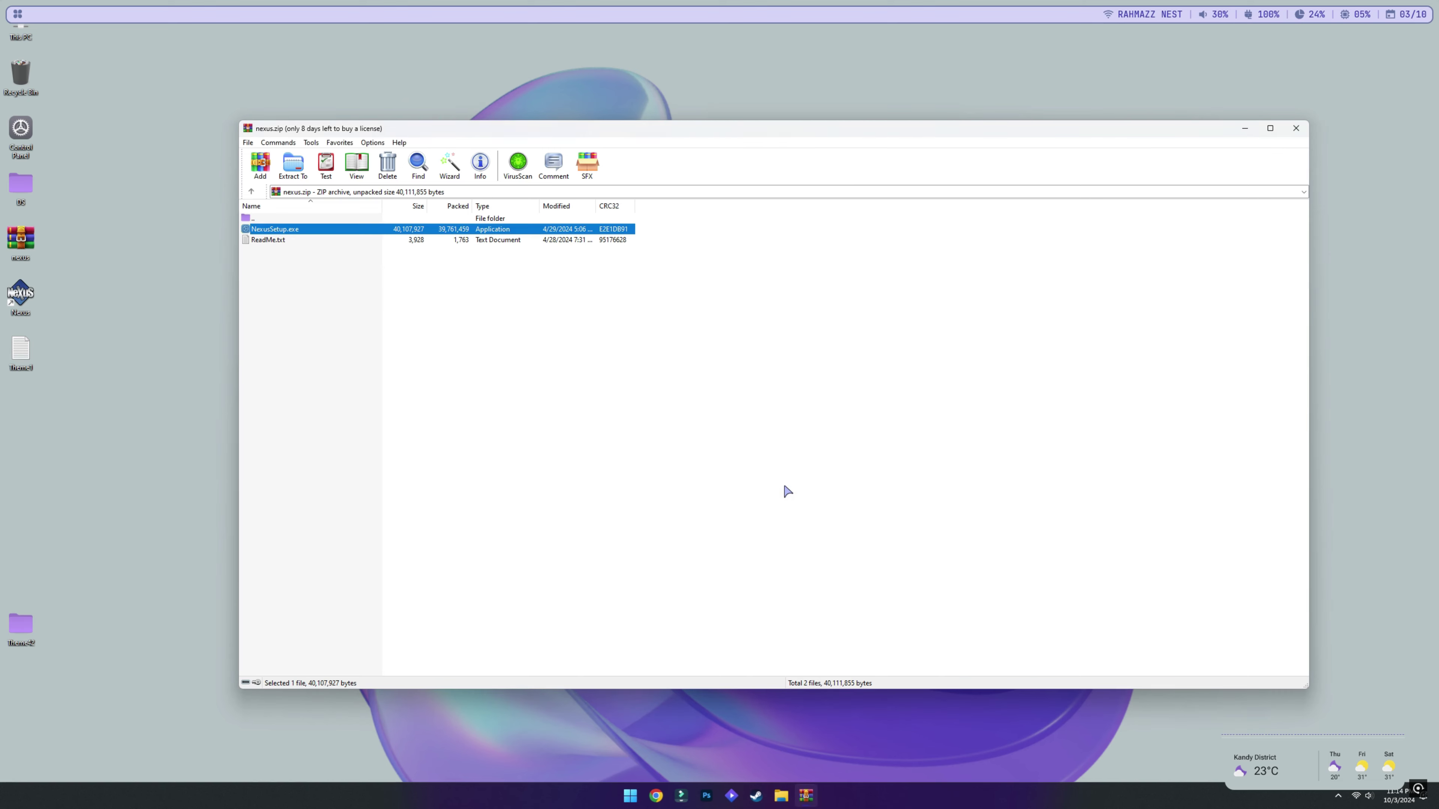
key("Escape")
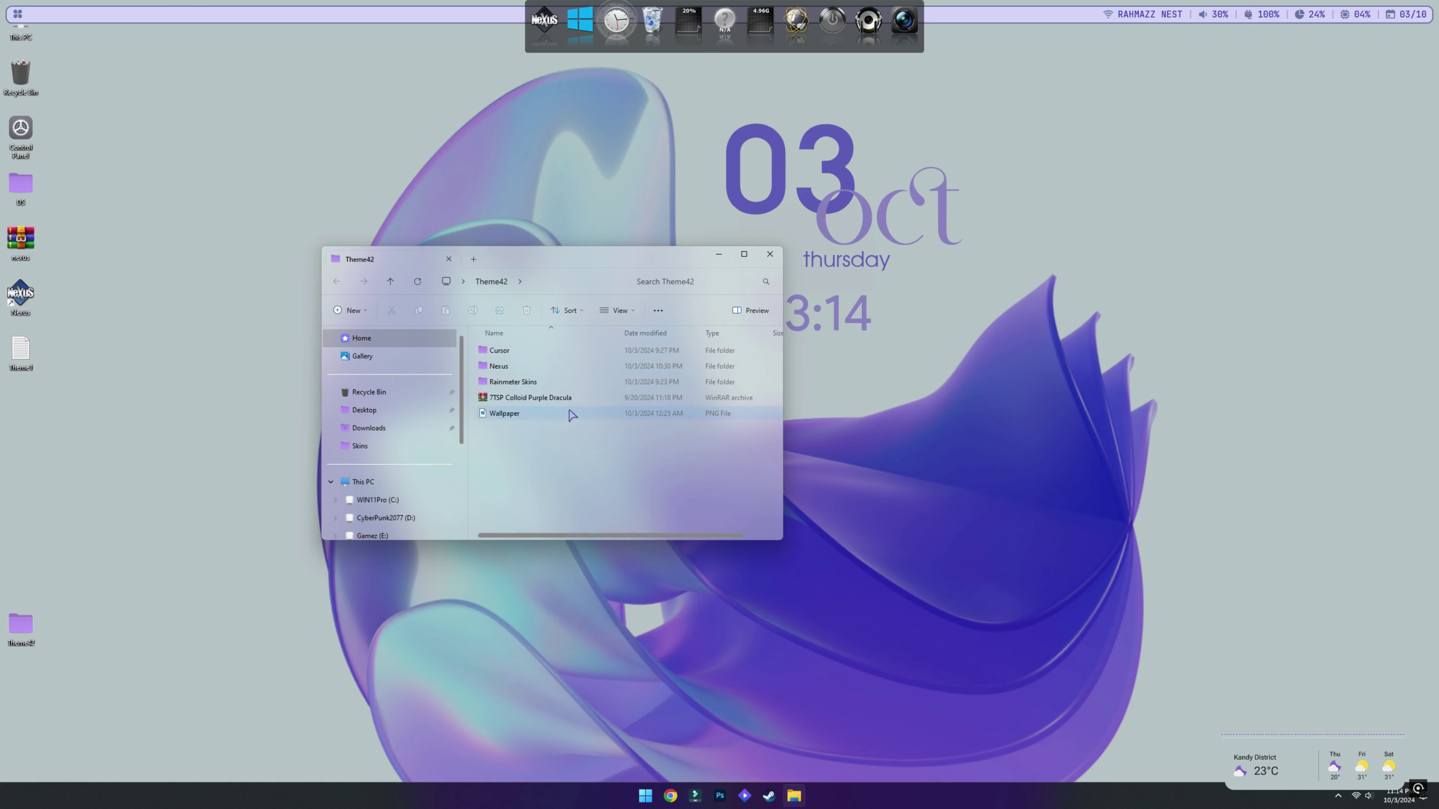
Move the WinDock folder from Theme42's Nexus folder into the Themes folder of Winstep in Documents.
double_click(501, 369)
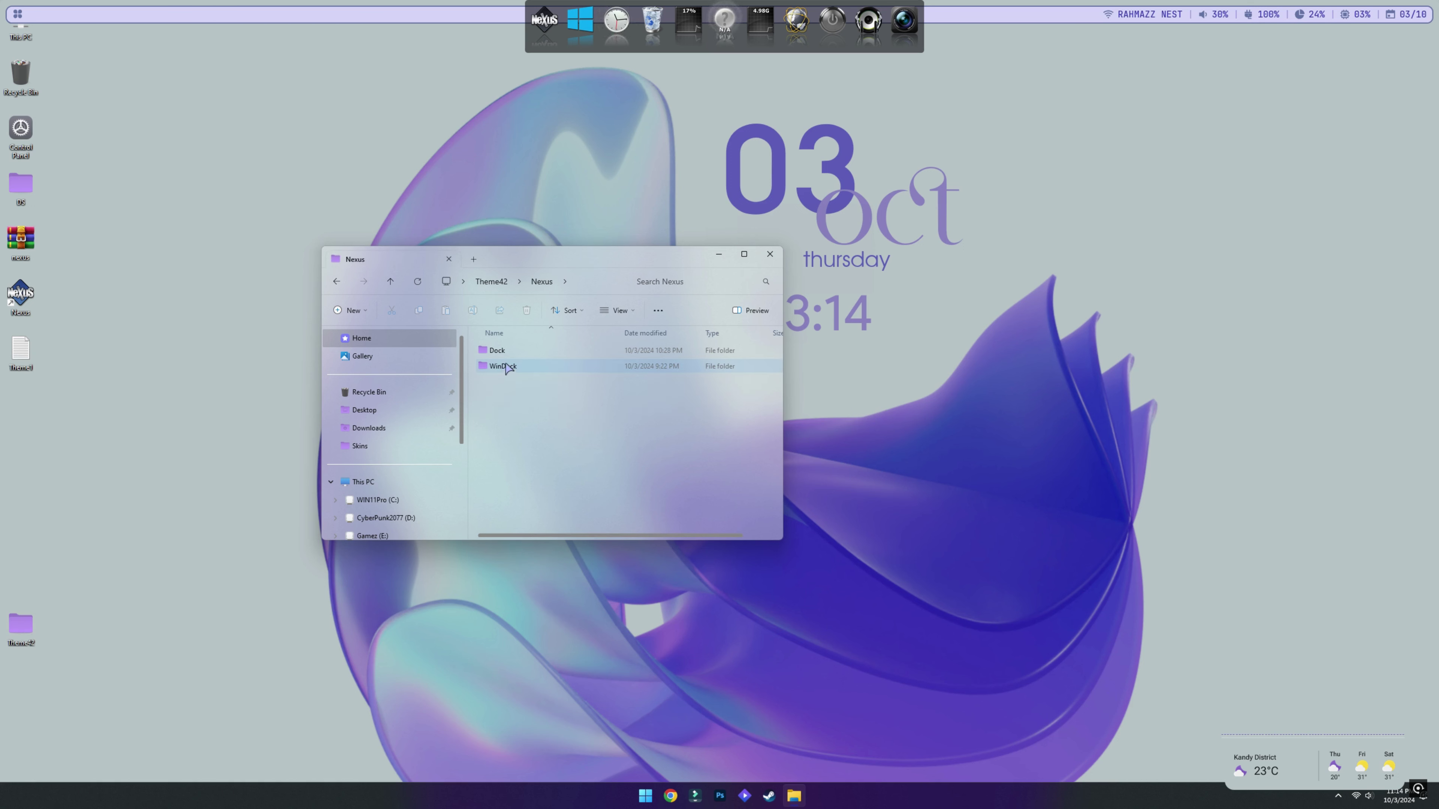
left_click(498, 367)
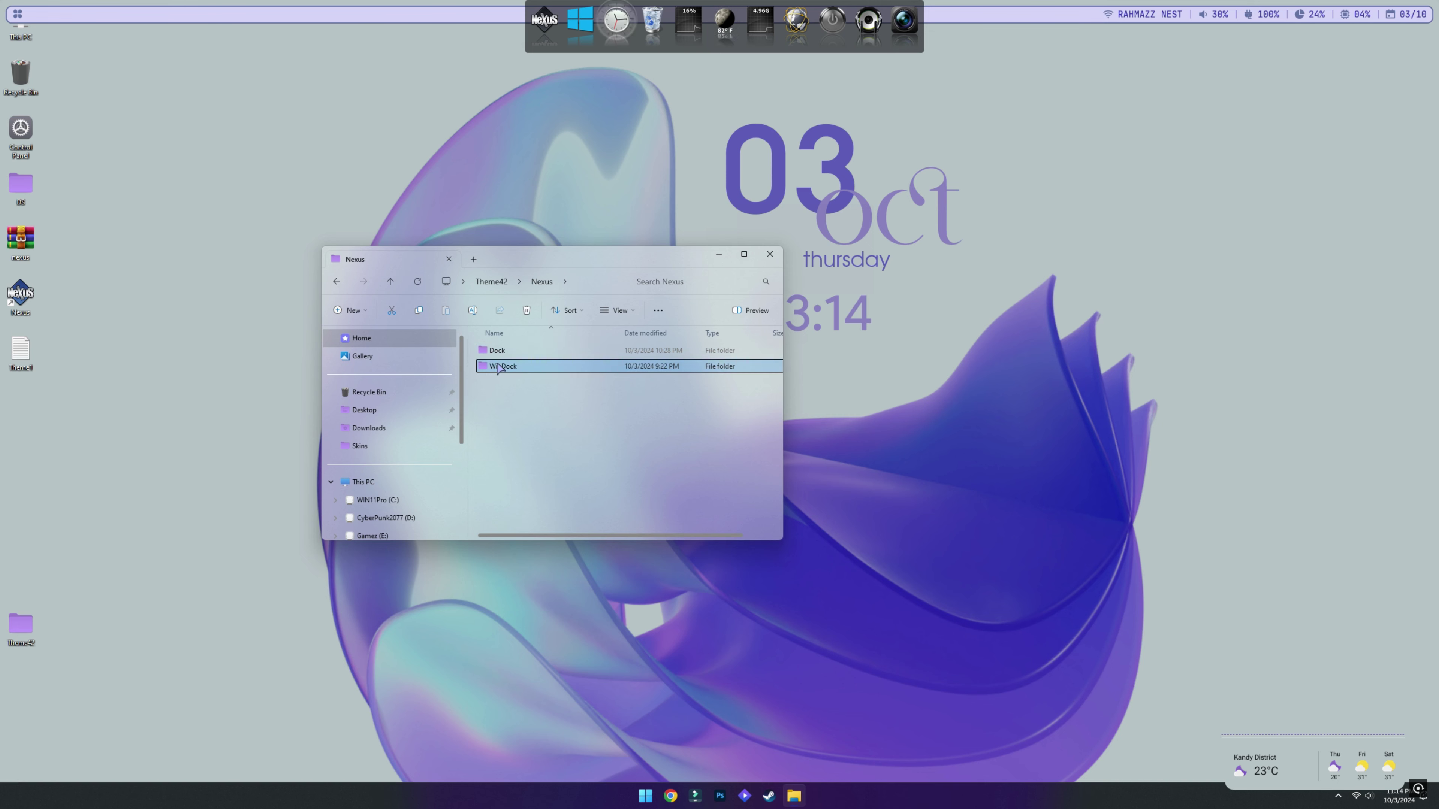
right_click(498, 367)
left_click(513, 386)
scroll(391, 442, "down", 3)
left_click(373, 425)
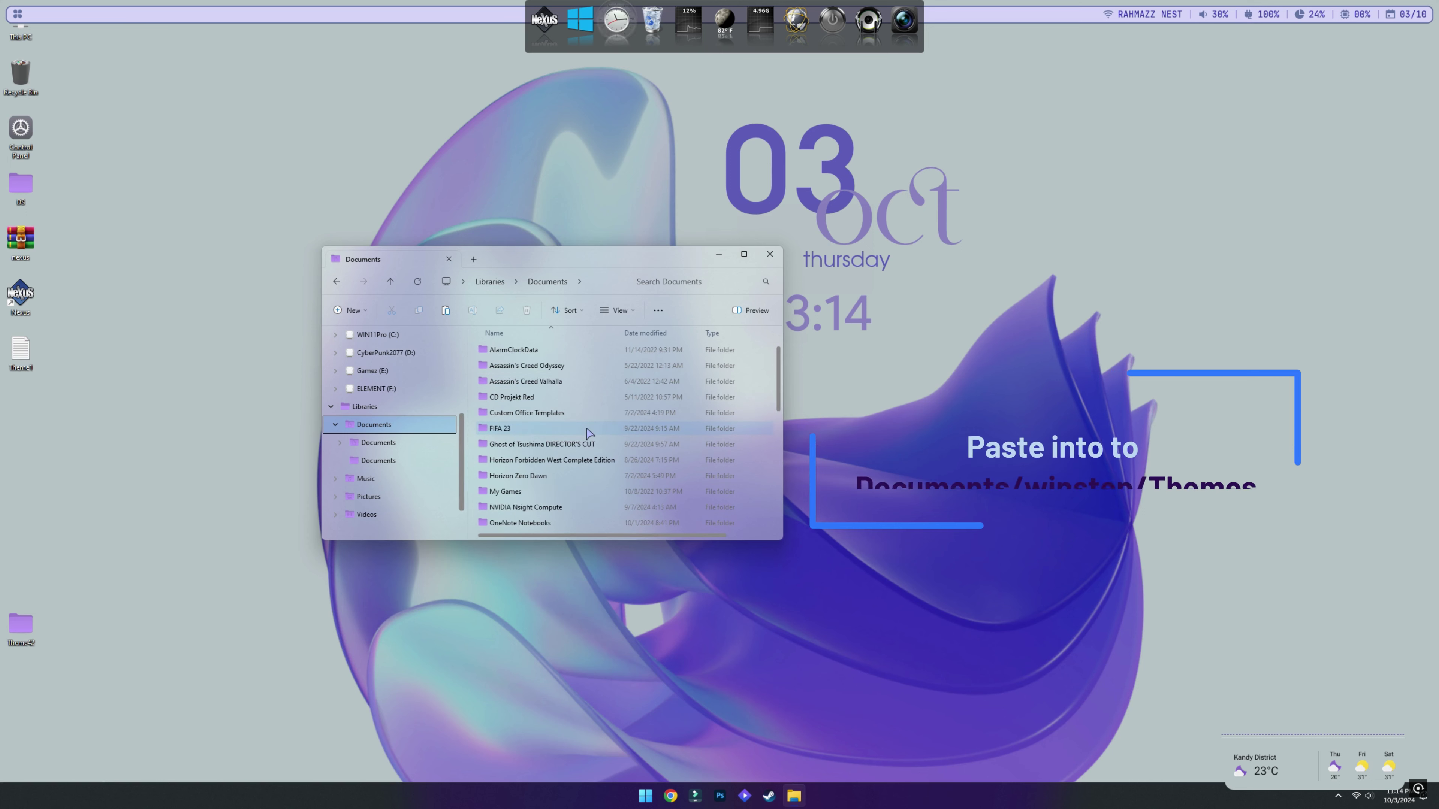
scroll(590, 457, "down", 3)
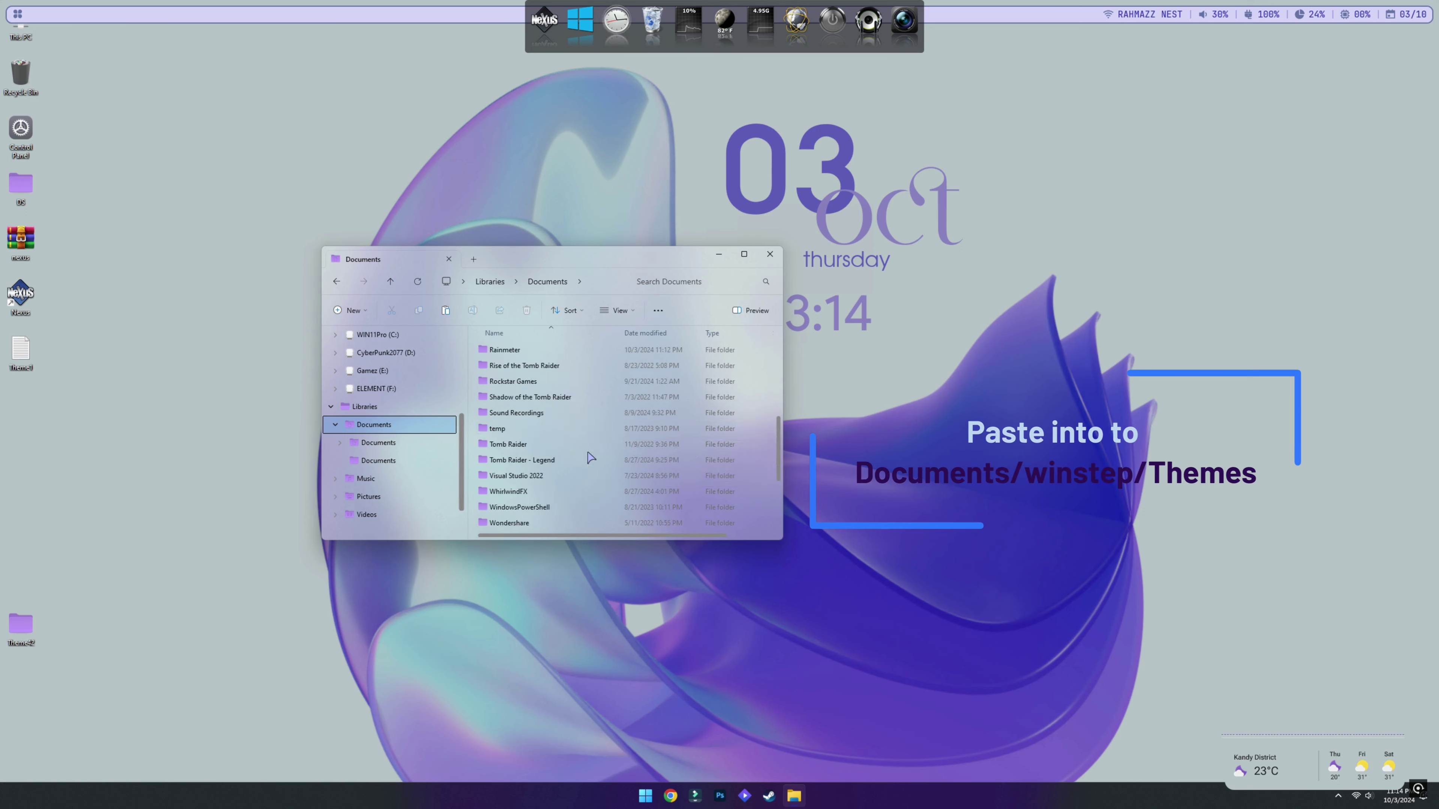
scroll(591, 456, "down", 3)
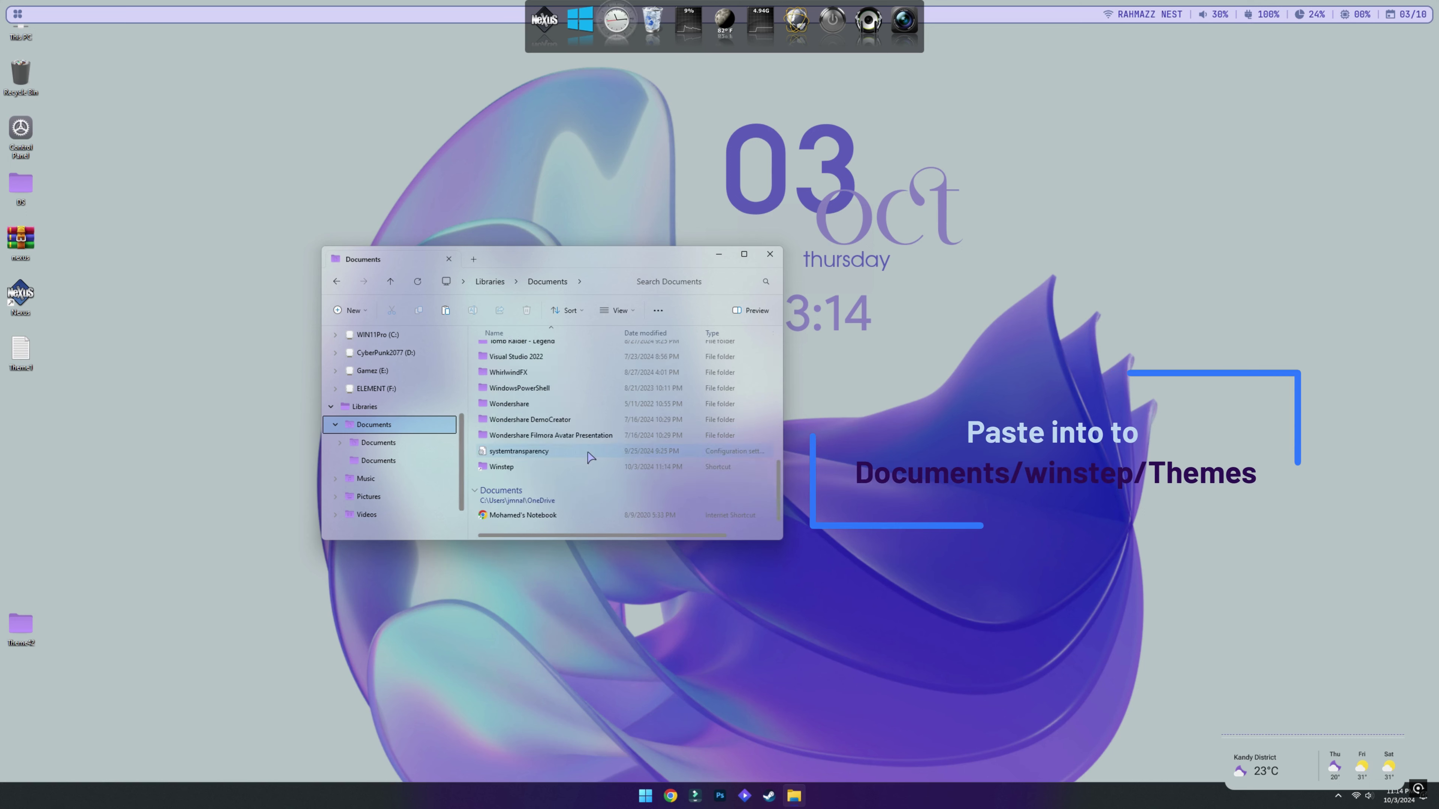
double_click(510, 468)
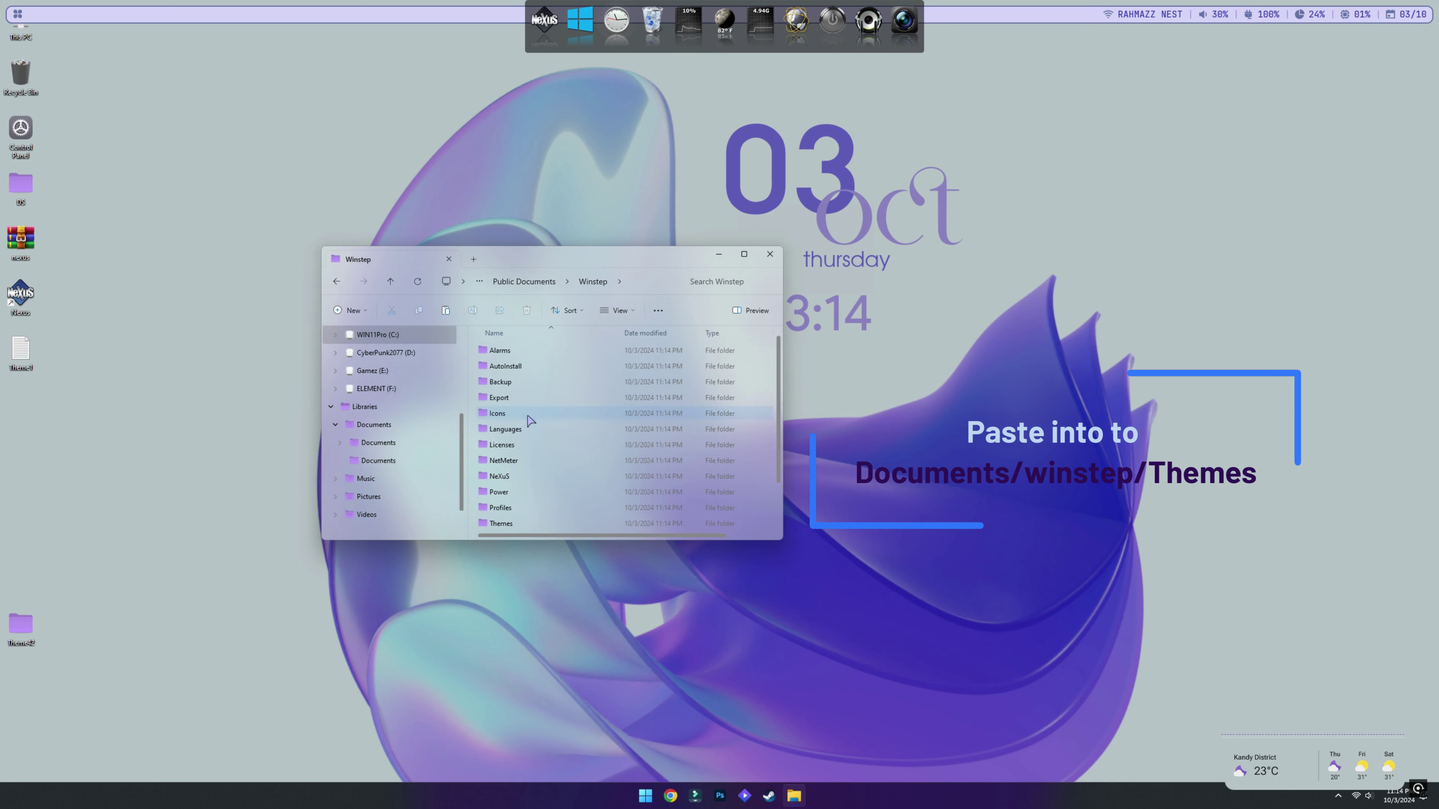
scroll(558, 506, "down", 1)
right_click(558, 491)
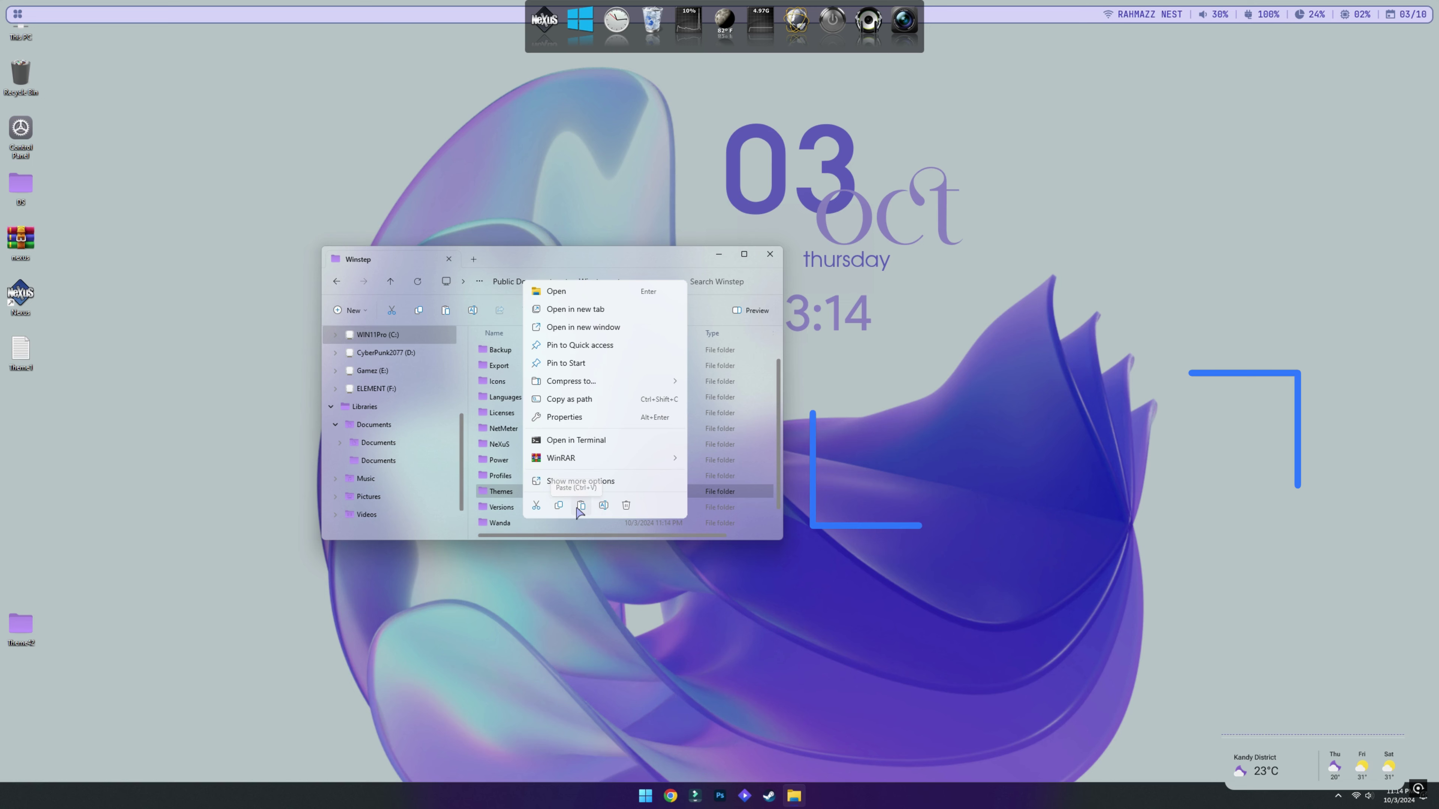
left_click(569, 510)
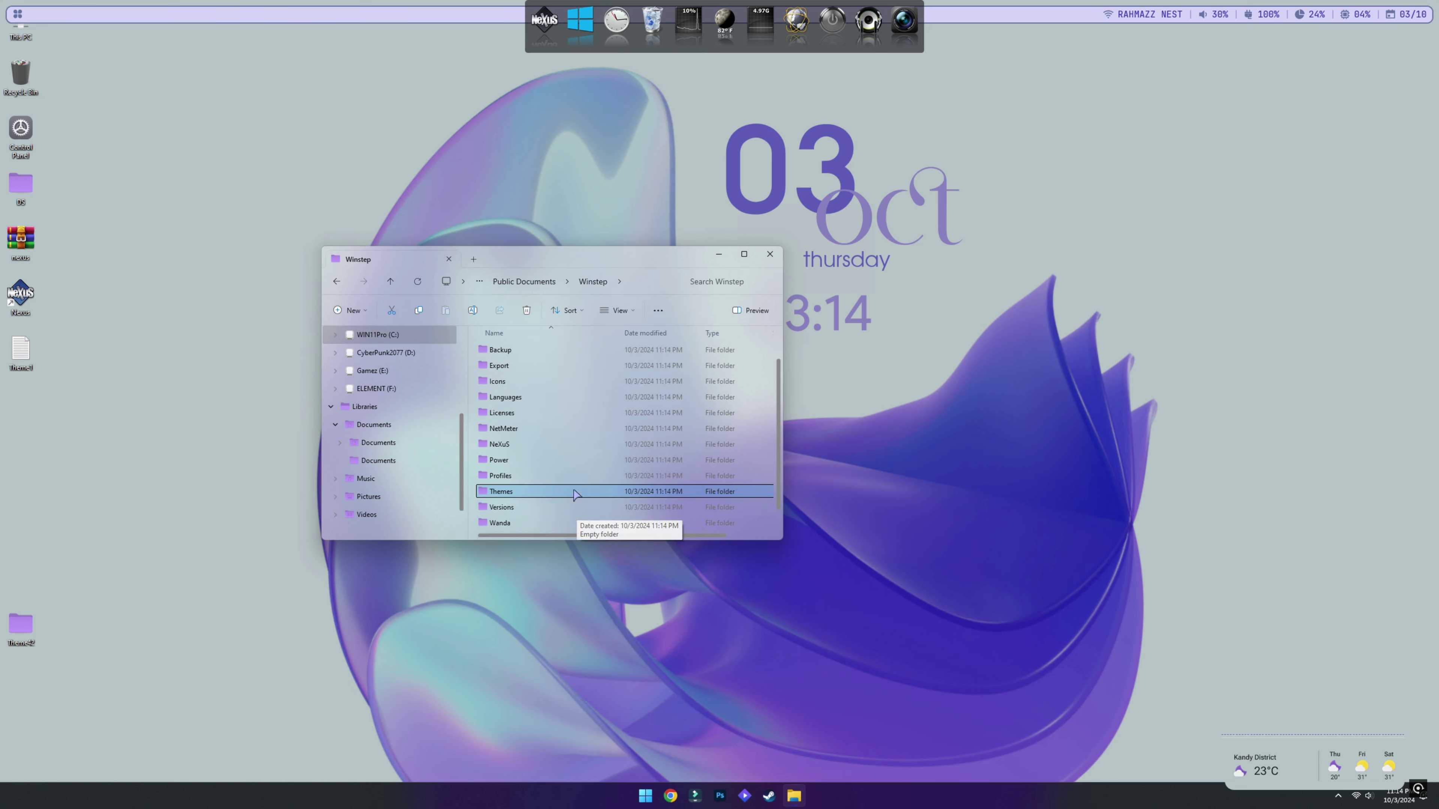
Cut the Dock folder from the Nexus folder inside Theme42 and close the folder window.
double_click(20, 624)
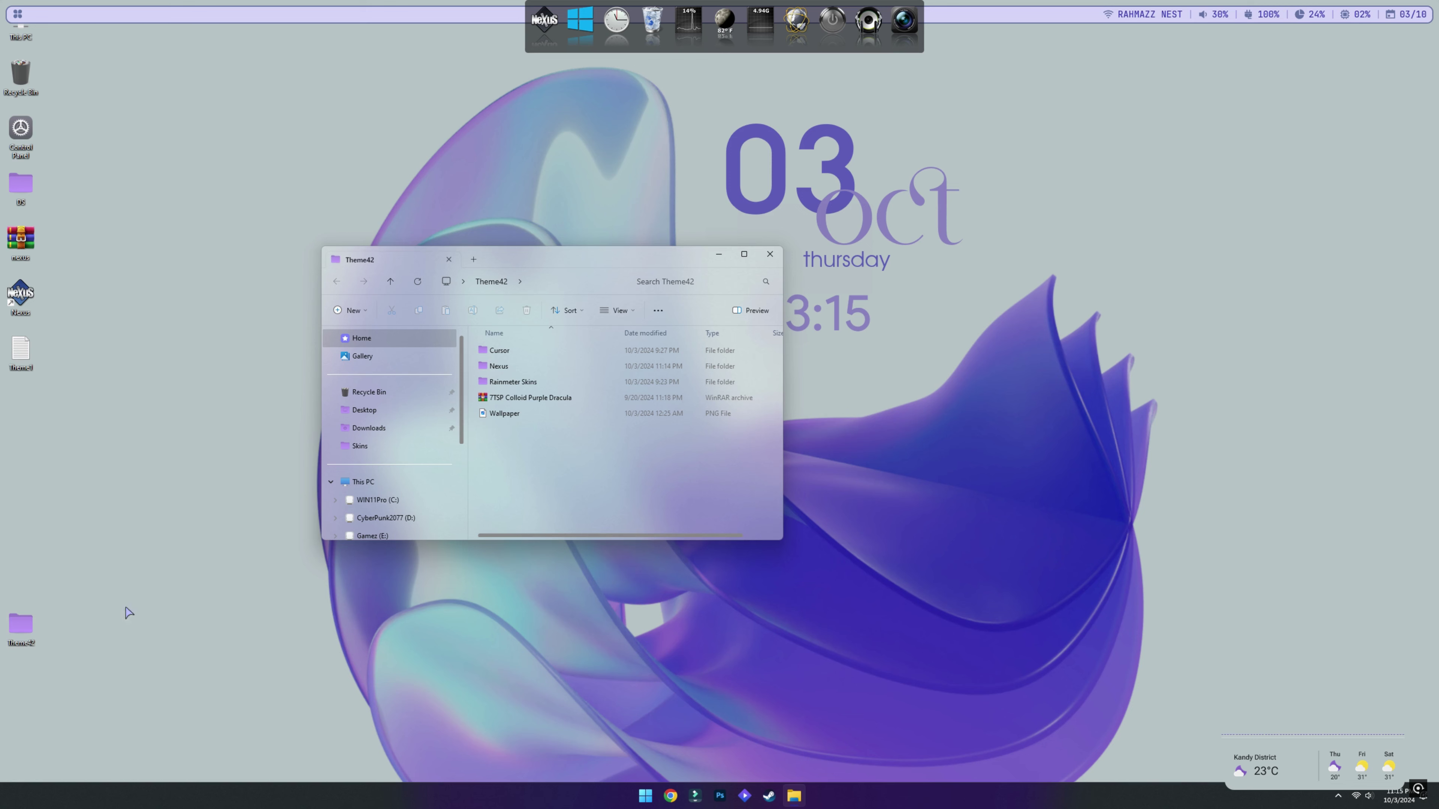
double_click(519, 371)
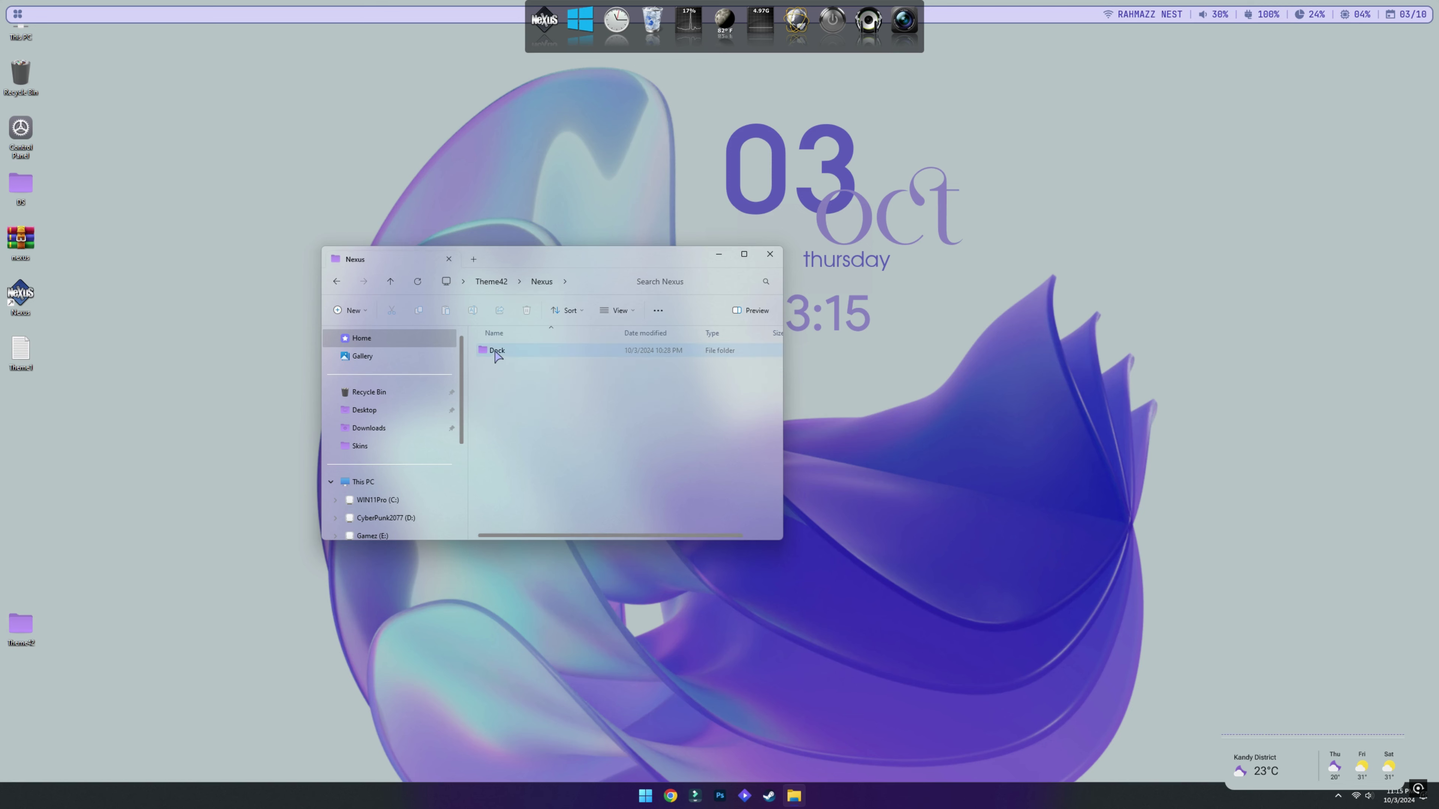
right_click(499, 350)
left_click(512, 369)
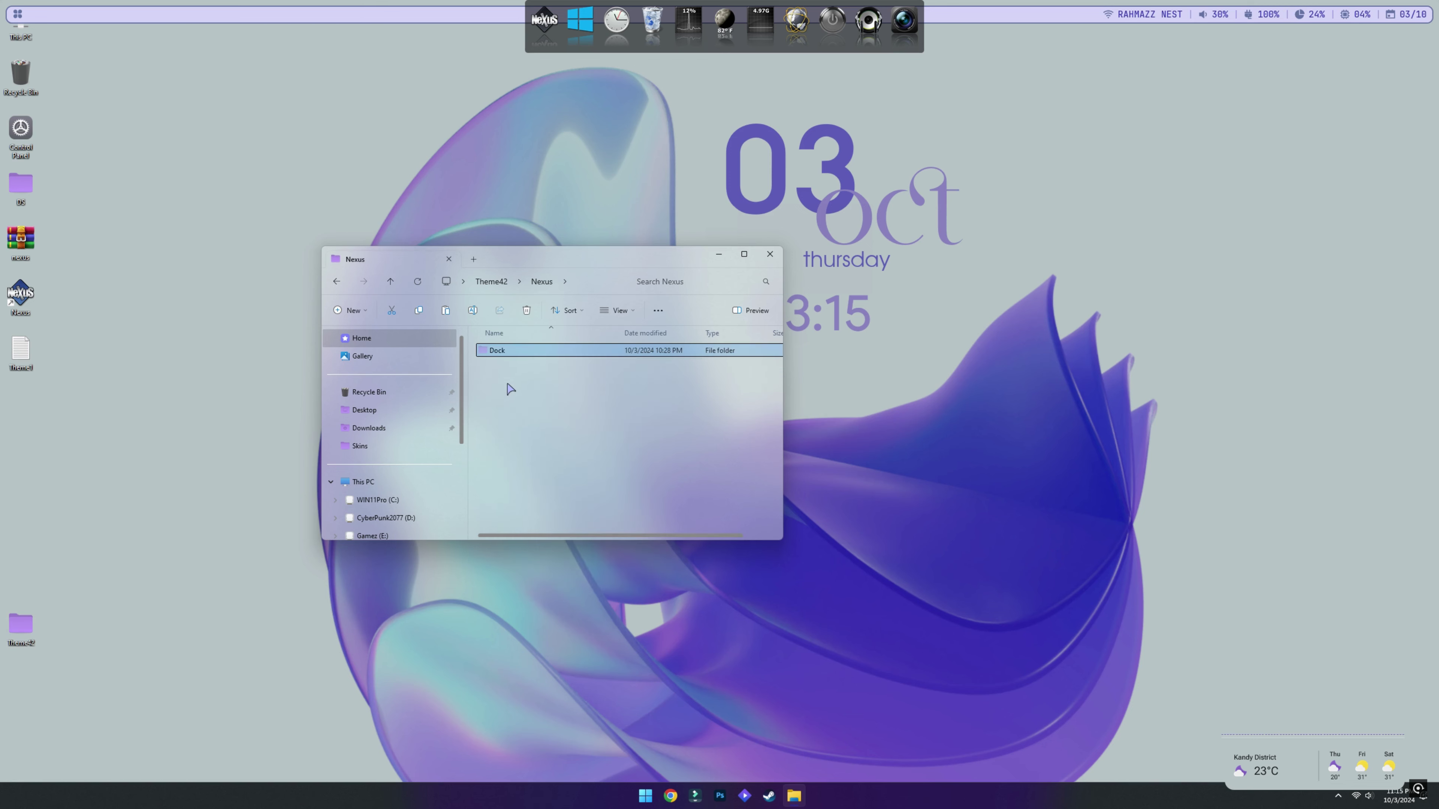
left_click(336, 281)
left_click(770, 254)
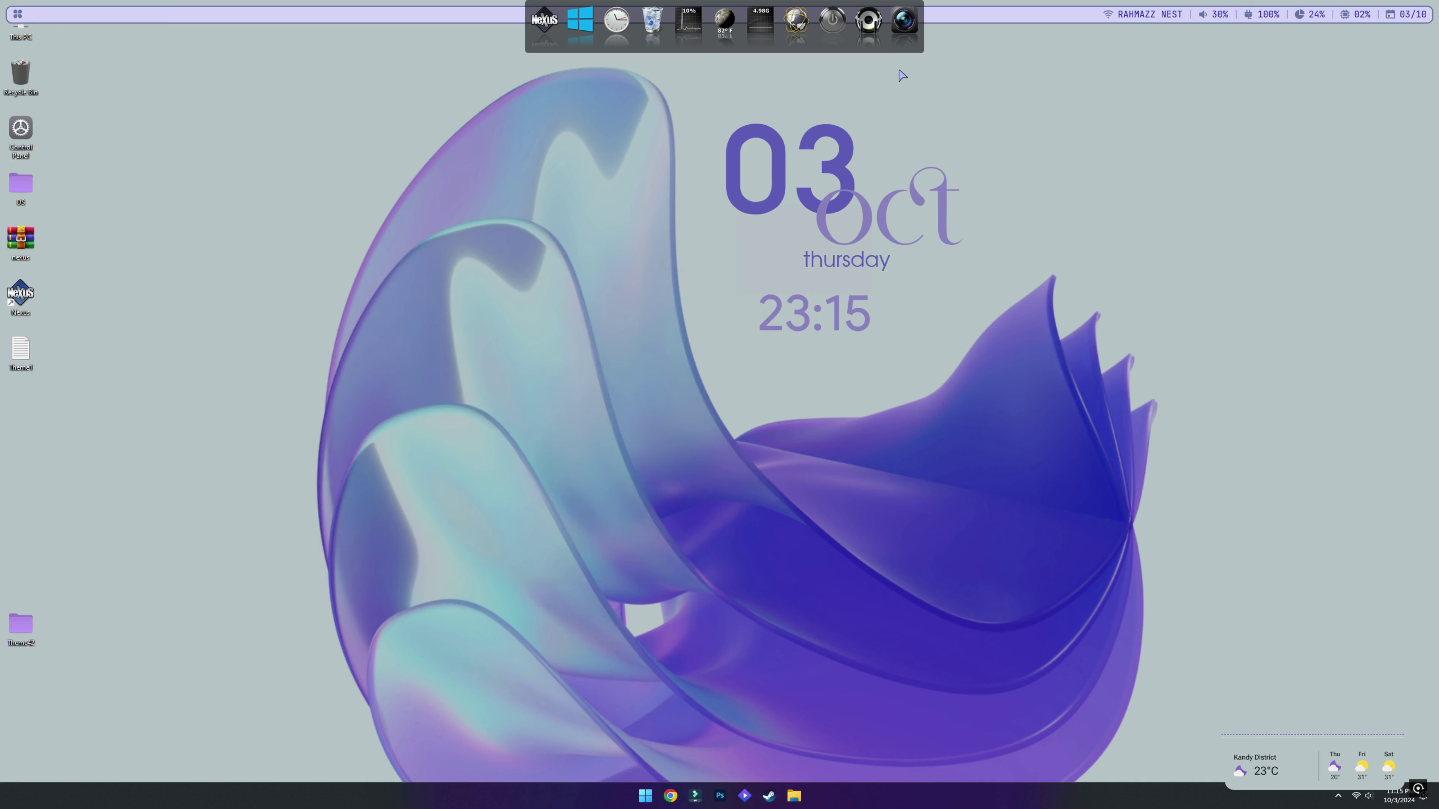
right_click(870, 46)
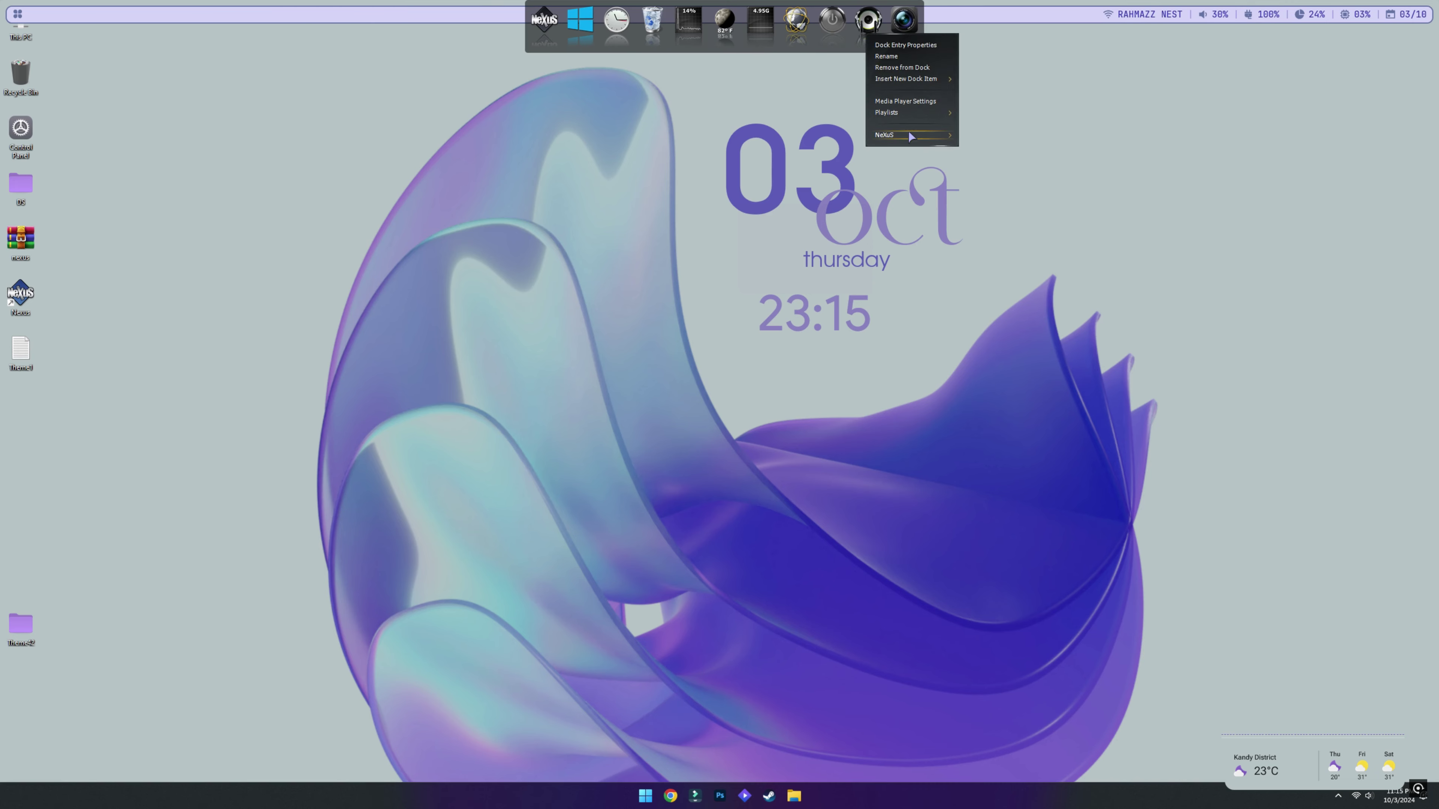
left_click(170, 254)
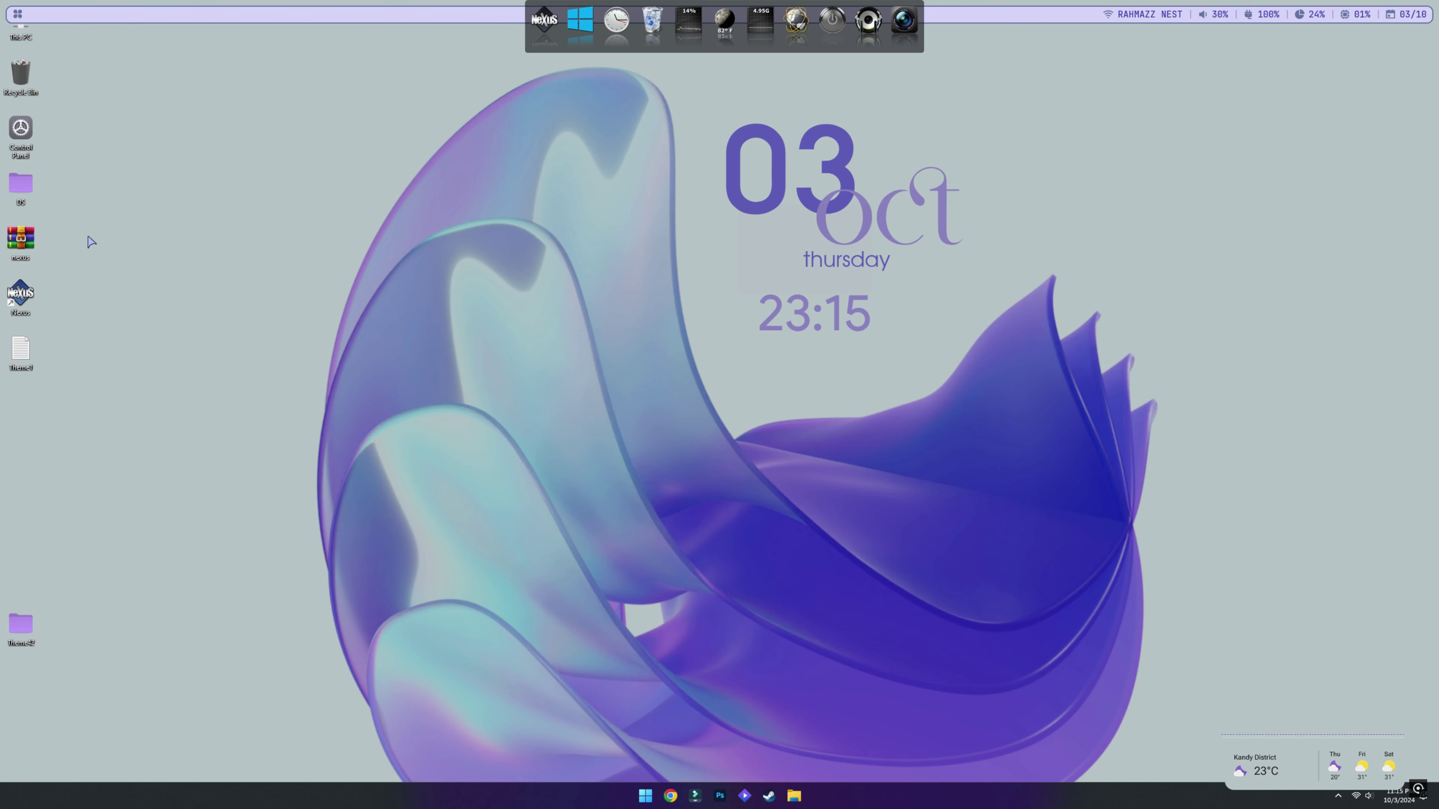
Delete the archive, the Nexus shortcut, the text file and the Theme42 folder from the desktop.
left_click_drag(81, 225, 14, 636)
right_click(19, 633)
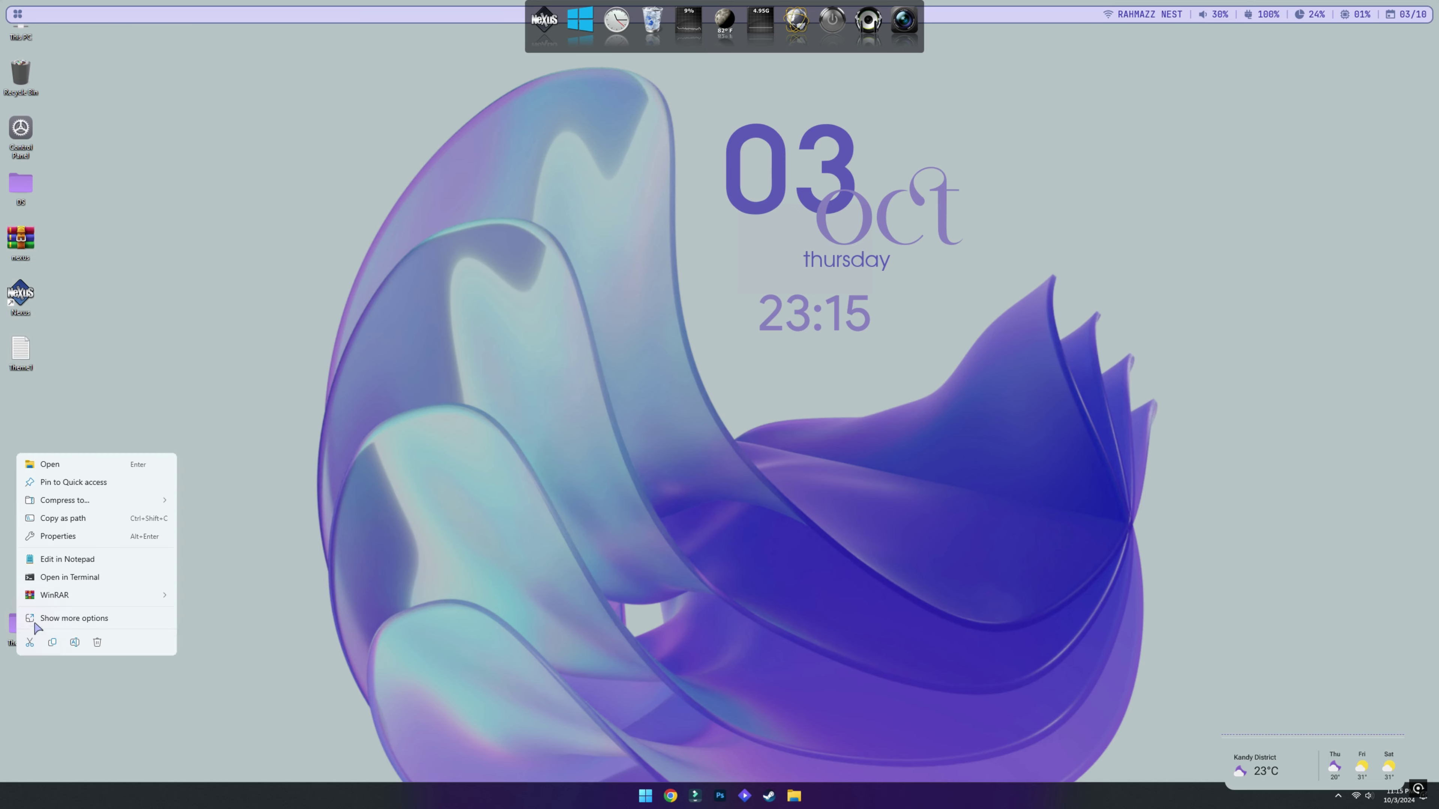
left_click(98, 642)
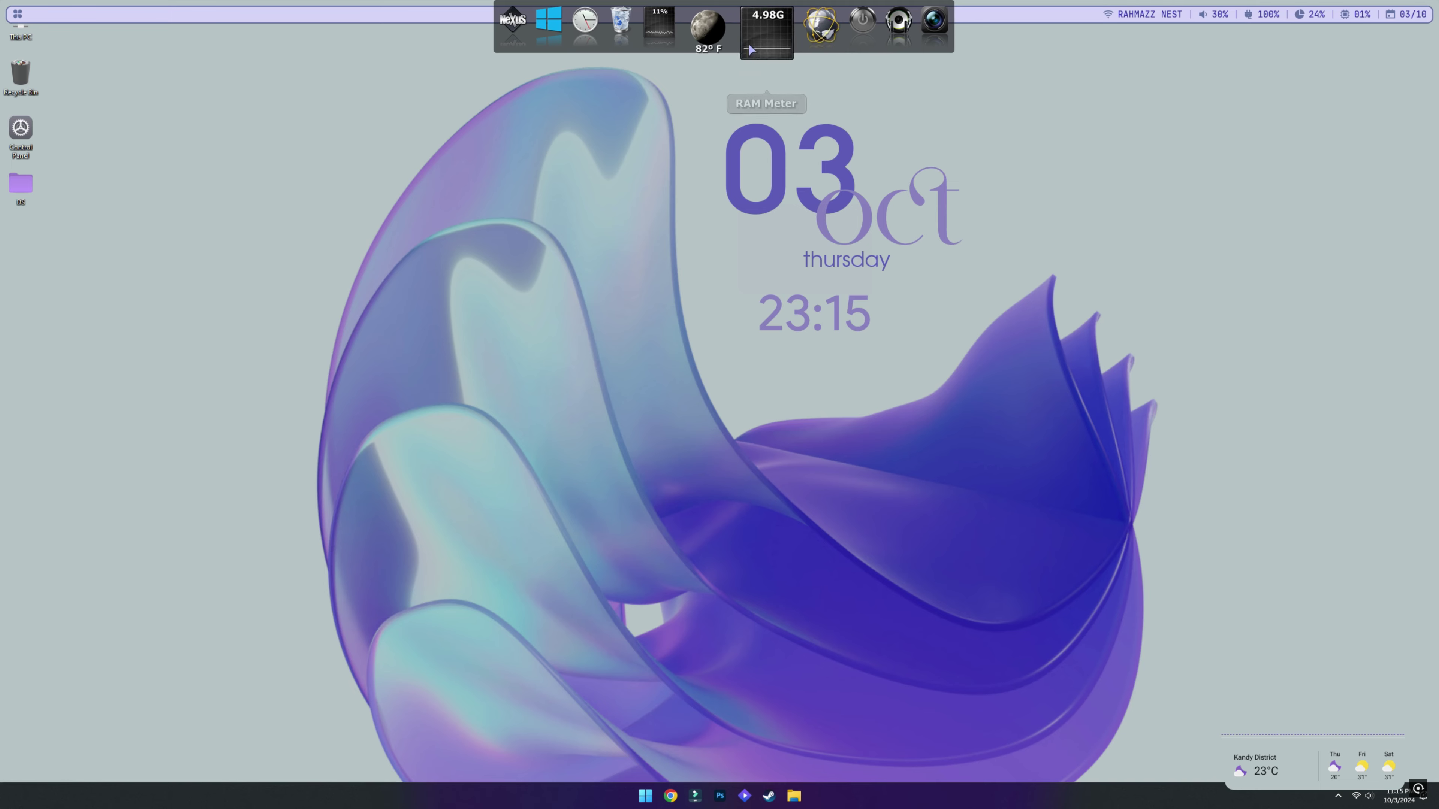
Restore the Nexus dock configuration from the 1440p backup in the Dock folder on drive C and accept the preferences.
right_click(754, 32)
mouse_move(796, 207)
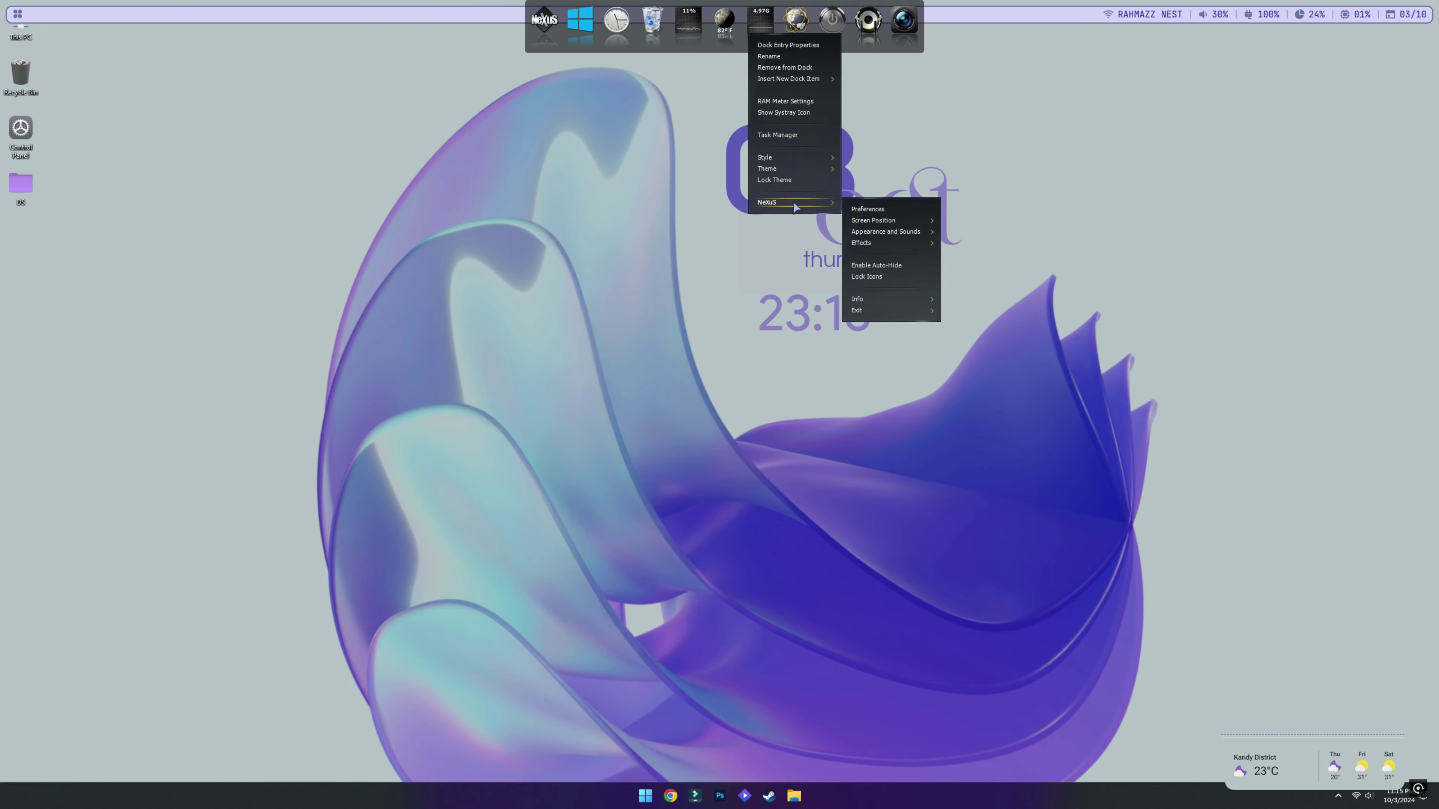
left_click(880, 211)
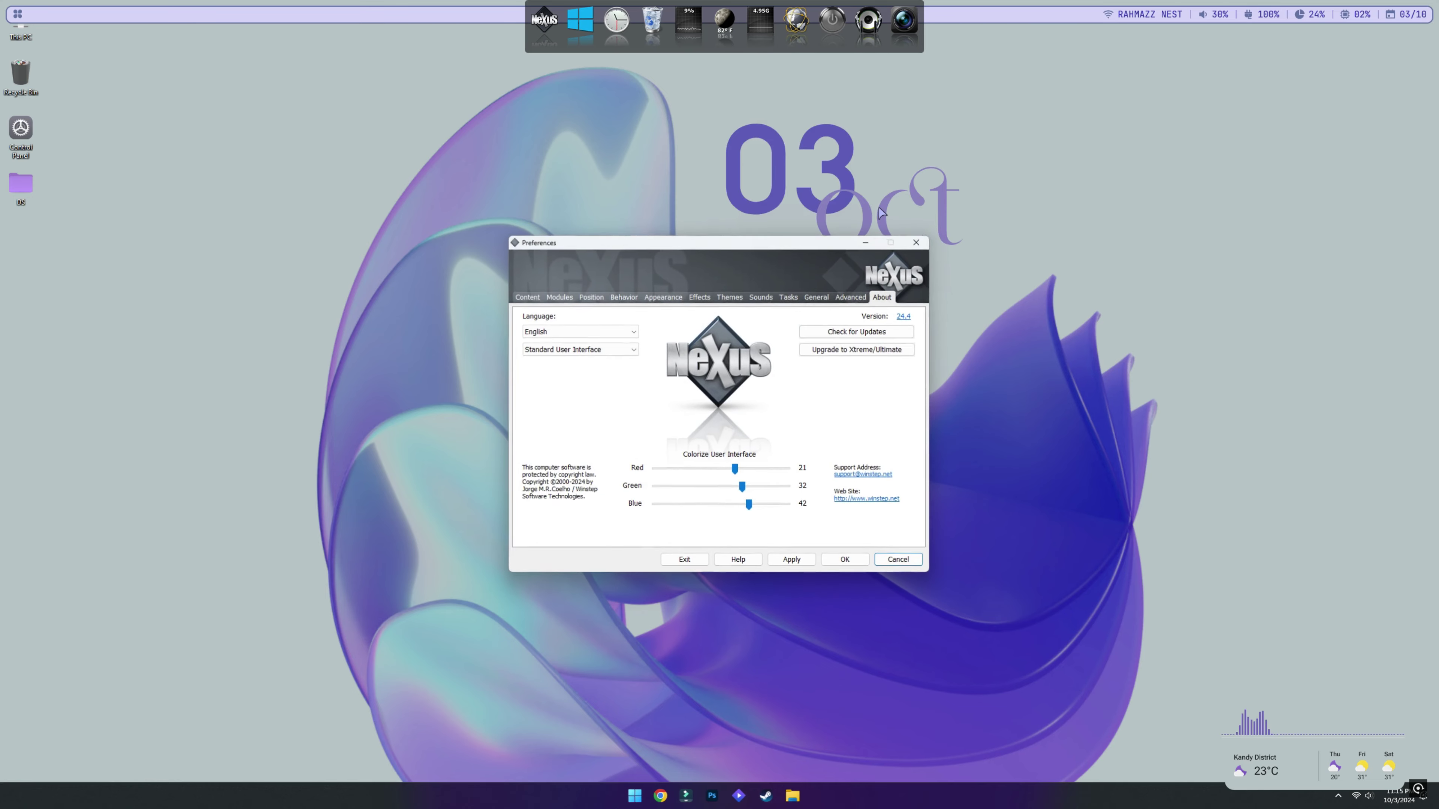
left_click(843, 300)
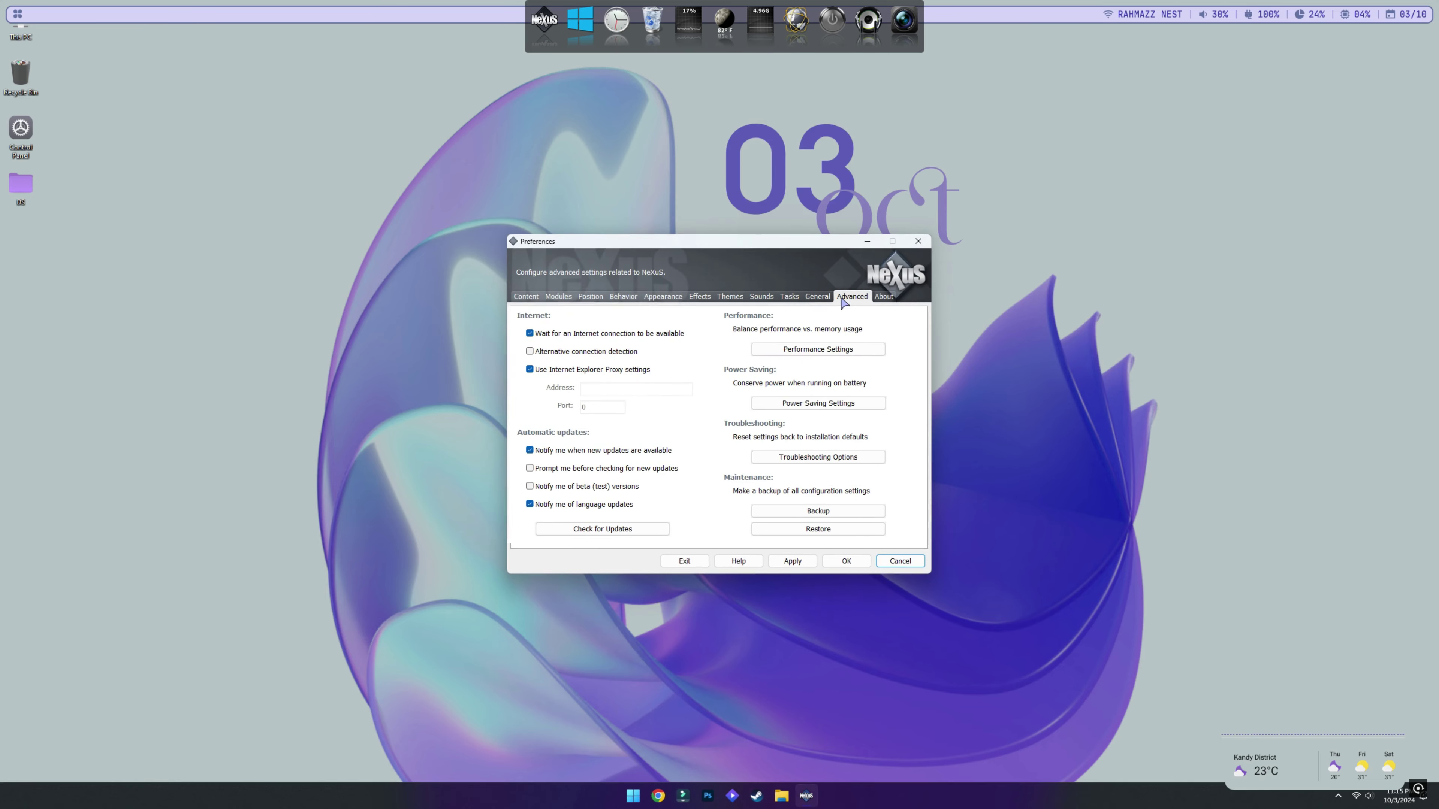
left_click(813, 528)
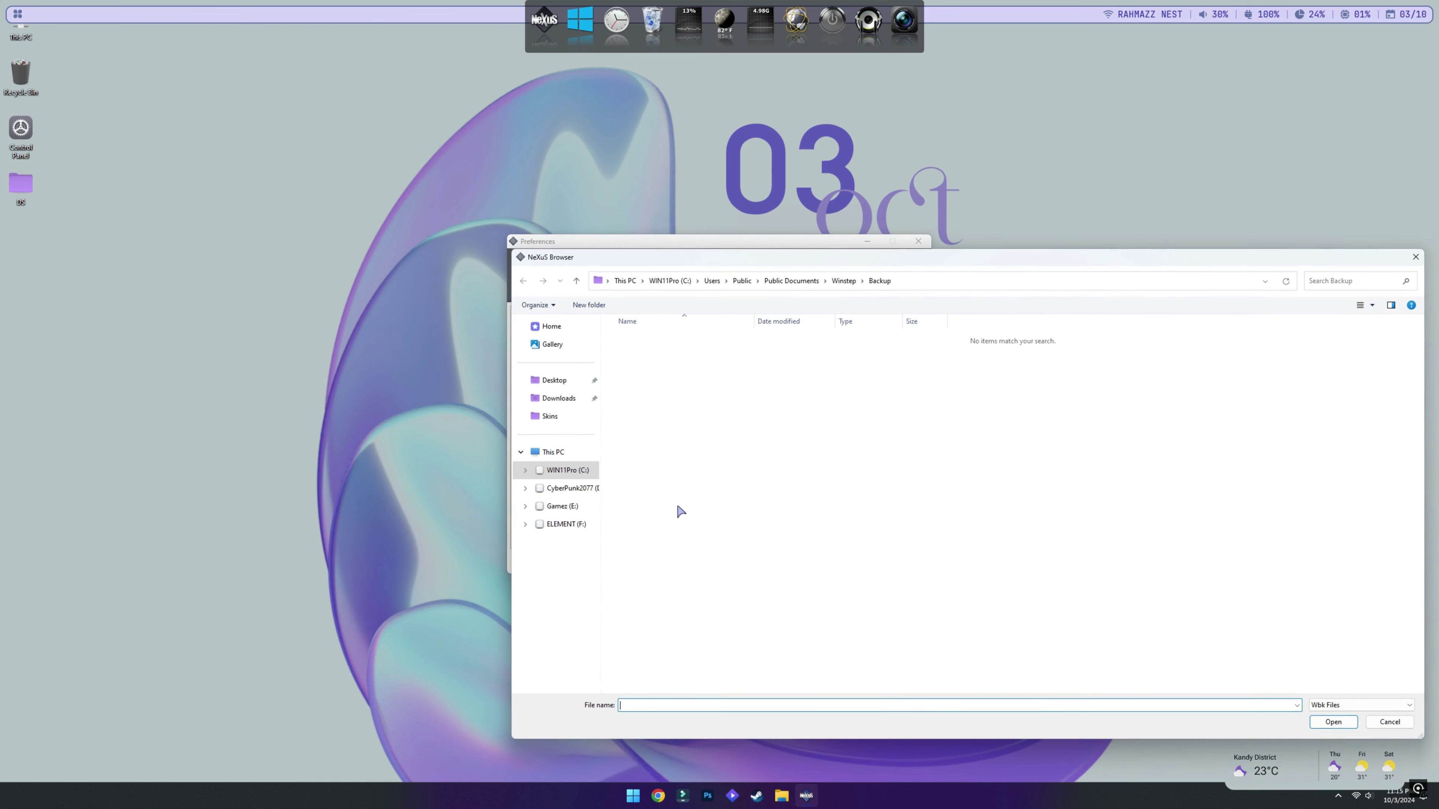
left_click(567, 470)
double_click(630, 338)
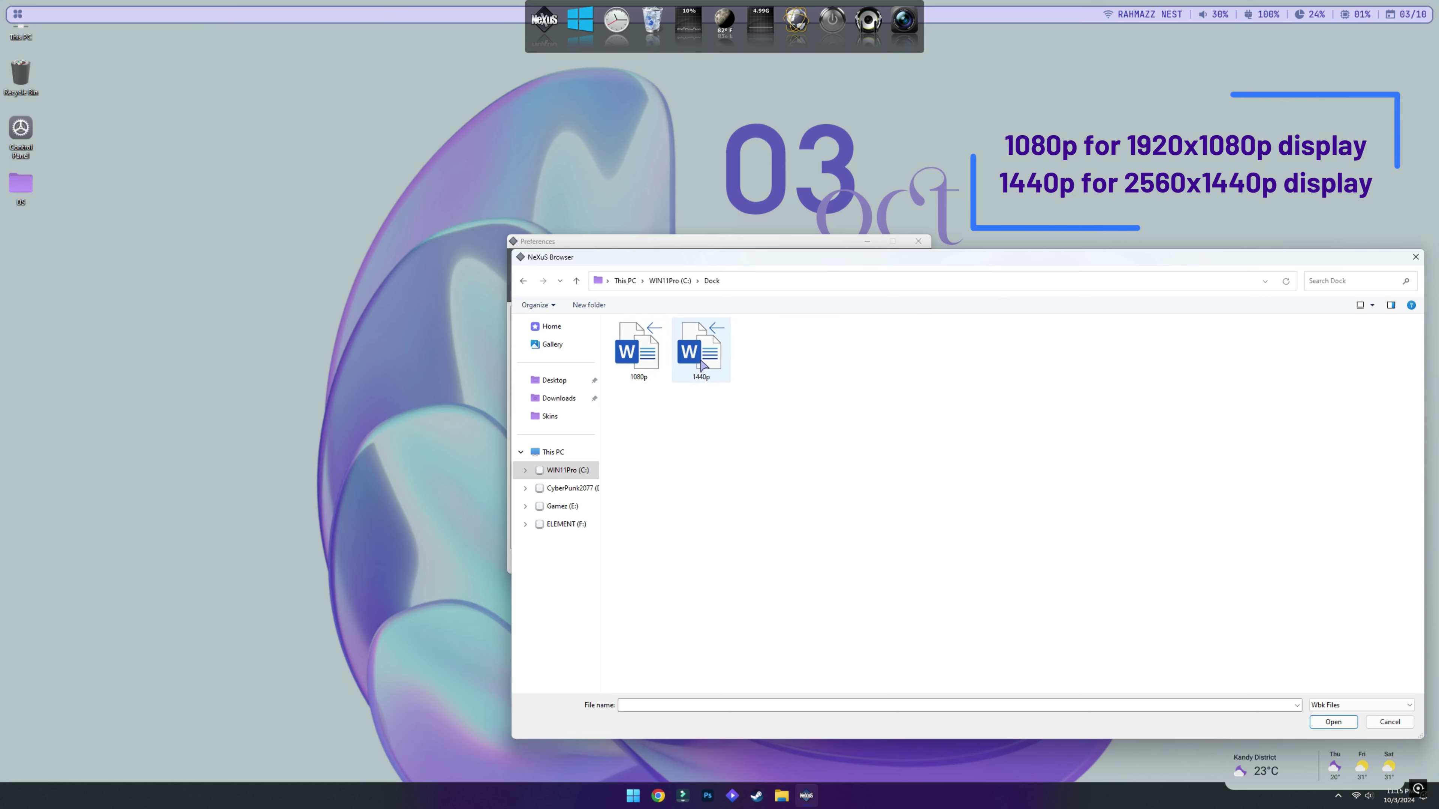
left_click(716, 380)
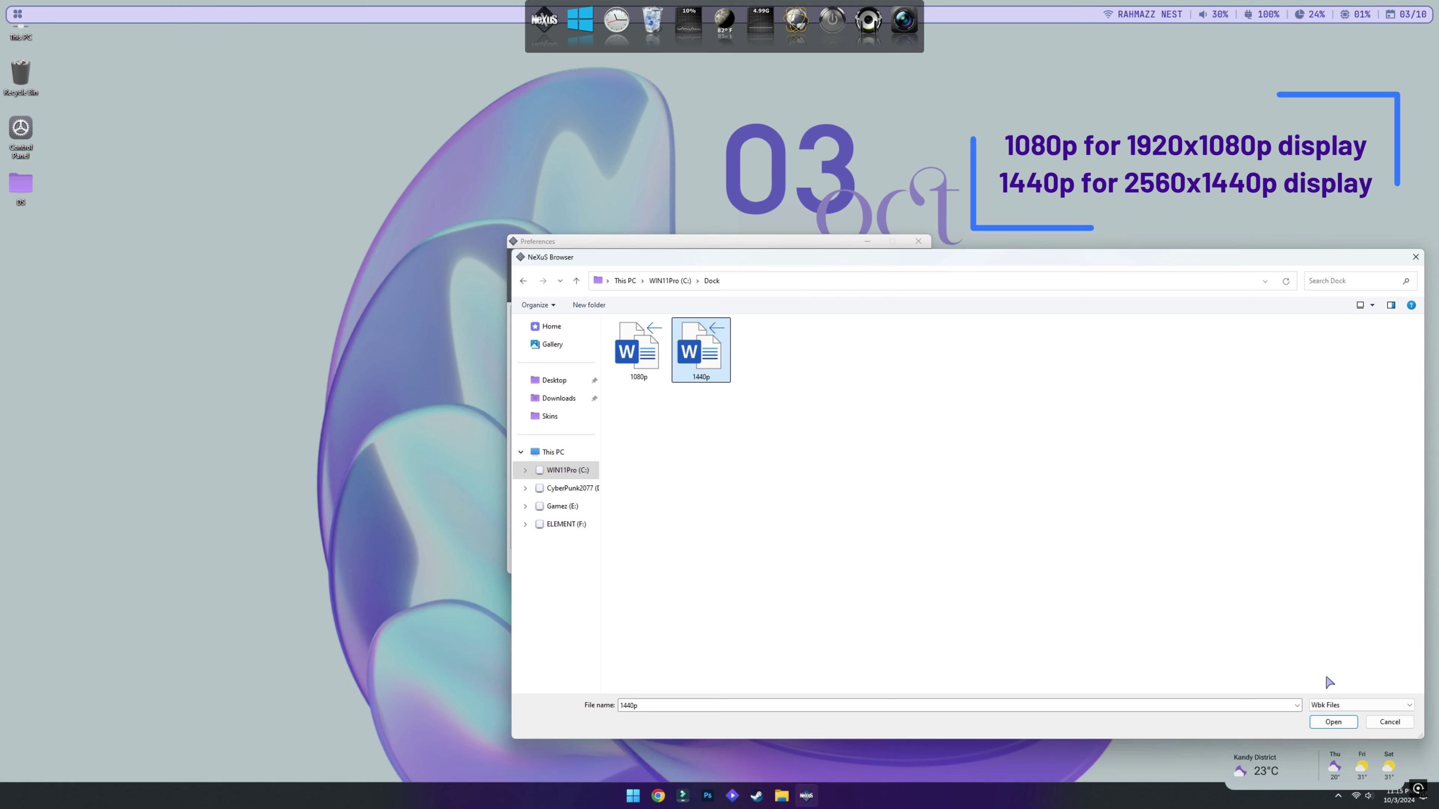
left_click(1340, 723)
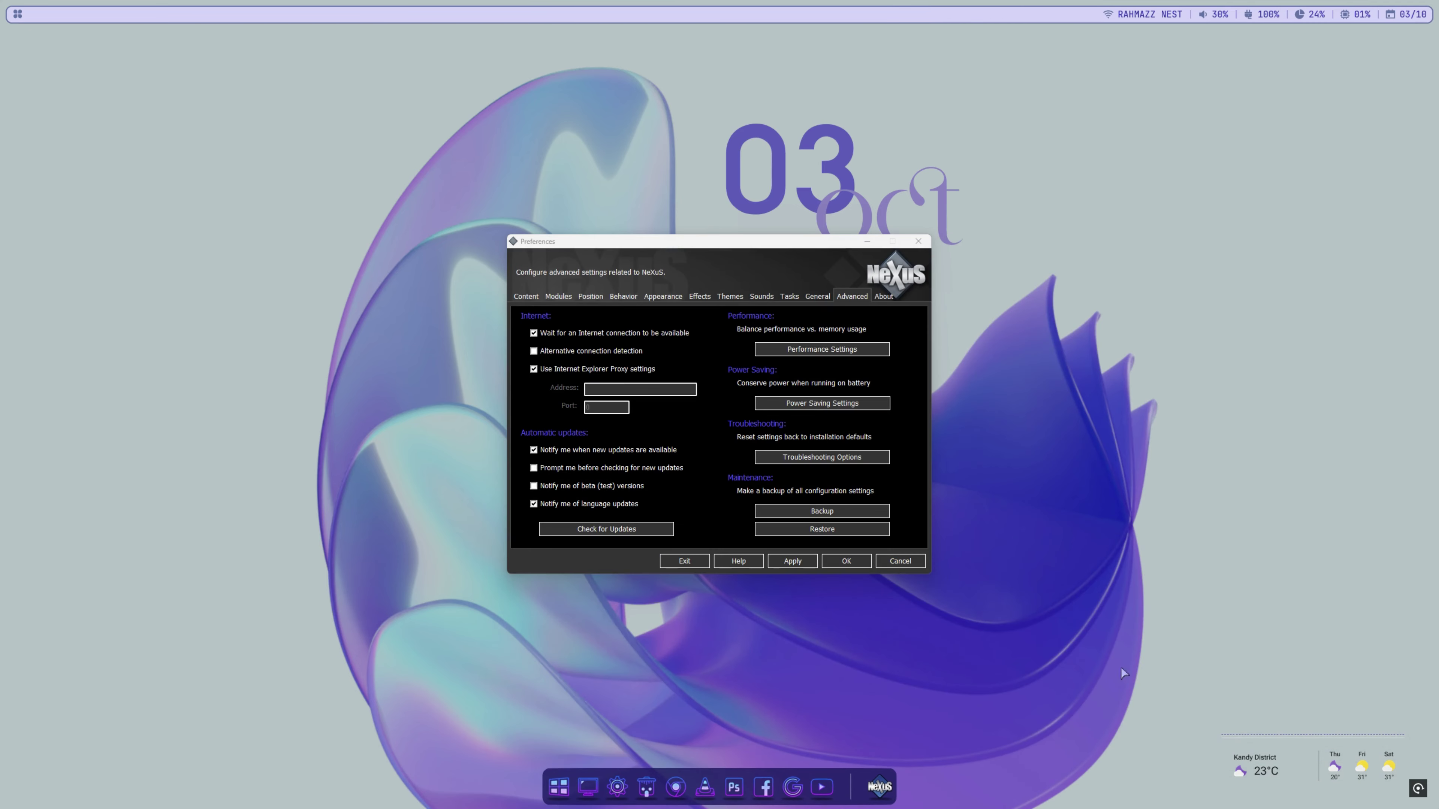
left_click(833, 560)
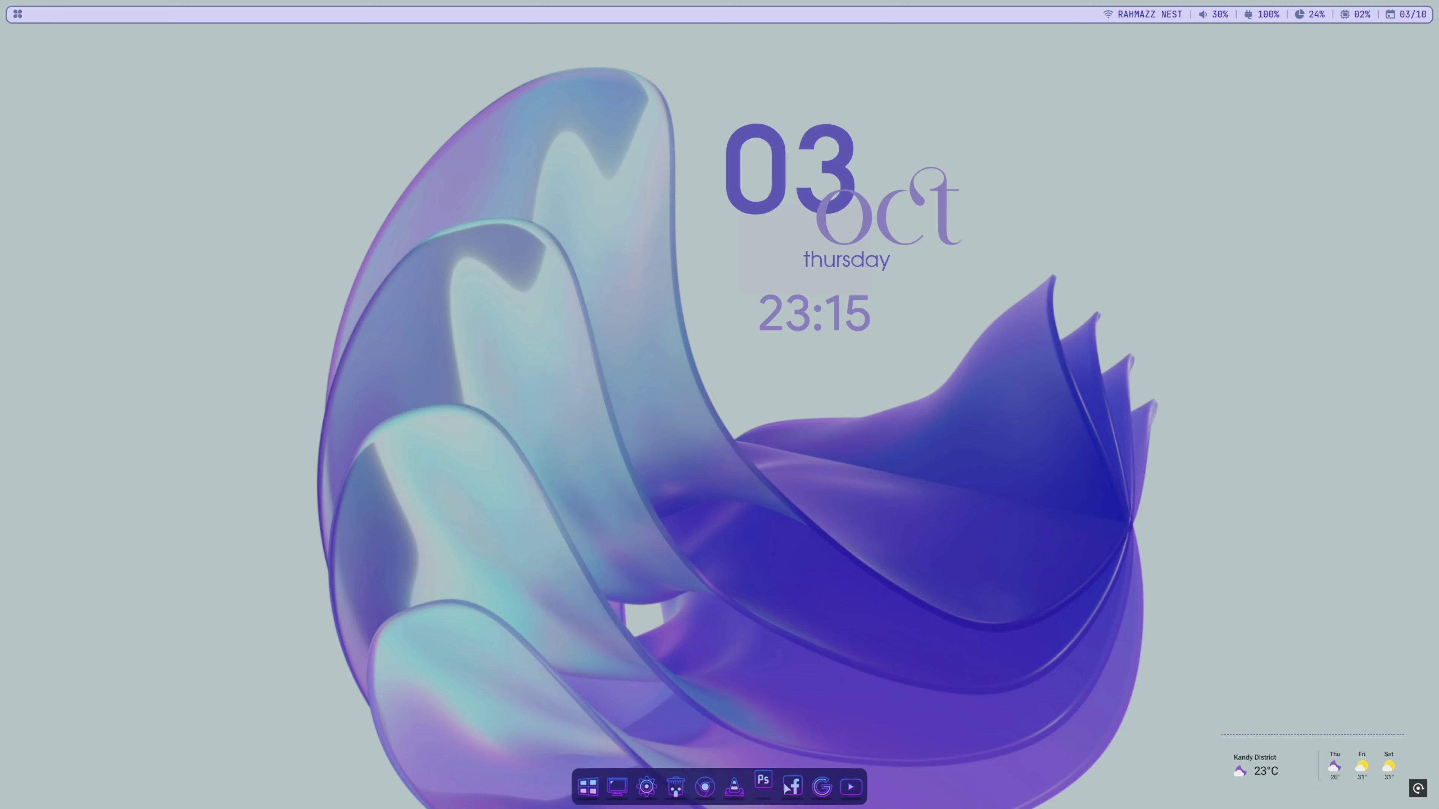
Check the Start menu from the dock and the pop-up menu of the catppuccin bar, closing both.
left_click(592, 789)
left_click(592, 789)
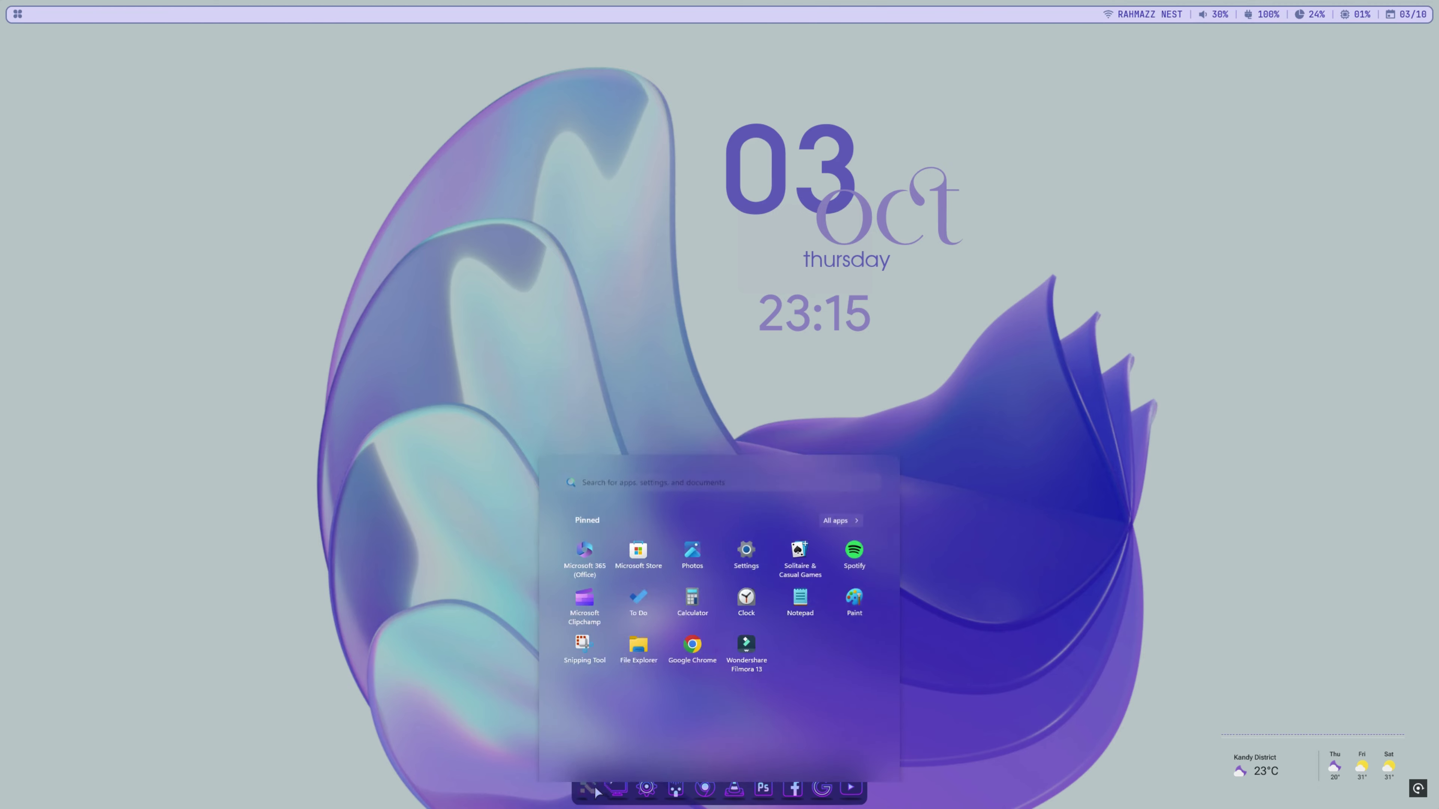
left_click(17, 14)
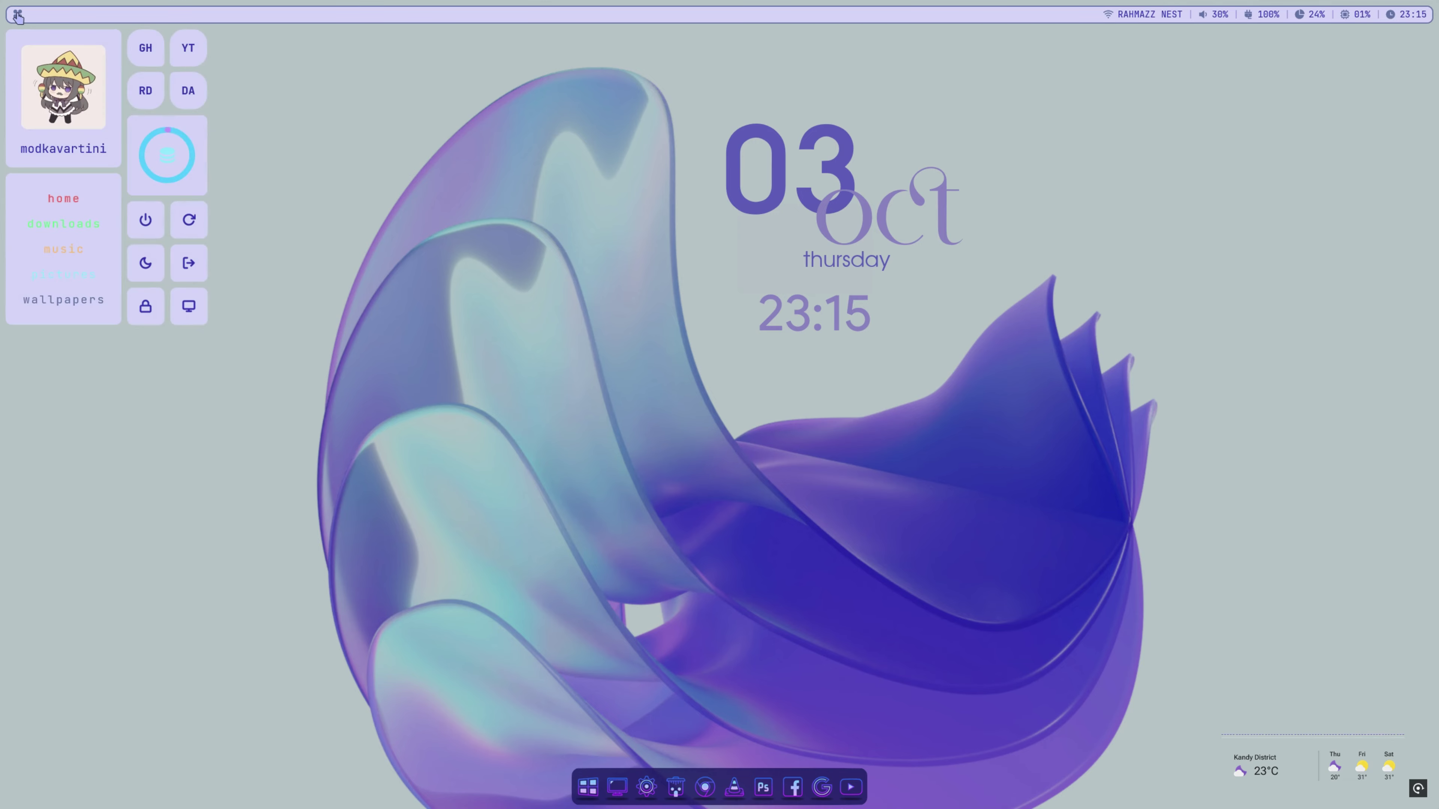
left_click(18, 14)
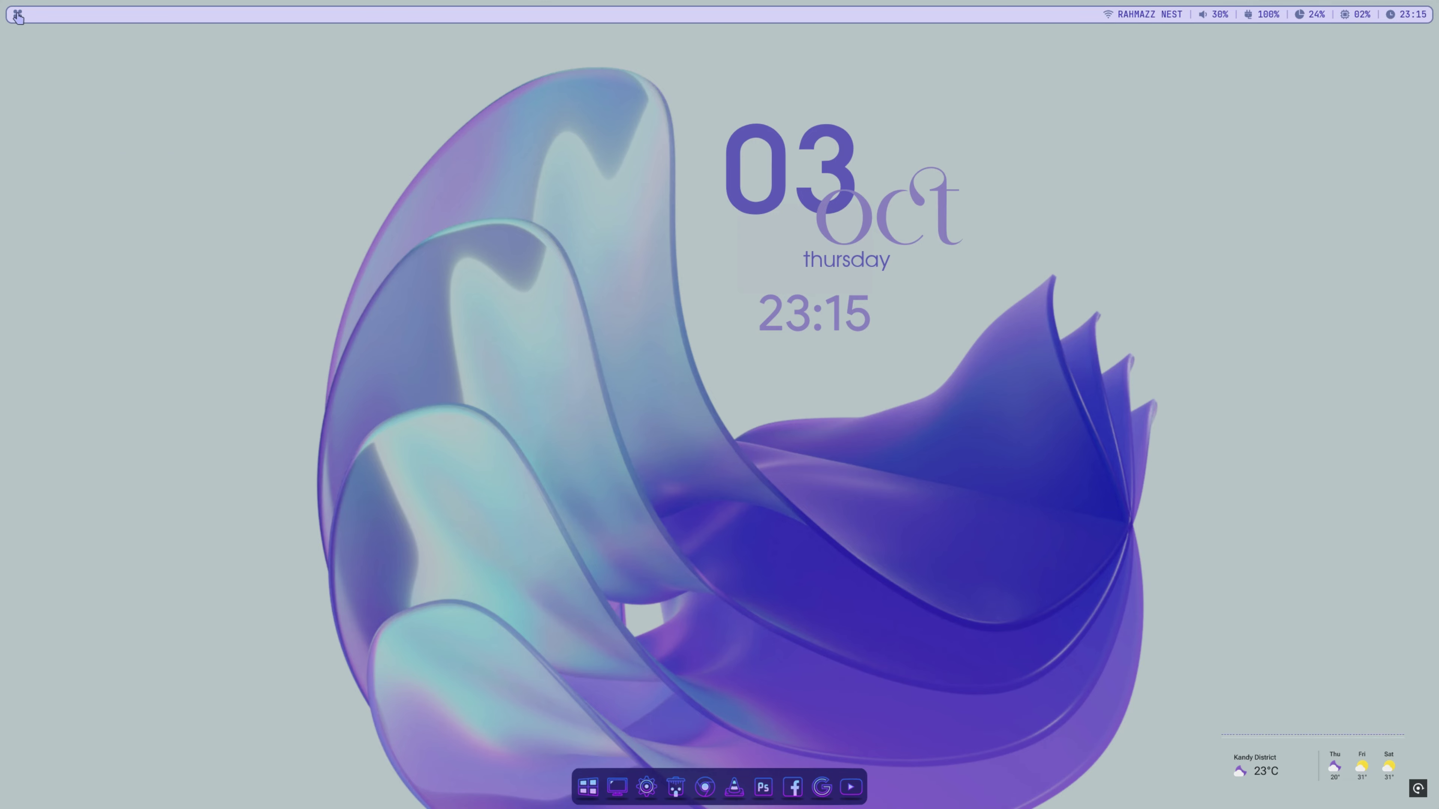
Turn off discord sync for the menu in the popups settings of the catppuccin bar.
right_click(168, 19)
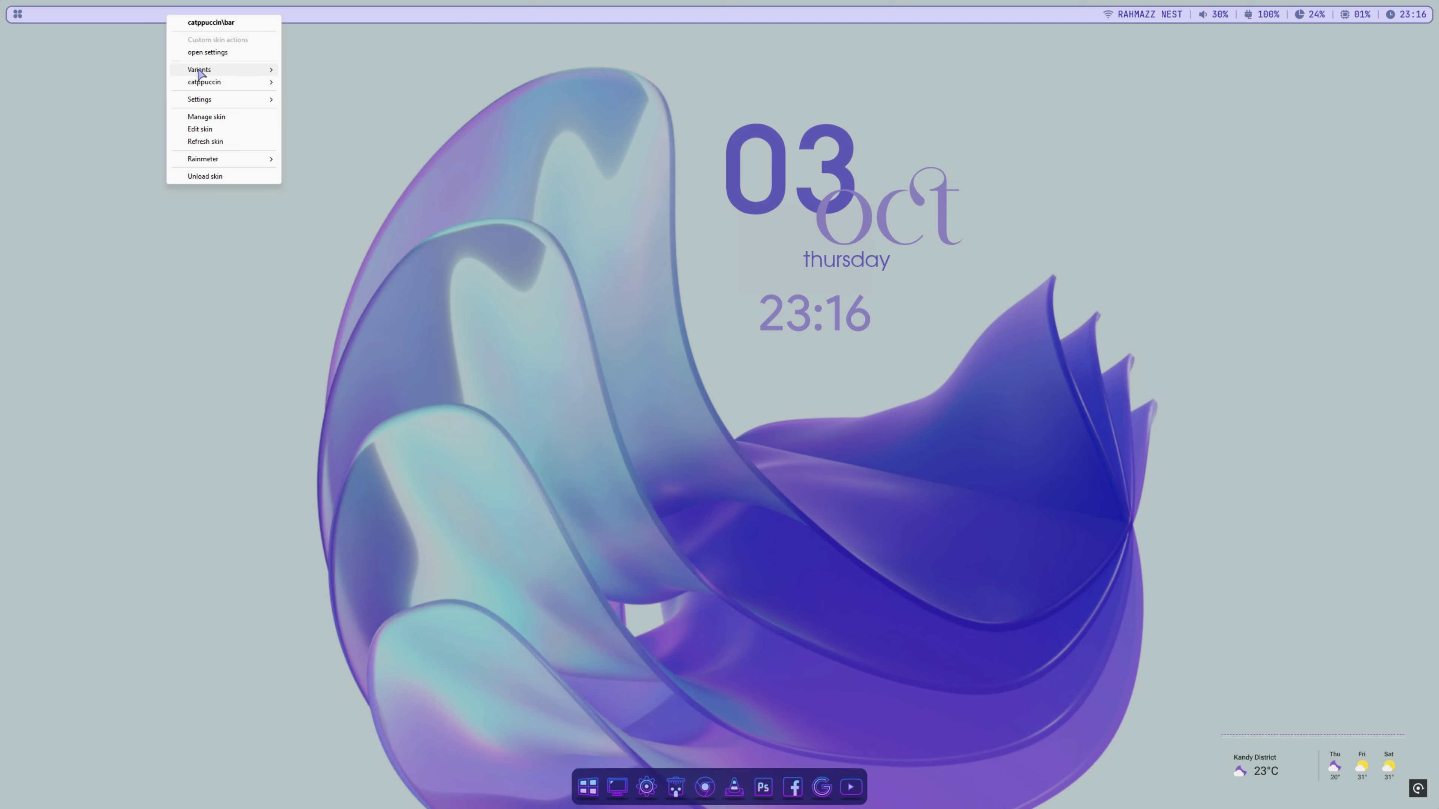
left_click(221, 53)
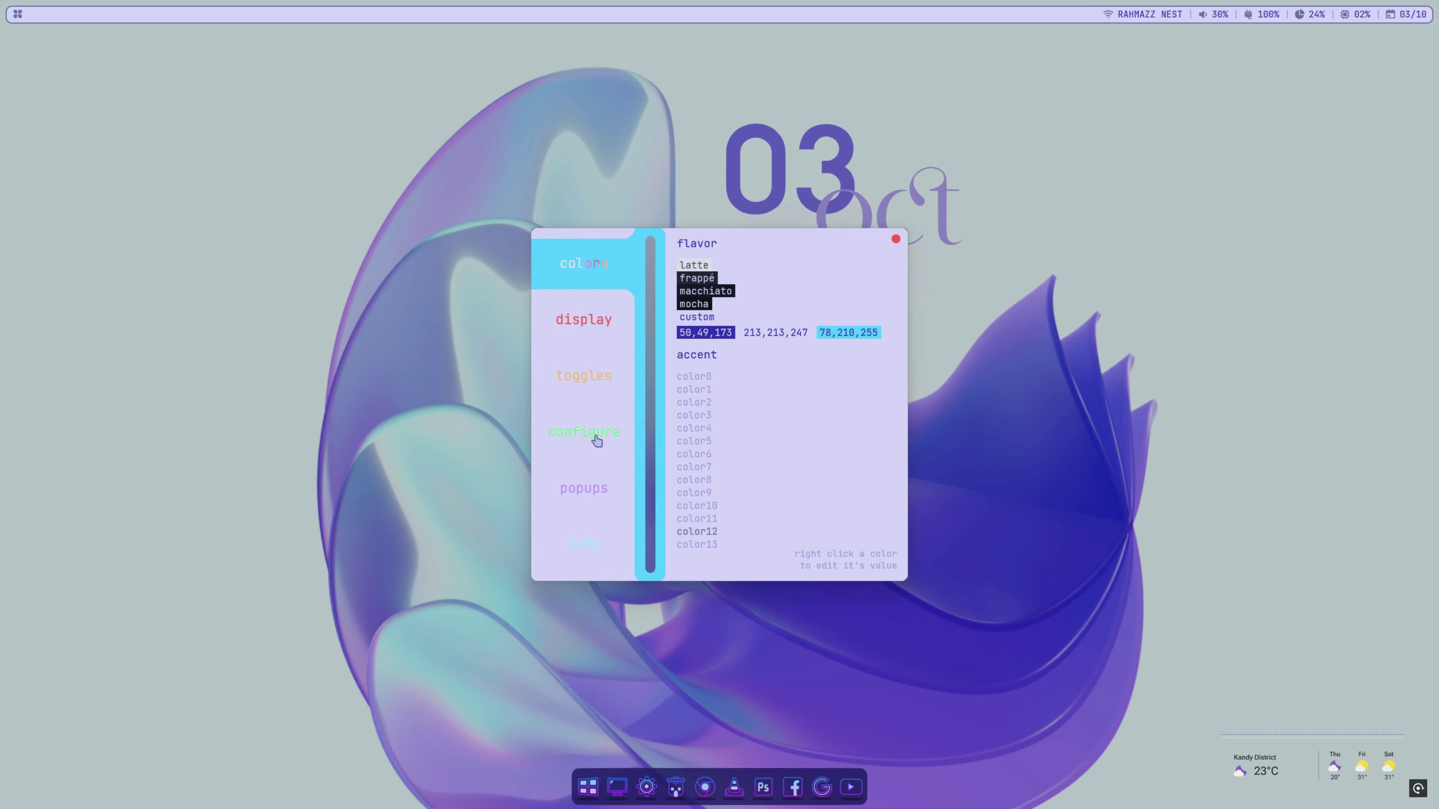
left_click(595, 491)
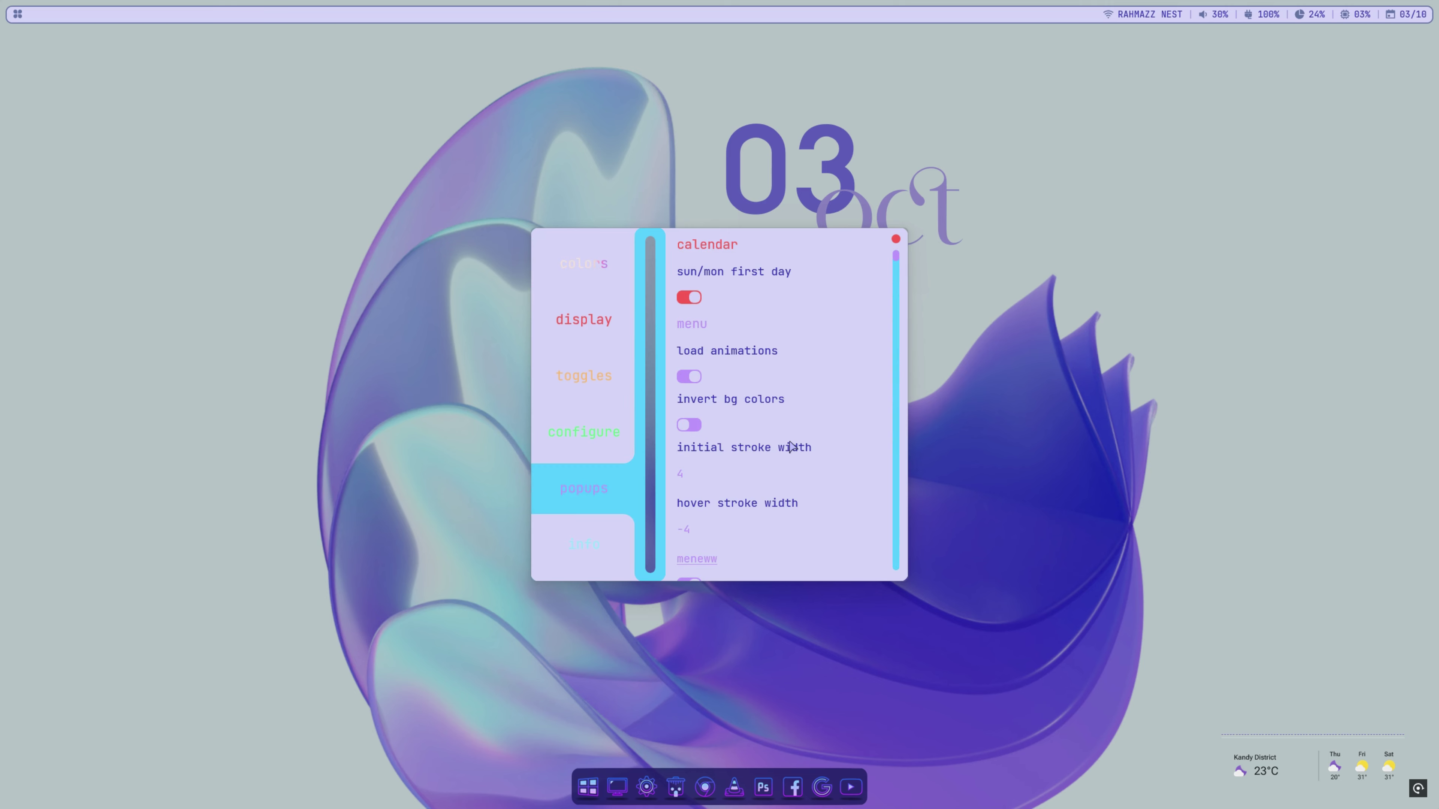
scroll(791, 447, "down", 3)
scroll(791, 447, "down", 2)
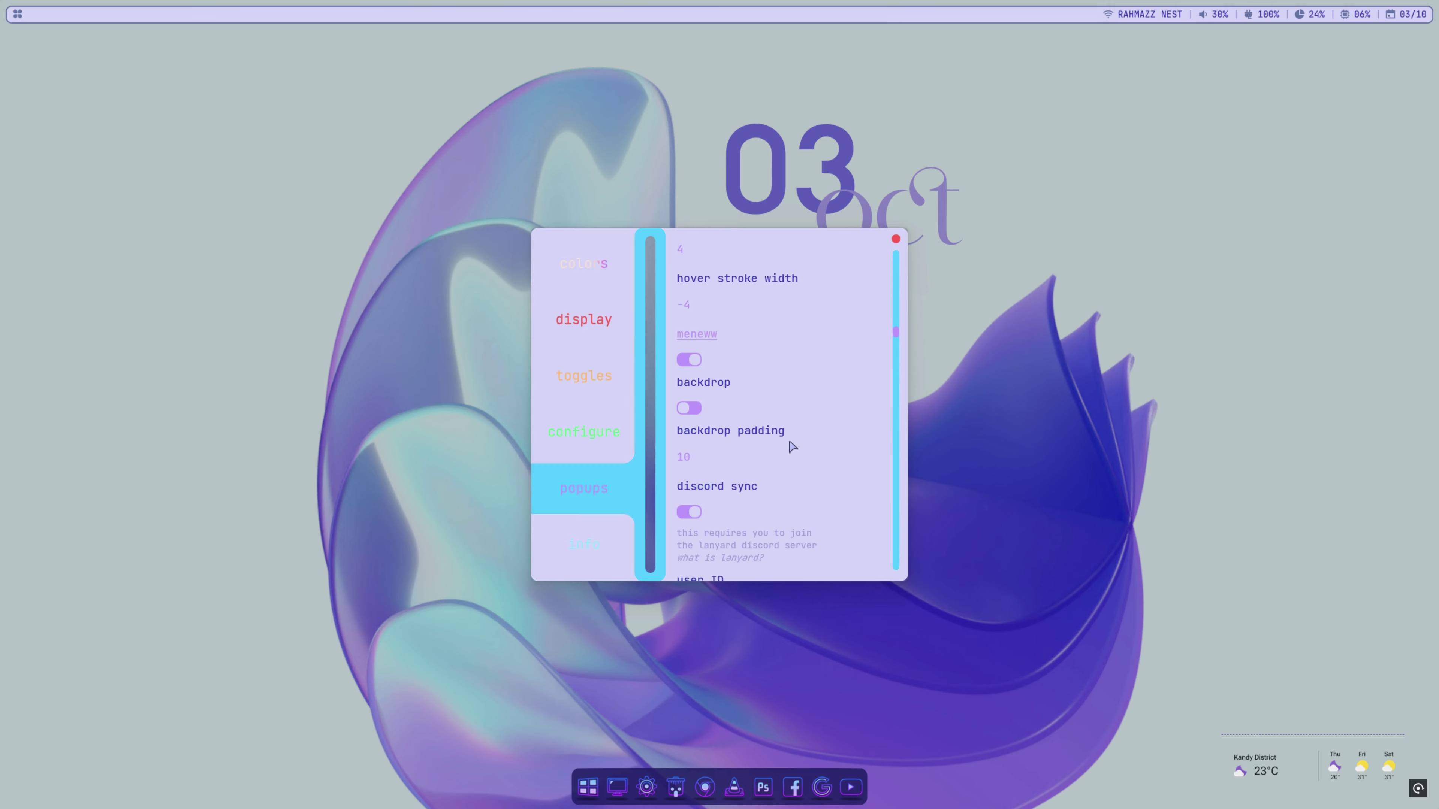
scroll(791, 447, "down", 1)
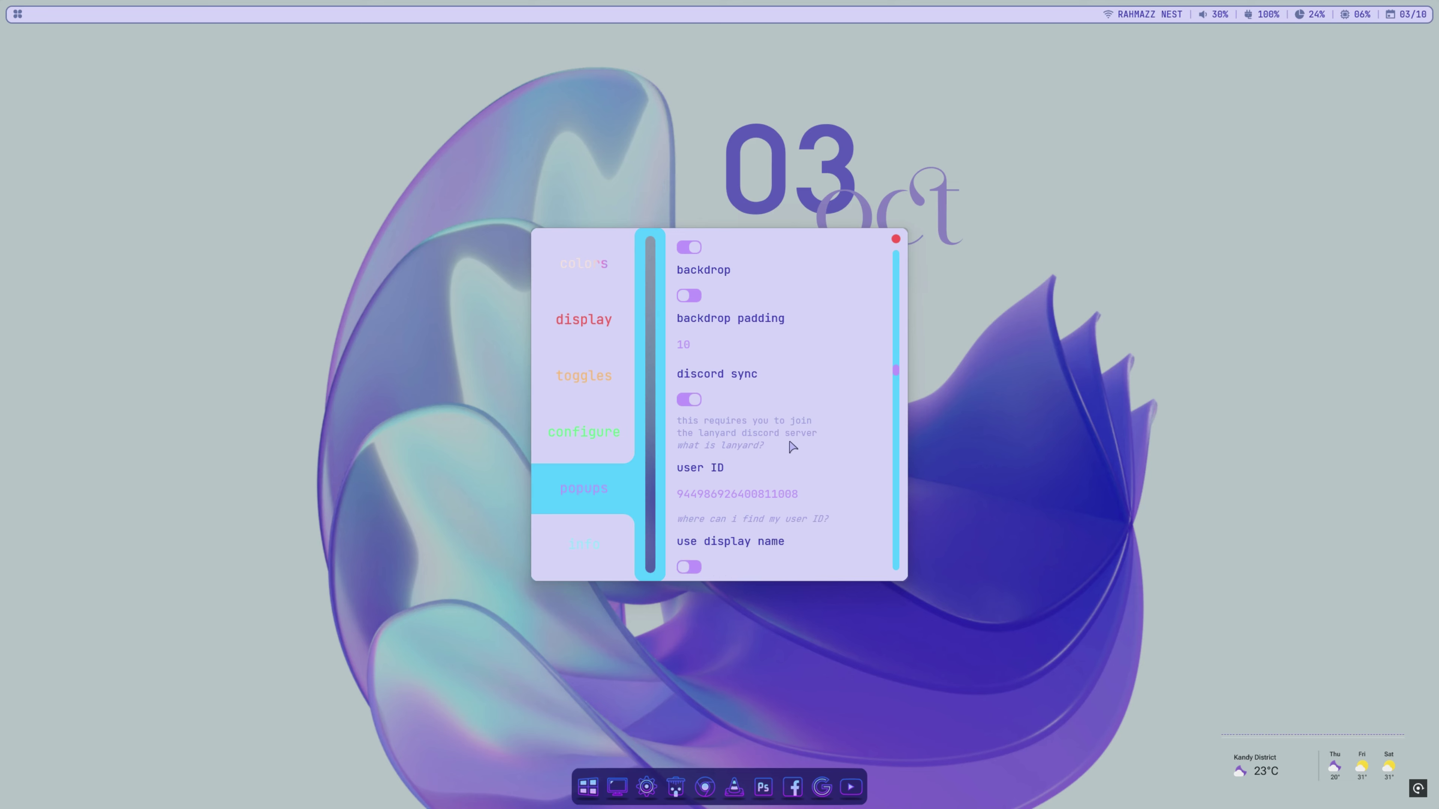
left_click(689, 400)
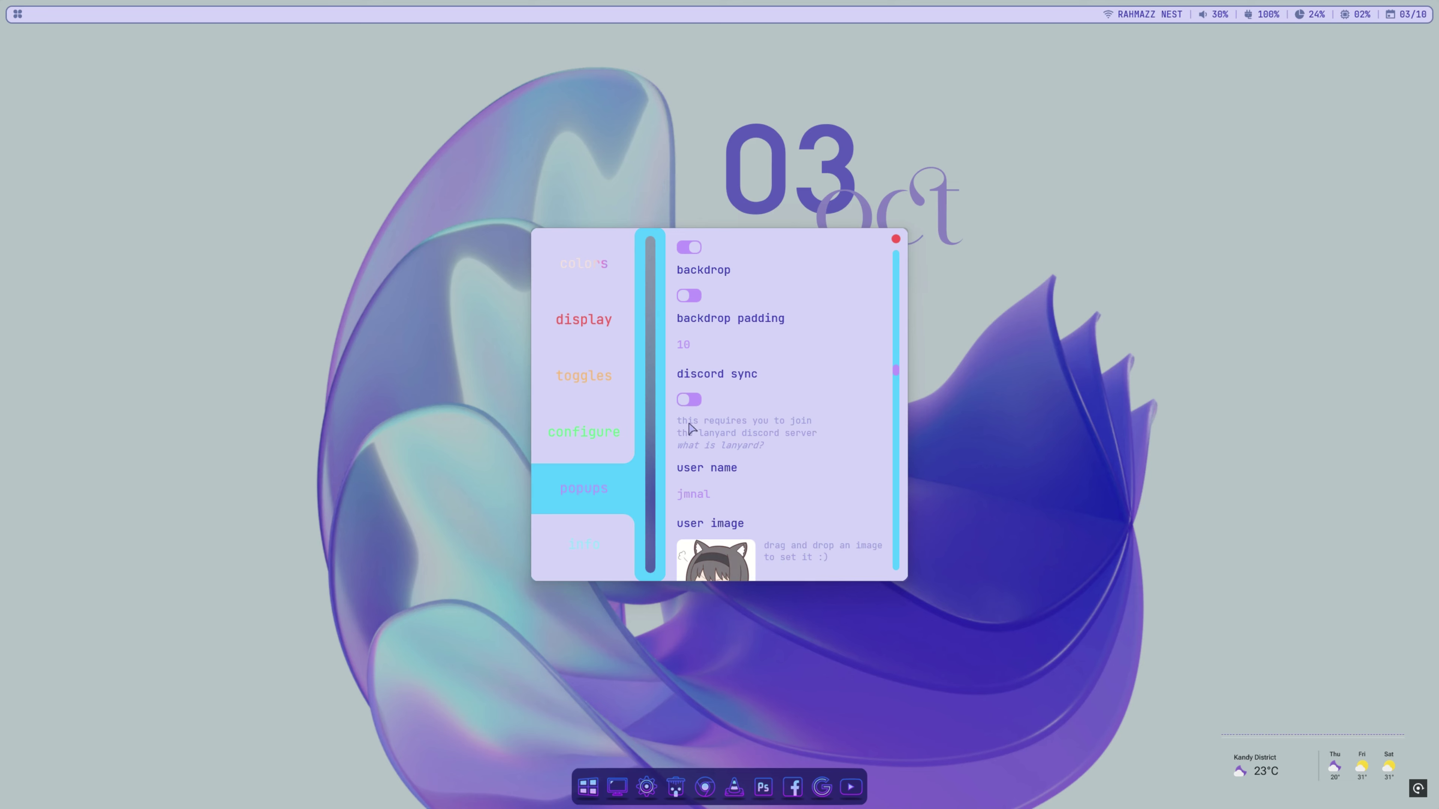
Set the menu's user name to SL Tech, close the skin settings and check the name in the bar's pop-up menu.
left_click(682, 495)
type("SL Tech")
left_click(670, 501)
scroll(671, 499, "down", 2)
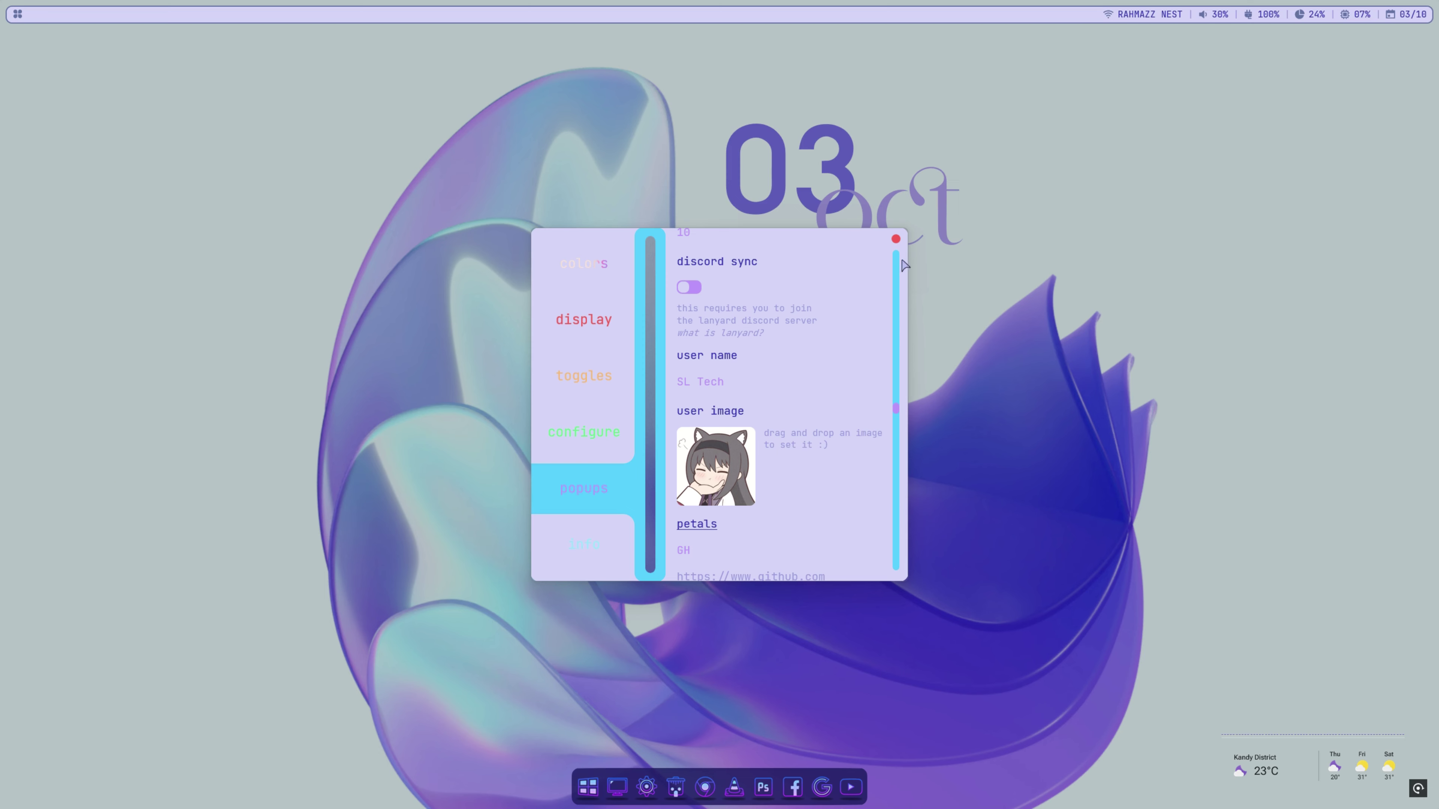
left_click(895, 240)
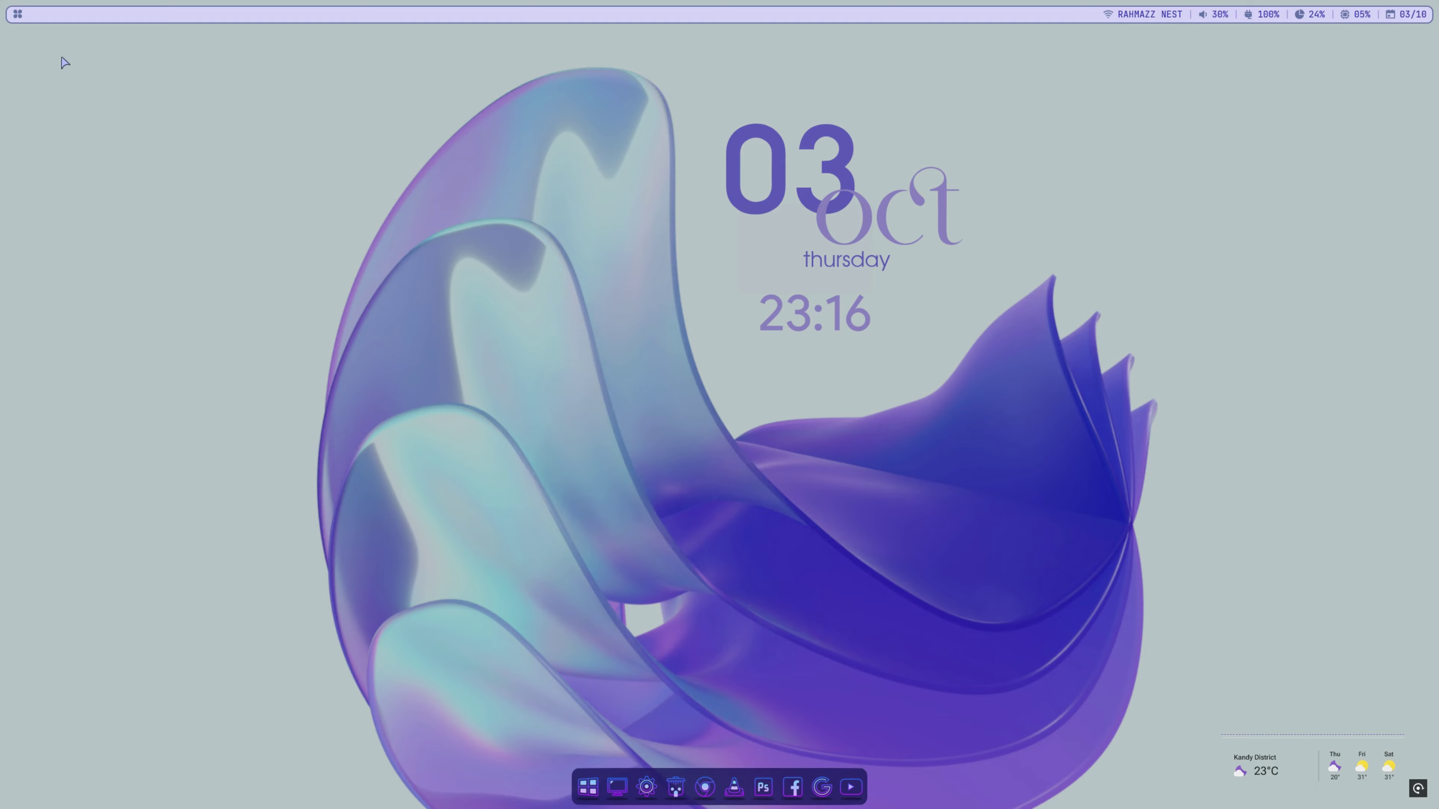
left_click(18, 15)
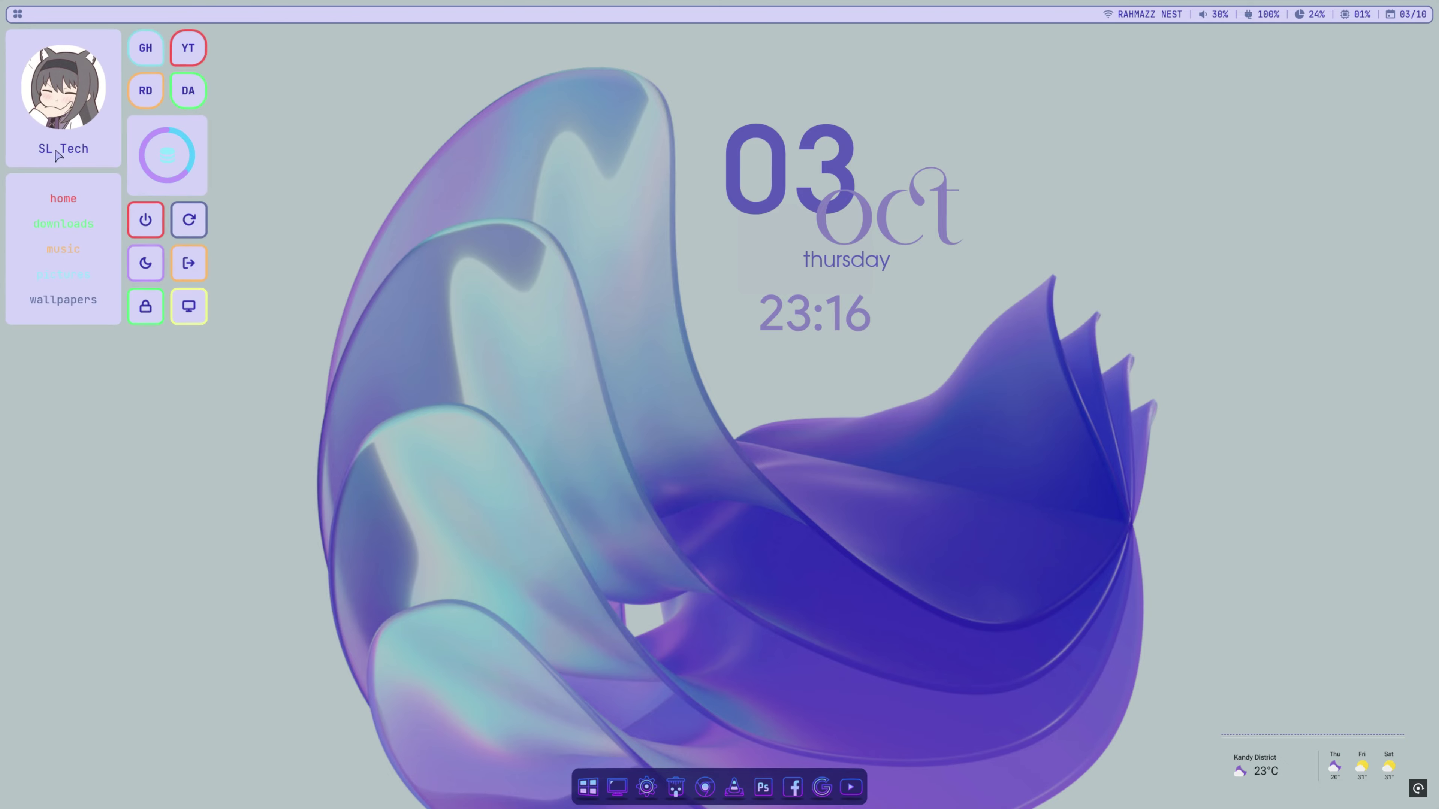
left_click(332, 228)
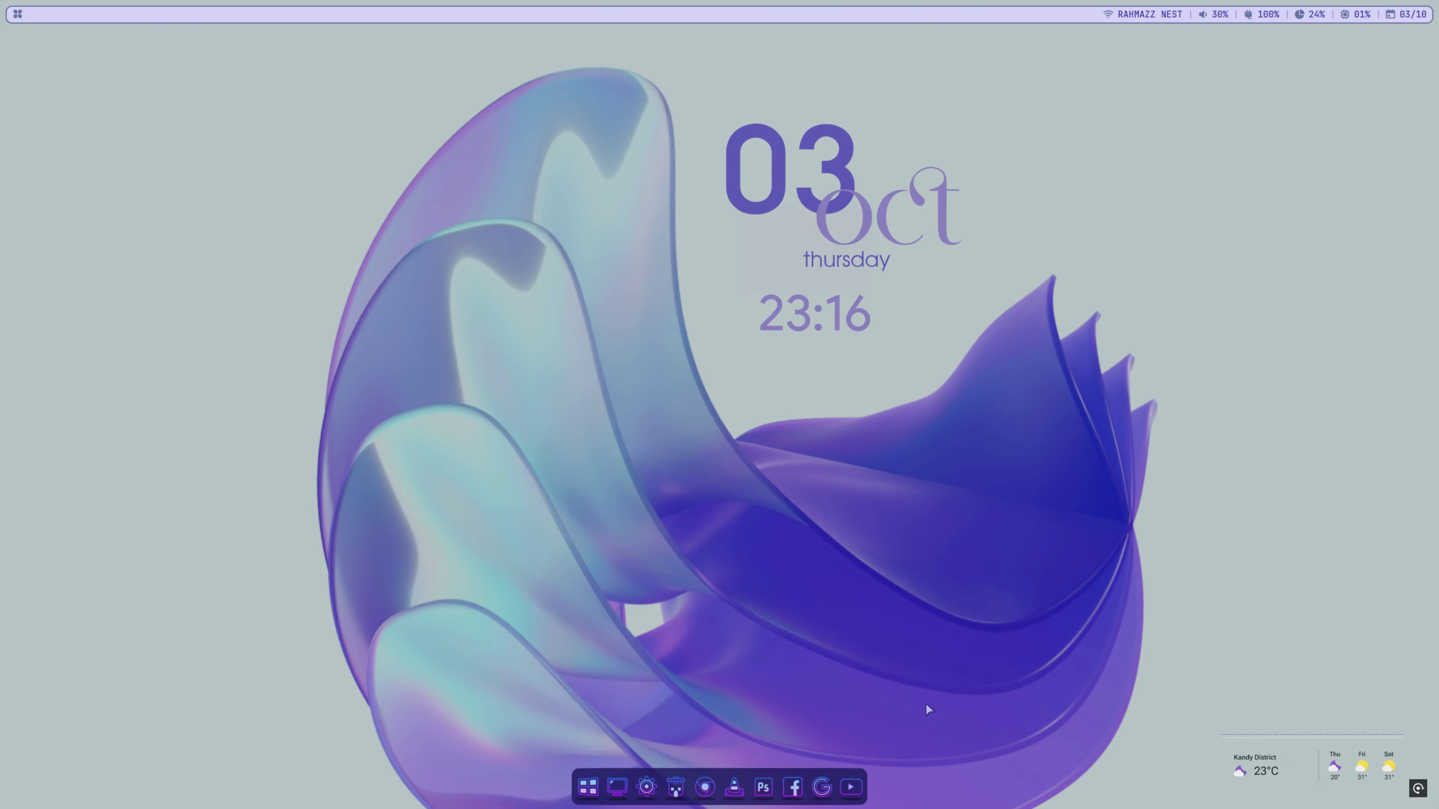